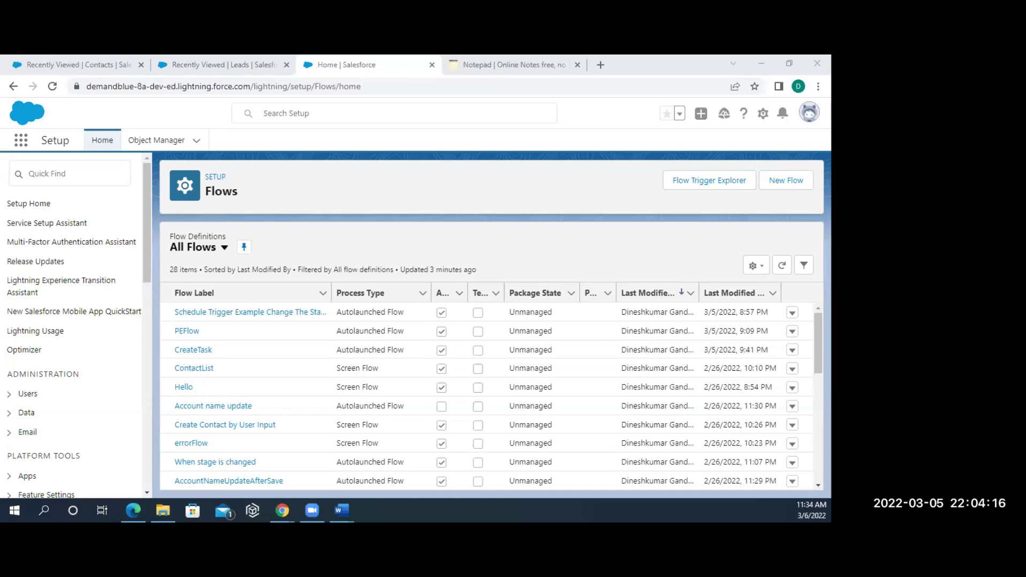
- Create a new Screen Flow from the Flows page, closing the Leads and Home tabs
click(777, 184)
click(262, 65)
click(261, 65)
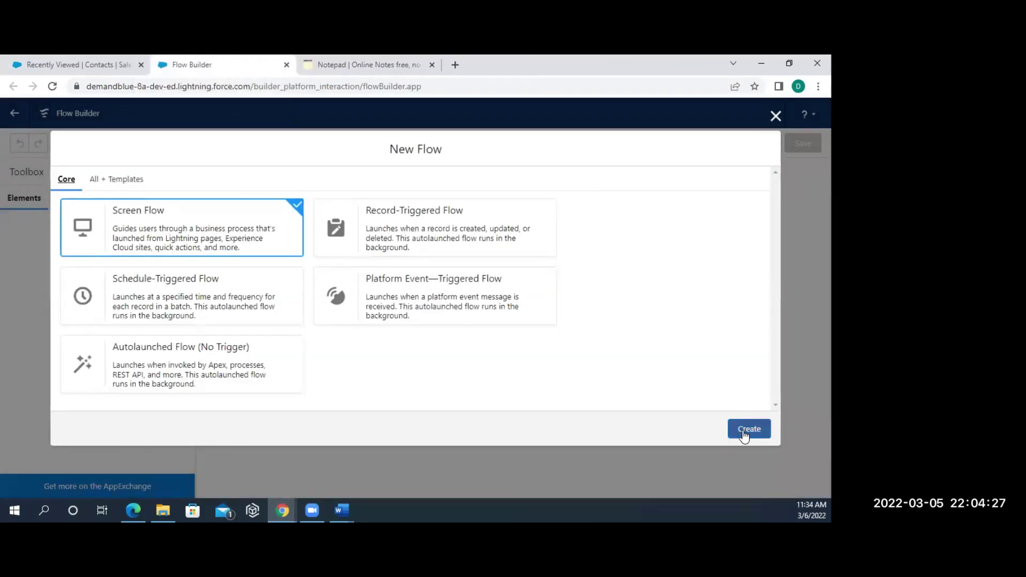
click(743, 434)
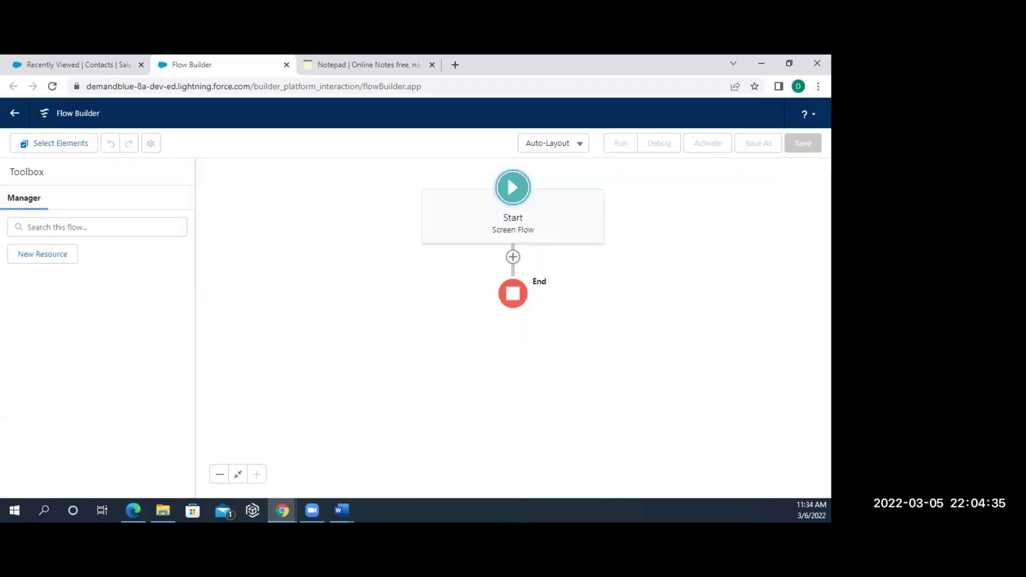
- Add a Screen element after Start and drop a Section component onto it
click(513, 257)
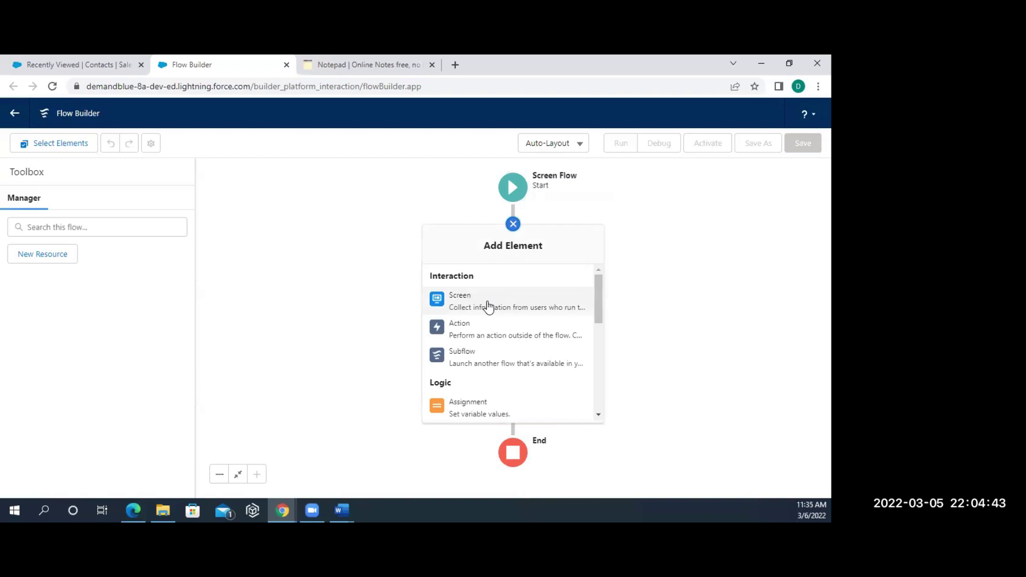
click(488, 300)
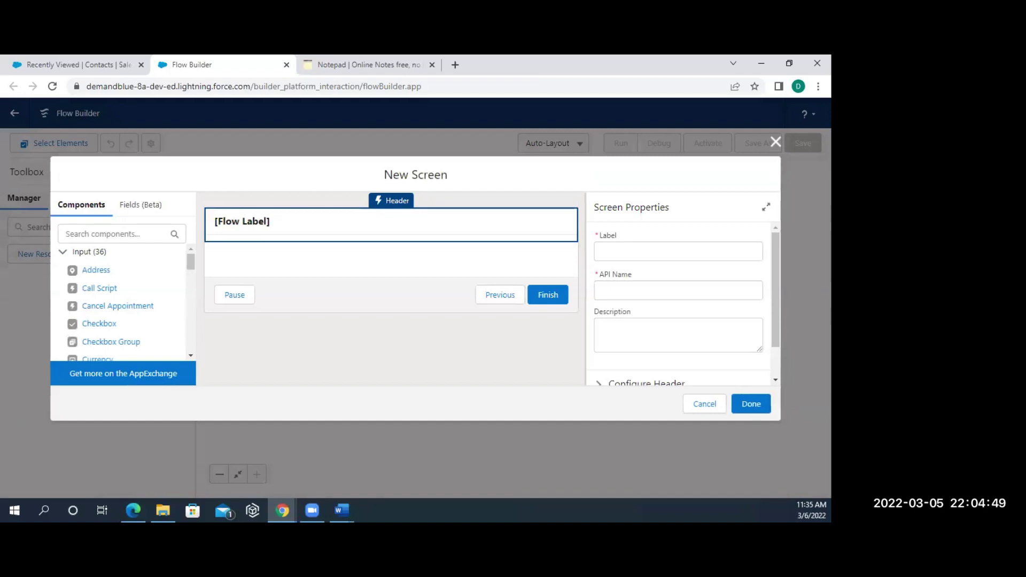
click(190, 356)
drag(191, 356, 190, 355)
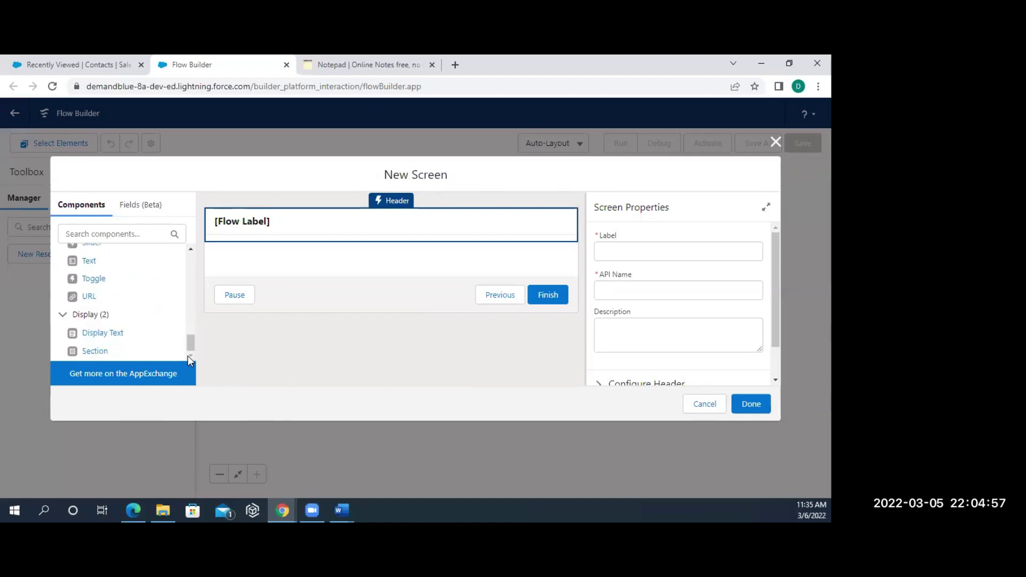
drag(95, 351, 268, 265)
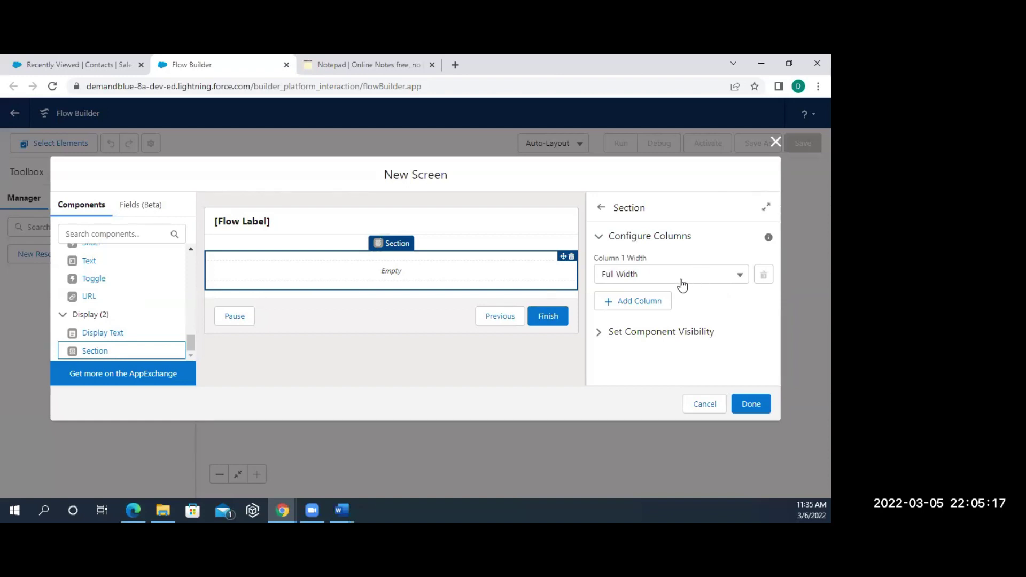
- Add a second column to the section and place a Text input in column 1
click(653, 301)
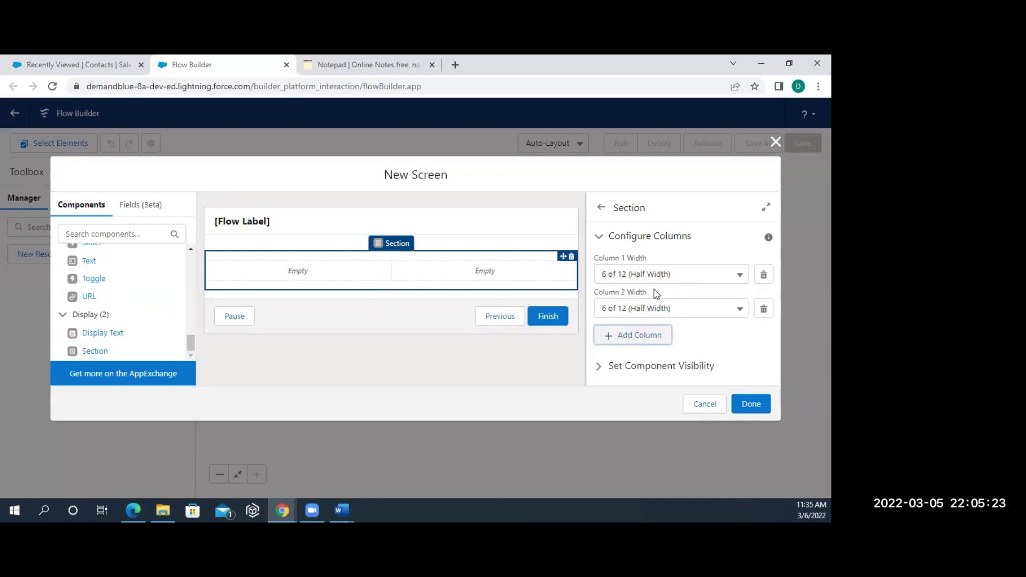
click(339, 272)
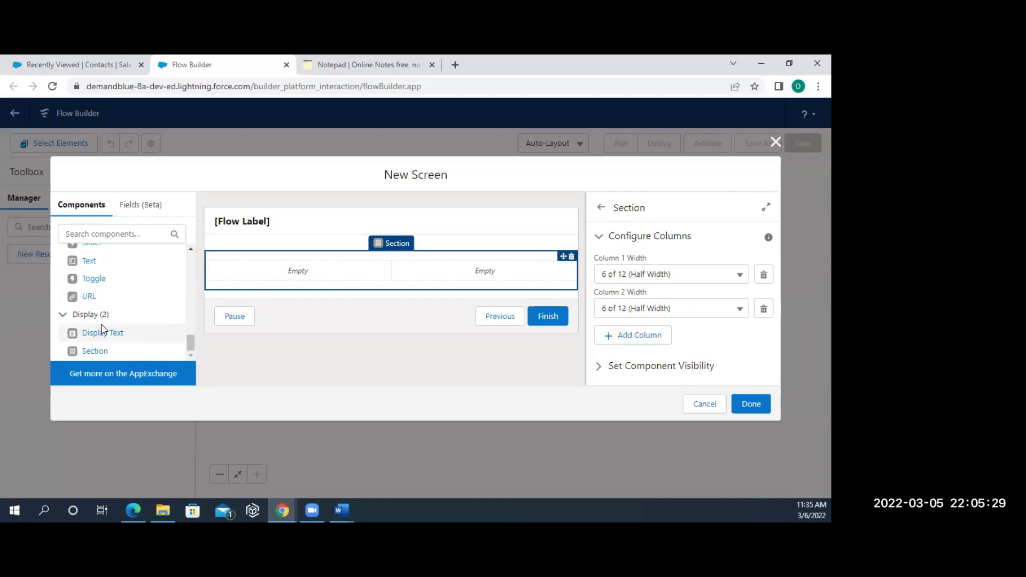
scroll(129, 288, up, 1)
scroll(128, 288, up, 1)
drag(86, 283, 239, 265)
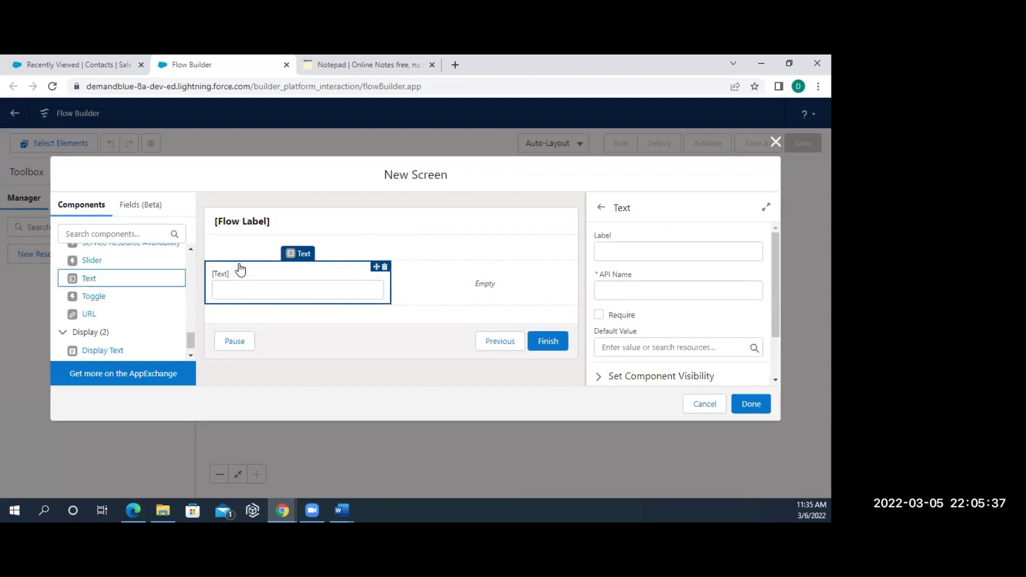
- Label the text input 'Account Name' with the auto-filled API name Account_Name
click(631, 248)
text(Acc)
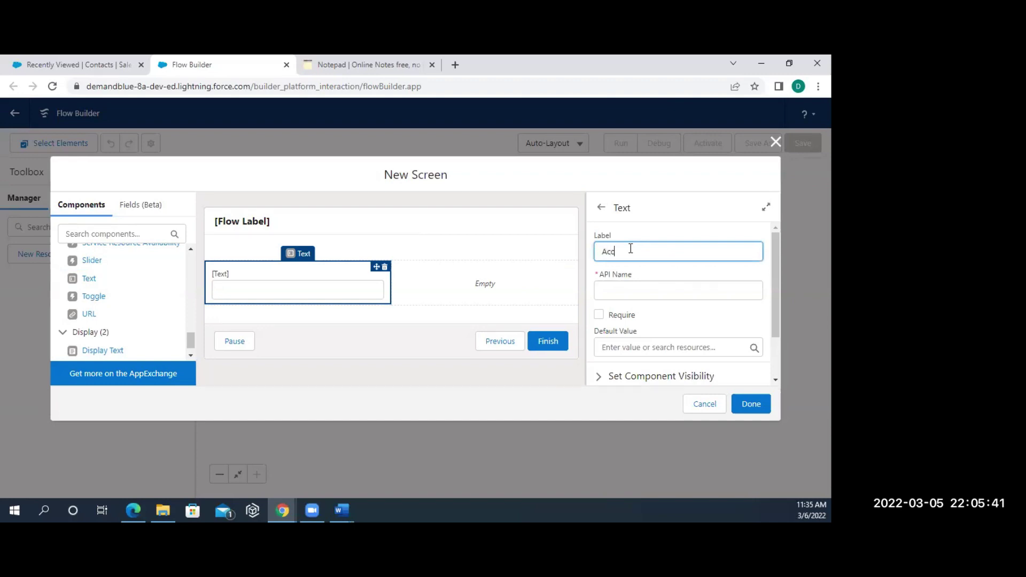
text(ount Name)
click(644, 289)
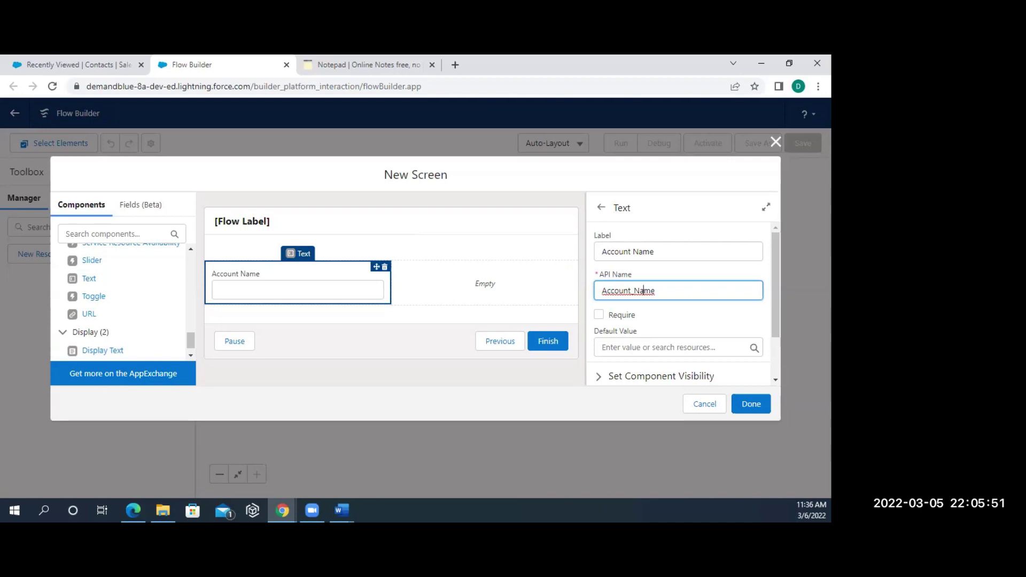
click(454, 287)
click(132, 234)
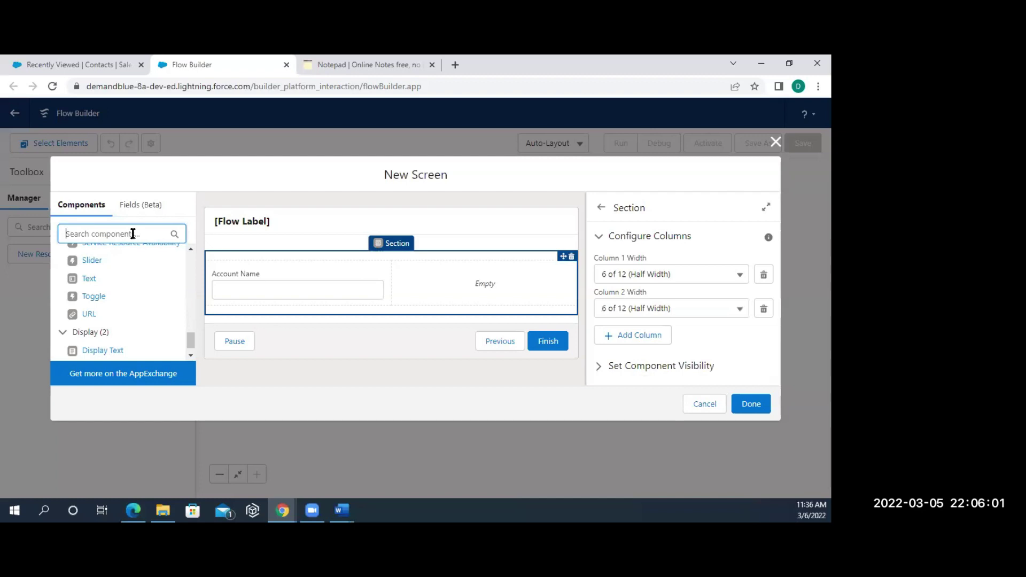
- Place a Picklist labelled 'Type' in the section's second column and open its Choice setting
text(pick)
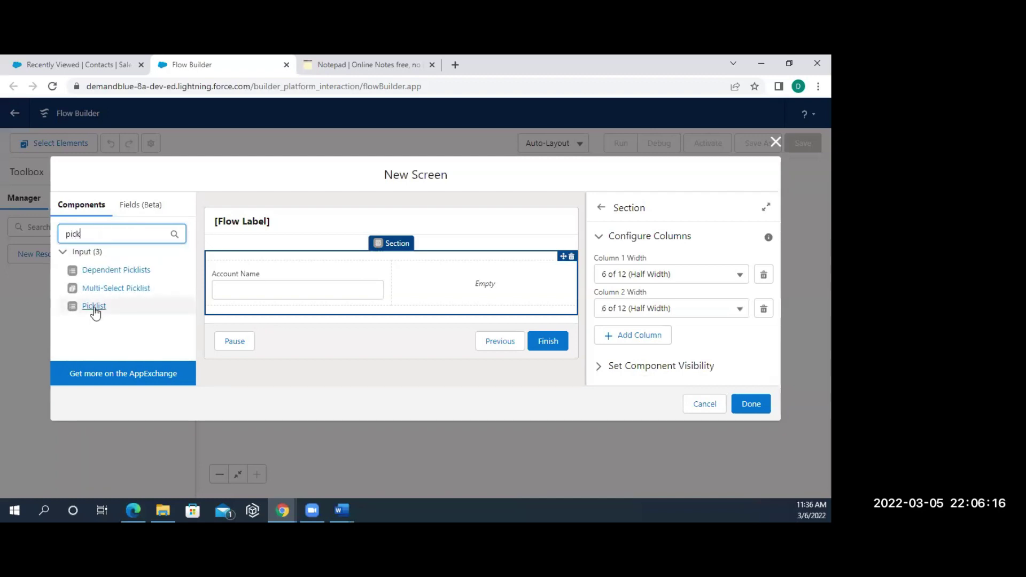
drag(92, 305, 428, 300)
click(607, 252)
text(T)
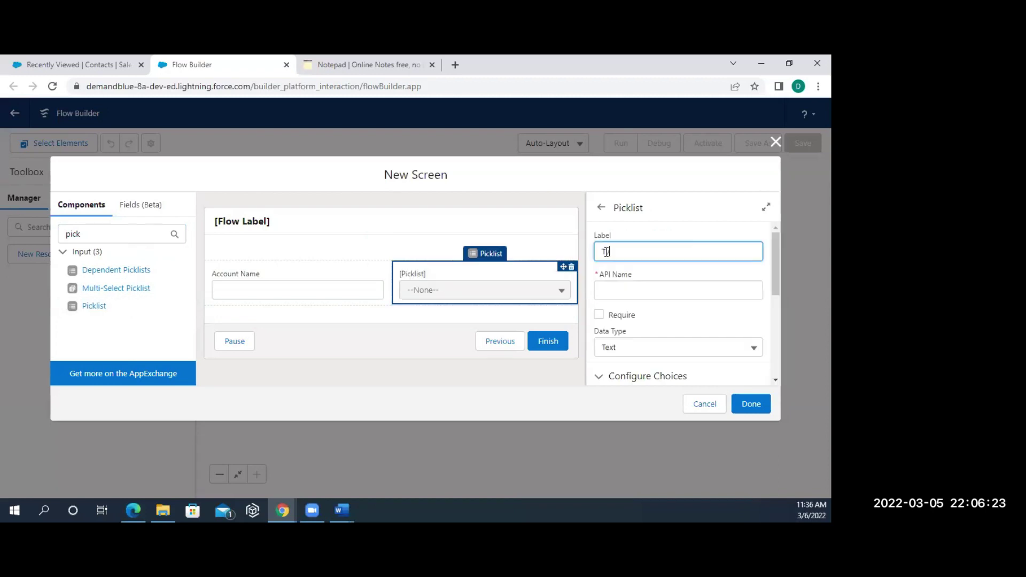
text(ype)
click(641, 289)
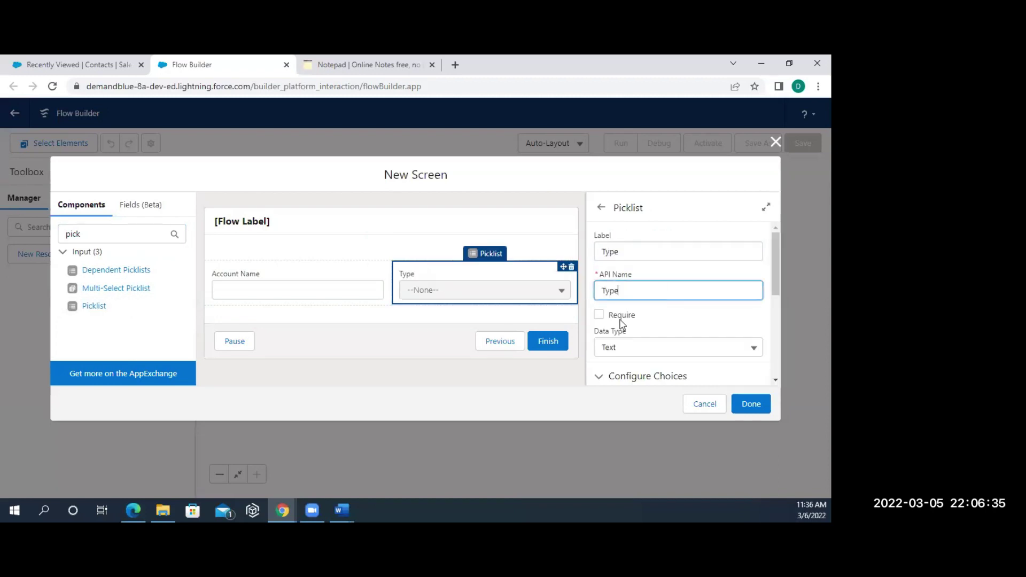
scroll(622, 323, down, 1)
scroll(621, 323, down, 3)
scroll(620, 324, down, 1)
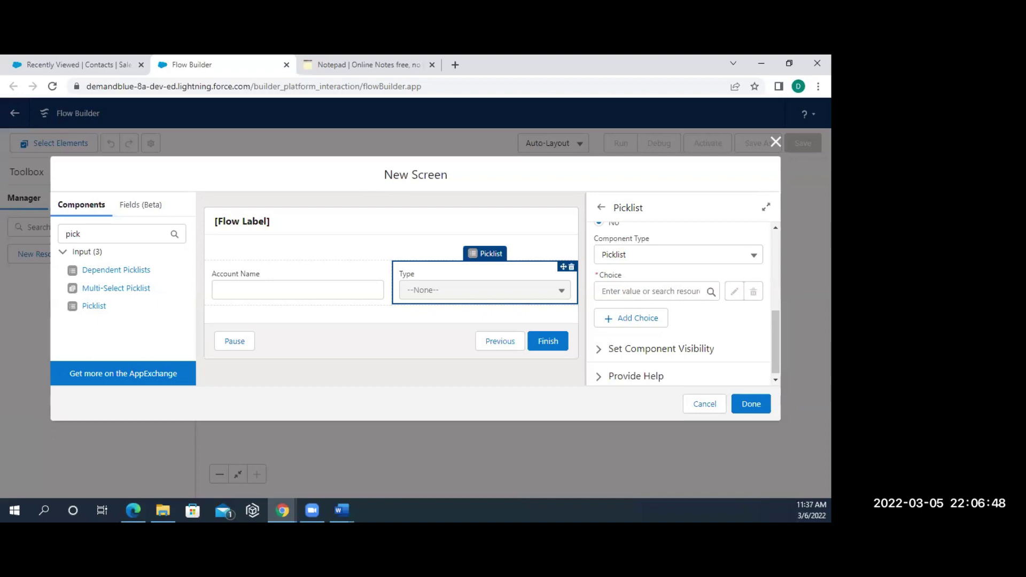
click(634, 296)
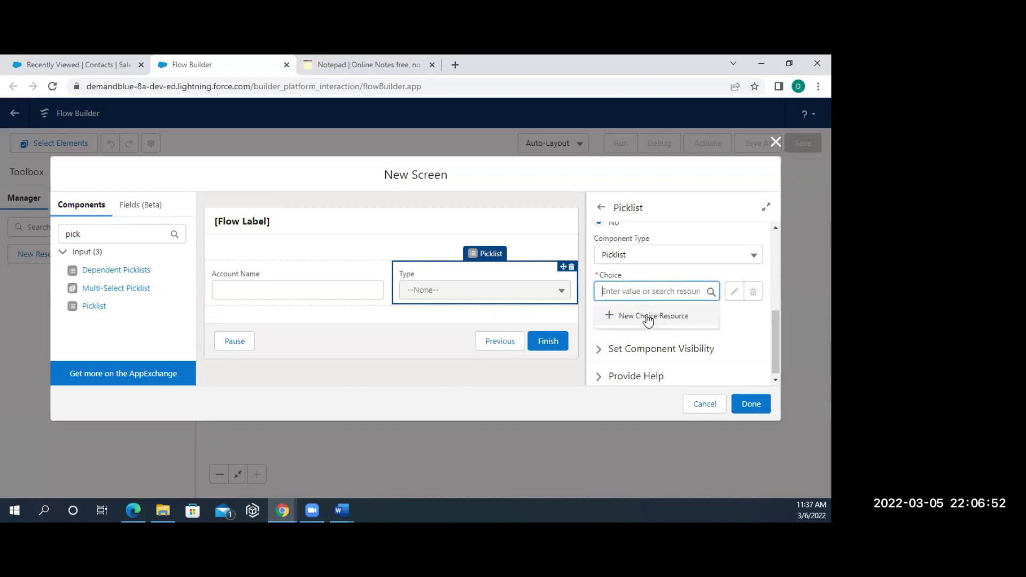
- Create a new Picklist Choice Set resource with API name 'Type'
click(649, 316)
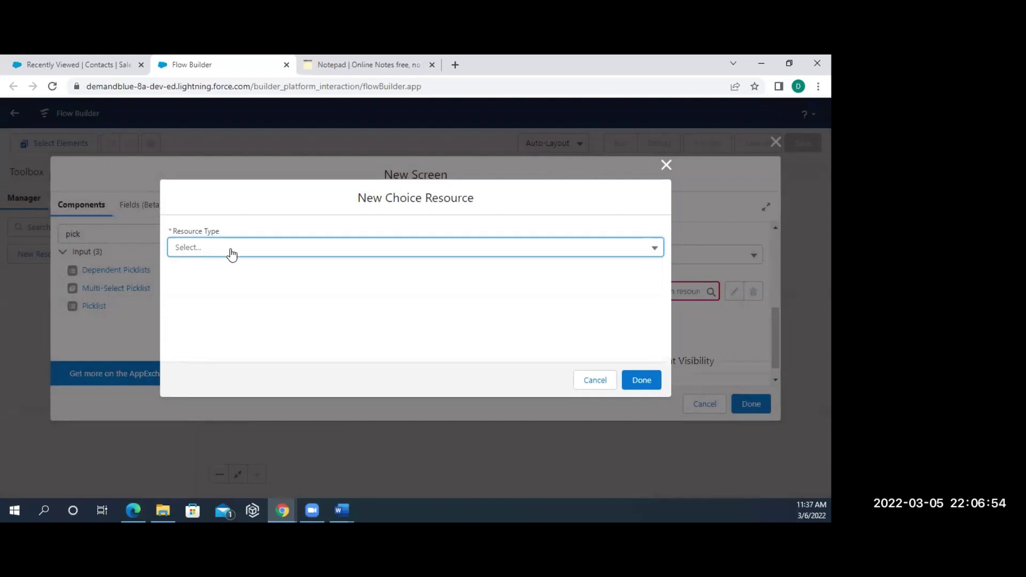
click(231, 253)
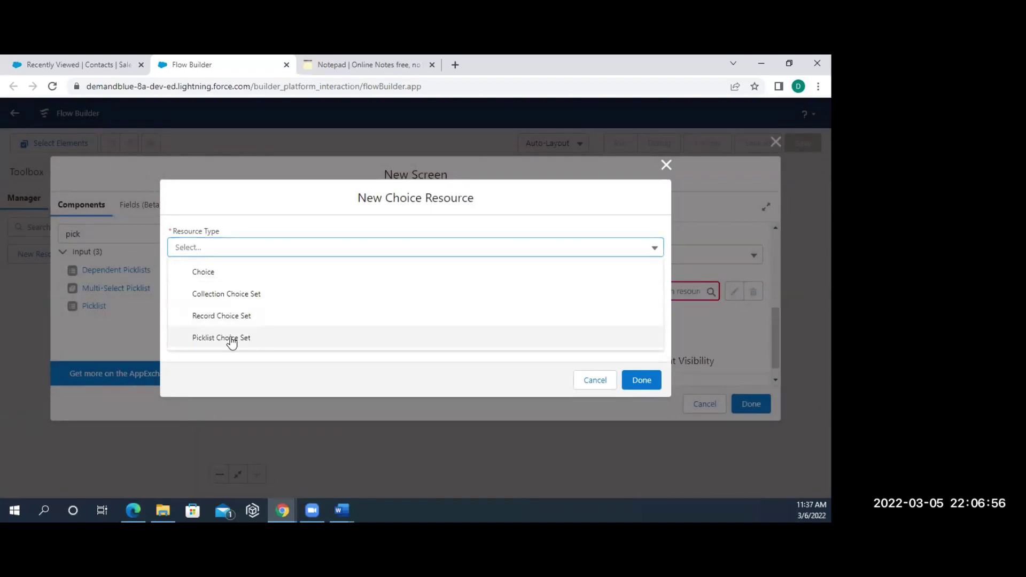
click(231, 341)
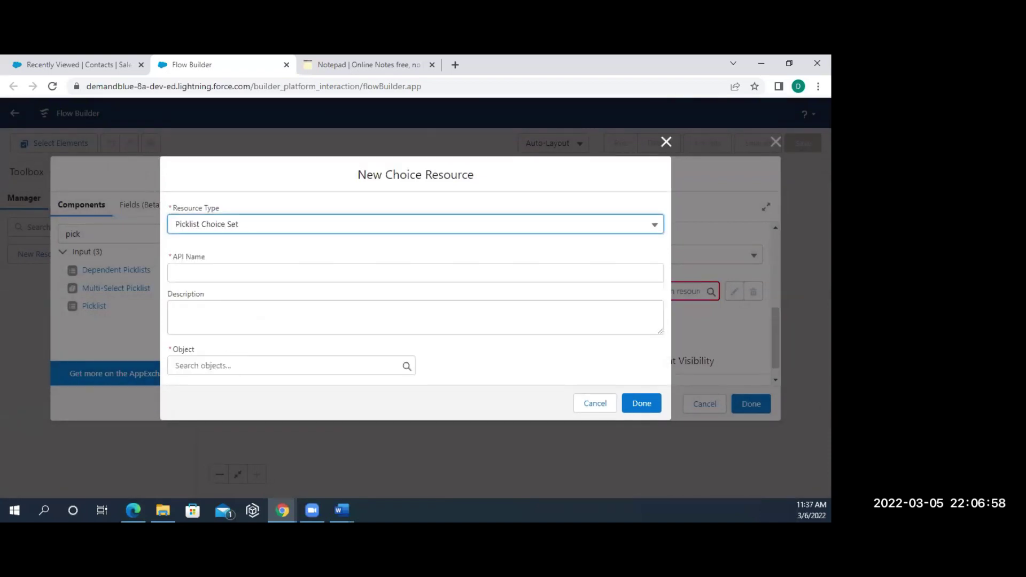
click(210, 274)
text(Type)
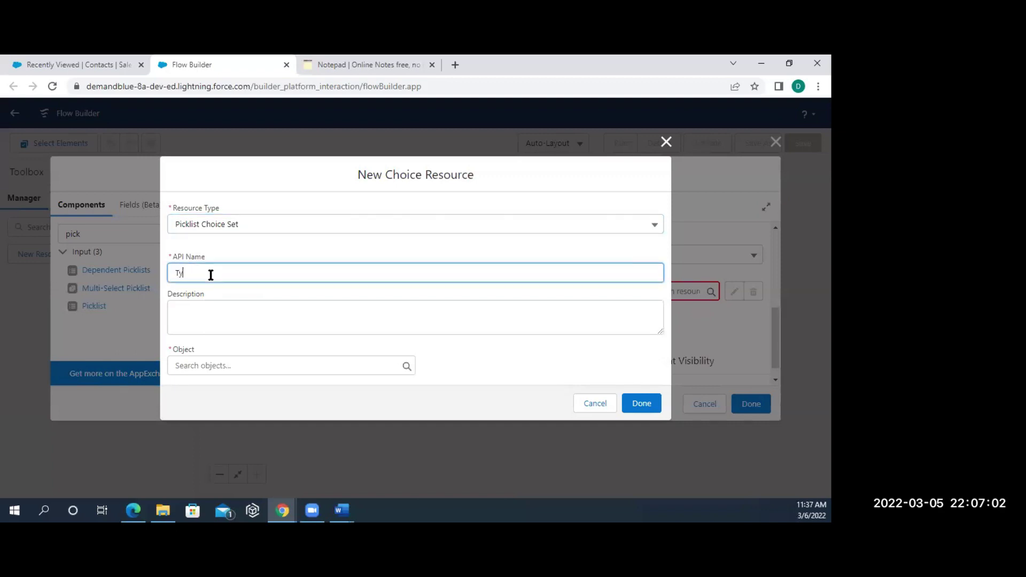
click(209, 314)
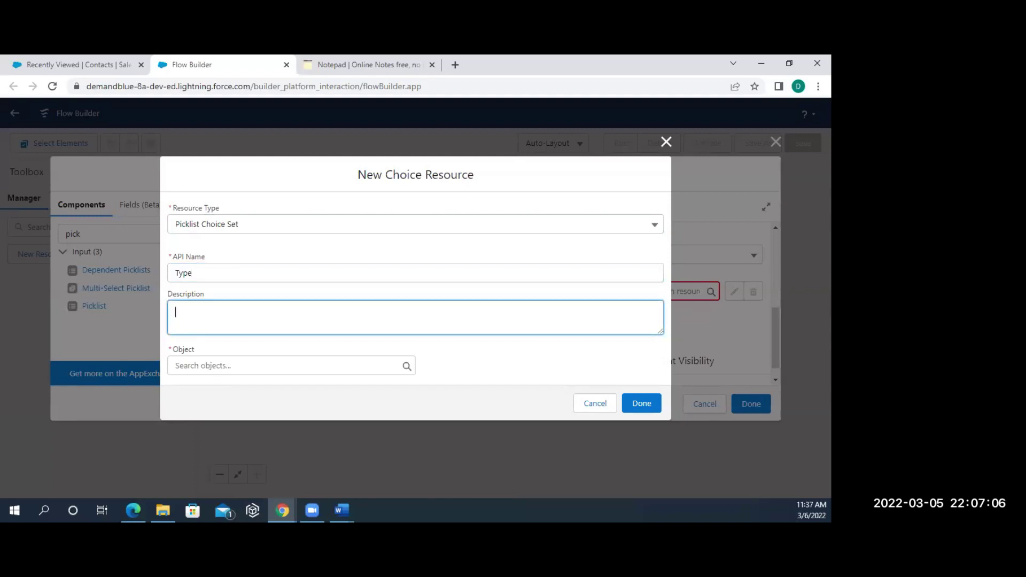
- Base the choice set on the Account object's Type field, data type Picklist, and save it
click(202, 365)
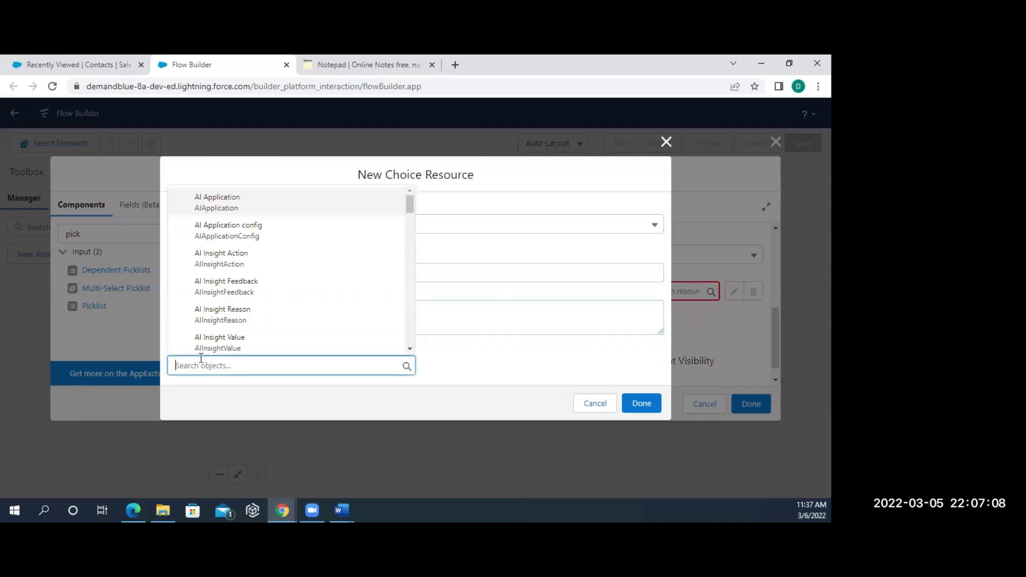
text(Acc)
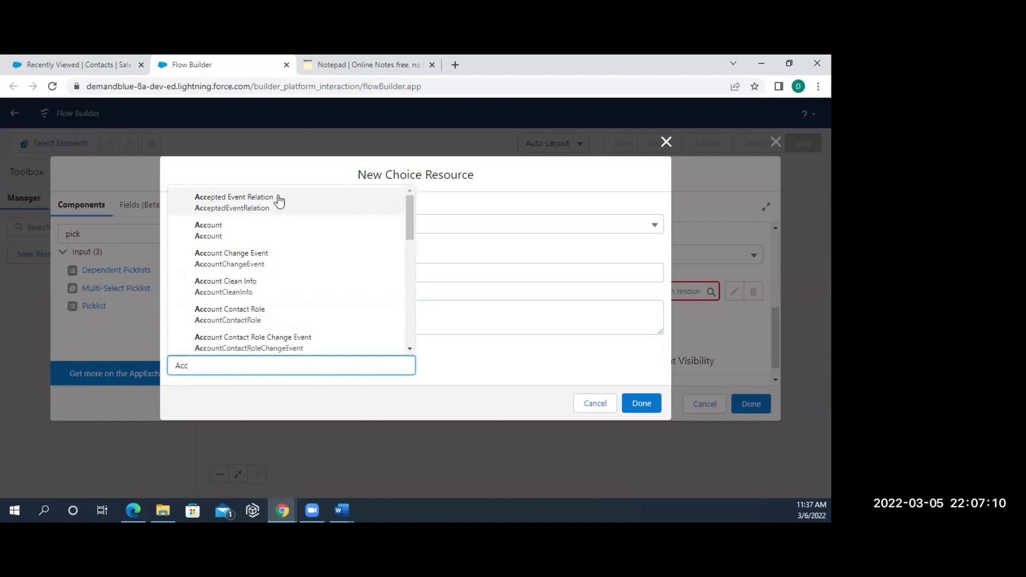
click(217, 237)
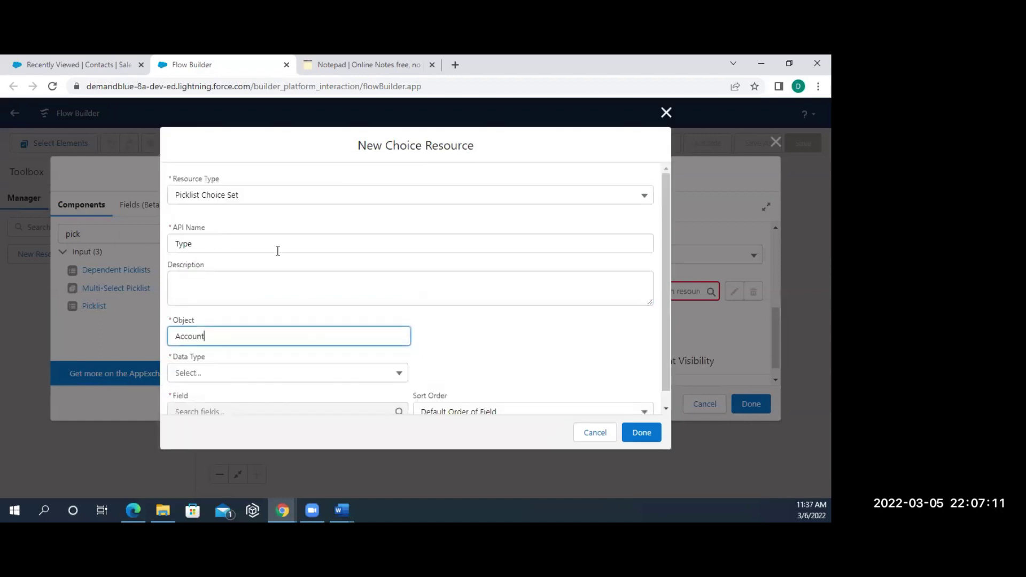
click(202, 378)
click(204, 378)
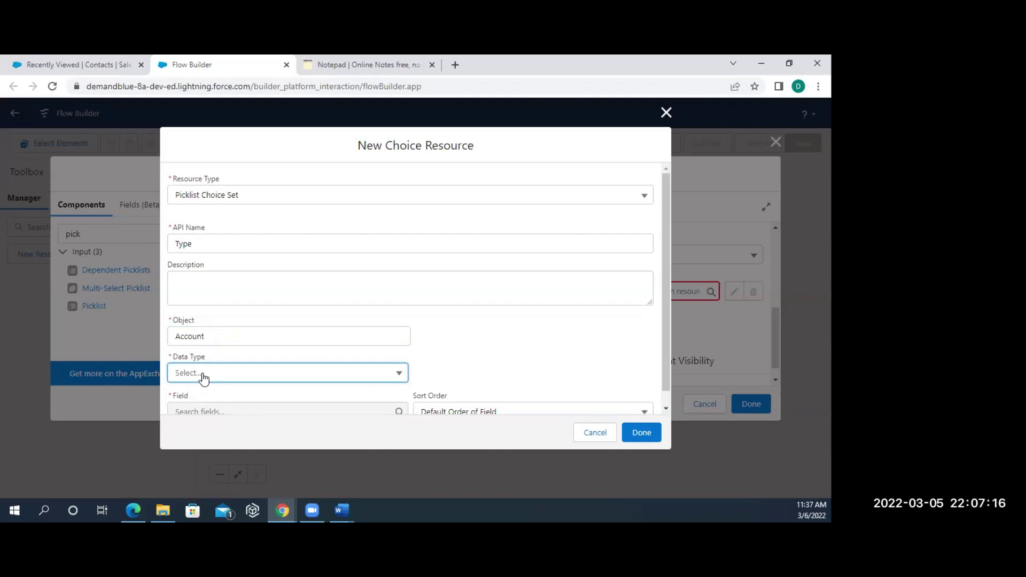
click(204, 377)
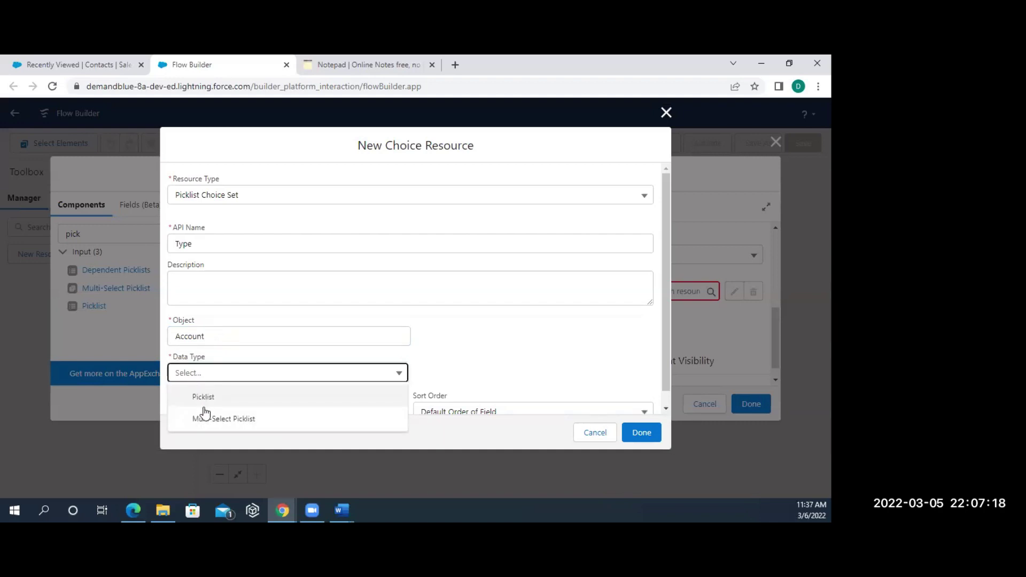
click(204, 399)
scroll(202, 405, down, 1)
click(204, 401)
text(Ty)
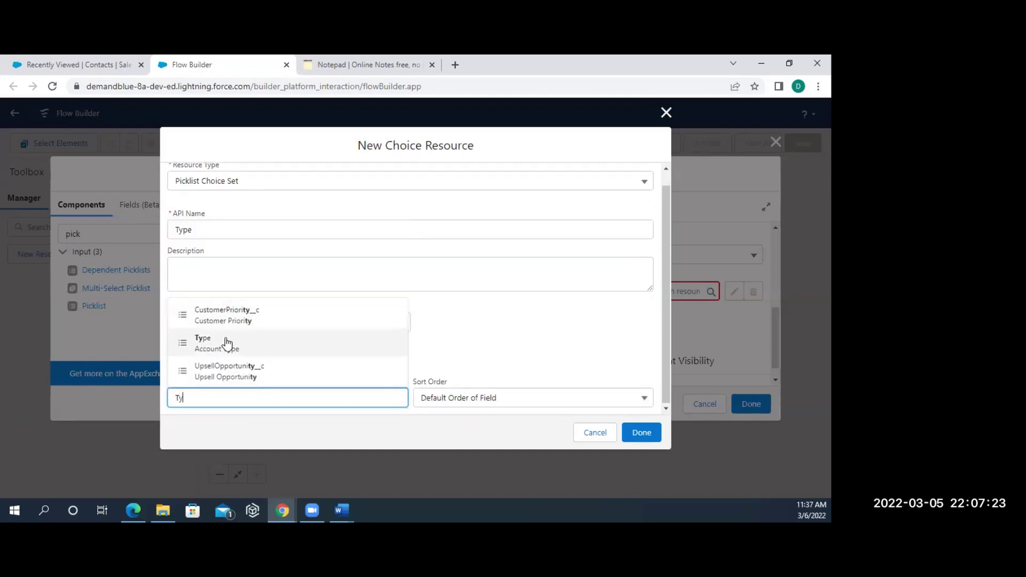
click(226, 342)
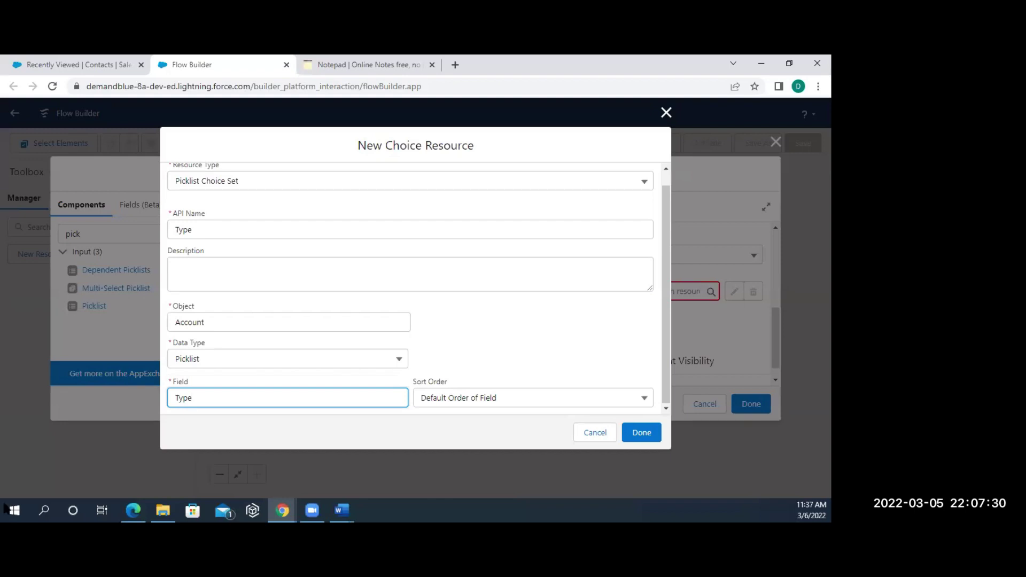
click(651, 431)
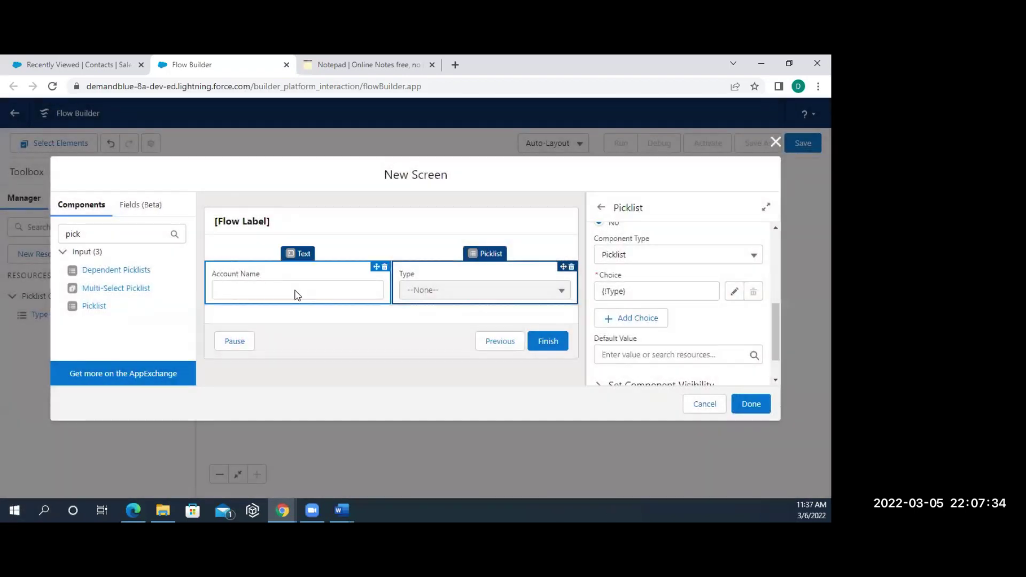
- Rename the picklist's API name and label to AccountType, then finish the Account Details screen
click(296, 294)
click(427, 289)
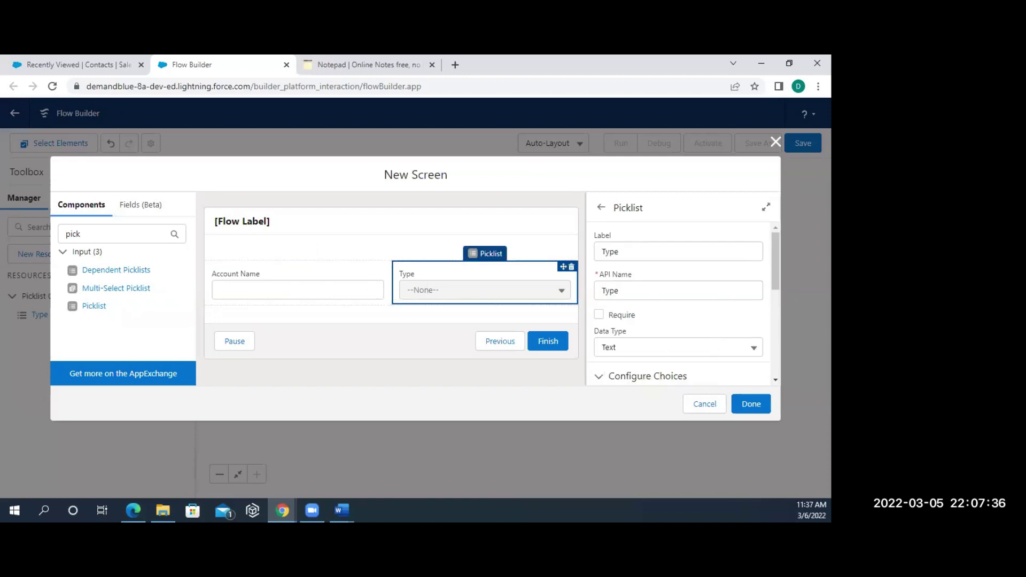
key(alt+Tab)
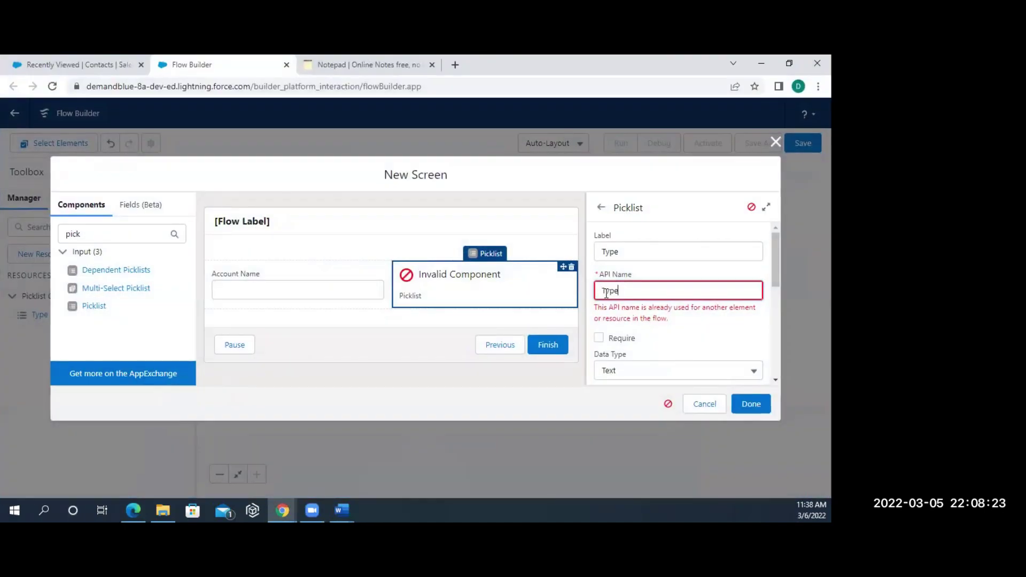
click(604, 290)
text(Account)
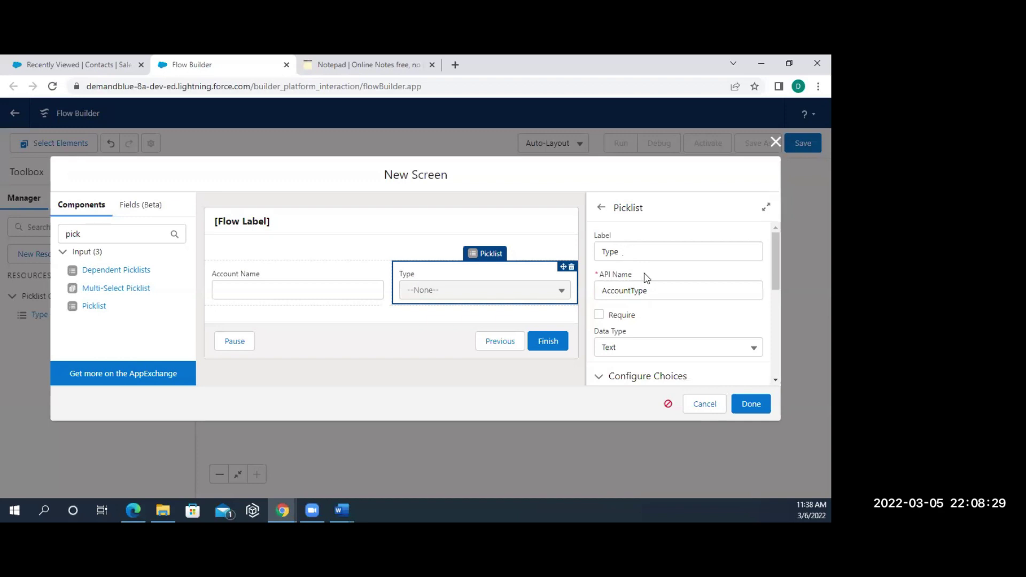
drag(655, 291, 594, 302)
key(ctrl+c)
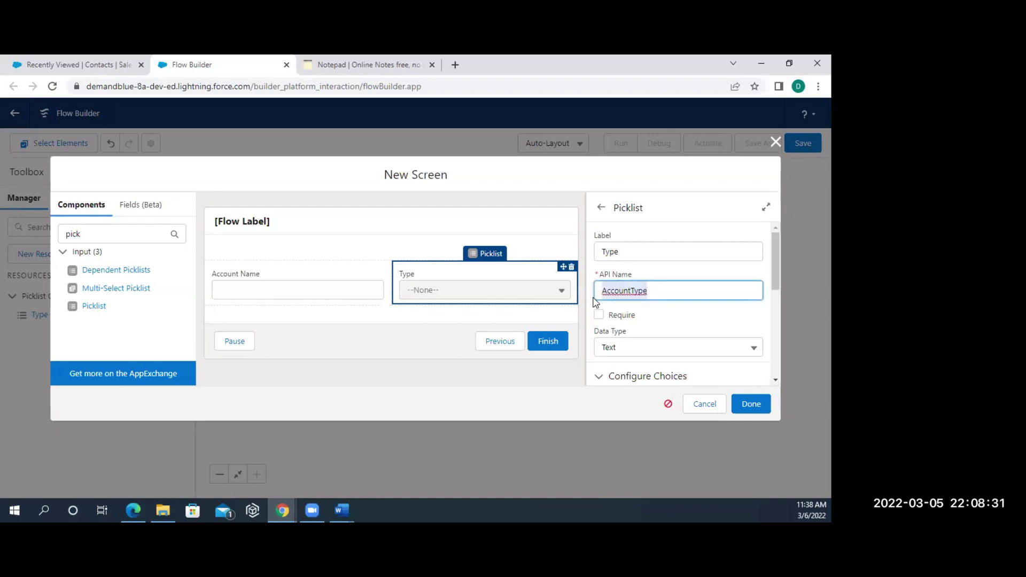
drag(648, 247, 586, 260)
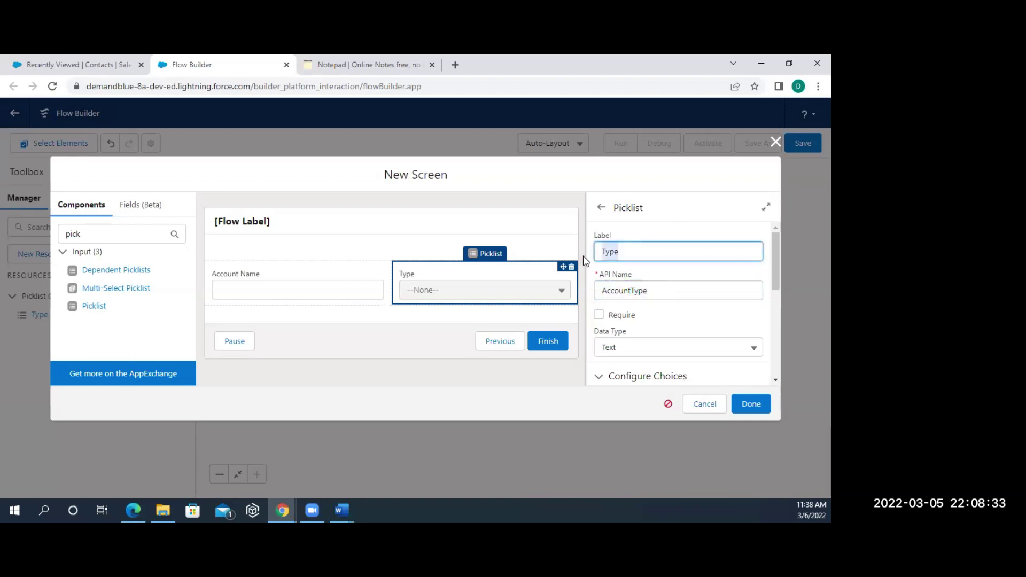
key(ctrl+v)
click(743, 402)
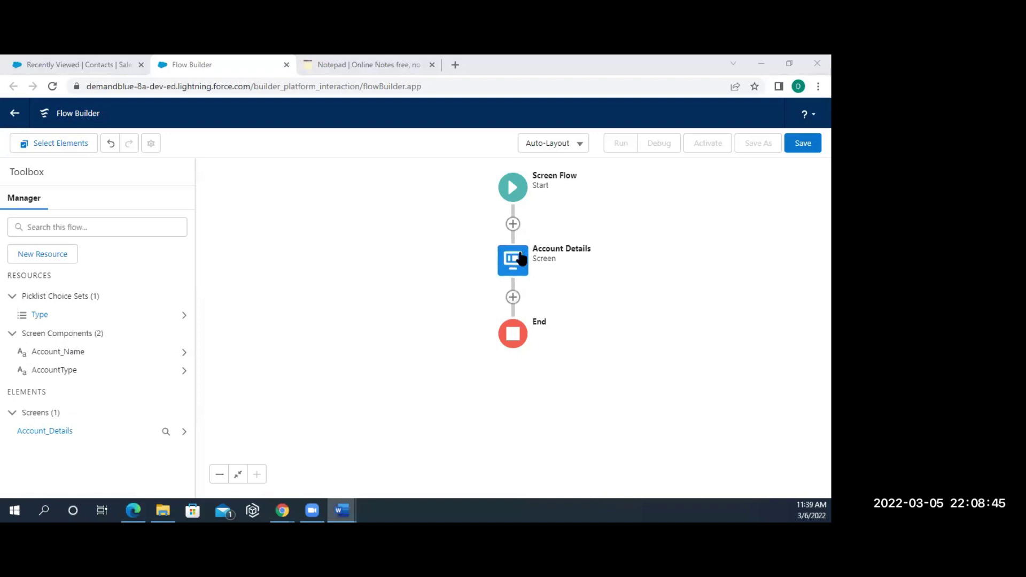
- Add a Create Records element labelled 'Create Account Record' after Account Details
click(513, 297)
scroll(498, 394, down, 5)
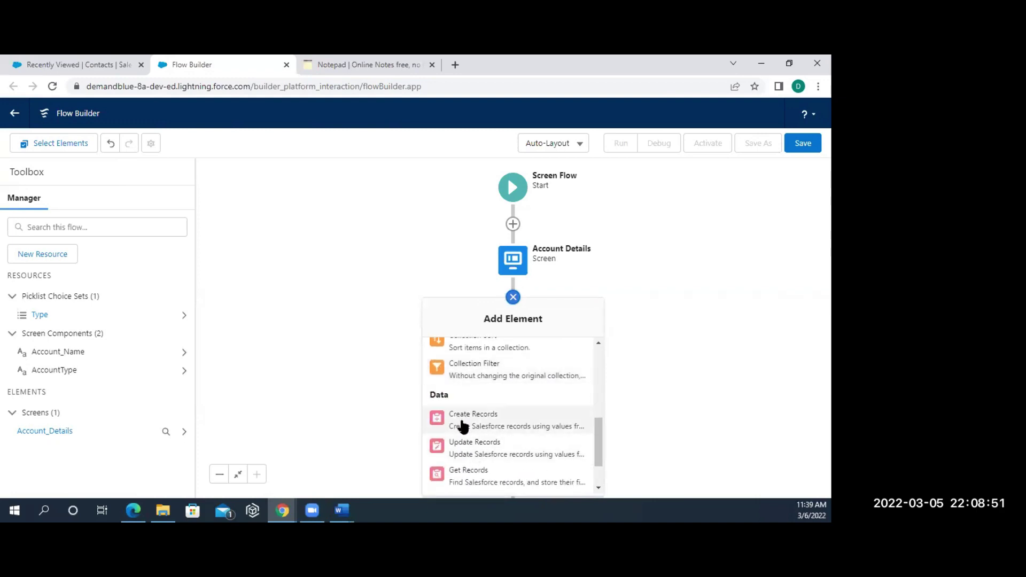
click(461, 420)
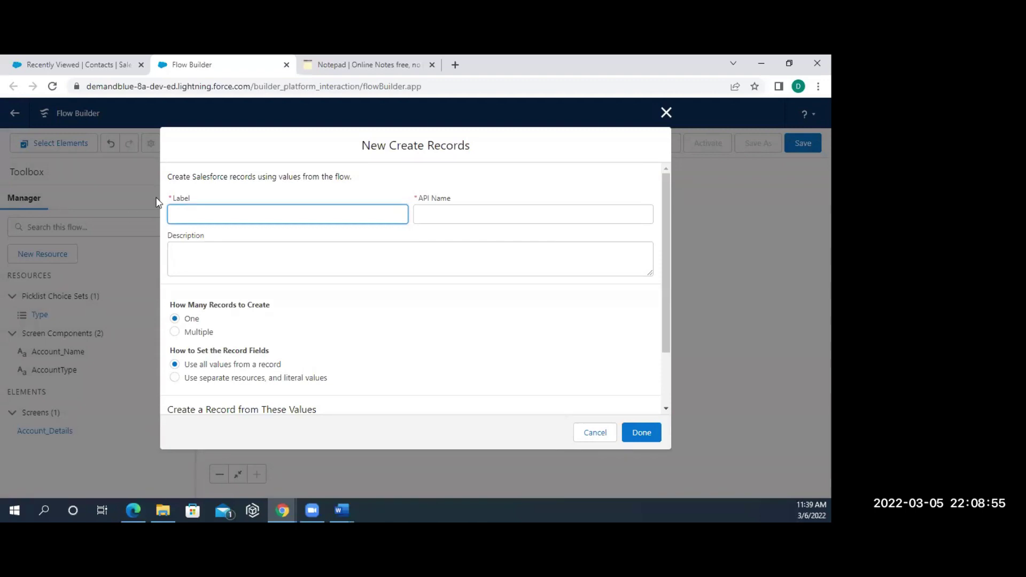
text(Create Account Record)
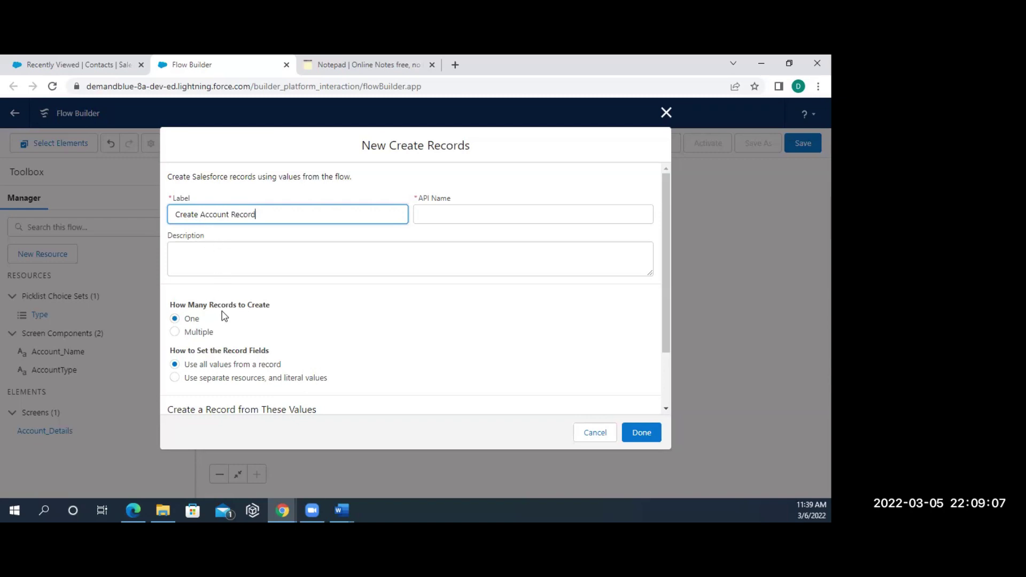
- Set record fields from separate resources and choose Account as the object to create
click(236, 381)
scroll(224, 353, down, 1)
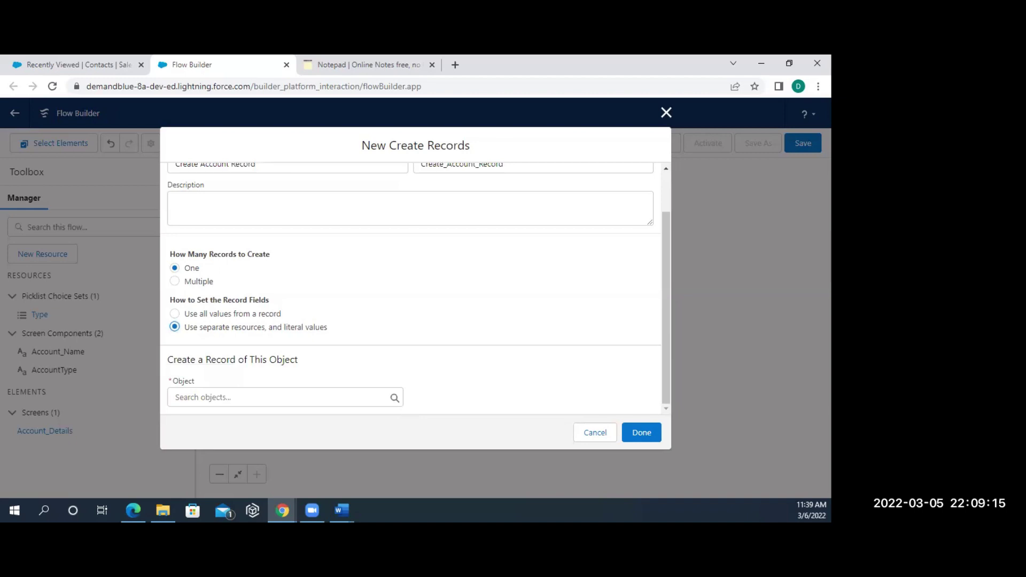
click(217, 397)
text(ac)
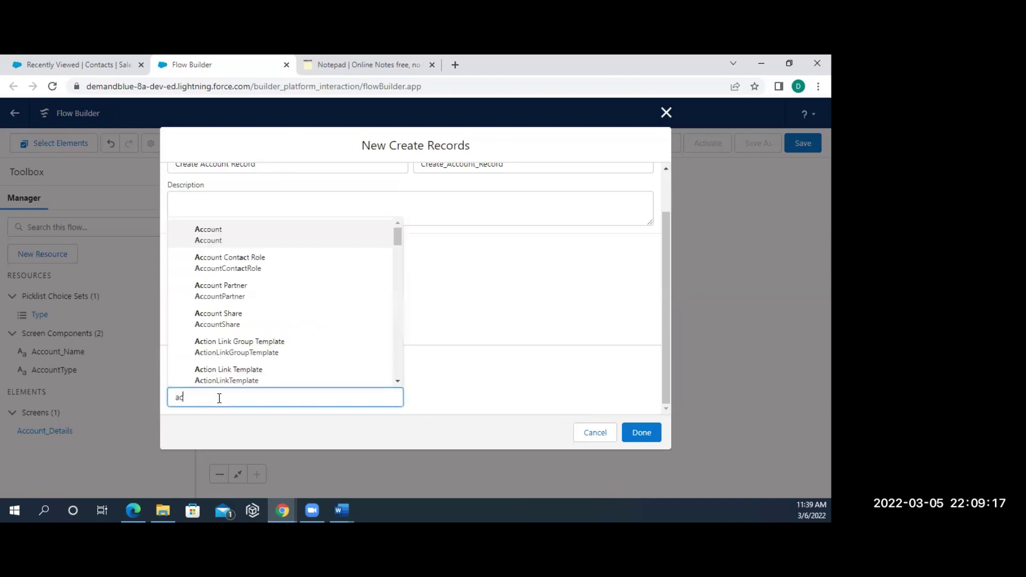
text(c)
click(243, 224)
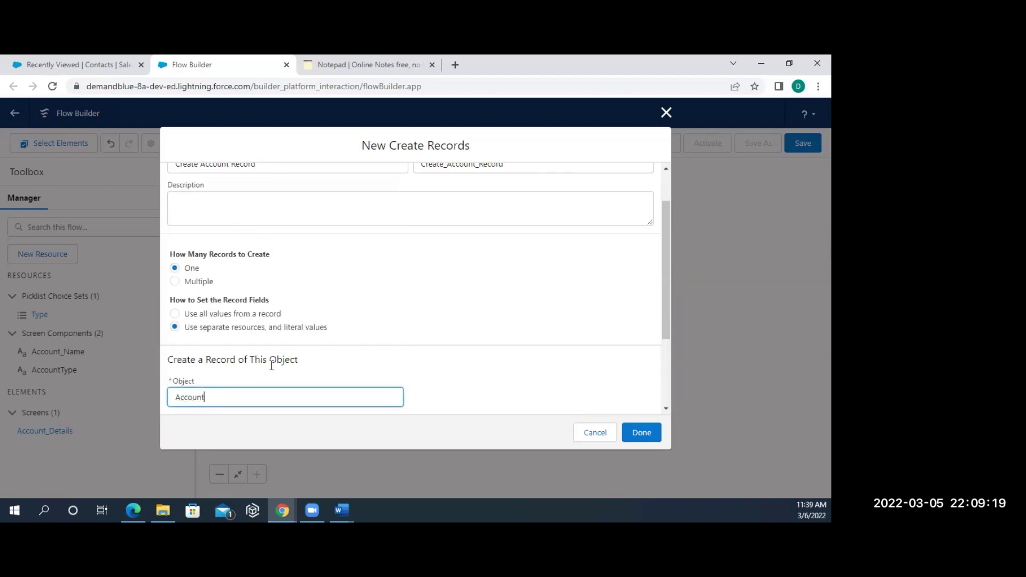
scroll(272, 365, down, 3)
- Map the Account Name field to {!Account_Name}
click(209, 349)
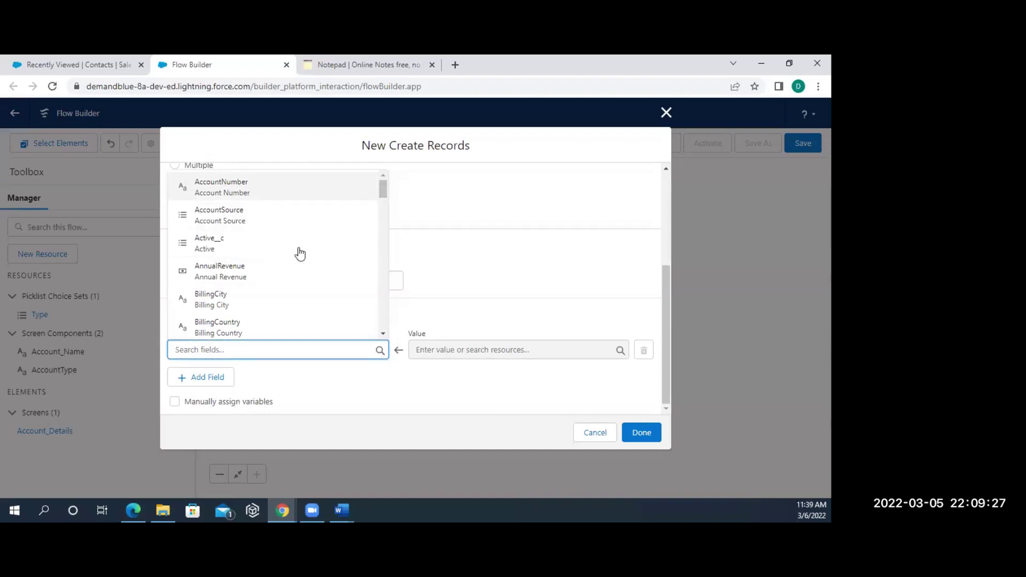
text(Na)
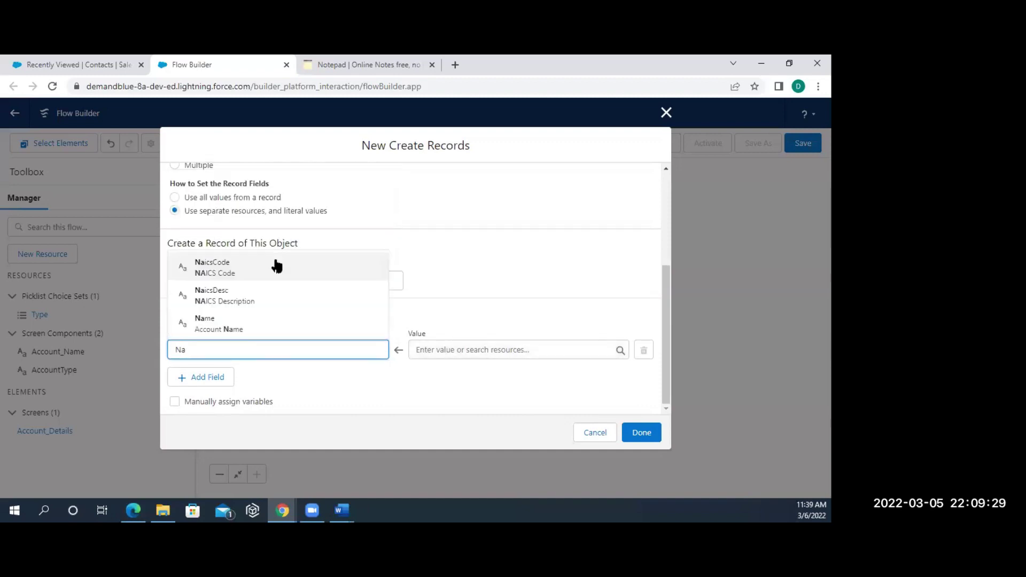
click(224, 324)
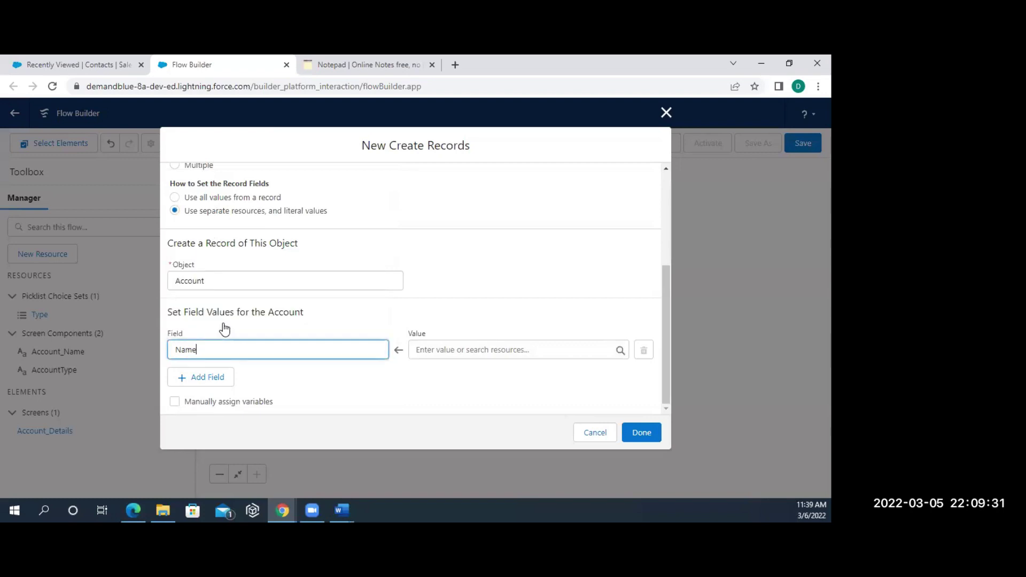
click(425, 351)
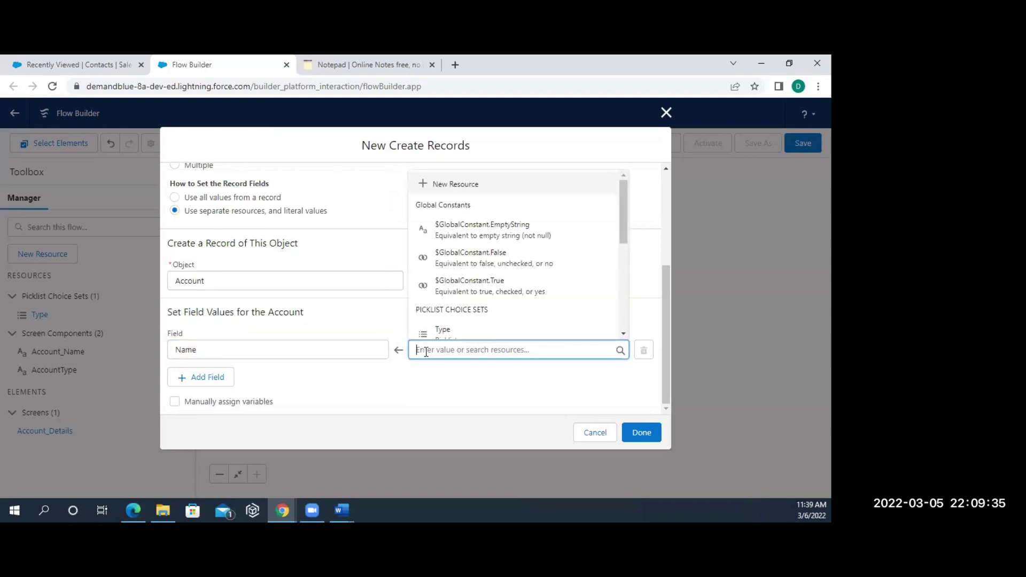
text(a)
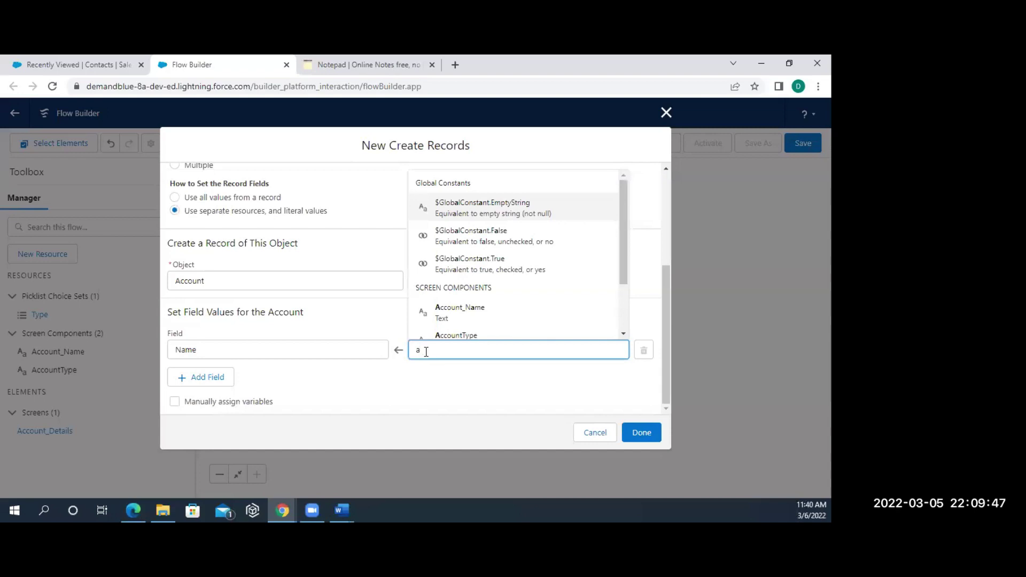
text(cc)
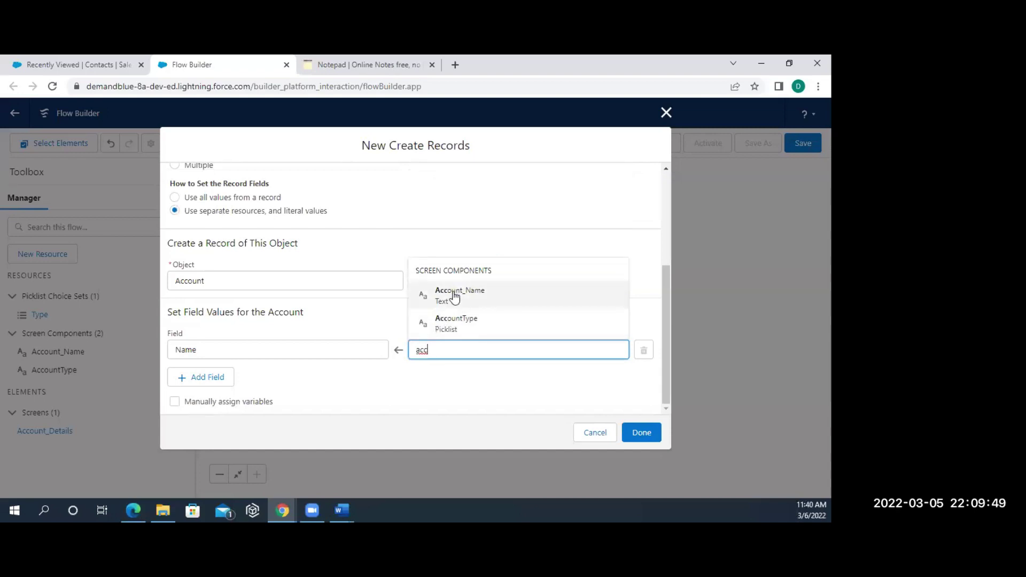
click(453, 296)
- Map the Type field to {!AccountType} and confirm the Create Account Record element
click(206, 379)
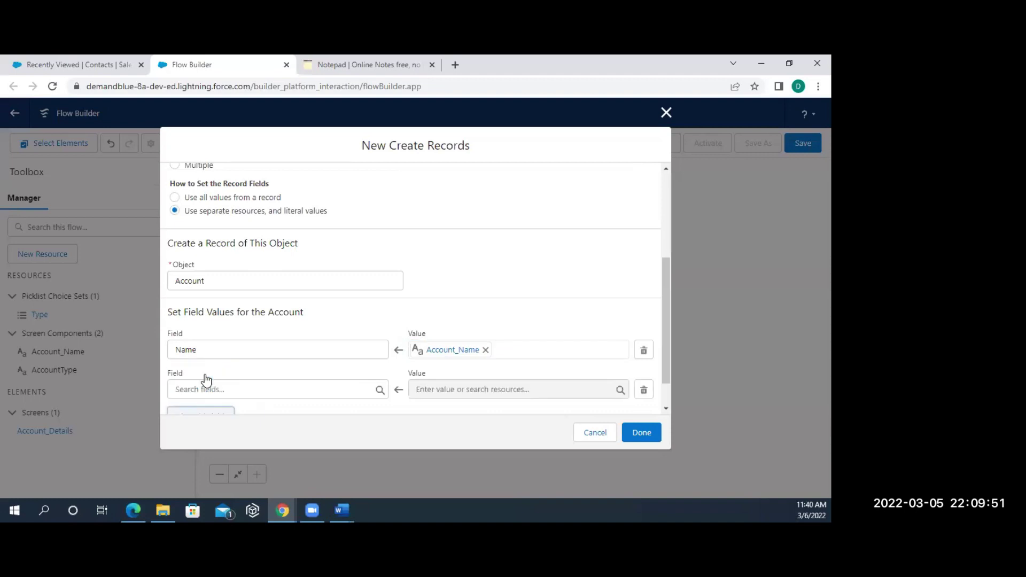
click(203, 389)
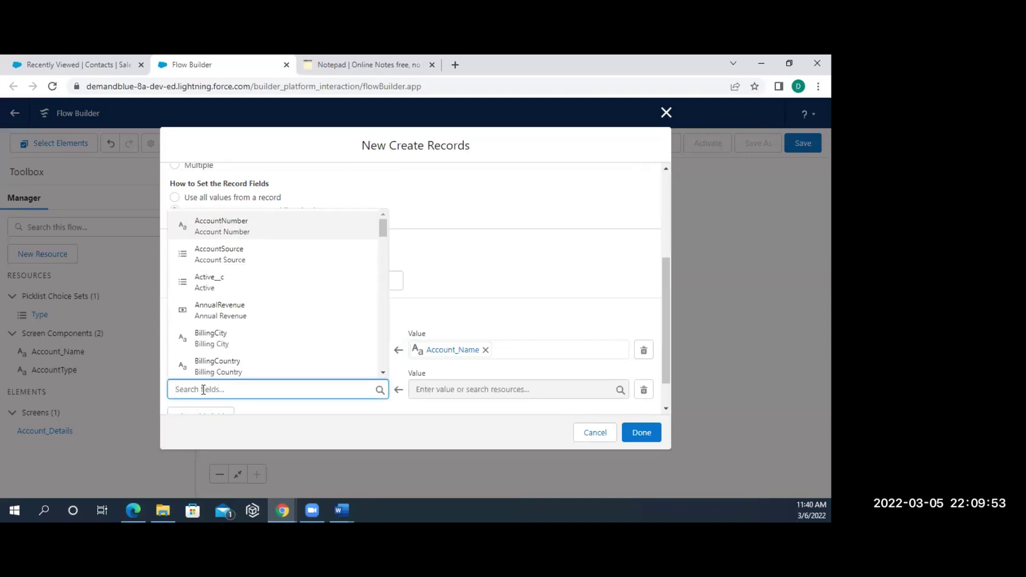
text(Ty)
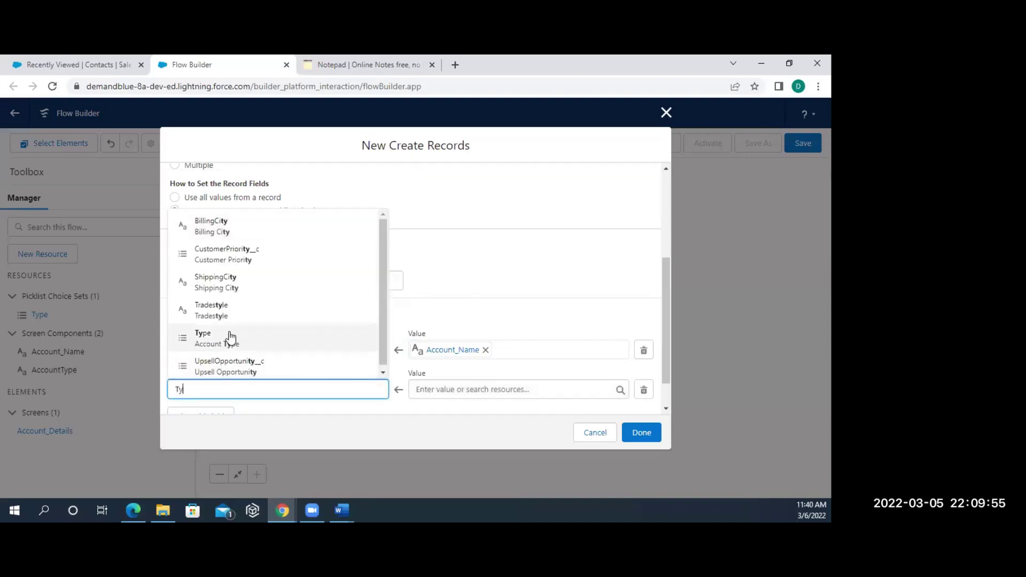
click(229, 339)
click(436, 383)
text(acc)
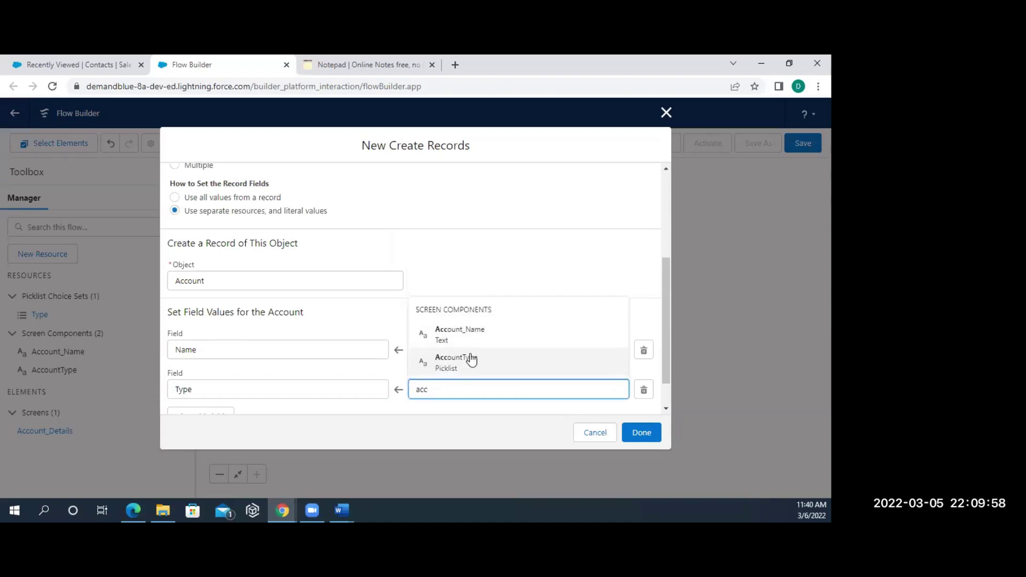
click(471, 360)
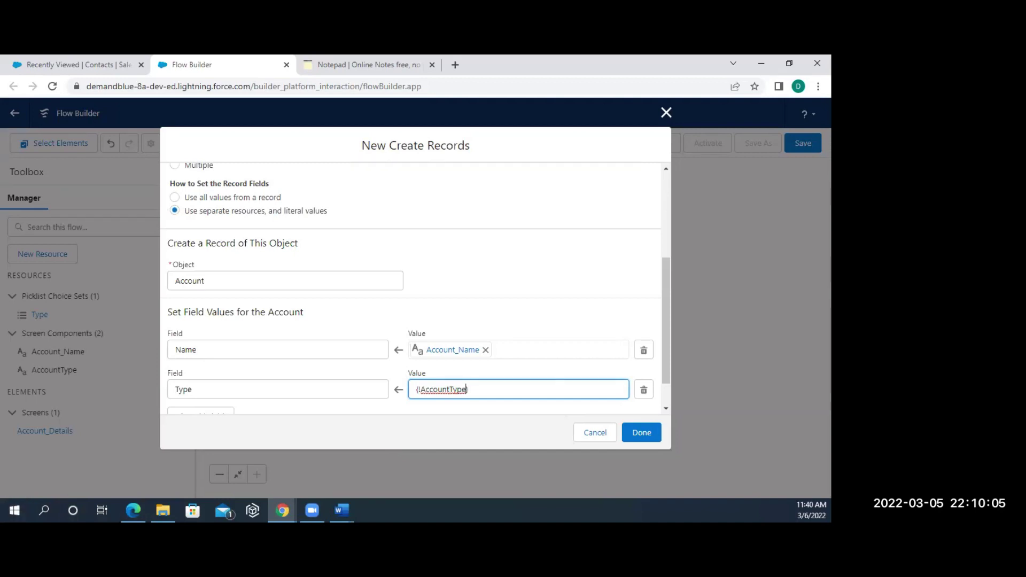
click(648, 434)
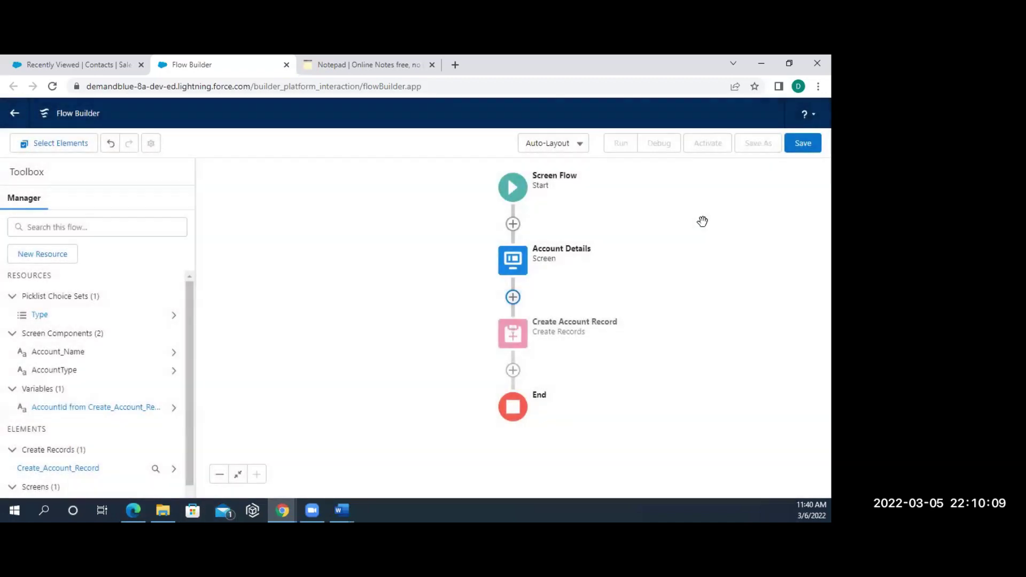
- Save the flow as 'Create Account', activate it and start a debug run
click(806, 144)
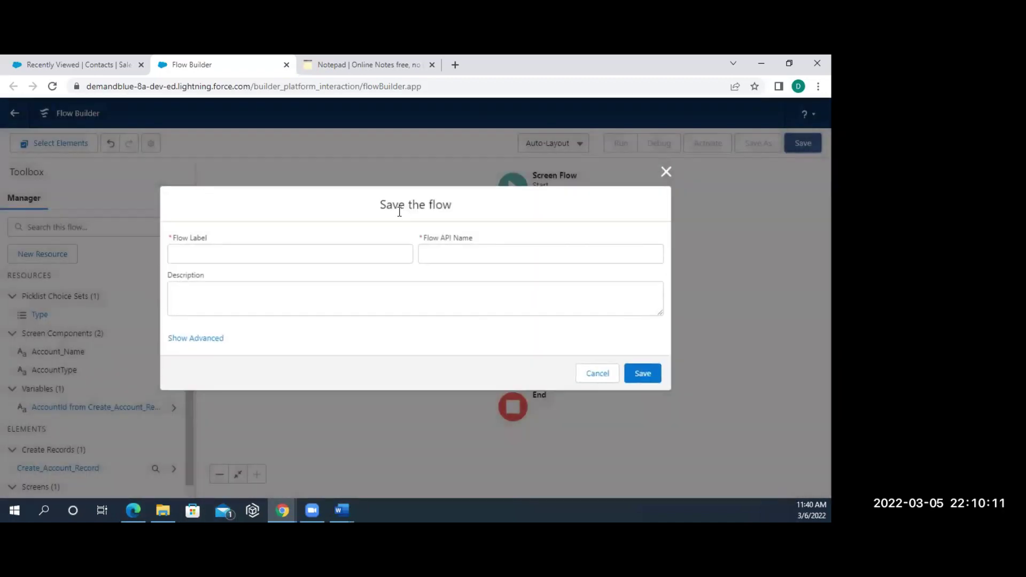
text(Create Account)
click(337, 291)
click(648, 371)
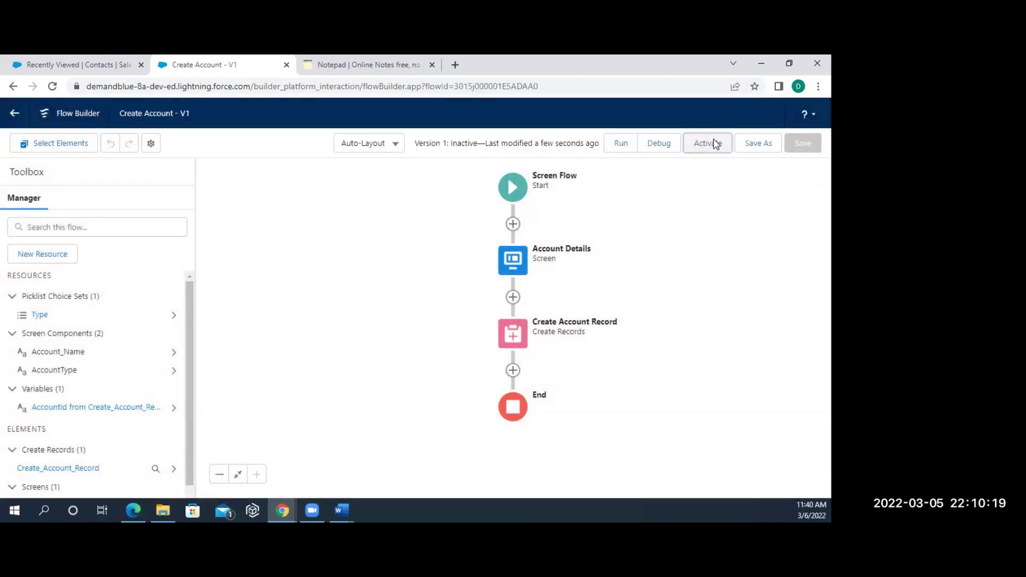
click(711, 144)
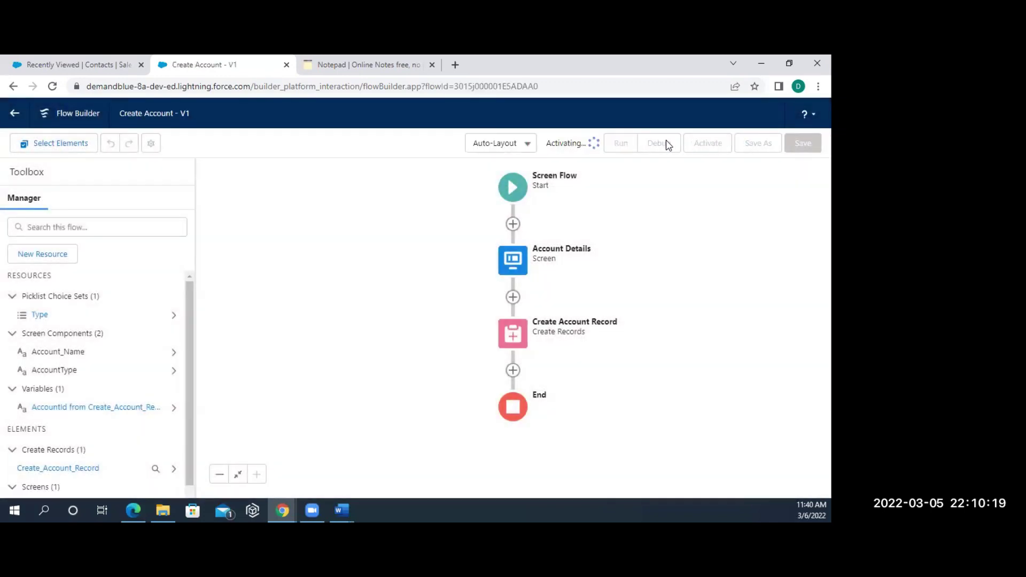
click(661, 144)
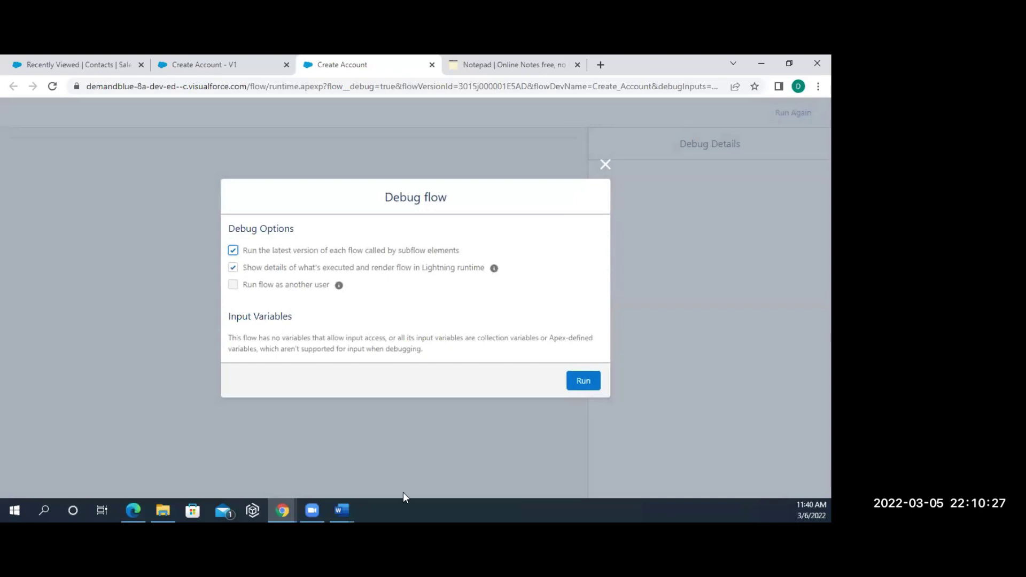
- Run the debug with a blank Account Name and inspect the REQUIRED_FIELD_MISSING fault message
click(584, 381)
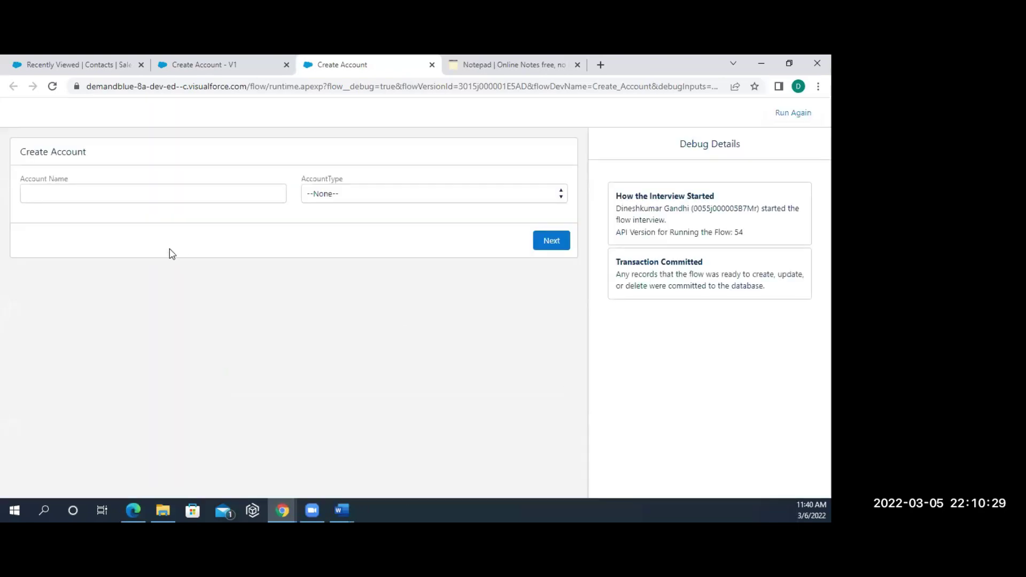
click(565, 240)
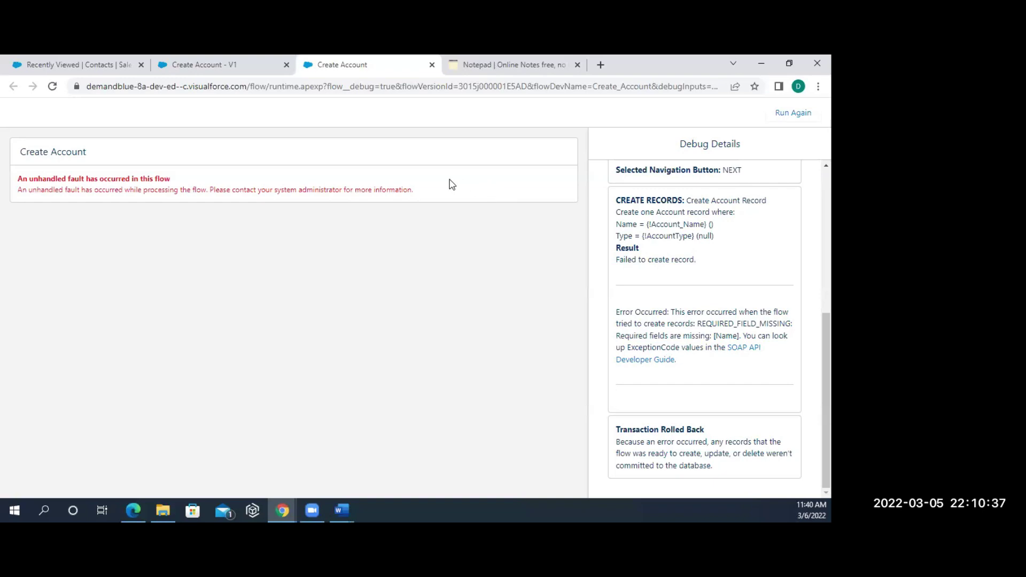
drag(440, 188, 20, 179)
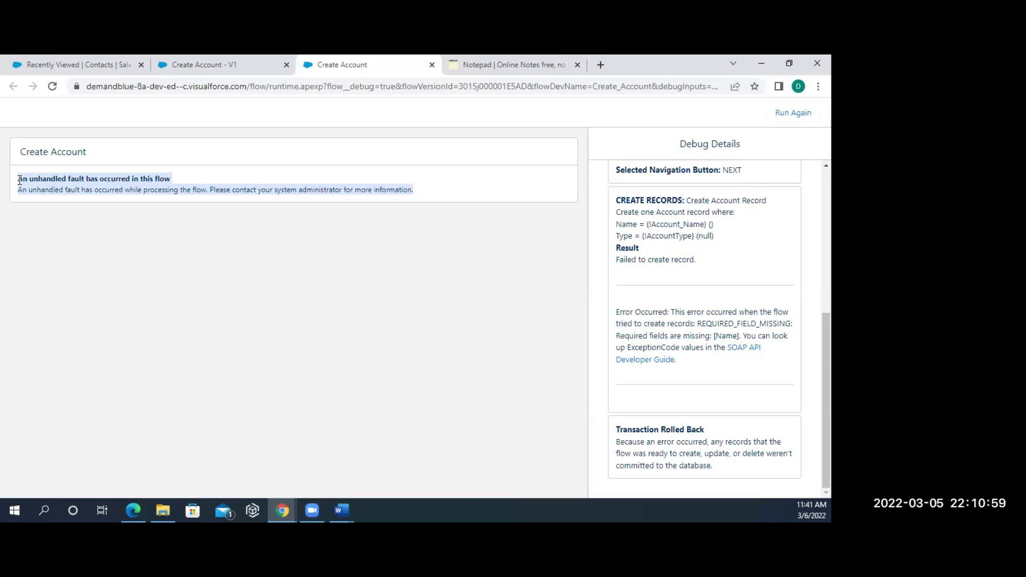
click(149, 283)
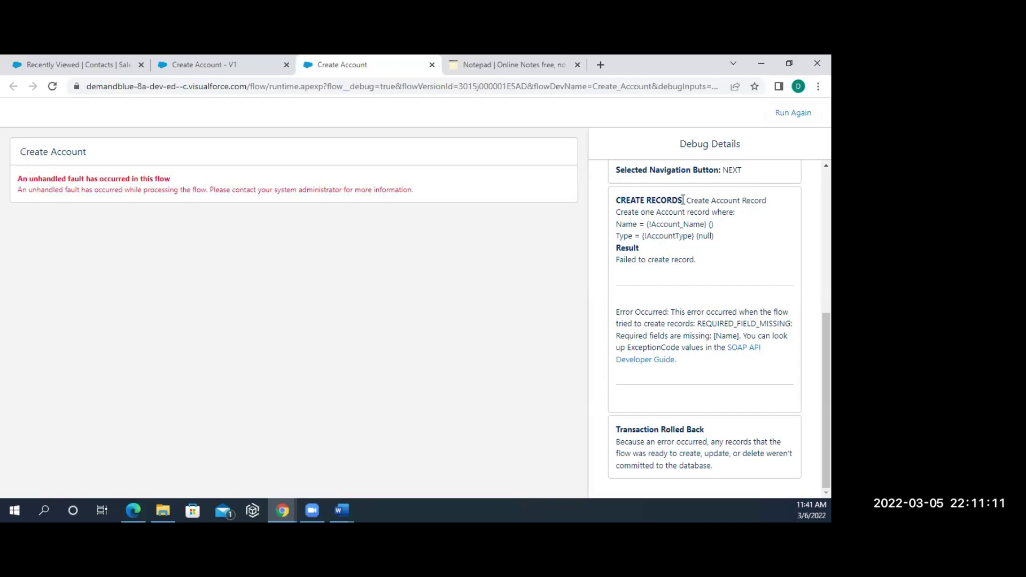
- Add a Fault path to Create Account Record and insert a Screen on the fault branch
click(218, 68)
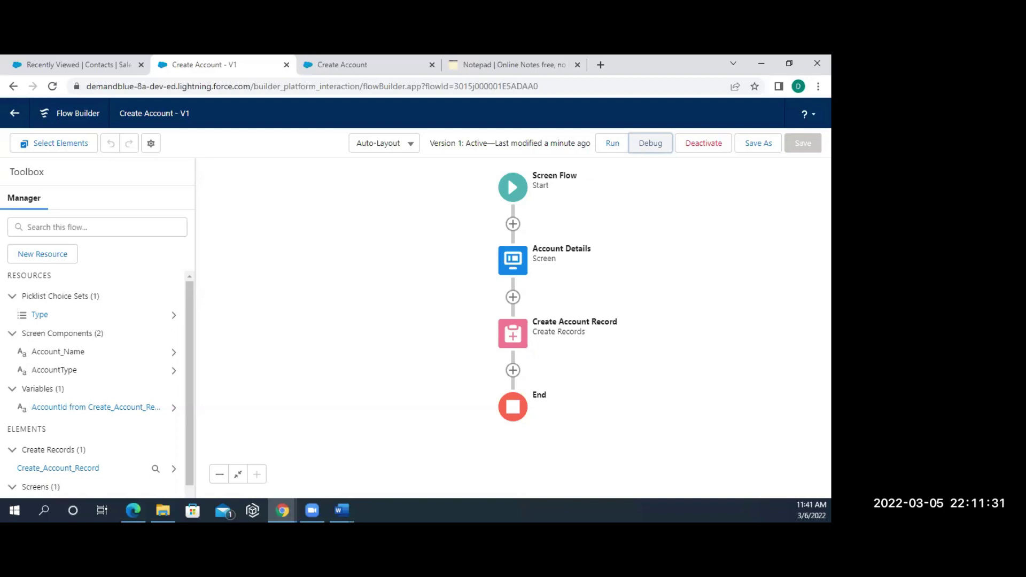
click(515, 341)
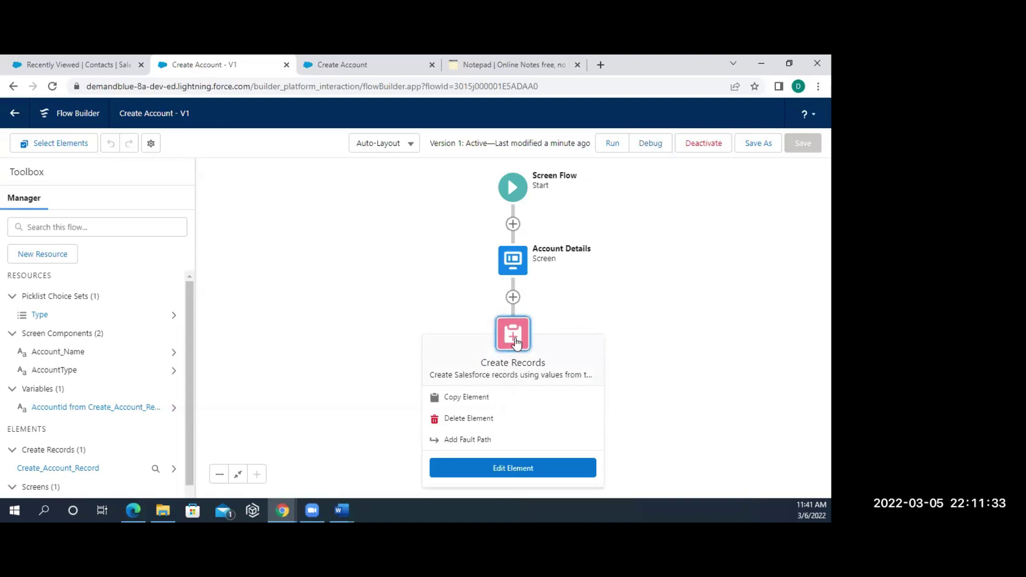
click(468, 441)
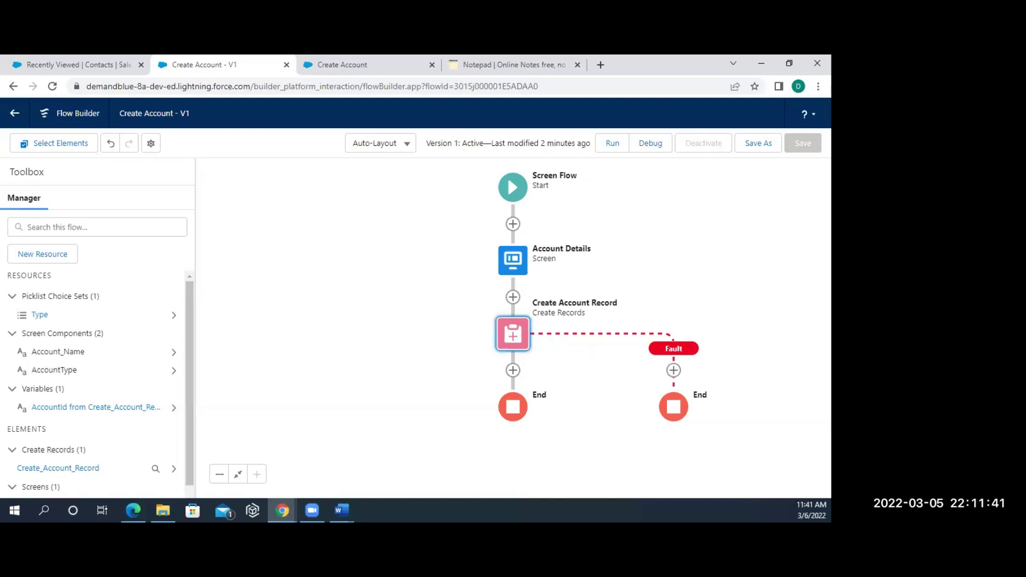
click(674, 371)
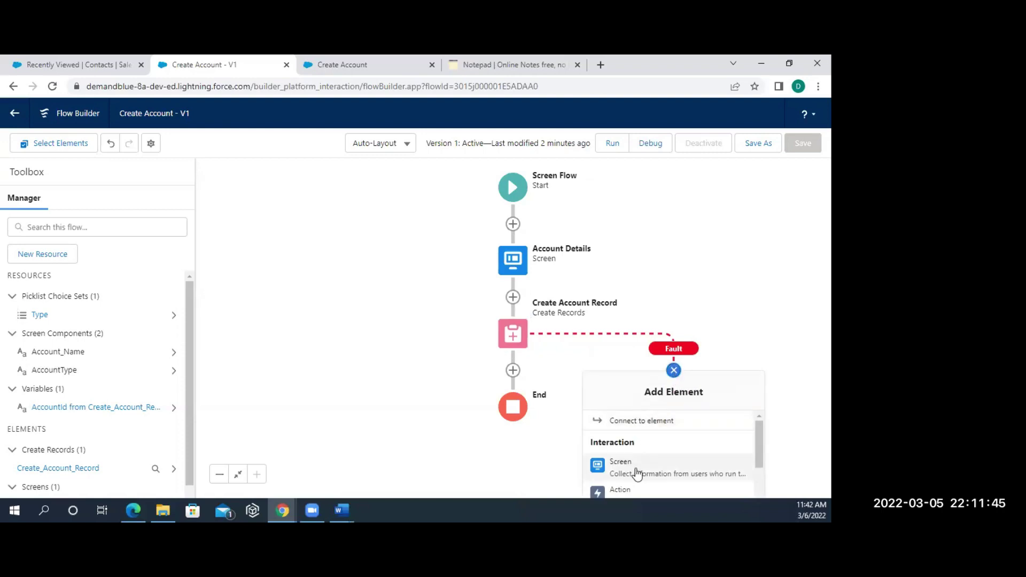
click(636, 470)
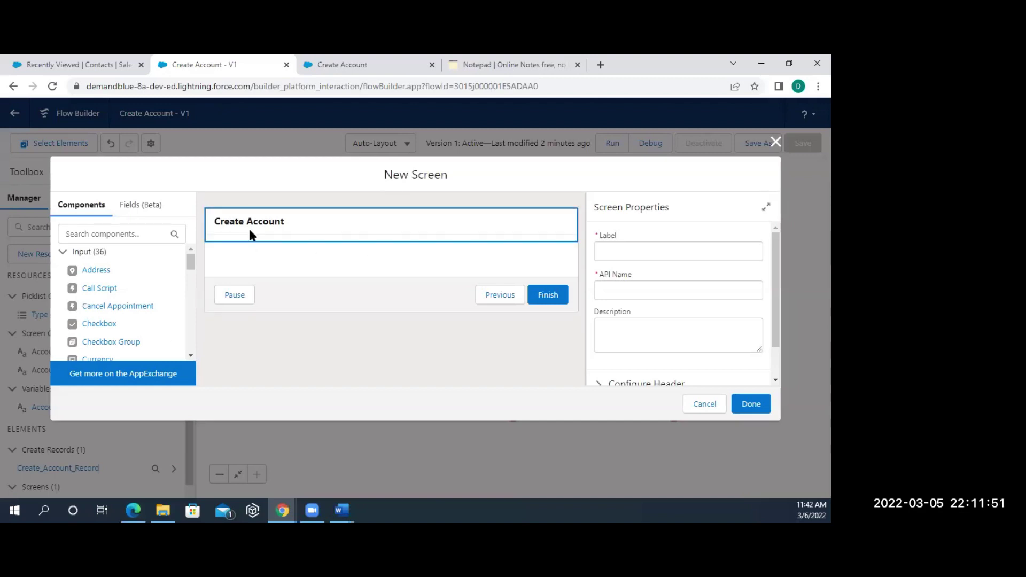
- Add a Display Text component to the error screen with API name errorMessage
click(95, 235)
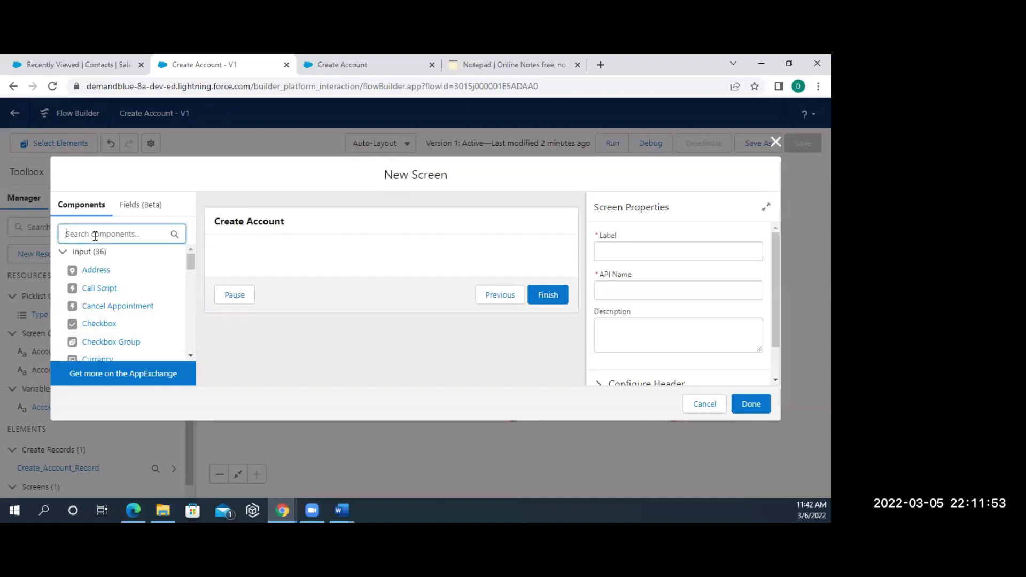
text(di)
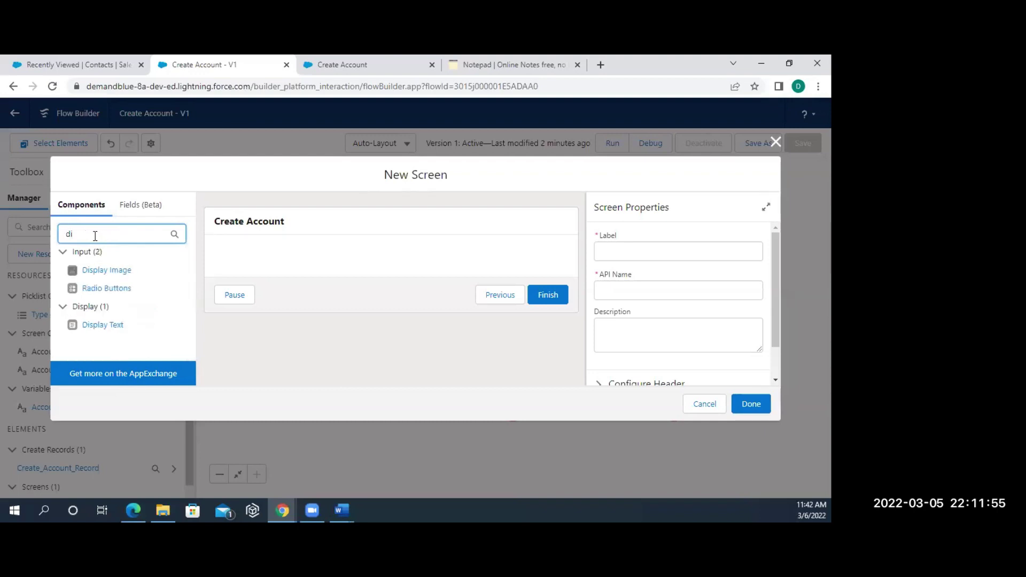
drag(115, 326, 269, 262)
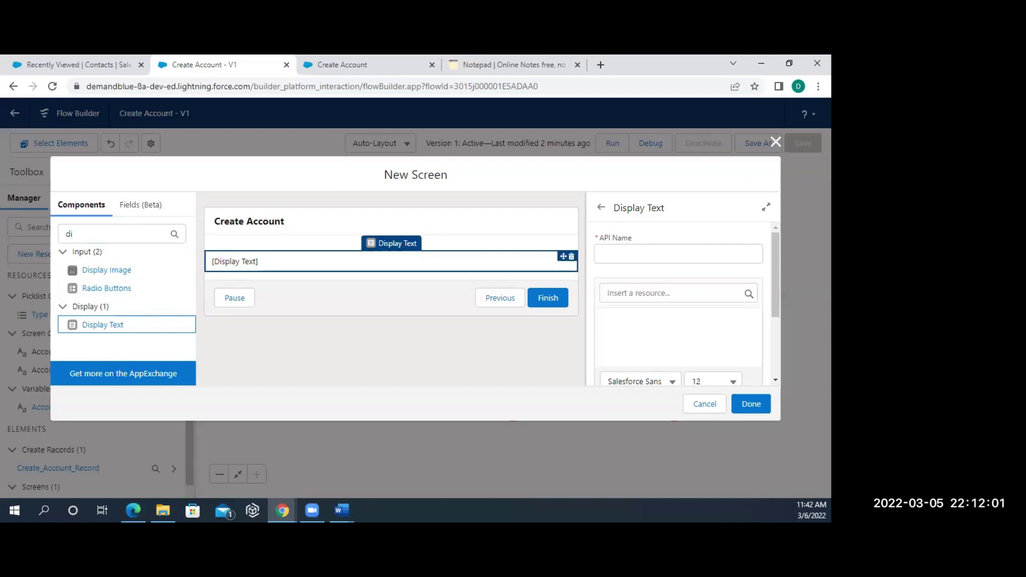
click(655, 251)
text(en)
text(rorMess)
text(age)
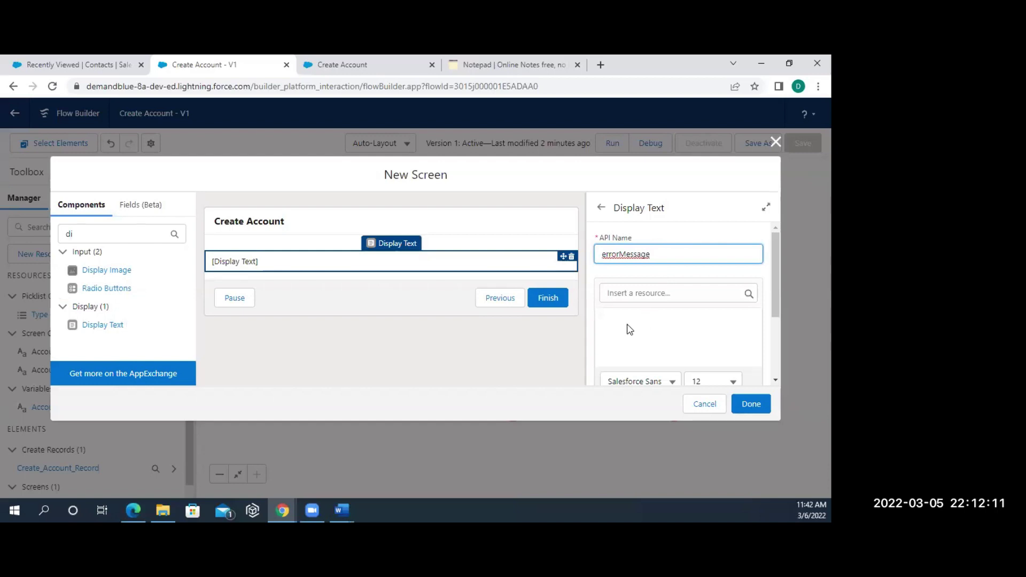
- Insert the {!$Flow.FaultMessage} merge field into the display text body
click(663, 293)
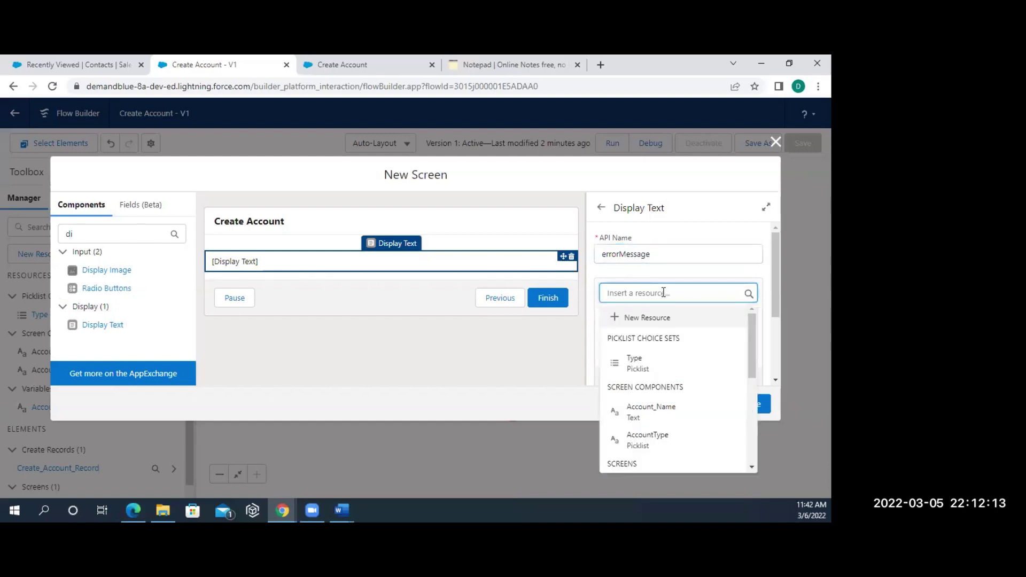
text(flo)
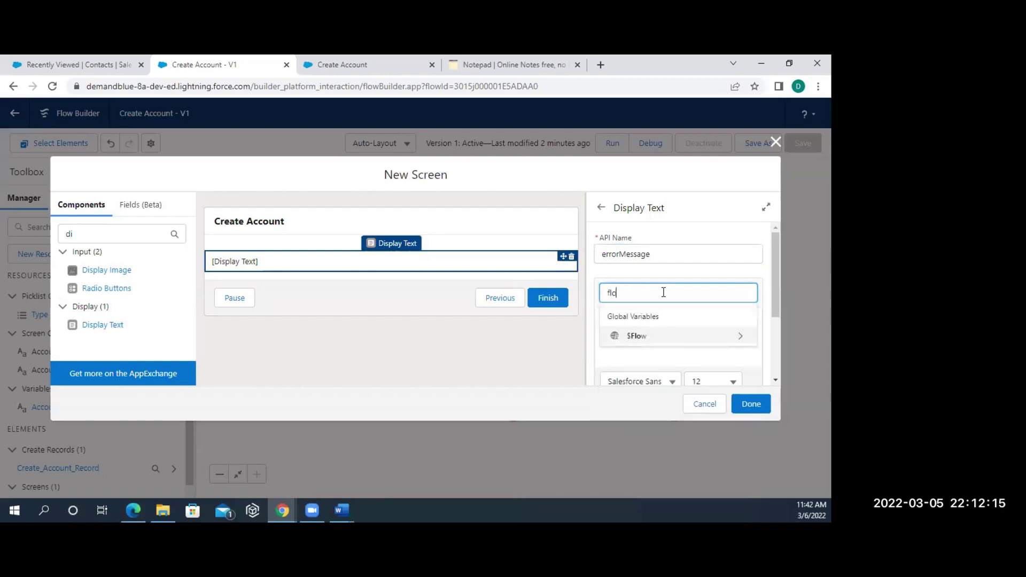
key(BackSpace)
key(BackSpace)
key(BackSpace)
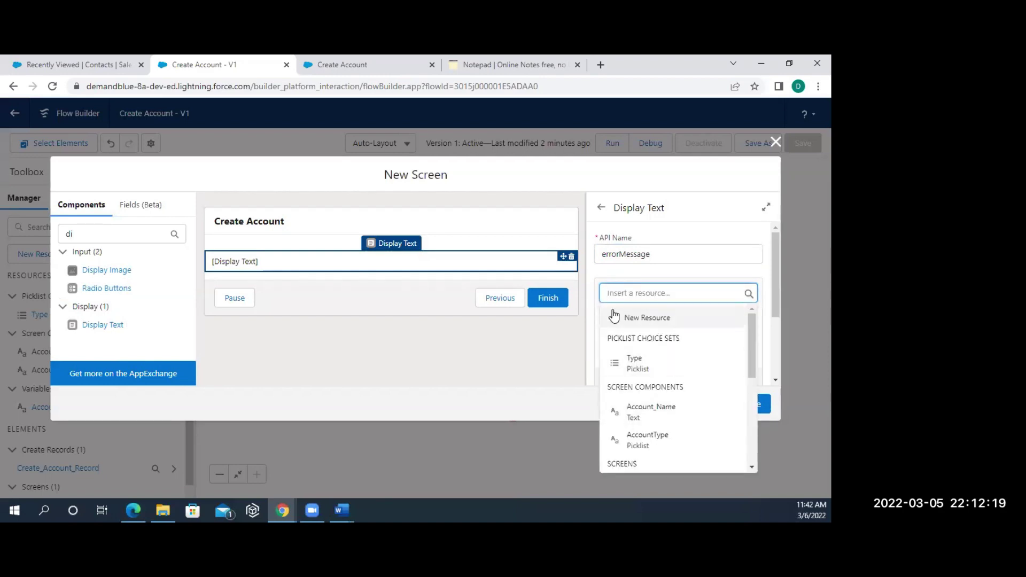
text(flo)
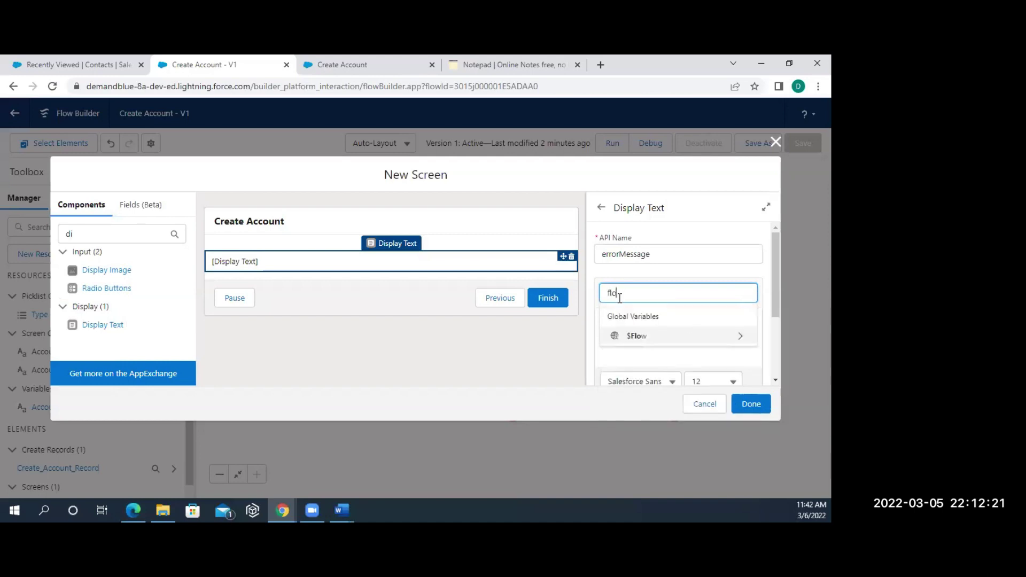
click(672, 338)
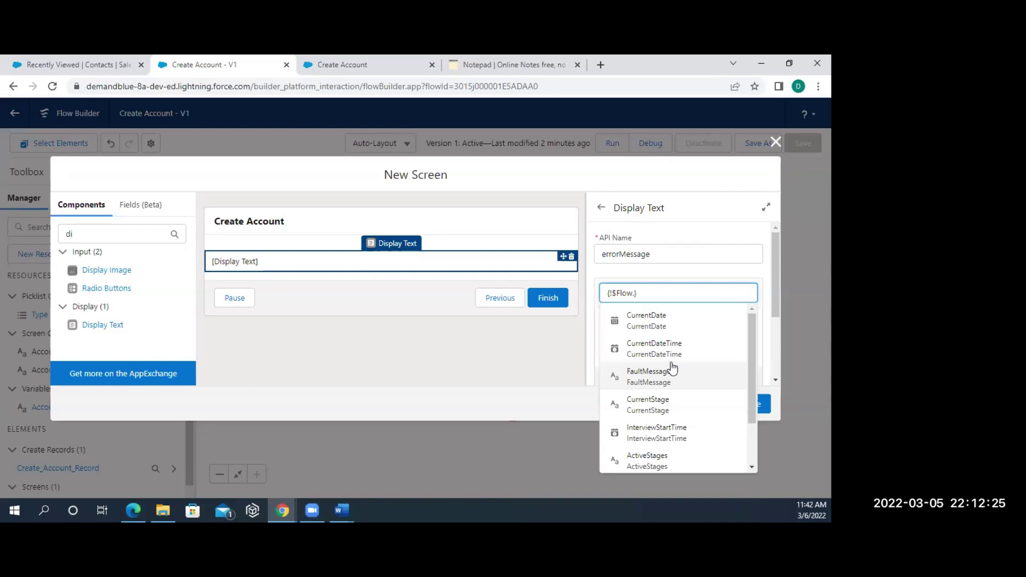
key(BackSpace)
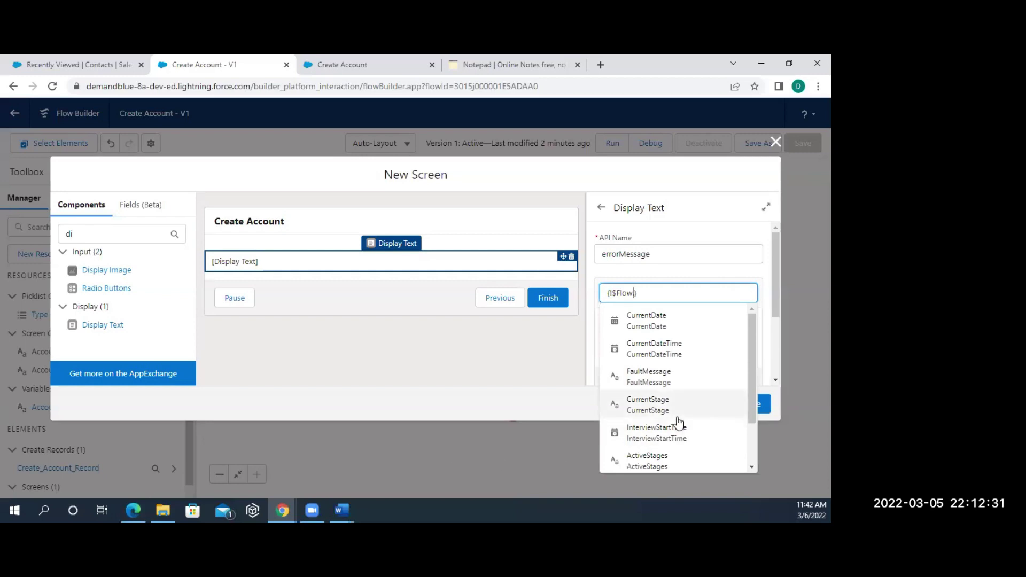
scroll(679, 422, down, 2)
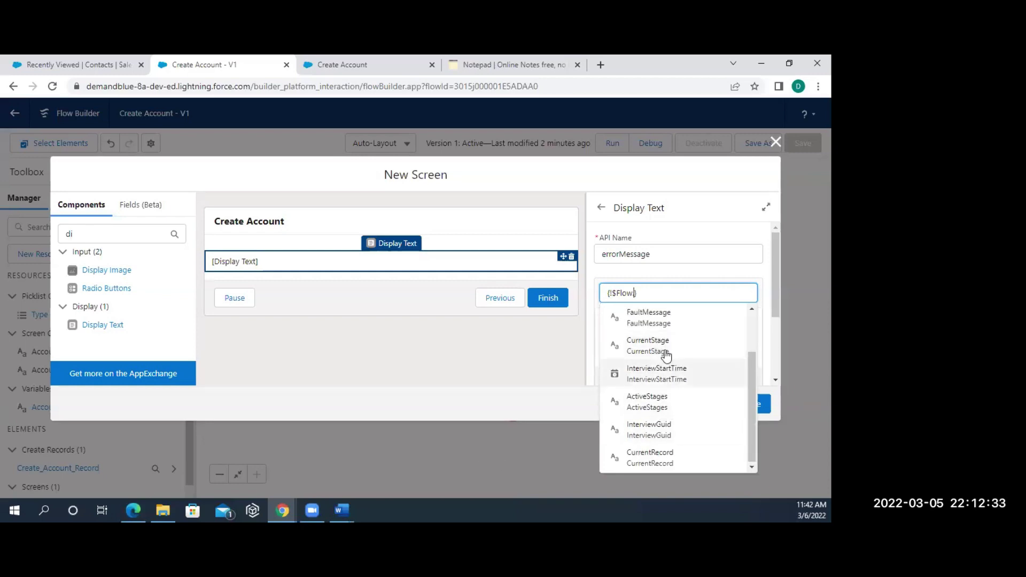
text(.)
click(649, 320)
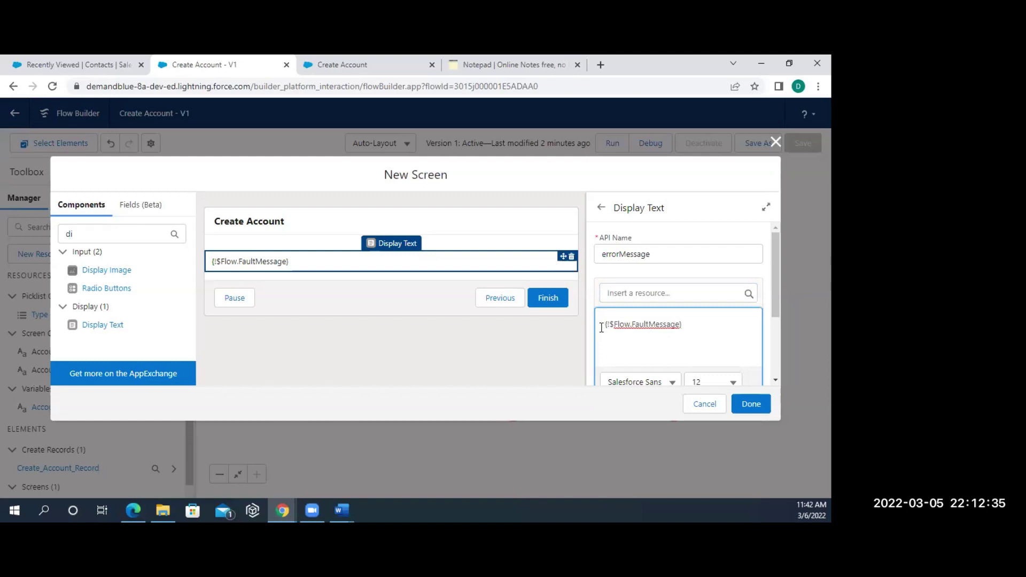
- Write 'An error occurred during account recoird creation' before the fault message and try to finish
text(An erro)
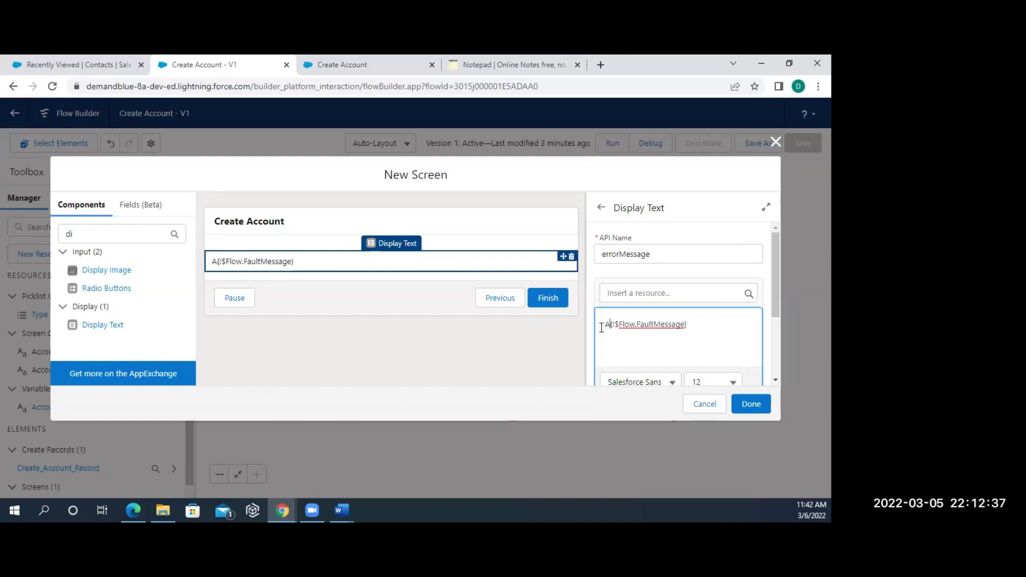
text(r )
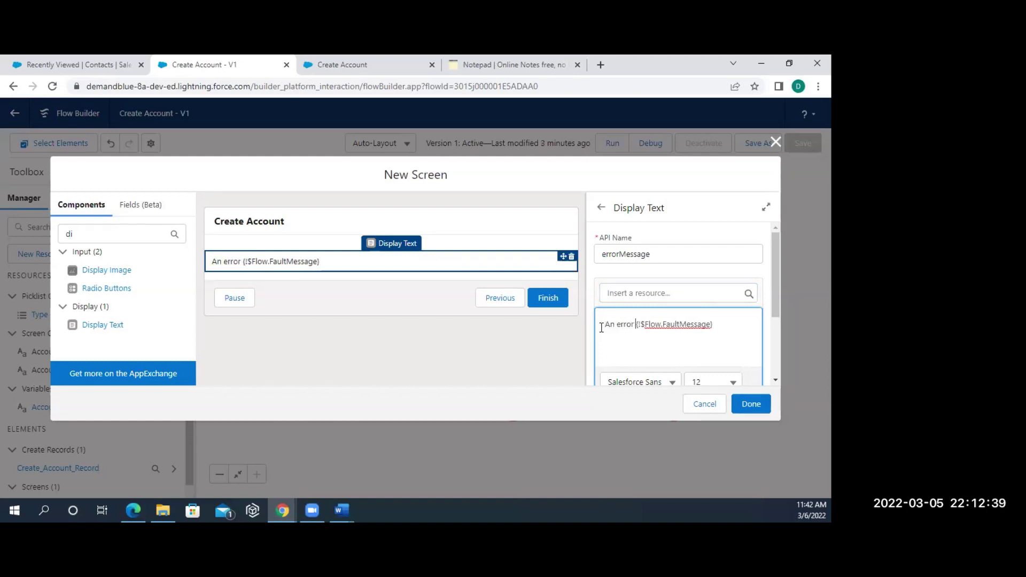
text(have occ)
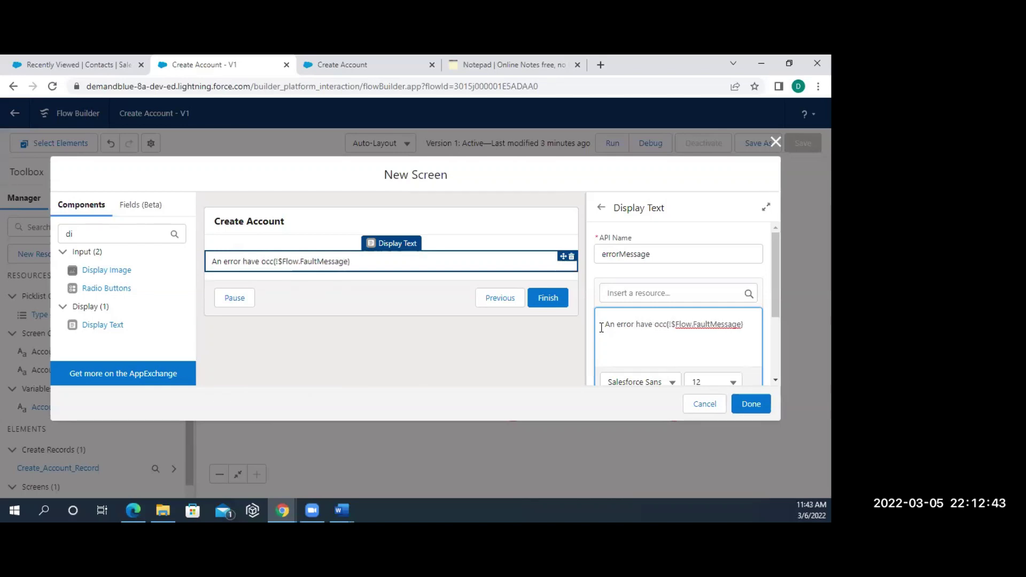
key(BackSpace)
key(BackSpace)
key(BackSpace)
key(BackSpace)
key(BackSpace)
key(BackSpace)
key(BackSpace)
key(BackSpace)
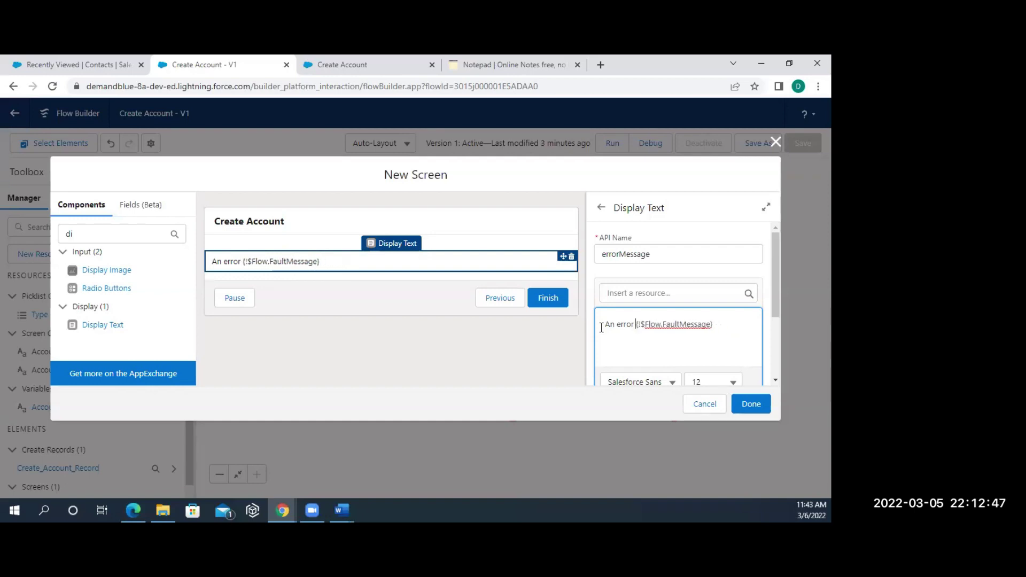
text(occurre)
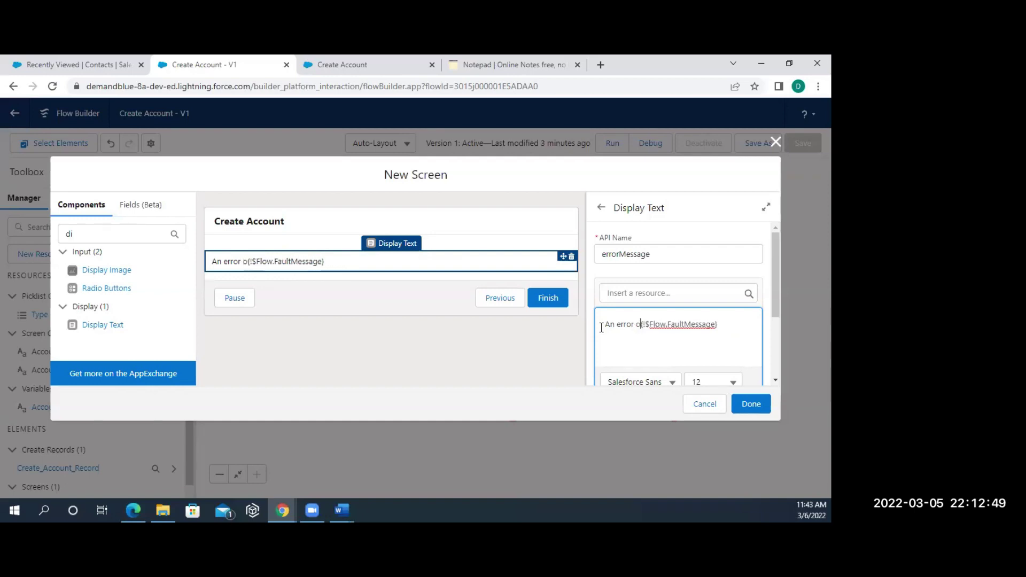
text(dc)
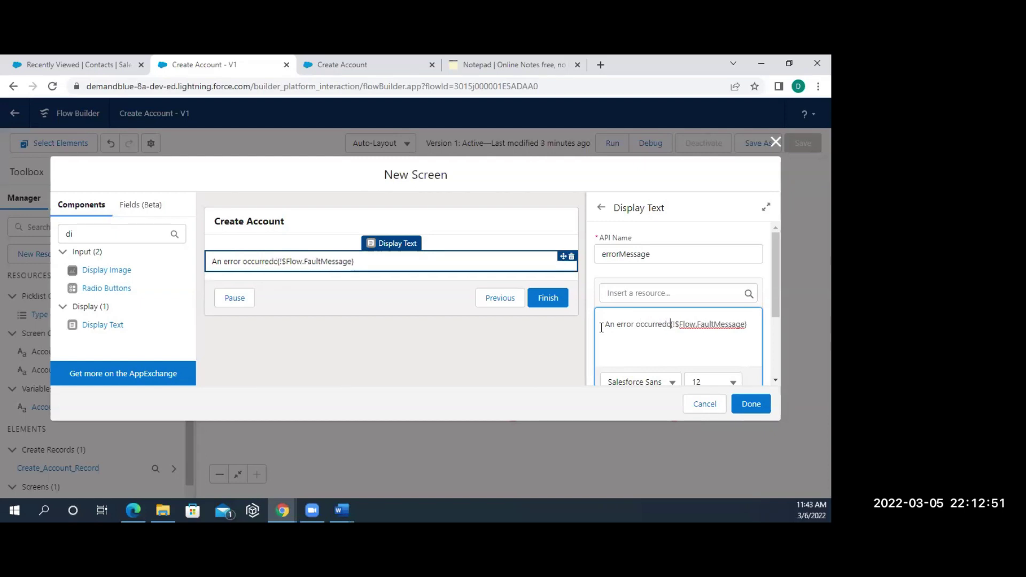
key(BackSpace)
key(BackSpace)
key(BackSpace)
text(ed)
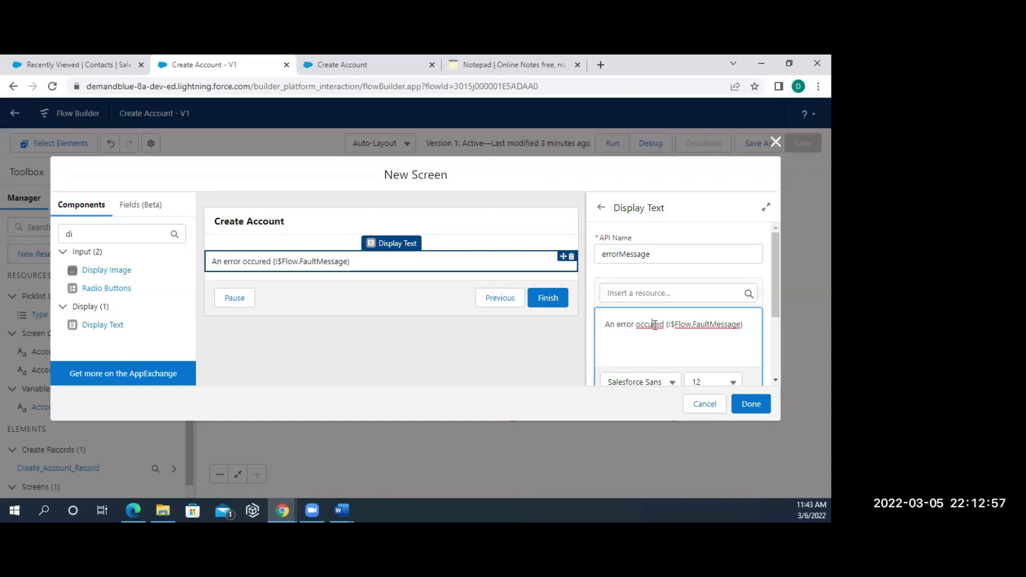
click(656, 325)
text(re)
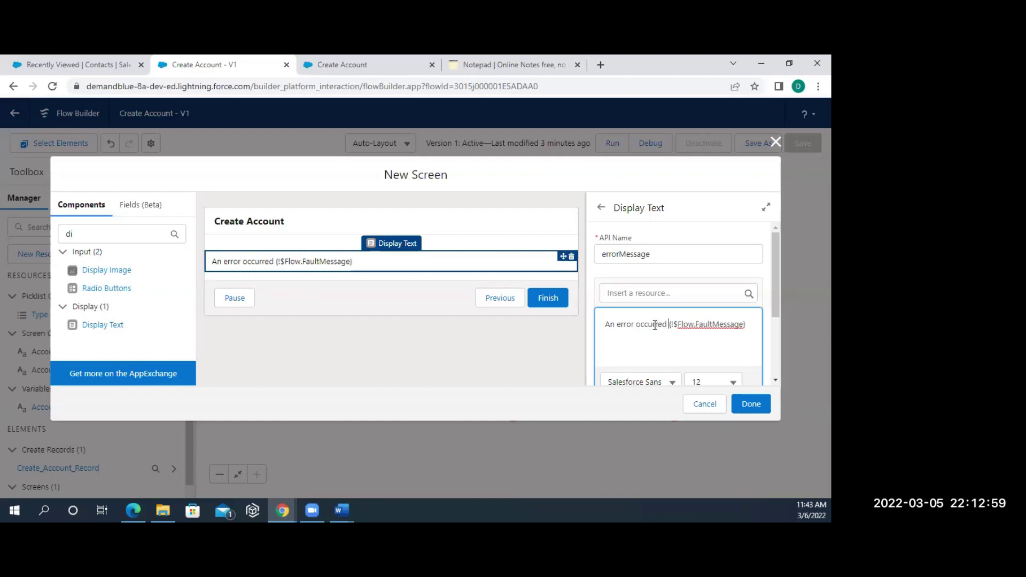
text(d during a)
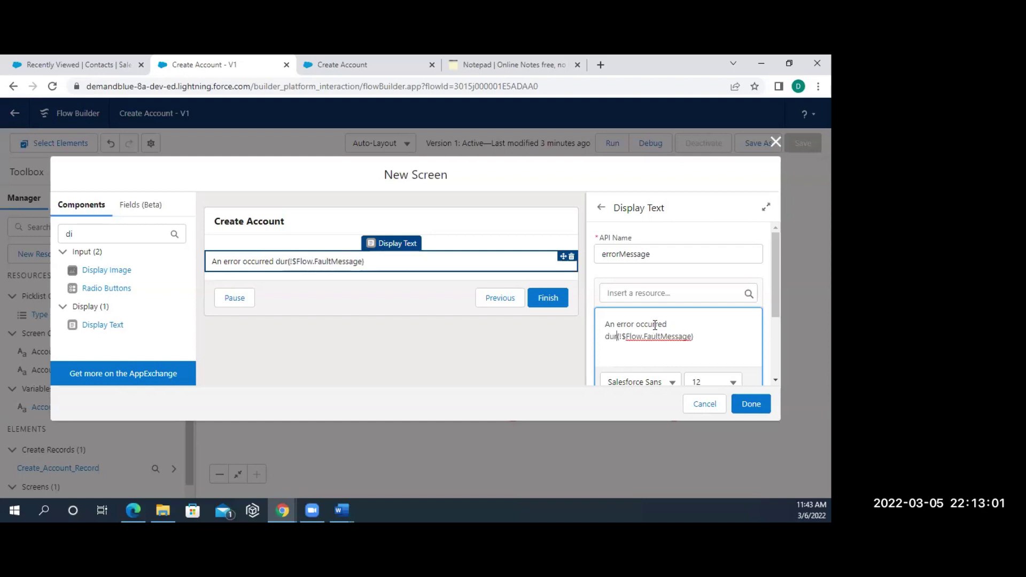
text(ccount )
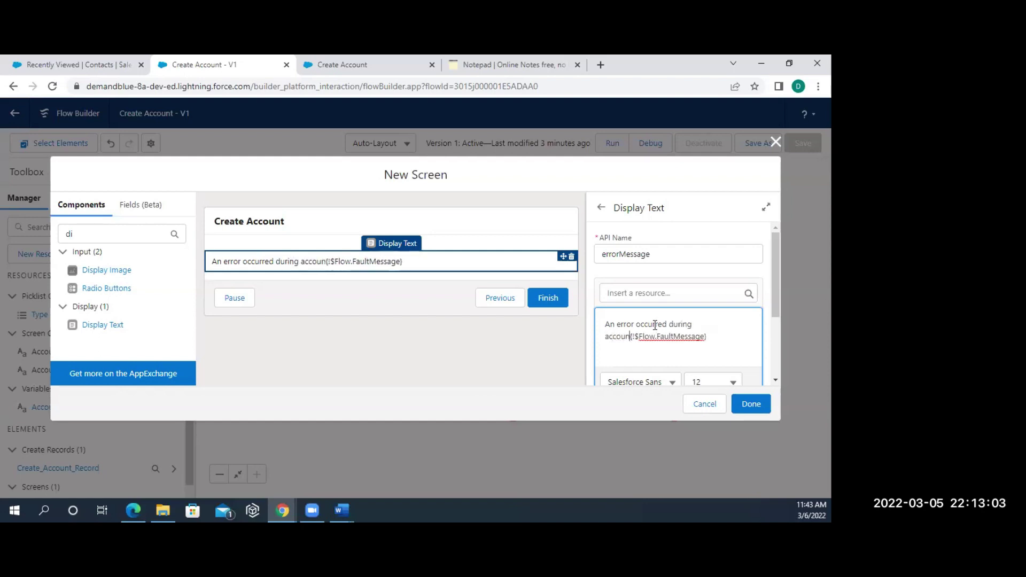
text(recoird cre)
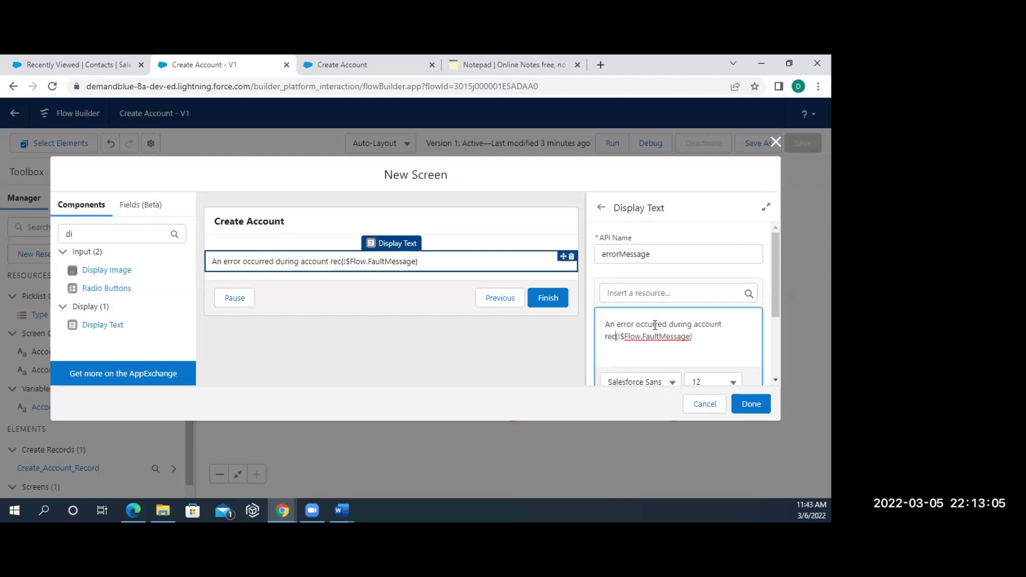
text(ation)
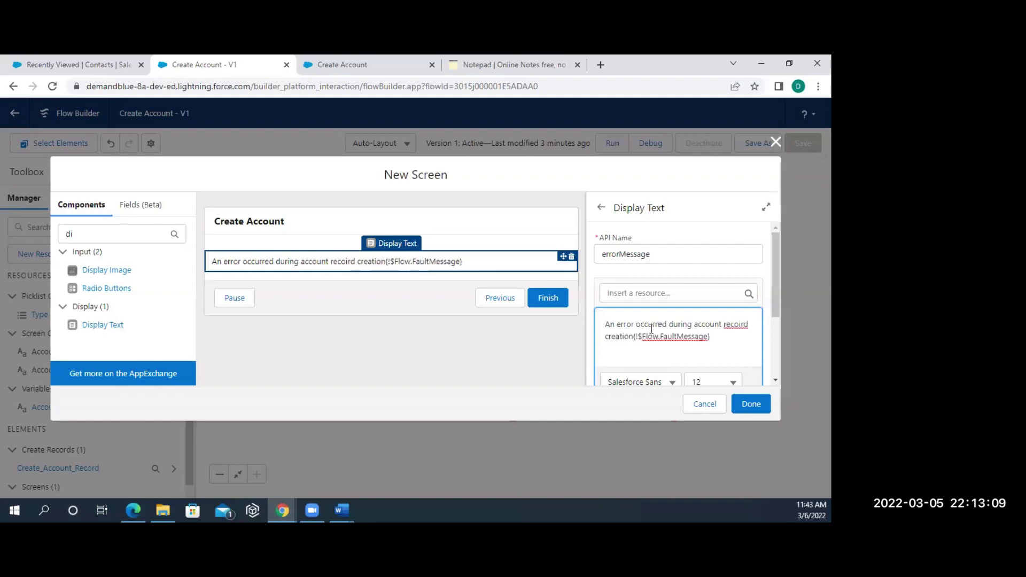
drag(713, 337, 637, 343)
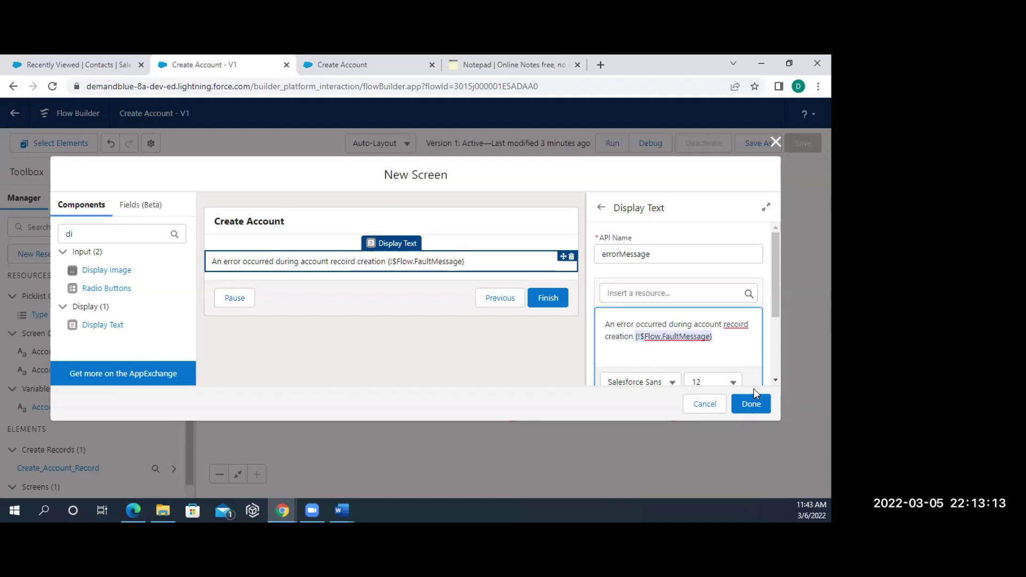
click(751, 406)
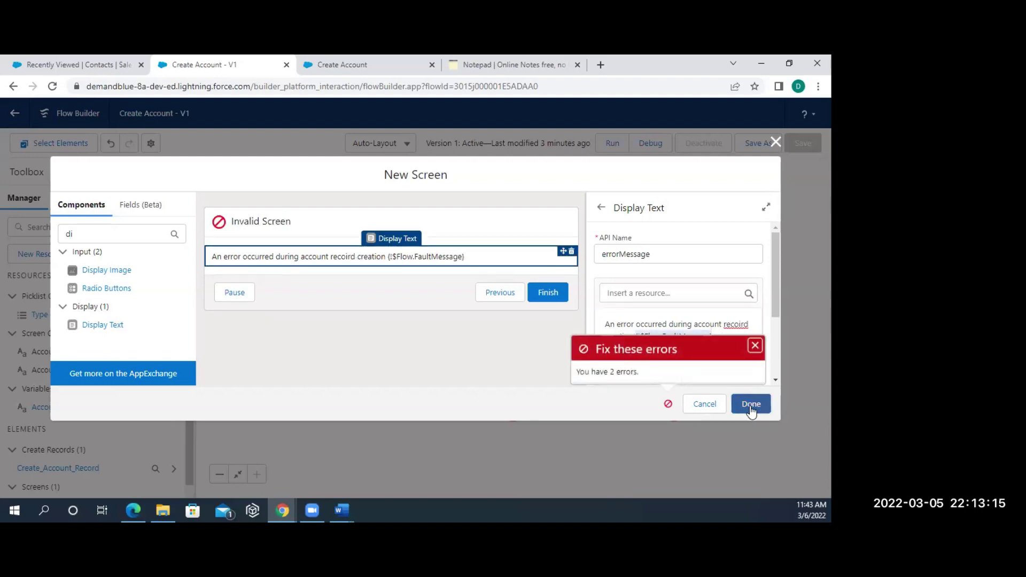
- Dismiss the errors and label the screen errorScreen, letting the API name auto-fill to errorScreen
click(755, 346)
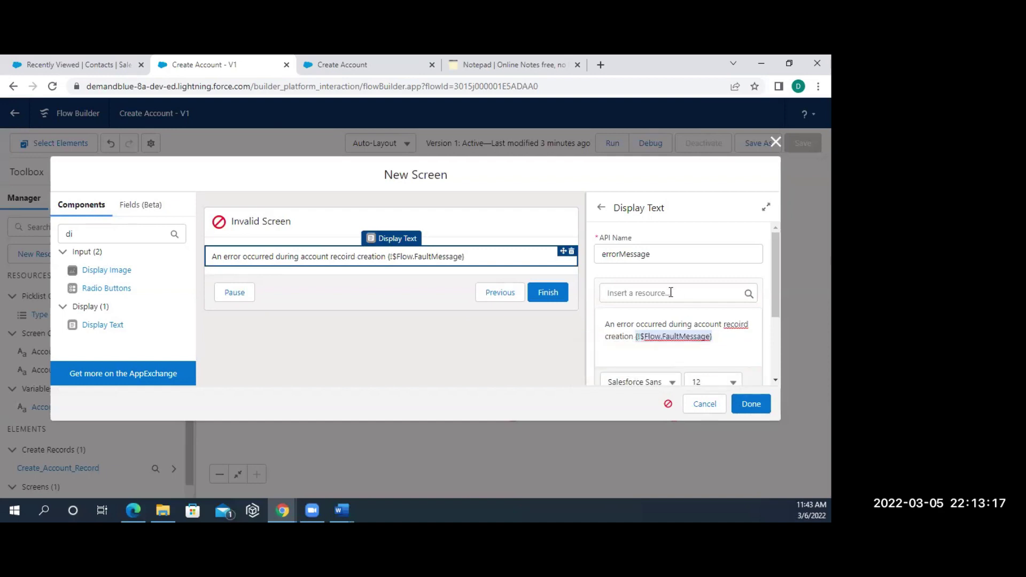
click(525, 220)
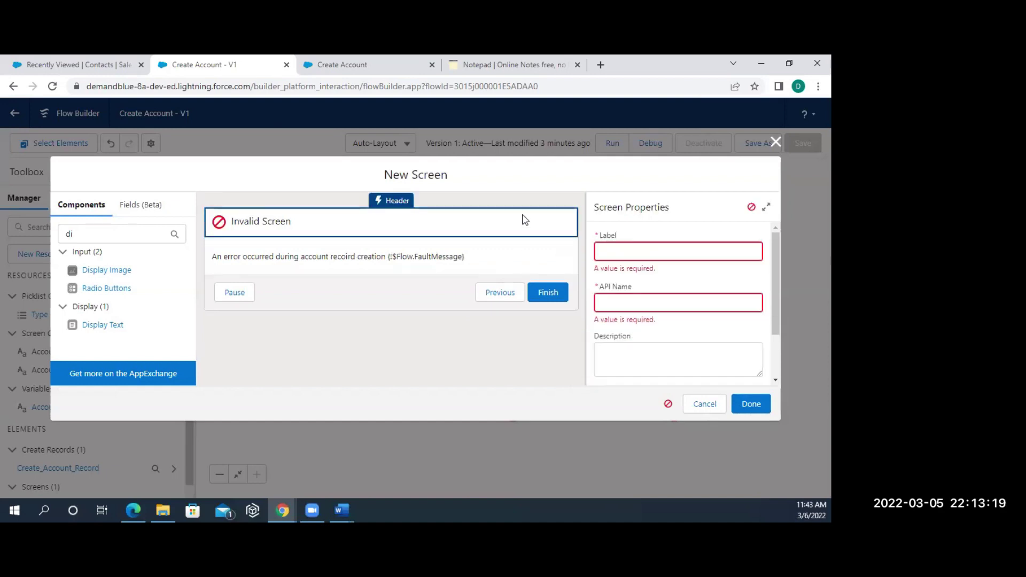
click(637, 248)
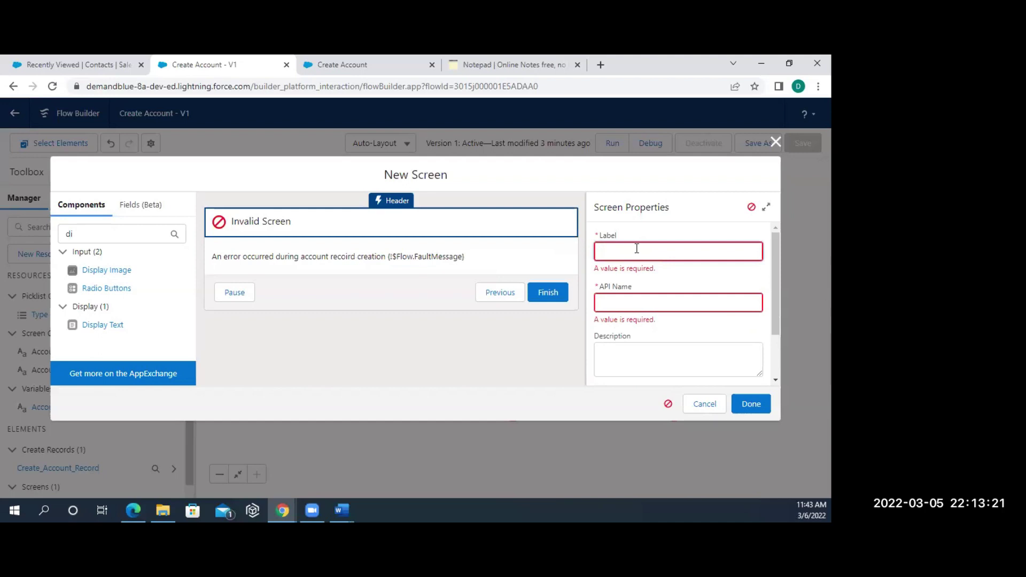
text(erroeen)
click(633, 294)
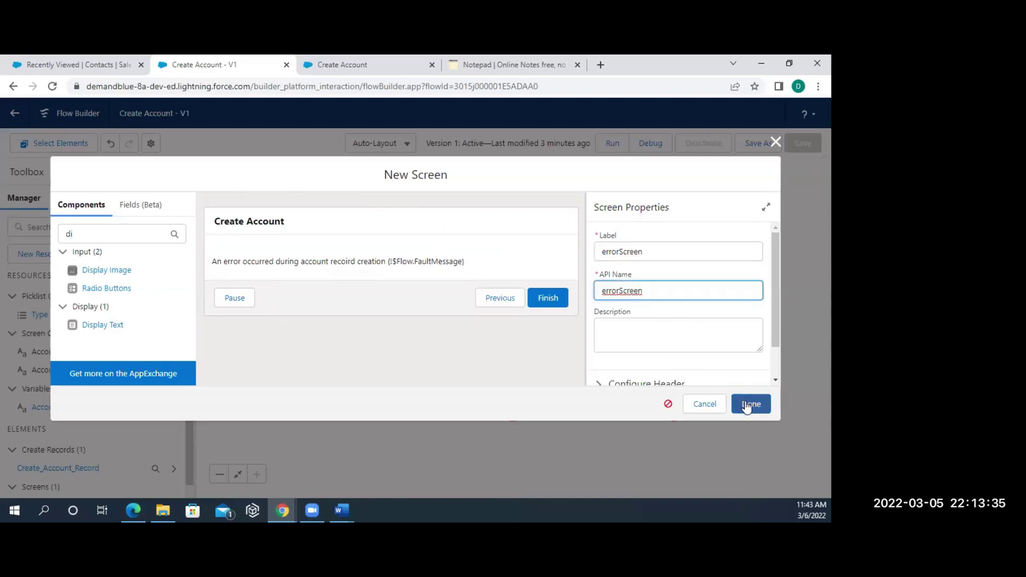
click(749, 404)
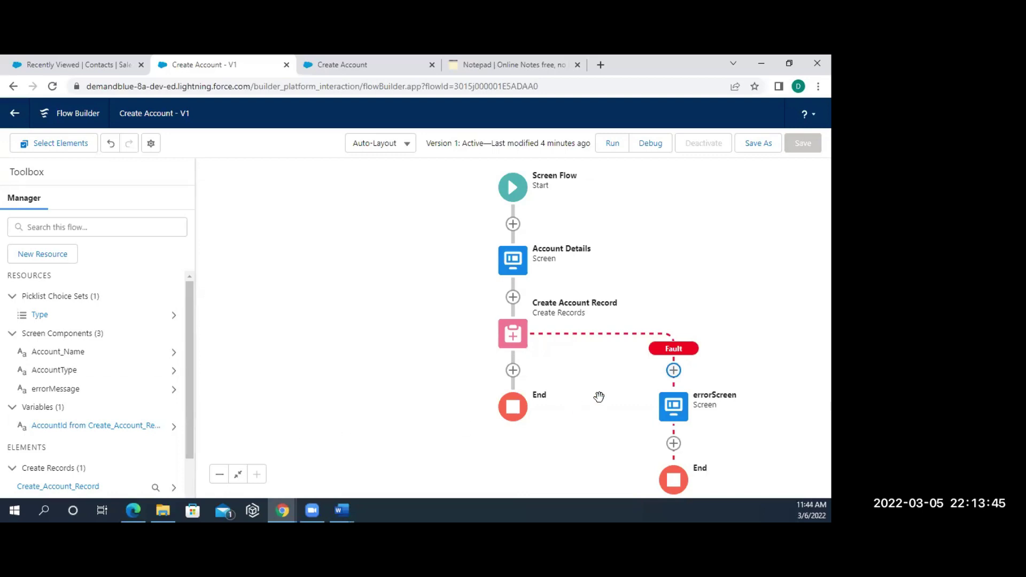
- Add a new screen after Create Account Record labelled Success Screen, API name Success_Screen
click(513, 371)
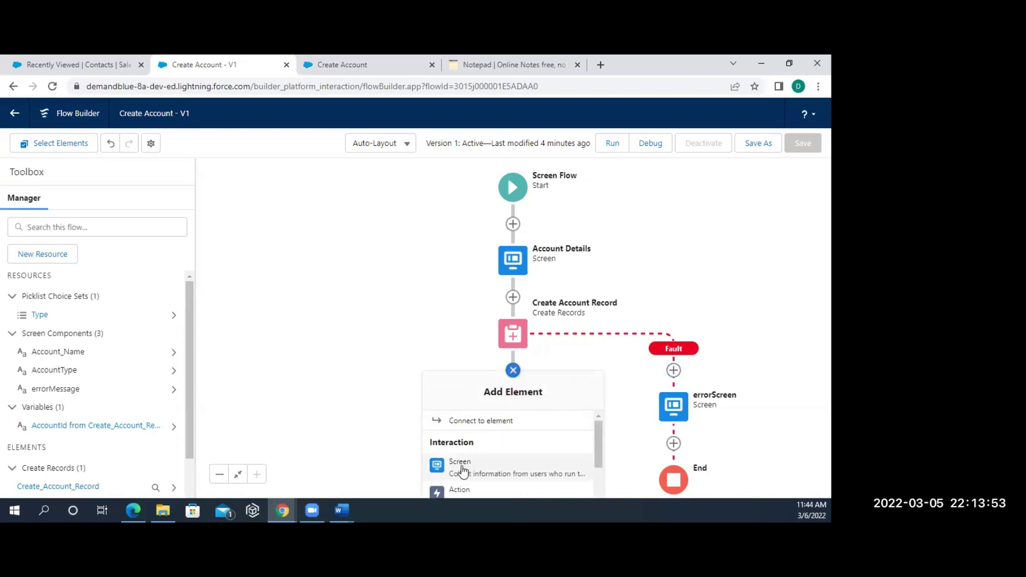
click(461, 465)
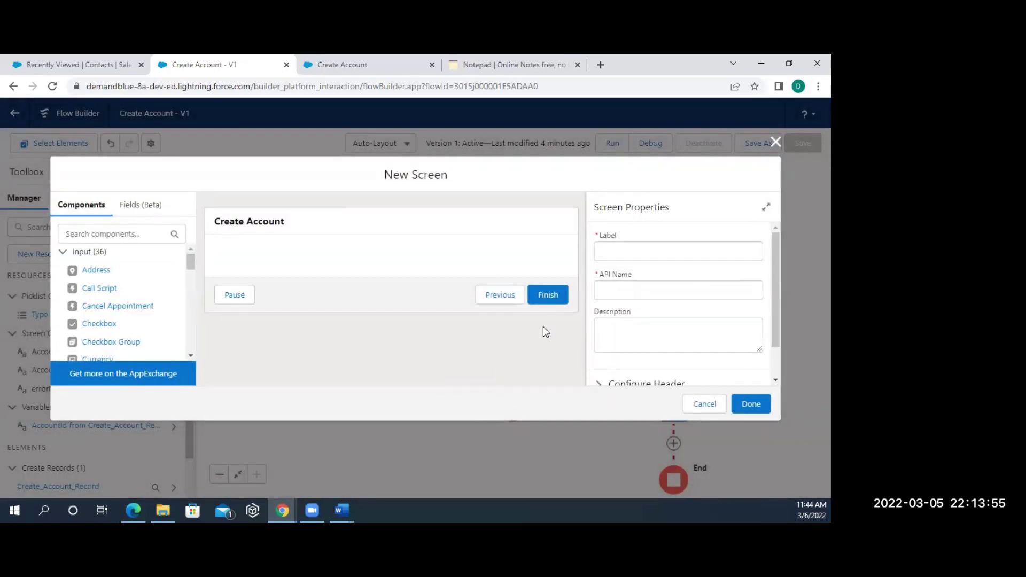
click(662, 253)
text(Scucce)
key(BackSpace)
key(BackSpace)
key(BackSpace)
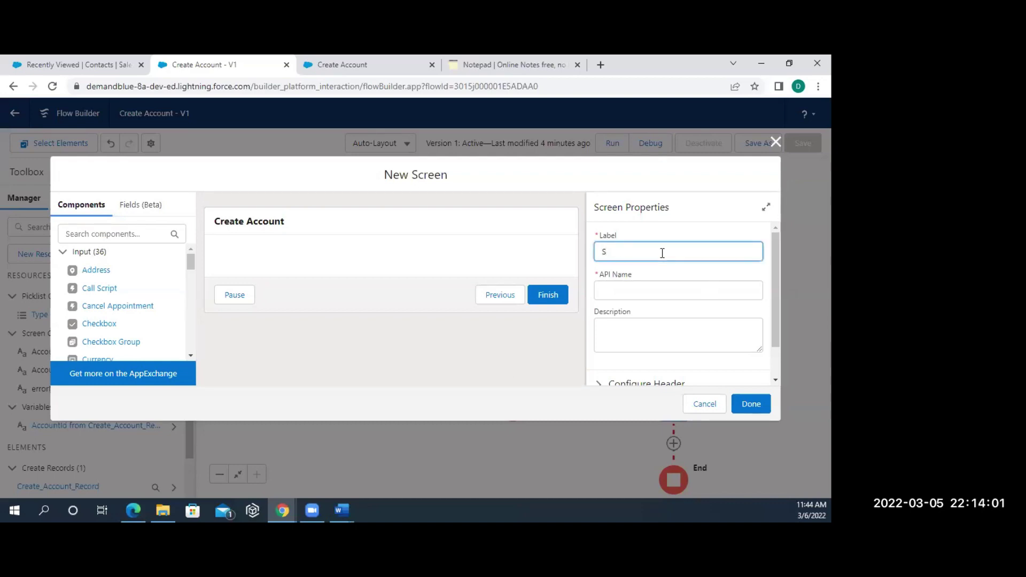
text(ccess Scre)
key(BackSpace)
text(n)
click(663, 290)
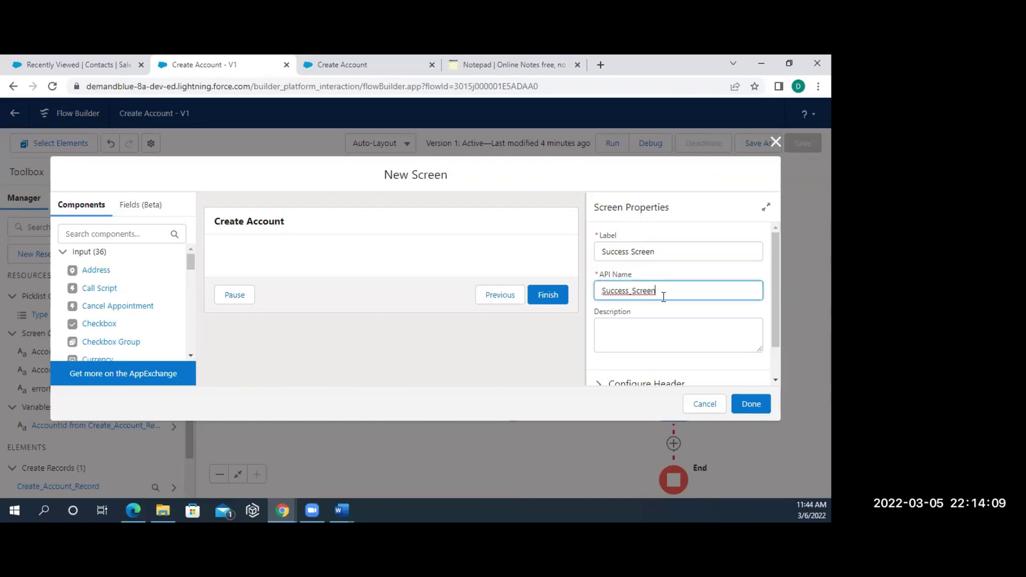
click(612, 331)
- Add a Display Text component to the screen with API name Success
click(149, 232)
text(diap===)
key(BackSpace)
key(BackSpace)
key(BackSpace)
key(BackSpace)
key(BackSpace)
key(BackSpace)
text(is)
drag(101, 271, 309, 272)
click(677, 253)
text(Sc)
text(uc)
key(BackSpace)
key(BackSpace)
key(BackSpace)
text(icc)
key(BackSpace)
key(BackSpace)
text(uccess)
- Set the display text body to 'Success' and save the Success Screen
click(643, 318)
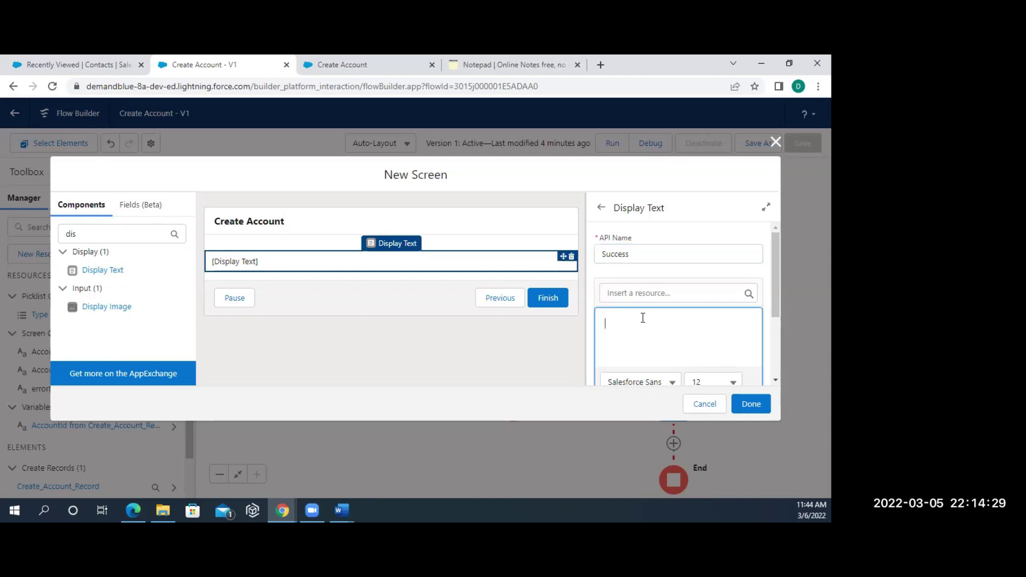
text(Scu==)
key(BackSpace)
key(BackSpace)
key(BackSpace)
text(uccess)
click(754, 408)
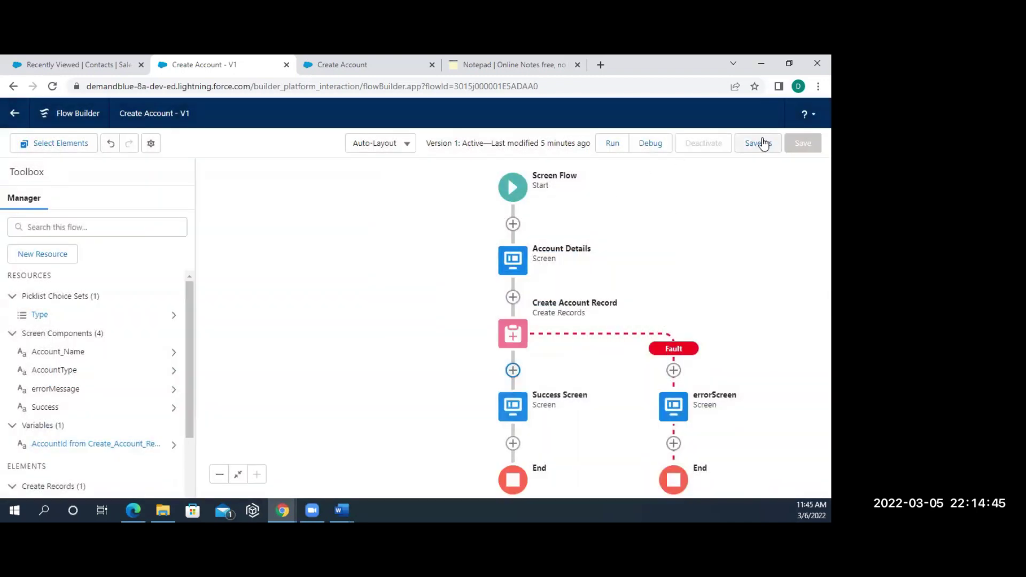
- Save the flow as a new version, activate it, and start a debug session
click(766, 144)
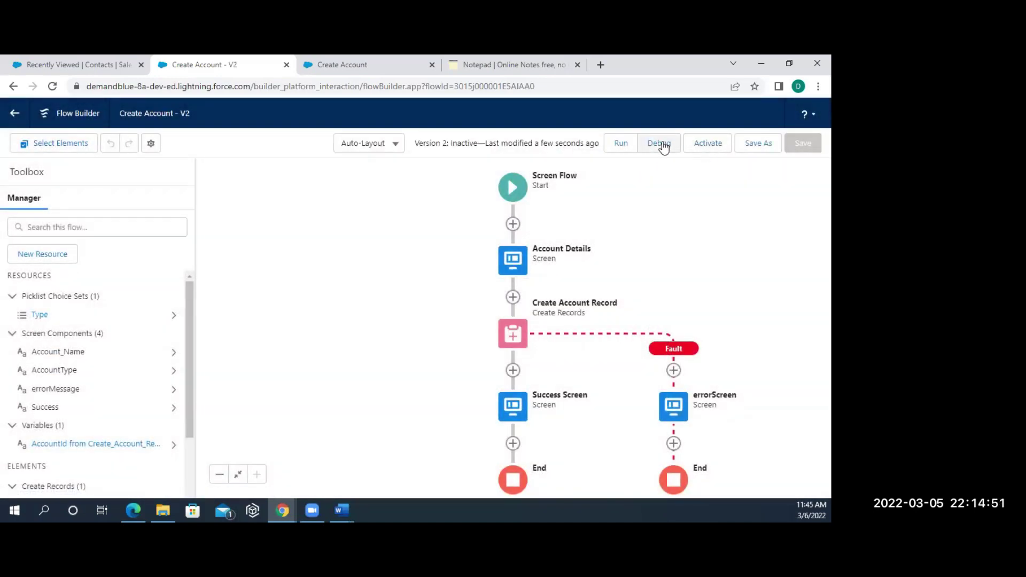
click(701, 143)
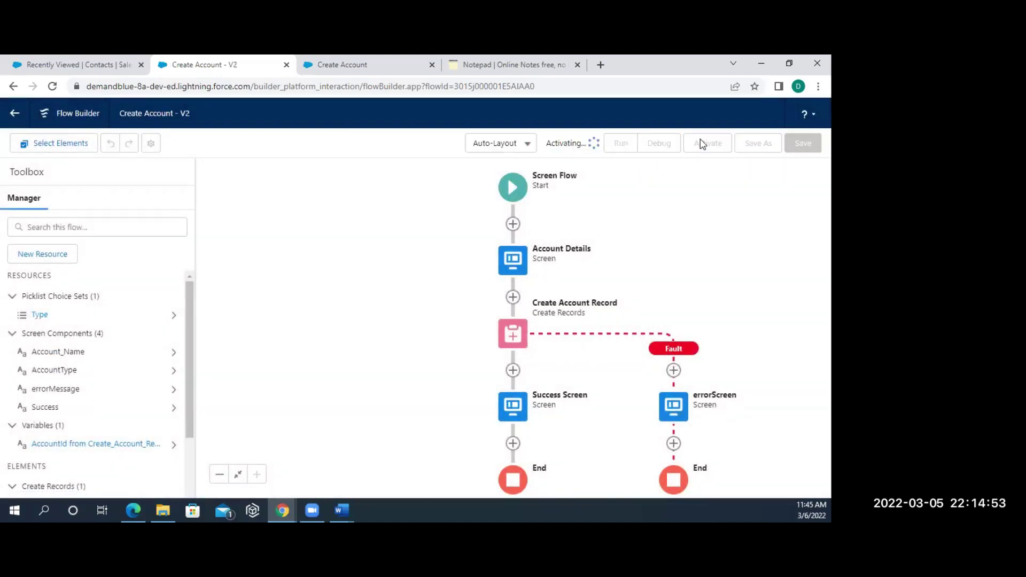
click(660, 148)
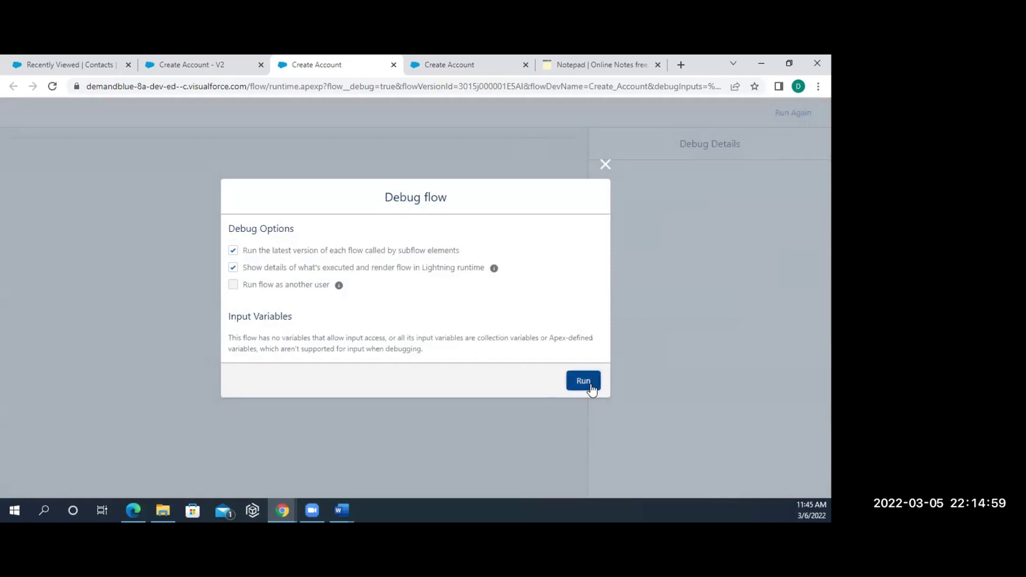
- Run the debug with blank fields, review the fault message, and finish the run
click(591, 389)
click(549, 241)
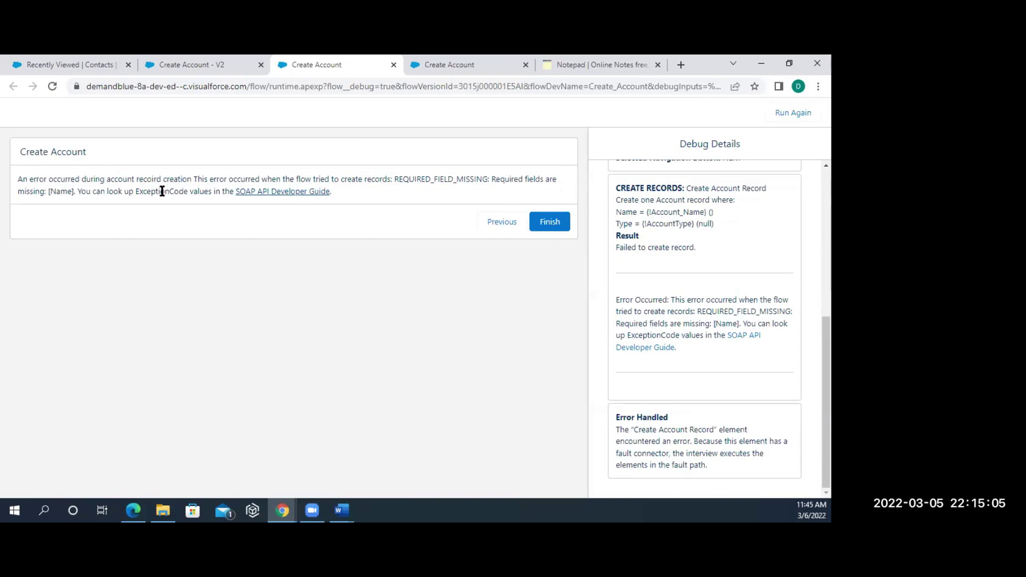
drag(189, 179, 235, 196)
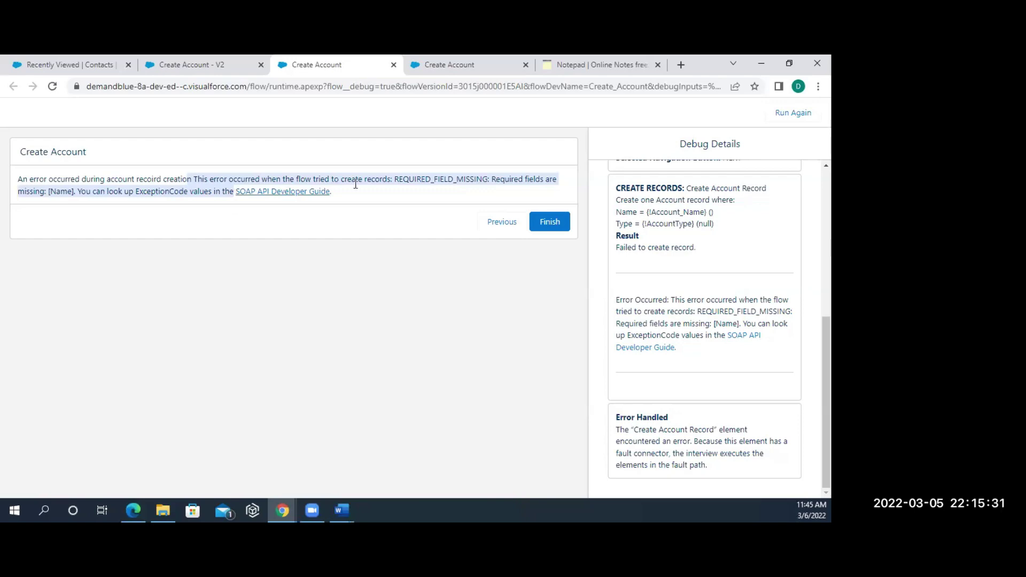
click(545, 222)
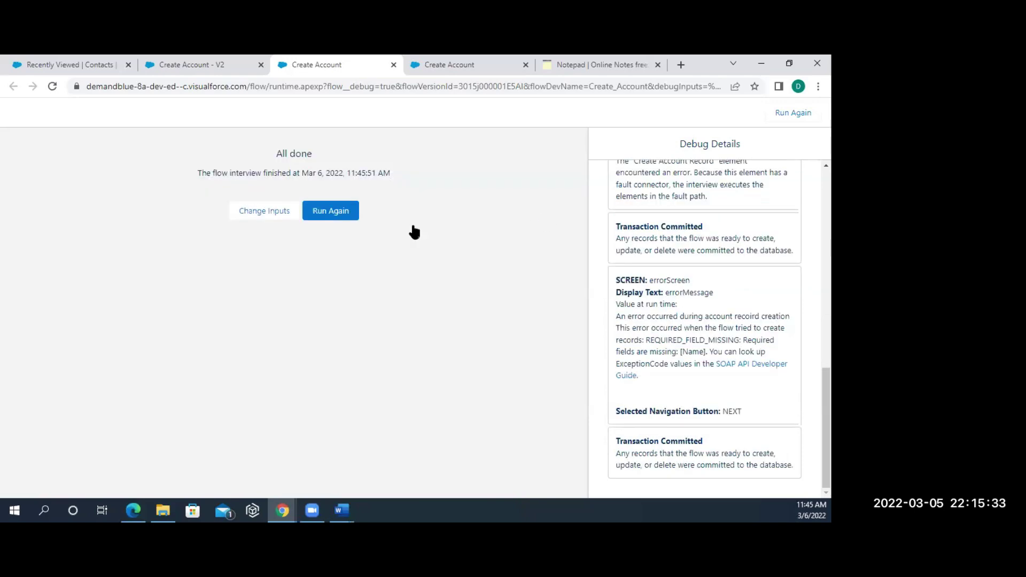
- Rerun with account name 'di' and type Prospect, finish on Success, then return to the flow canvas
click(330, 211)
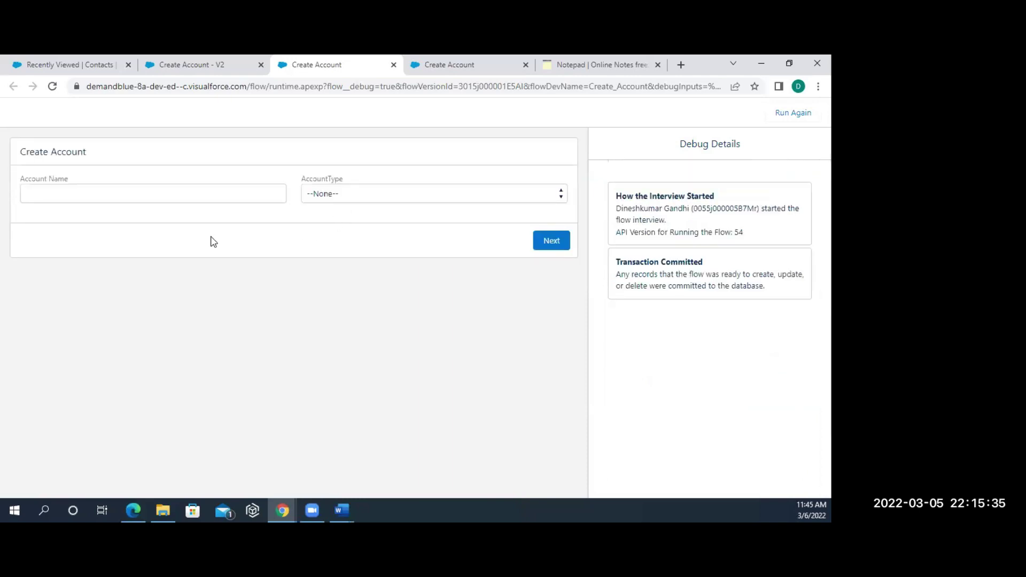
click(145, 189)
text(di)
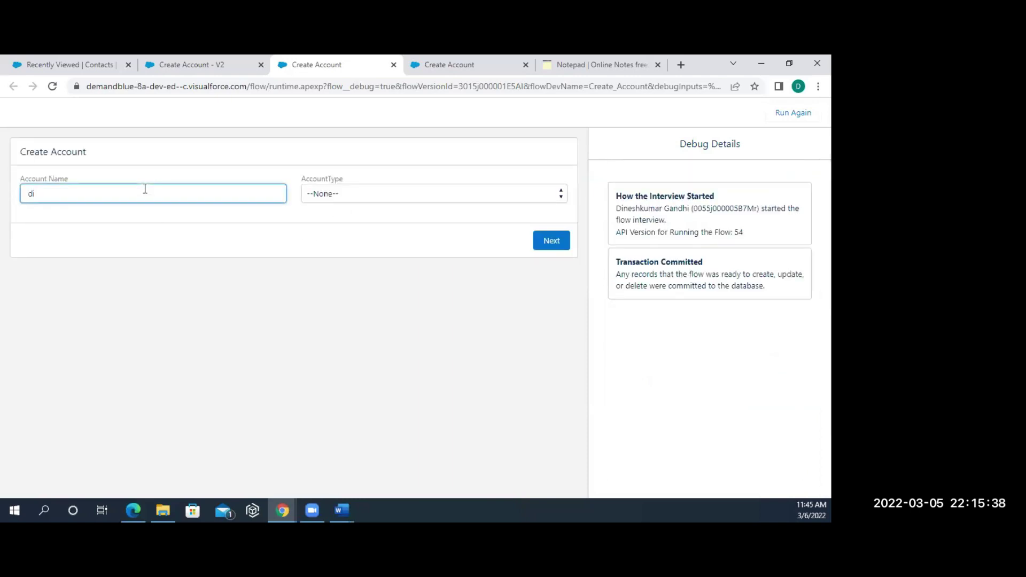
click(345, 197)
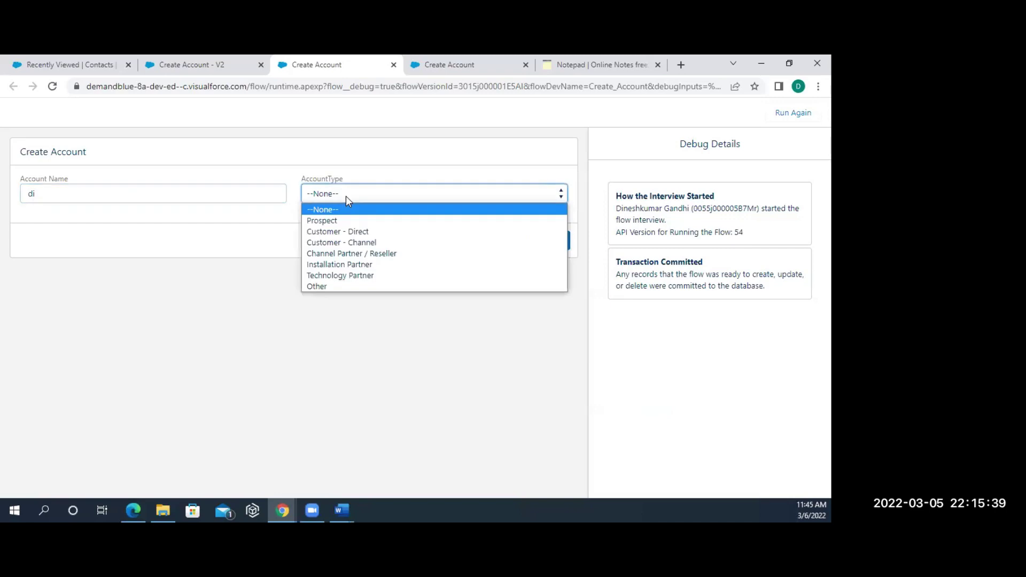
click(335, 222)
click(551, 240)
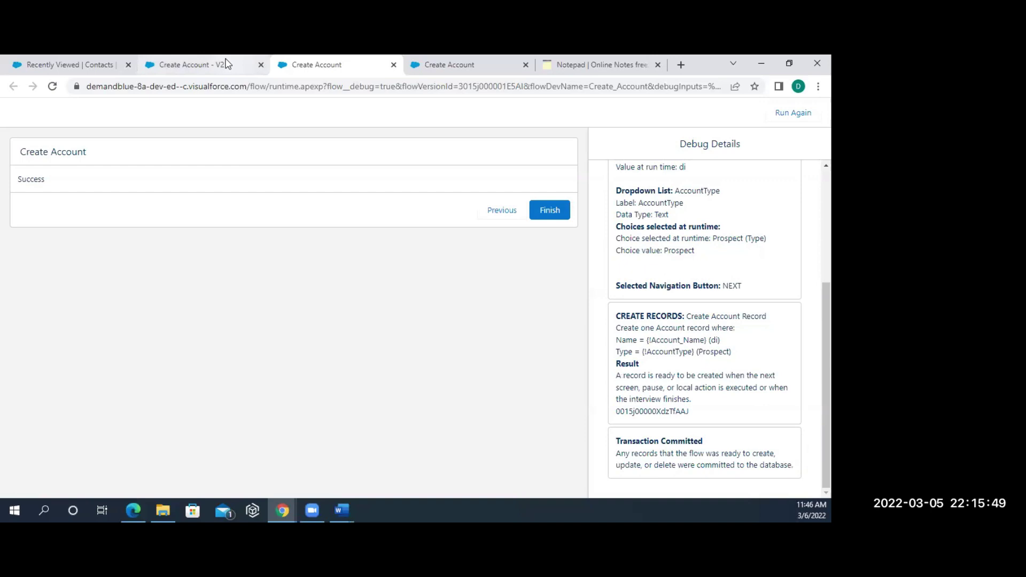
click(558, 212)
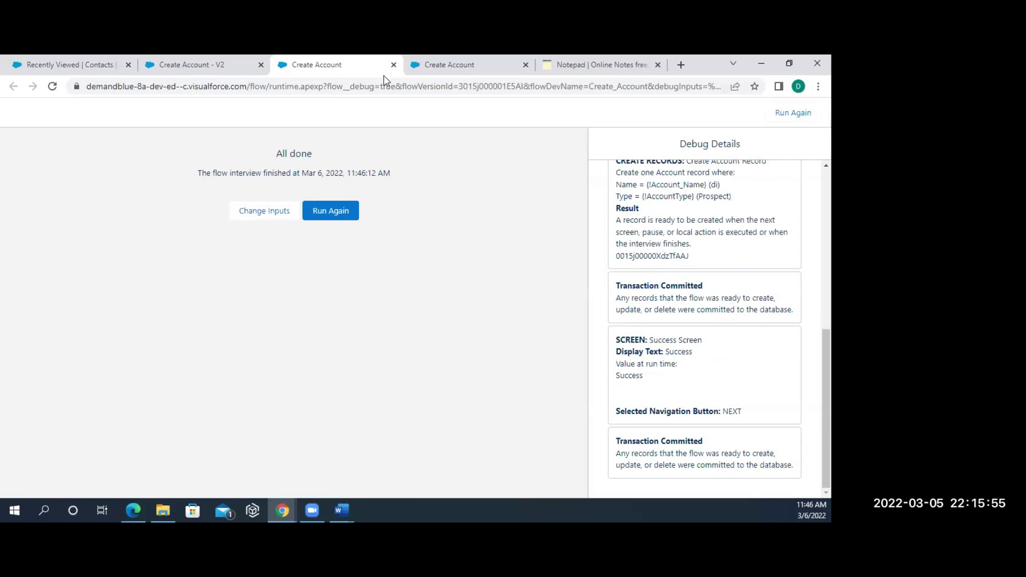
click(145, 71)
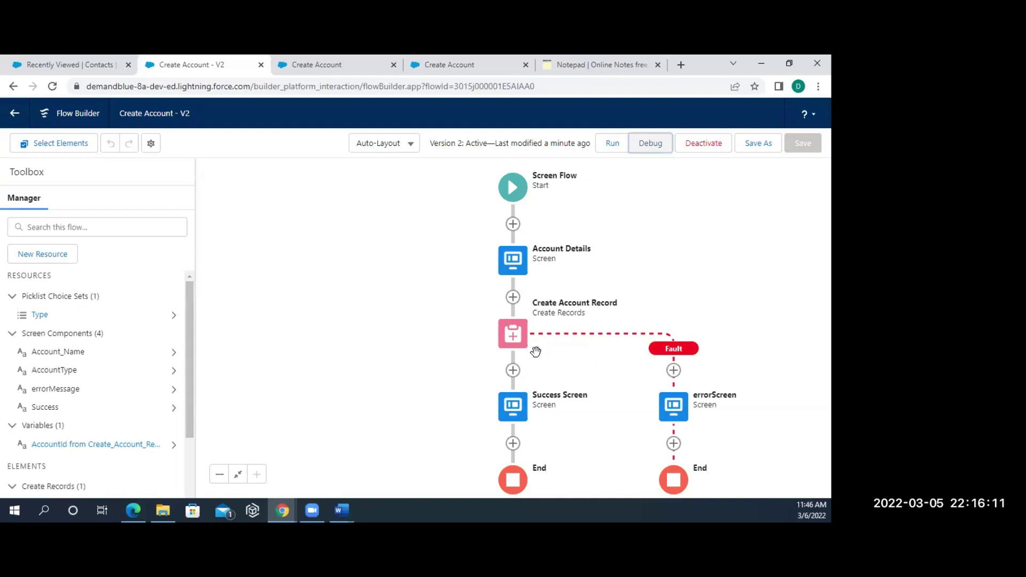
- Debug the flow with Account Name empty, inspect the REQUIRED_FIELD_MISSING error, and finish
click(661, 148)
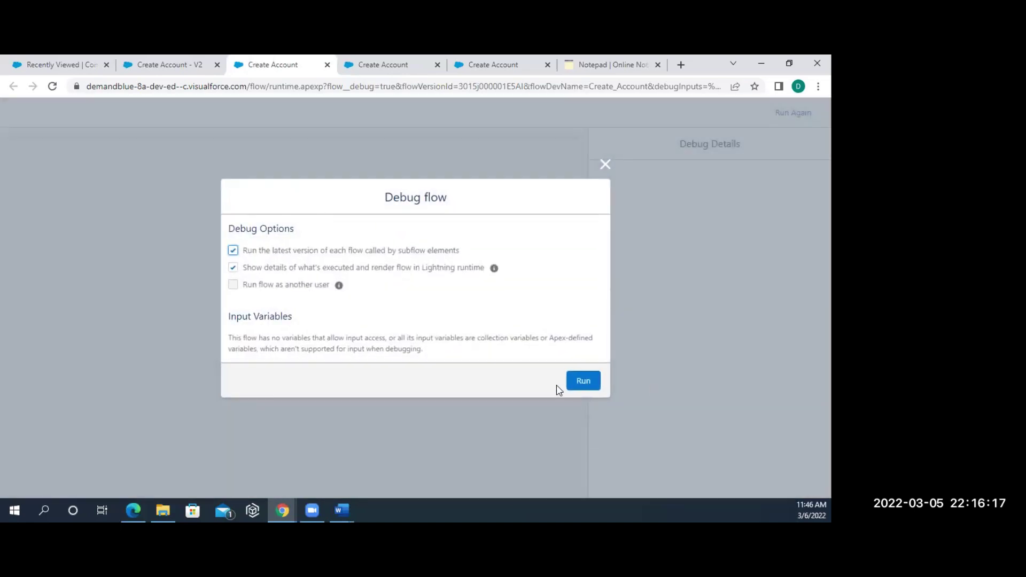
click(583, 383)
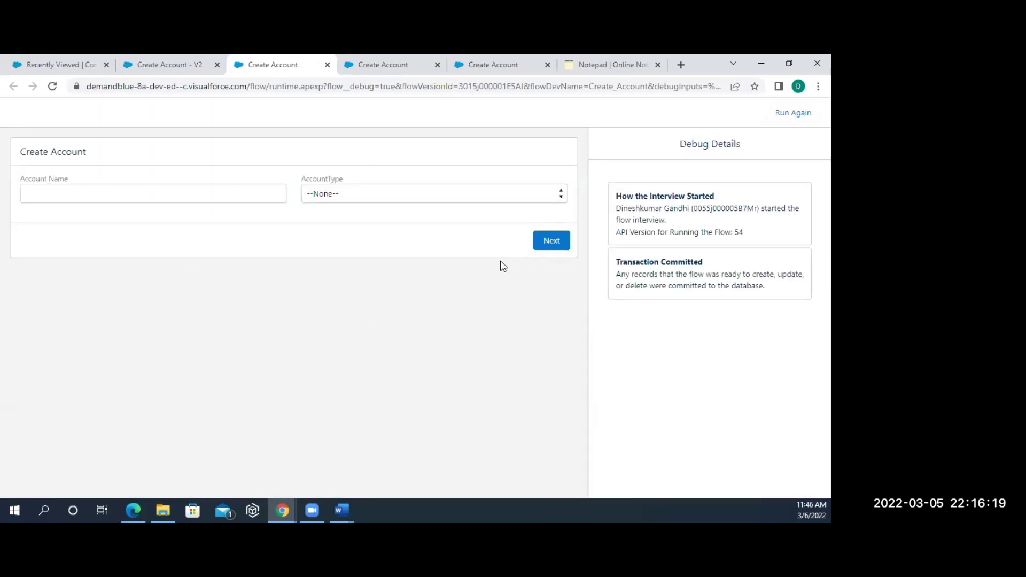
click(549, 249)
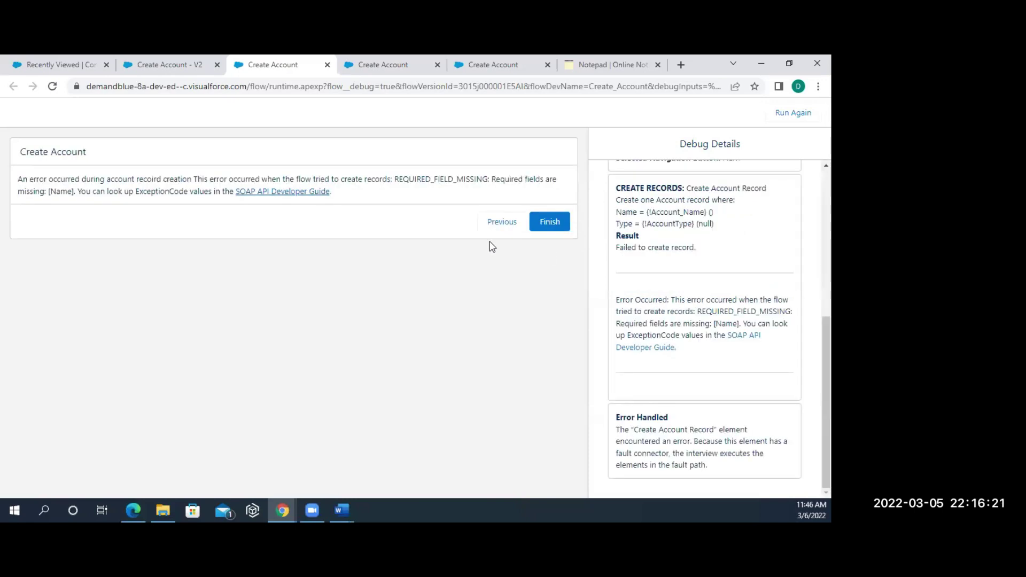
drag(192, 178, 19, 180)
drag(236, 191, 17, 180)
click(555, 228)
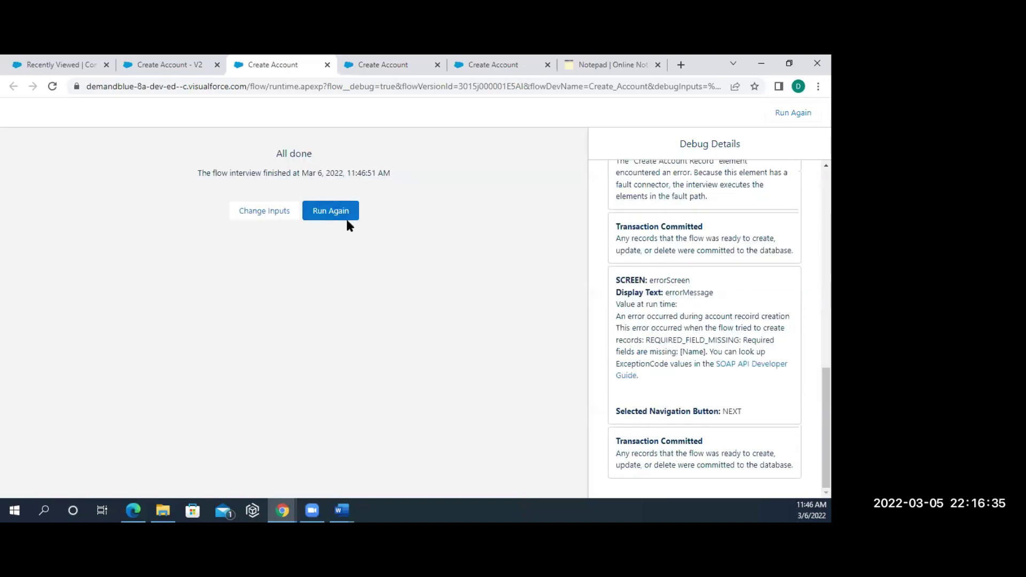
- Rerun with account name 'a' and type Prospect, go back a screen, then return to the flow canvas
click(346, 219)
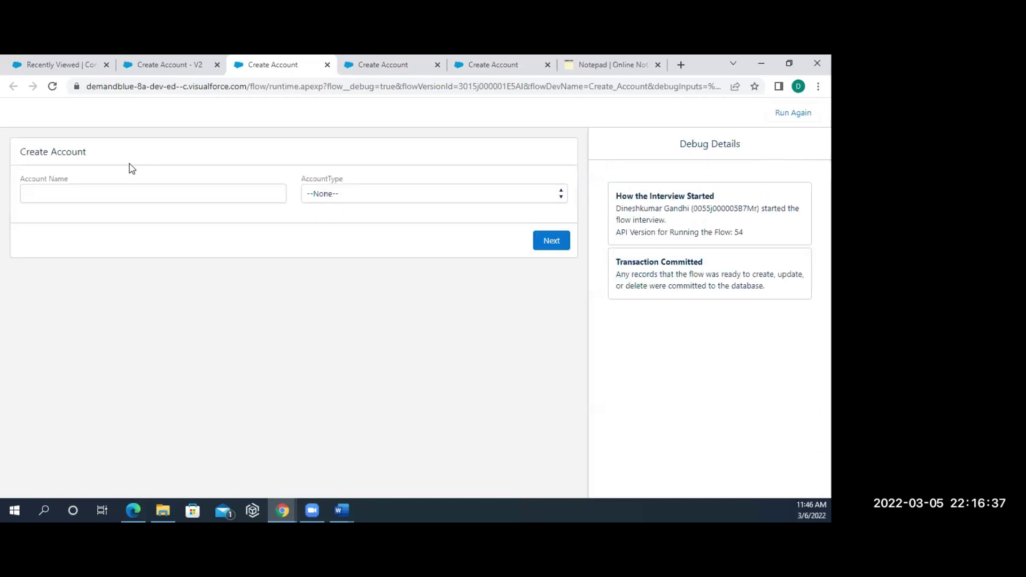
click(106, 193)
text(a)
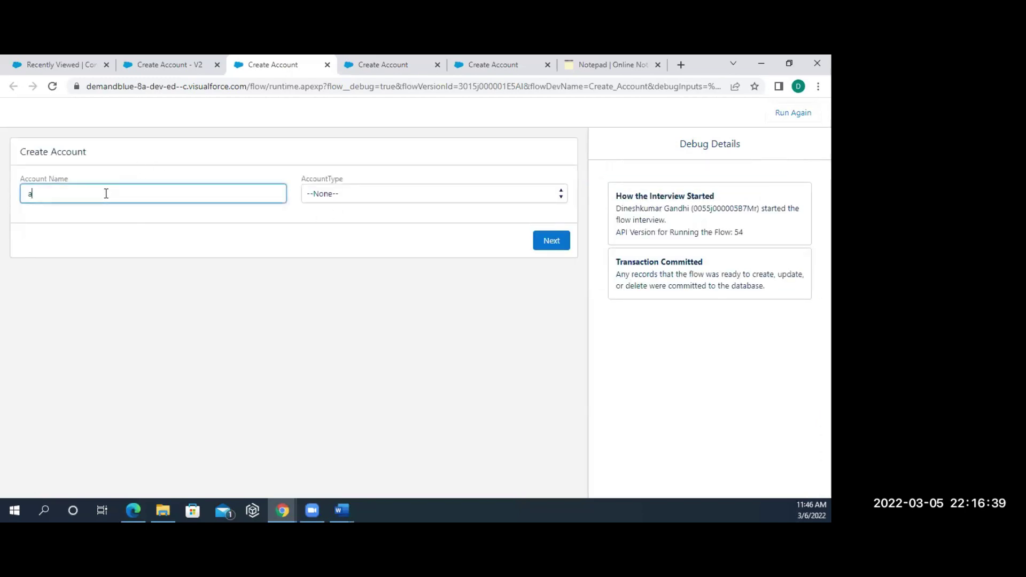
click(361, 201)
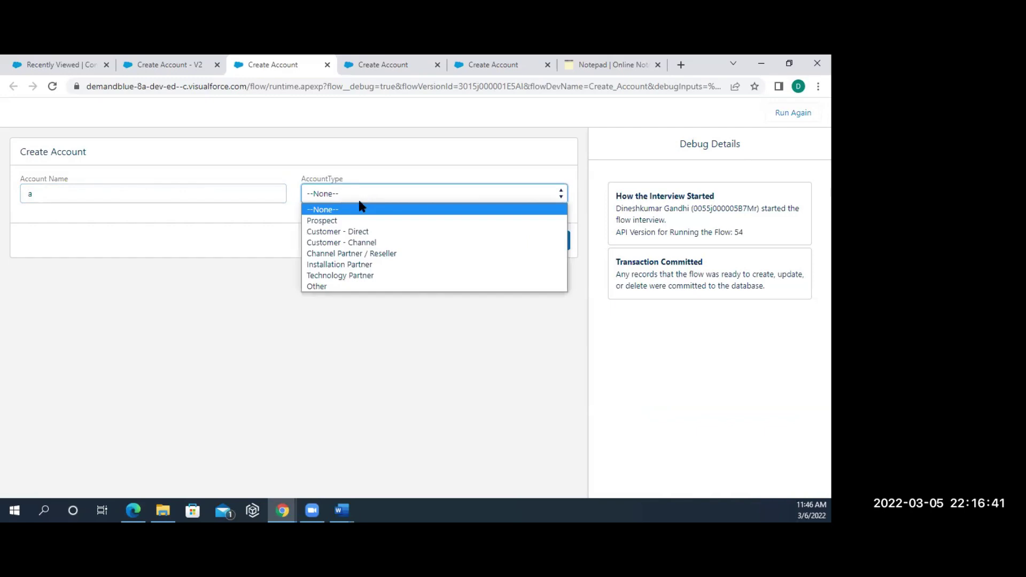
click(338, 221)
click(544, 244)
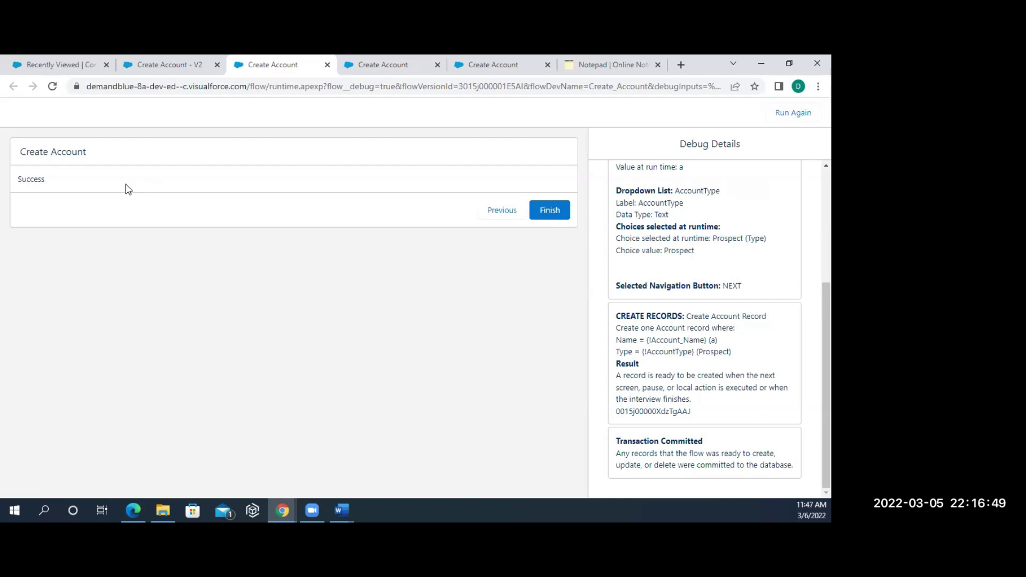
click(514, 216)
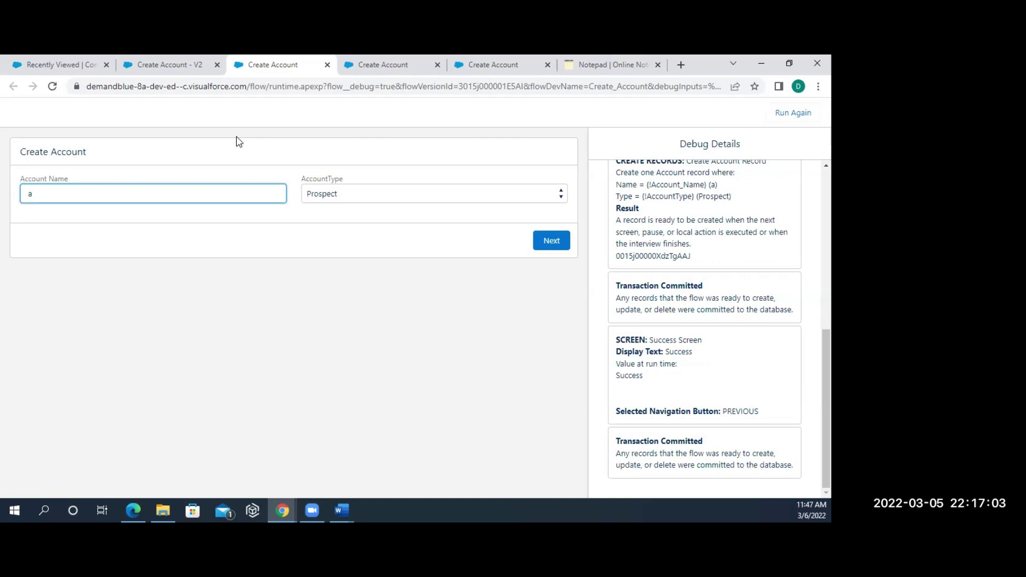
click(148, 65)
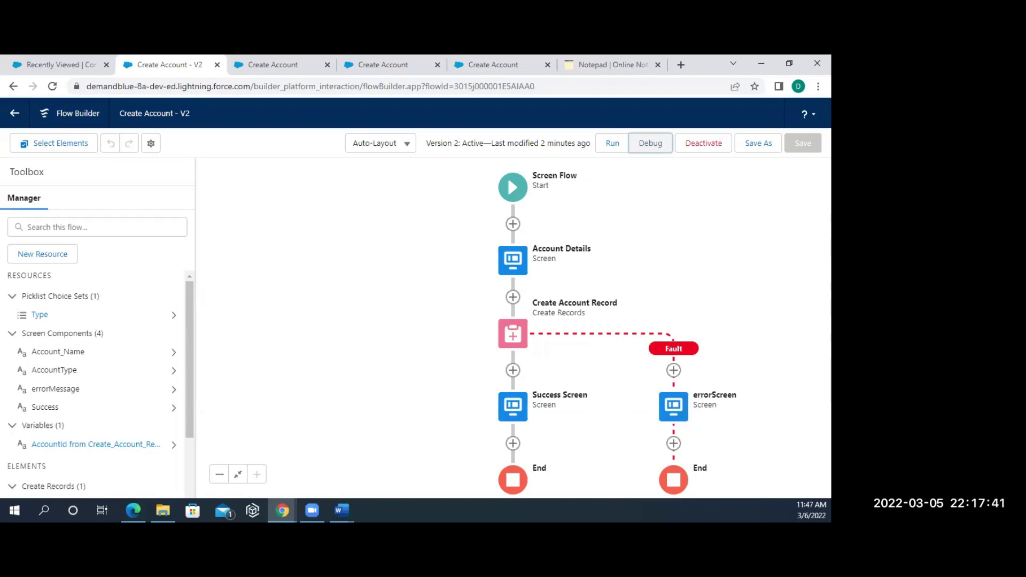
key(alt+Tab)
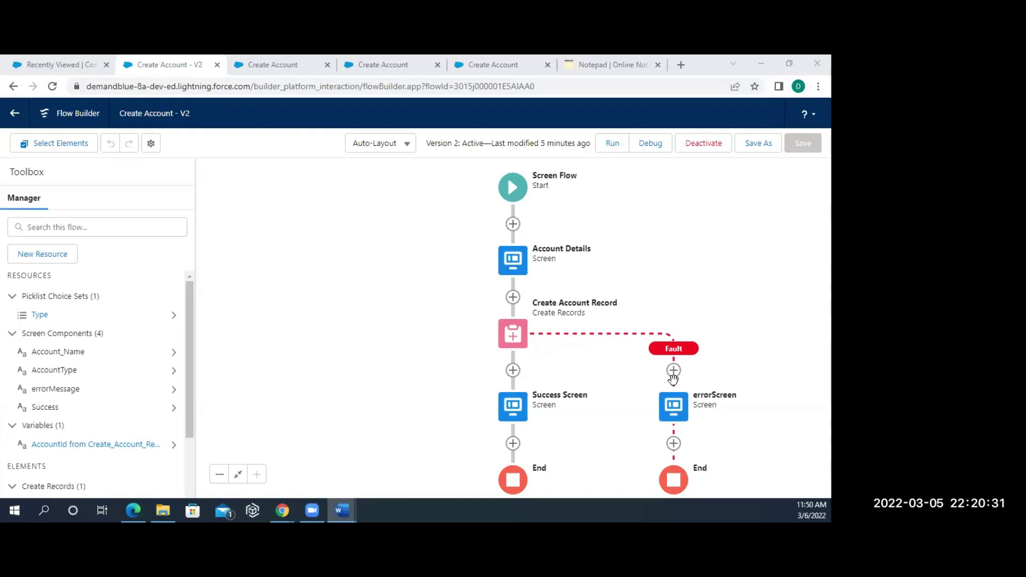
click(64, 66)
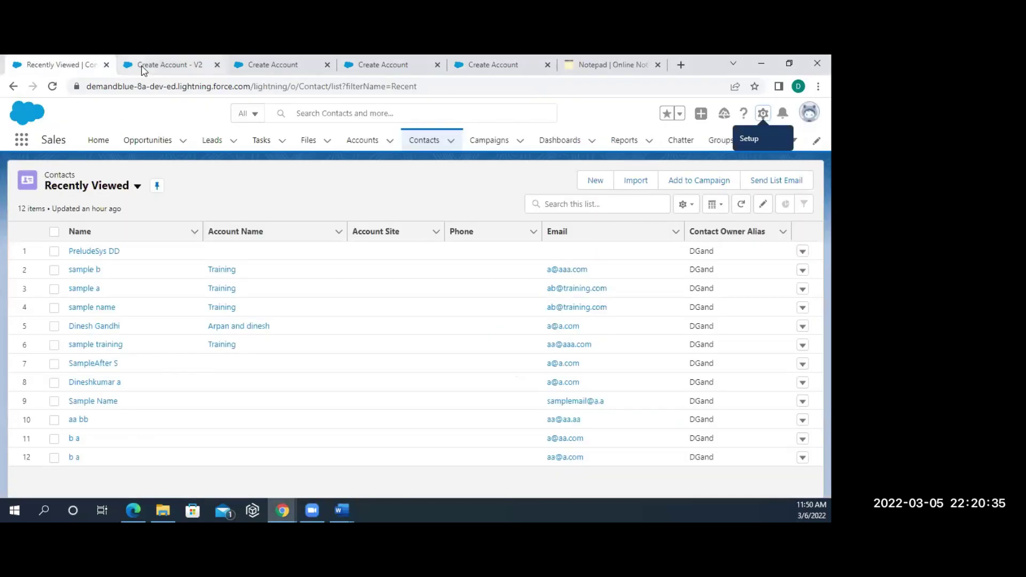
- Go to Setup, search 'process' in Quick Find, and open Process Automation Settings
click(761, 114)
click(724, 155)
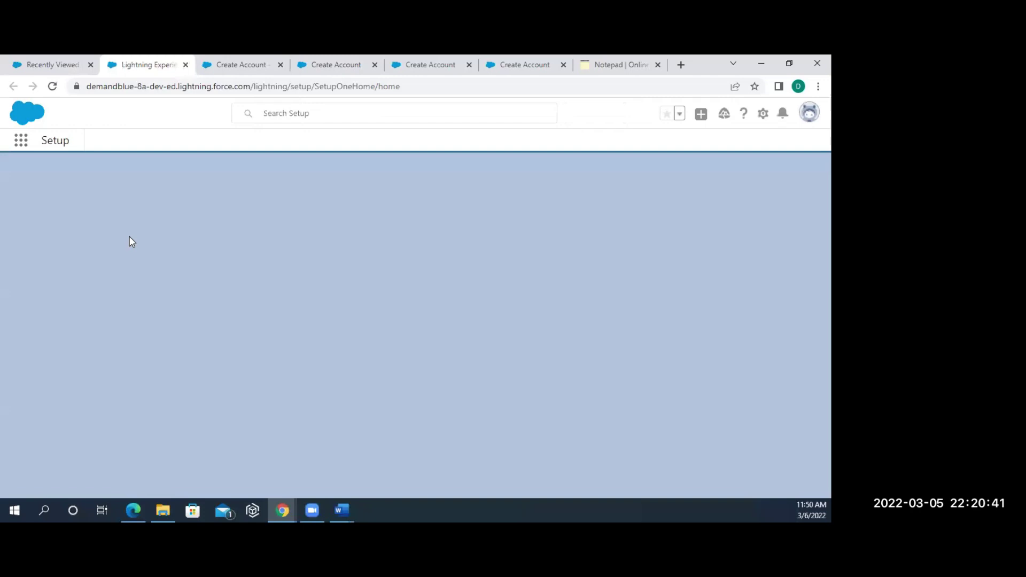
text(proc)
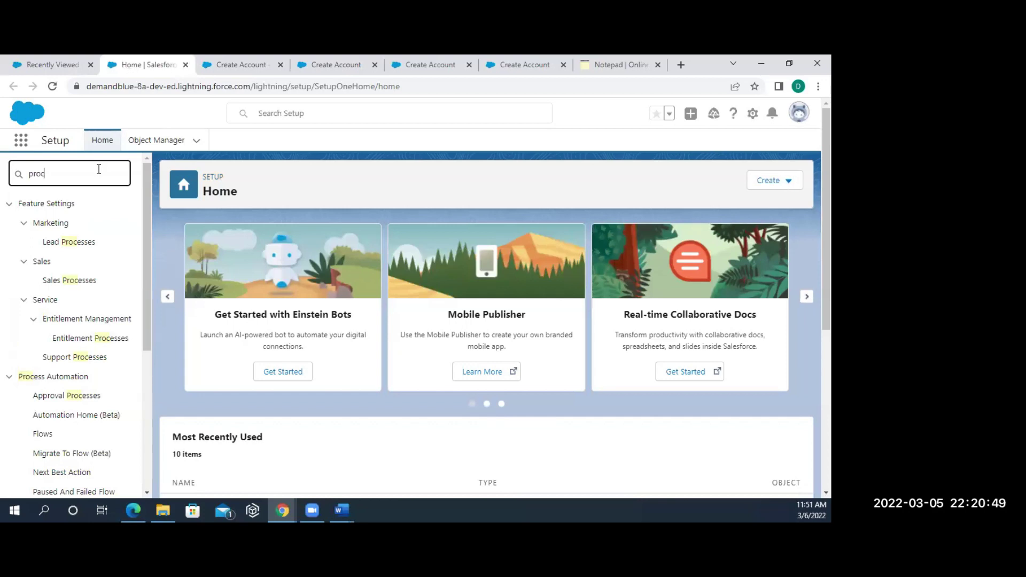
text(ess)
scroll(83, 362, down, 5)
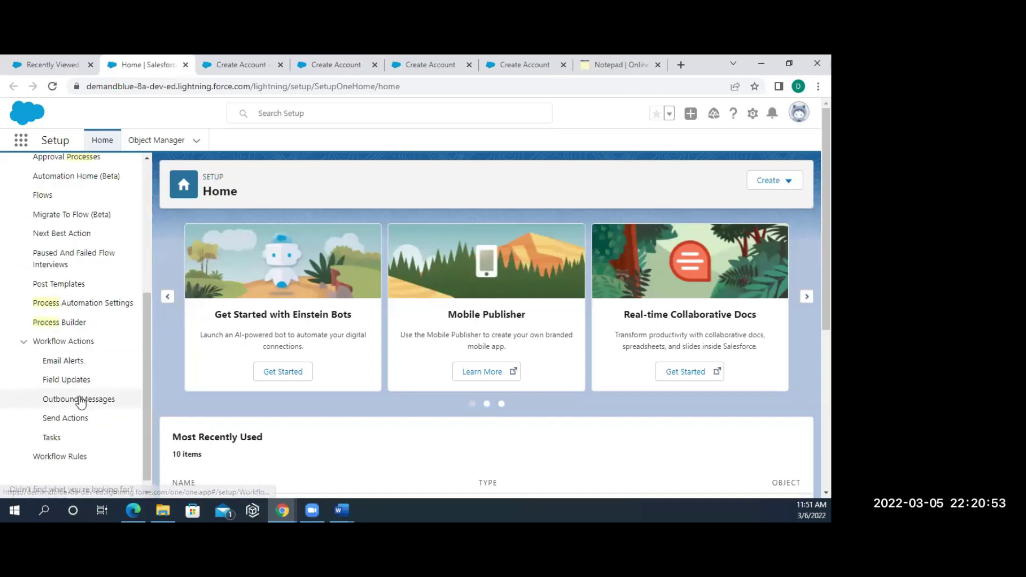
click(82, 305)
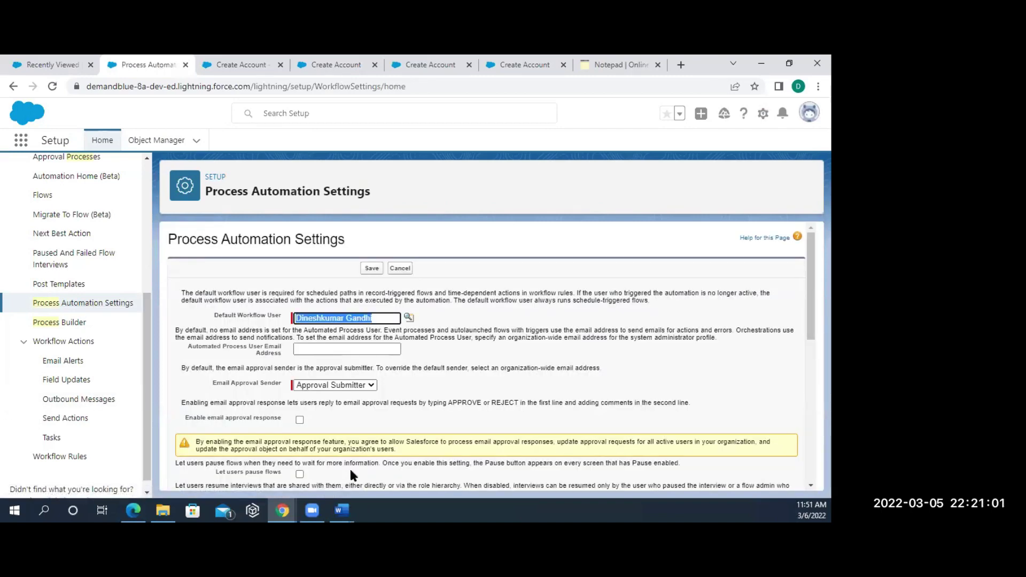
- Tick the 'Let users pause flows' checkbox on Process Automation Settings
scroll(351, 471, down, 2)
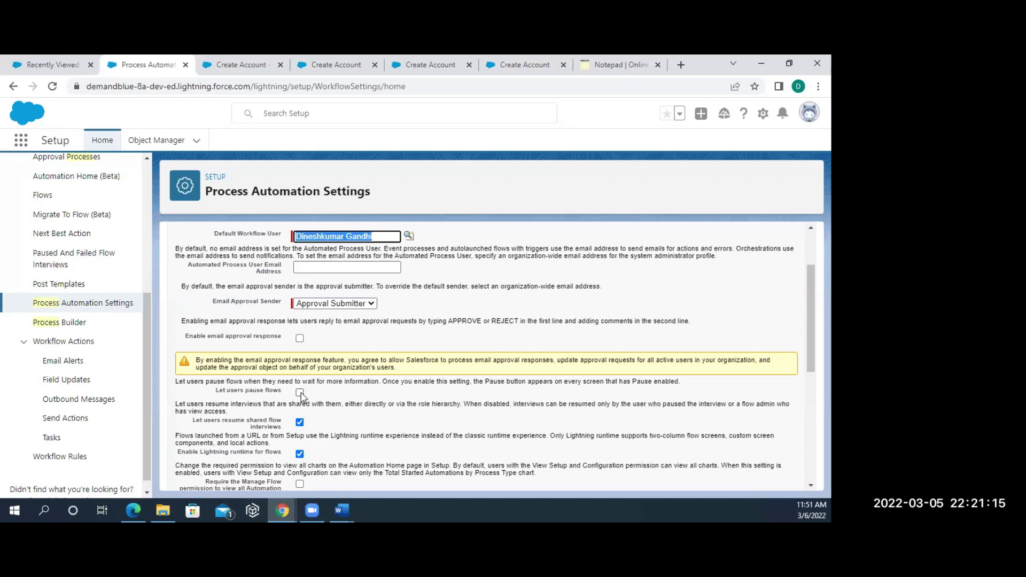
click(299, 394)
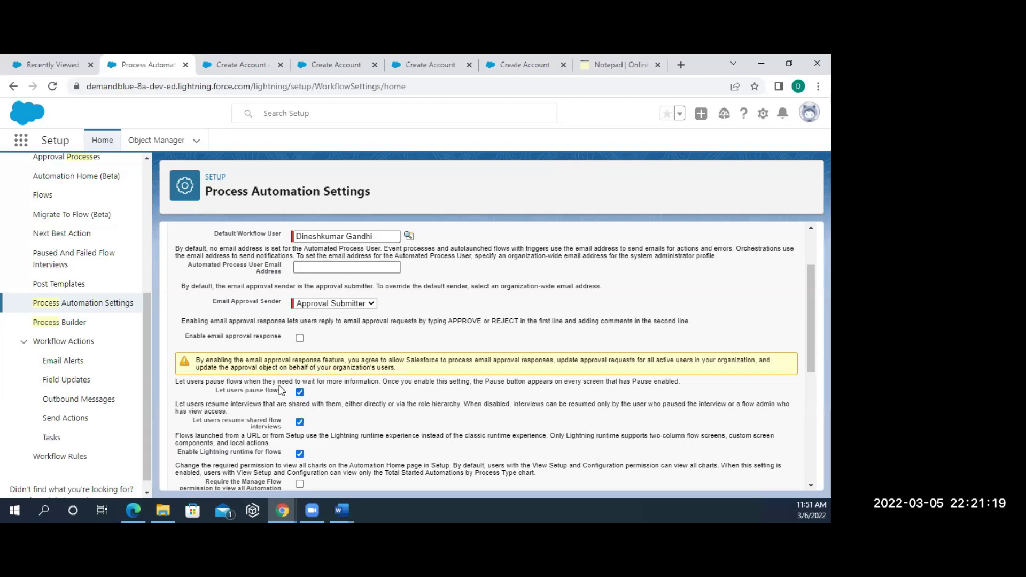
drag(282, 394, 210, 394)
click(324, 100)
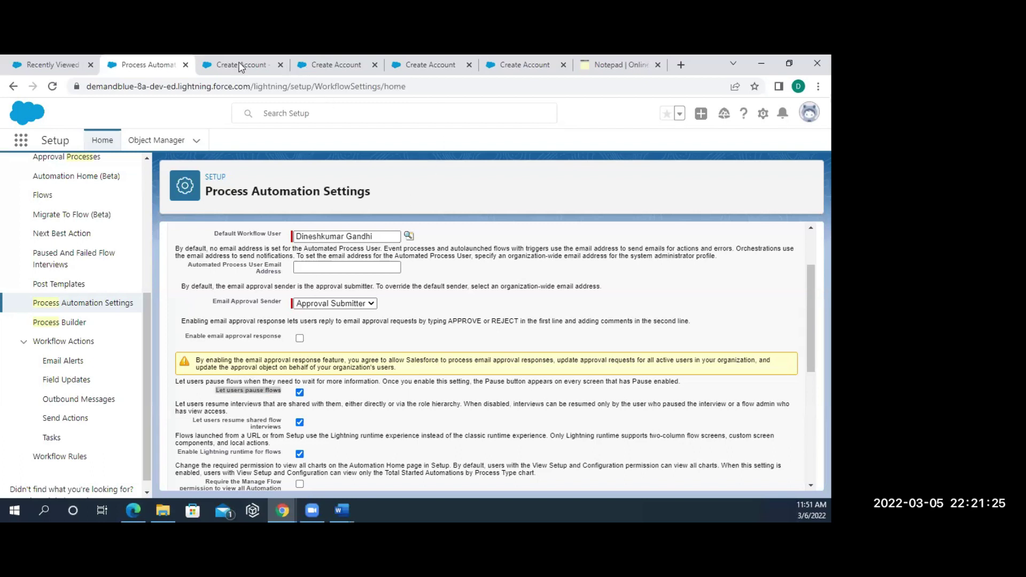
- Close the Flow Builder tab and a debug run tab, returning to Process Automation Settings
click(302, 67)
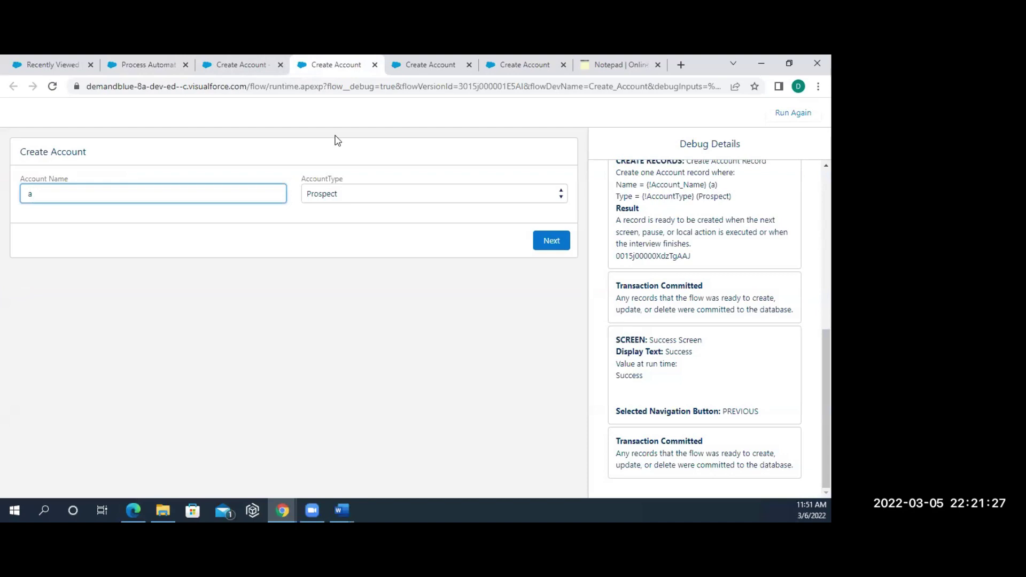
click(247, 66)
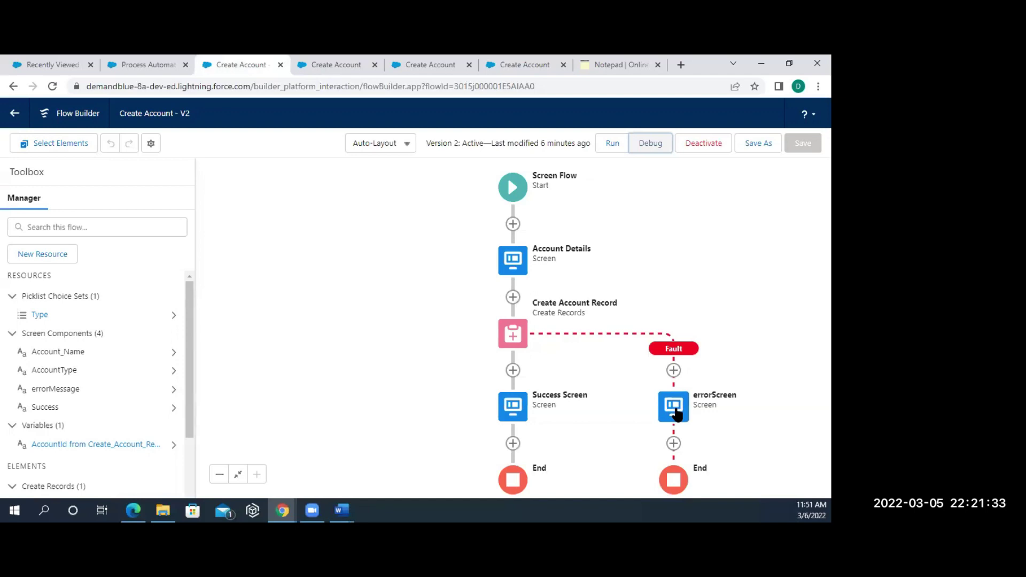
click(279, 65)
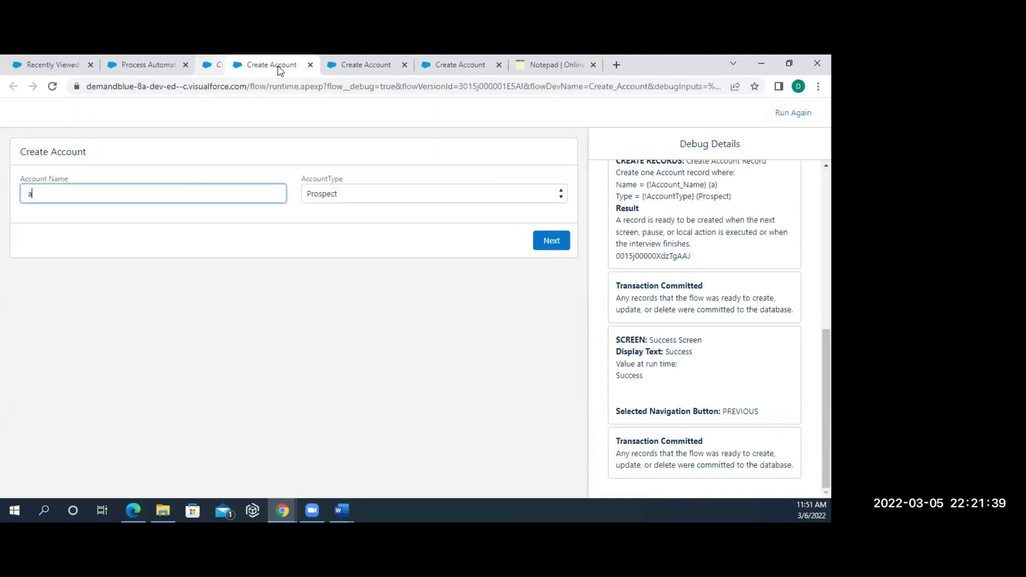
click(279, 66)
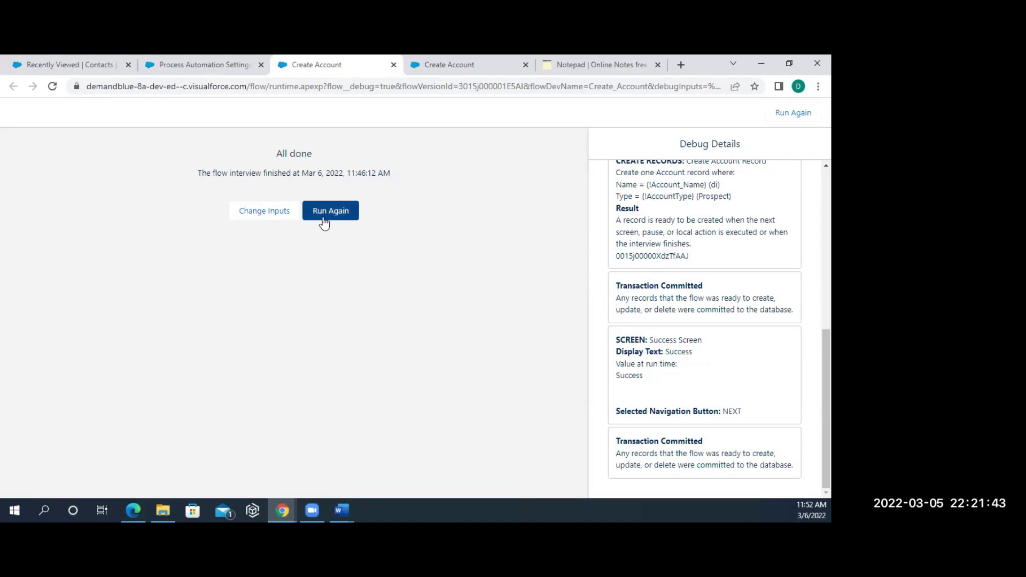
click(198, 66)
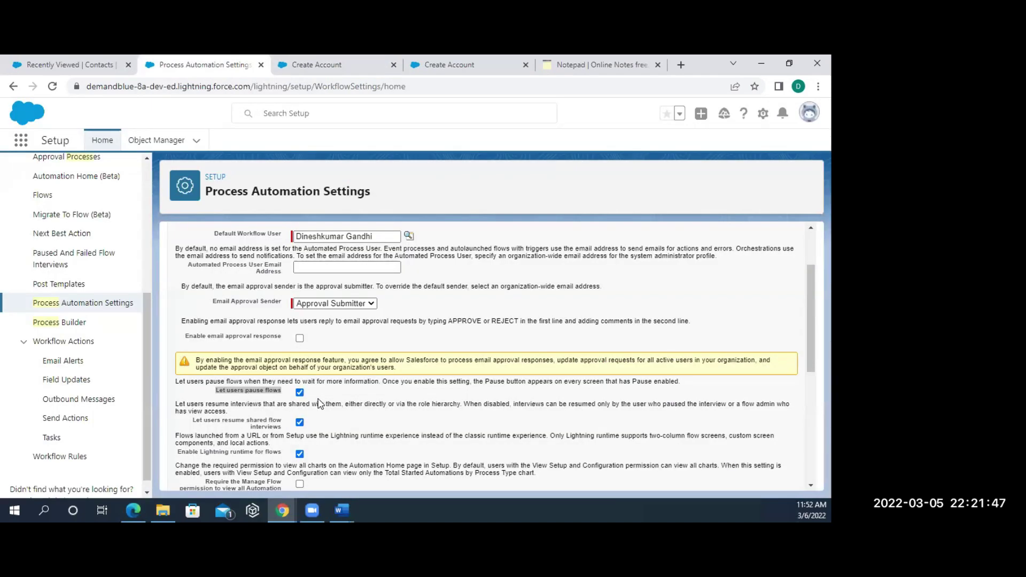
scroll(319, 404, down, 10)
- Save the automation settings and review the existing Setup line in the notes
click(370, 476)
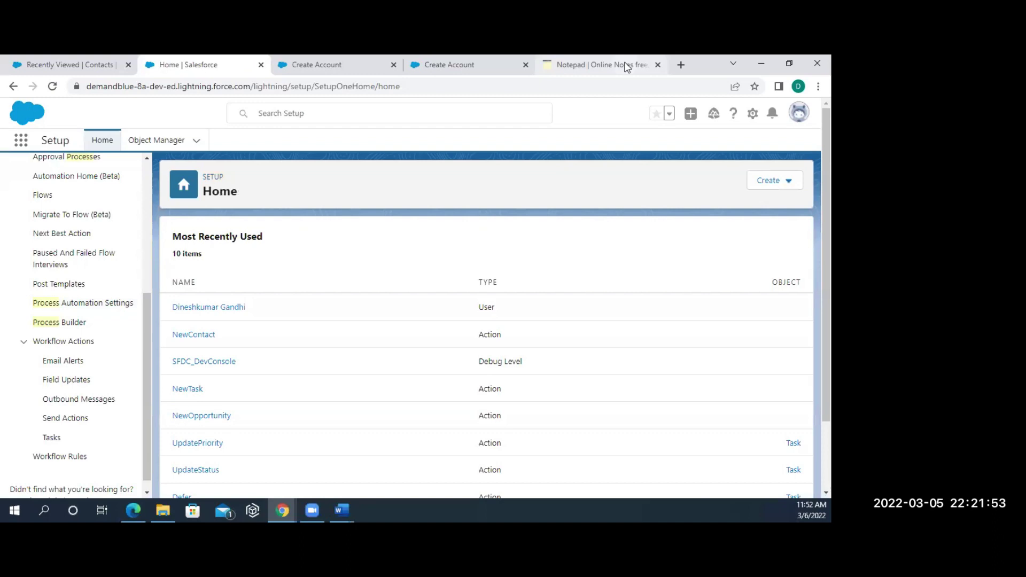
click(598, 65)
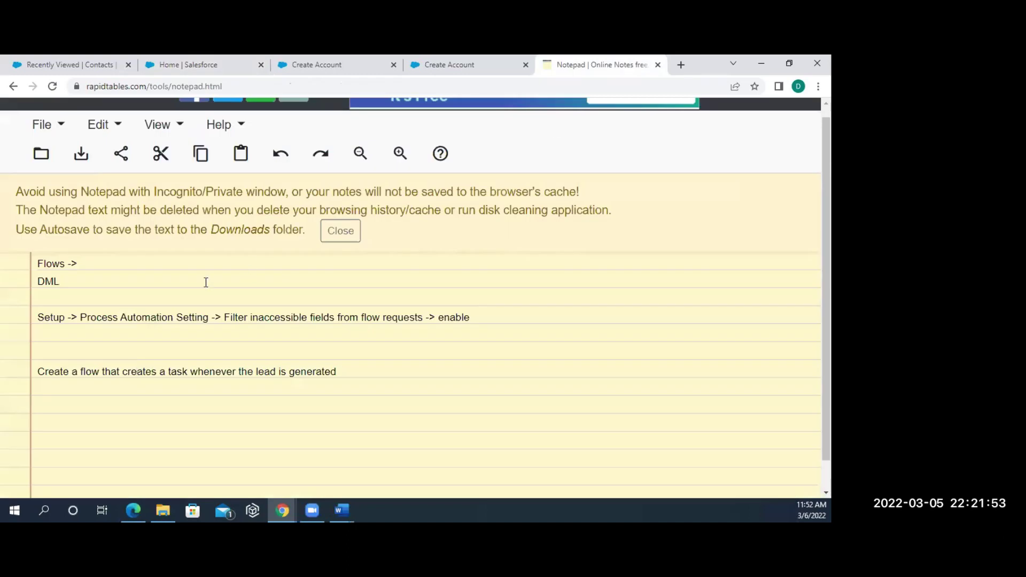
click(137, 372)
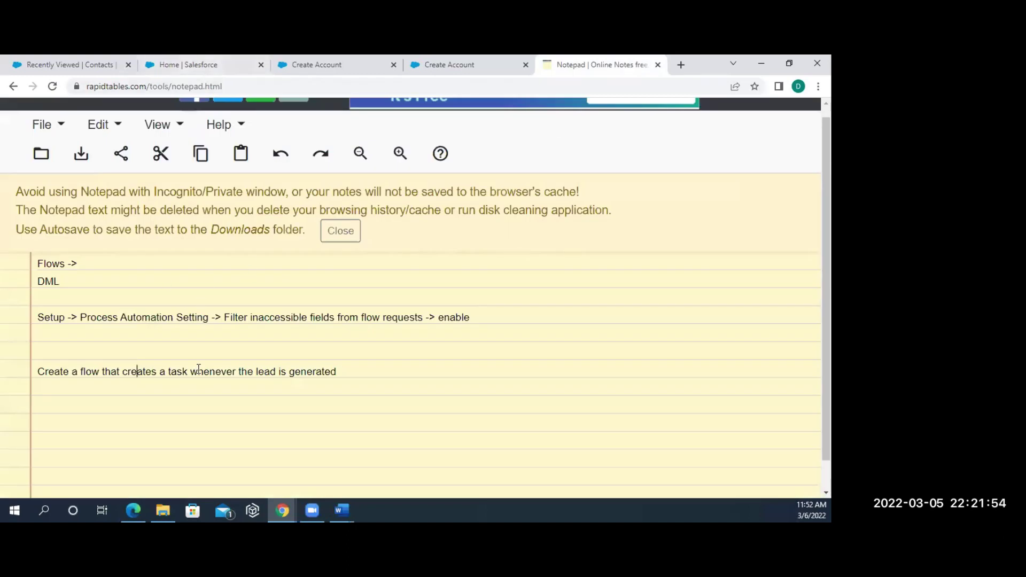
click(483, 319)
shift+click(40, 315)
key(ctrl+c)
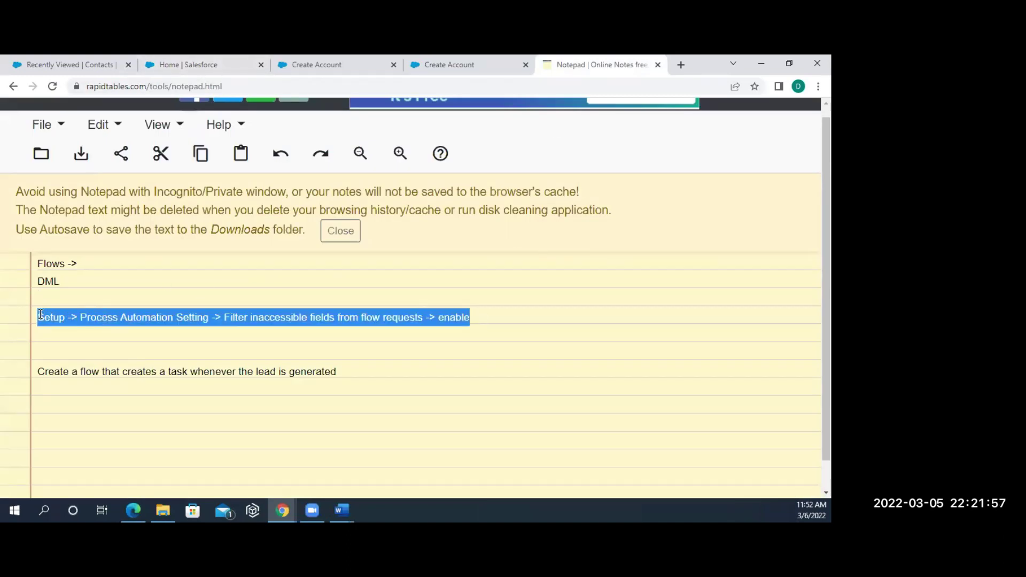
click(55, 415)
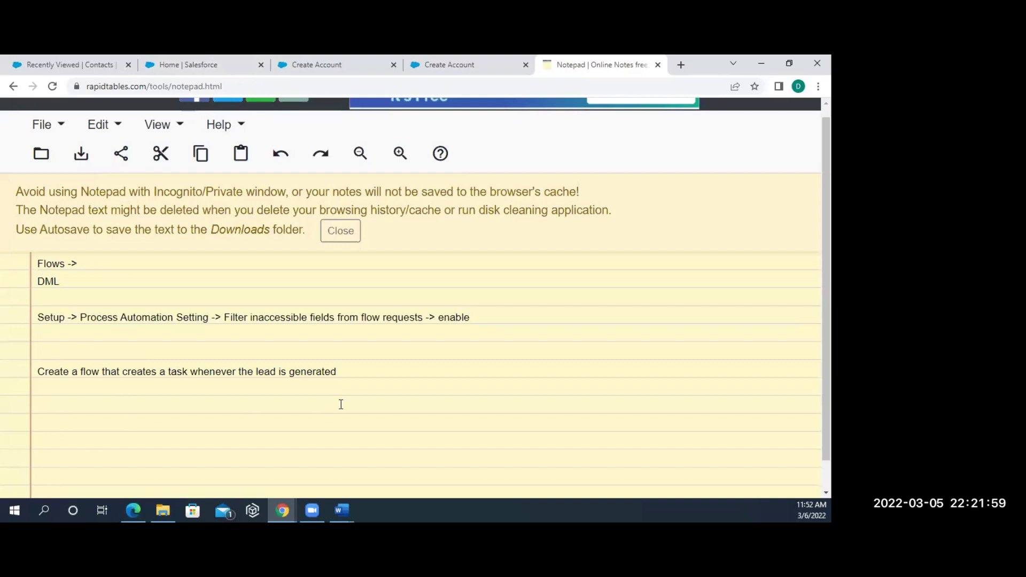
- Add a new last note line reading 'to pause and resume the flow'
click(357, 368)
key(Return)
key(Return)
text(to pause and reume)
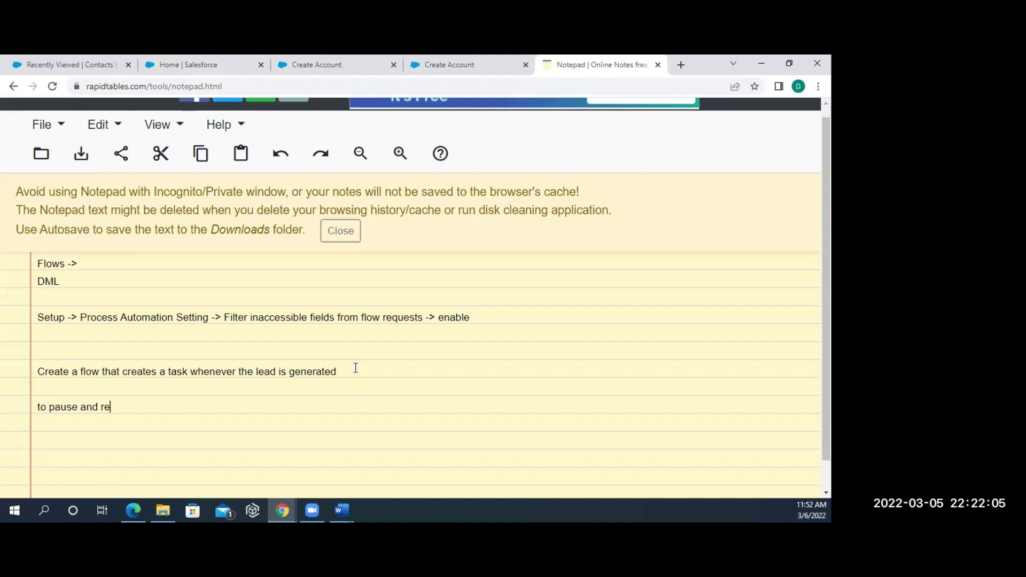
key(BackSpace)
key(BackSpace)
key(BackSpace)
text(sume the flow)
- Paste the Setup -> Process Automation Setting -> enable line, leaving the setting name blank
key(ctrl+v)
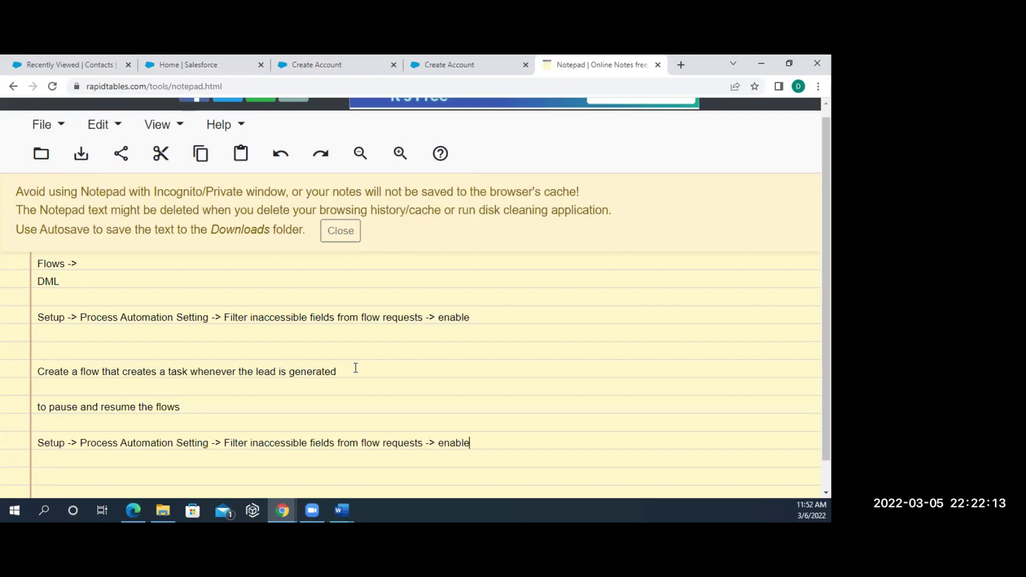
key(BackSpace)
key(BackSpace)
key(BackSpace)
key(BackSpace)
key(BackSpace)
key(BackSpace)
key(BackSpace)
key(BackSpace)
key(BackSpace)
key(BackSpace)
key(BackSpace)
key(BackSpace)
key(BackSpace)
key(BackSpace)
key(BackSpace)
key(BackSpace)
key(BackSpace)
key(BackSpace)
key(BackSpace)
key(BackSpace)
key(BackSpace)
key(BackSpace)
key(BackSpace)
key(BackSpace)
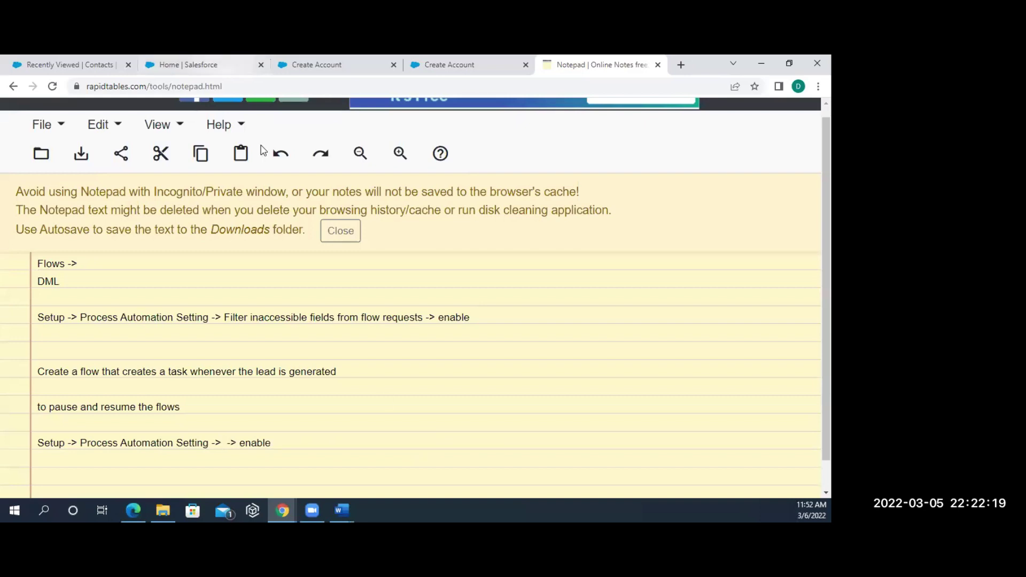
click(218, 67)
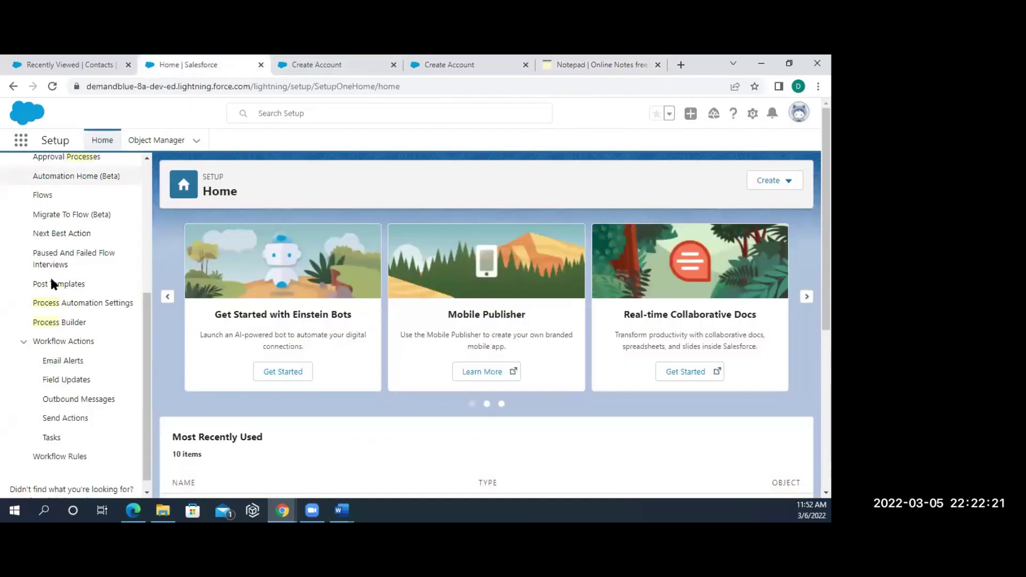
- On Process Automation Settings, select the 'Let users pause flows' setting name
click(88, 305)
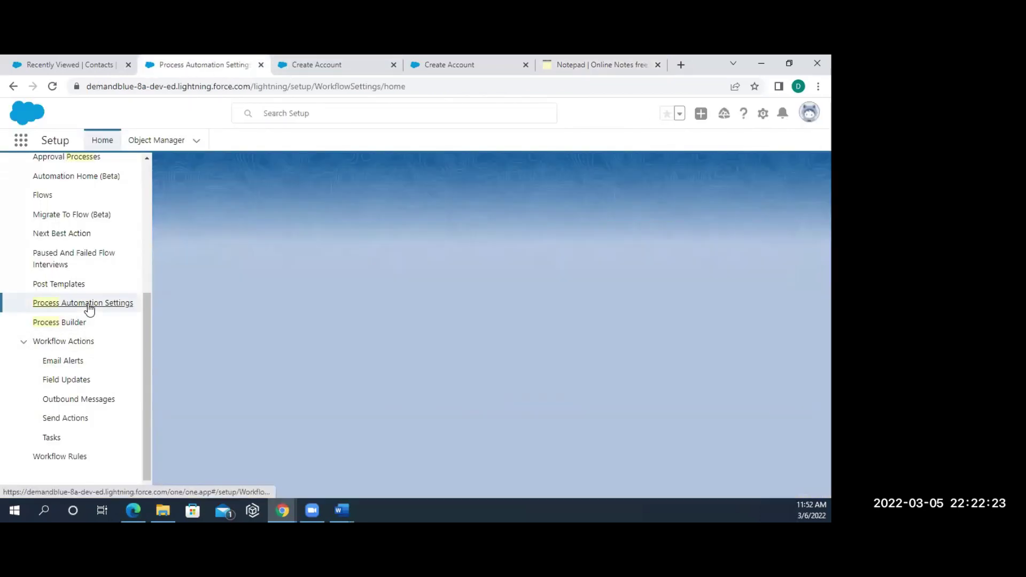
scroll(294, 426, down, 10)
scroll(266, 316, up, 1)
drag(282, 274, 218, 273)
key(ctrl+c)
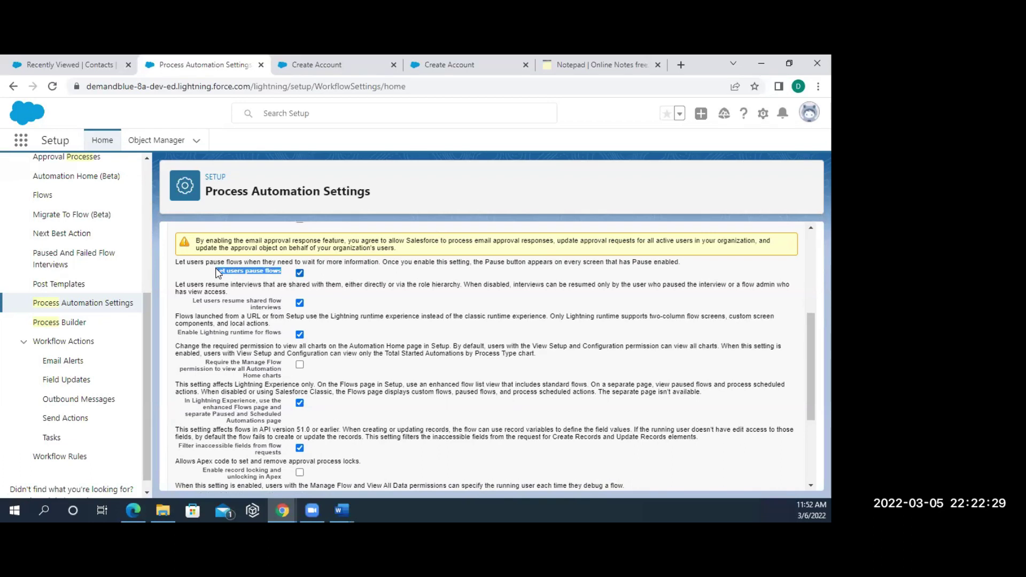
click(601, 64)
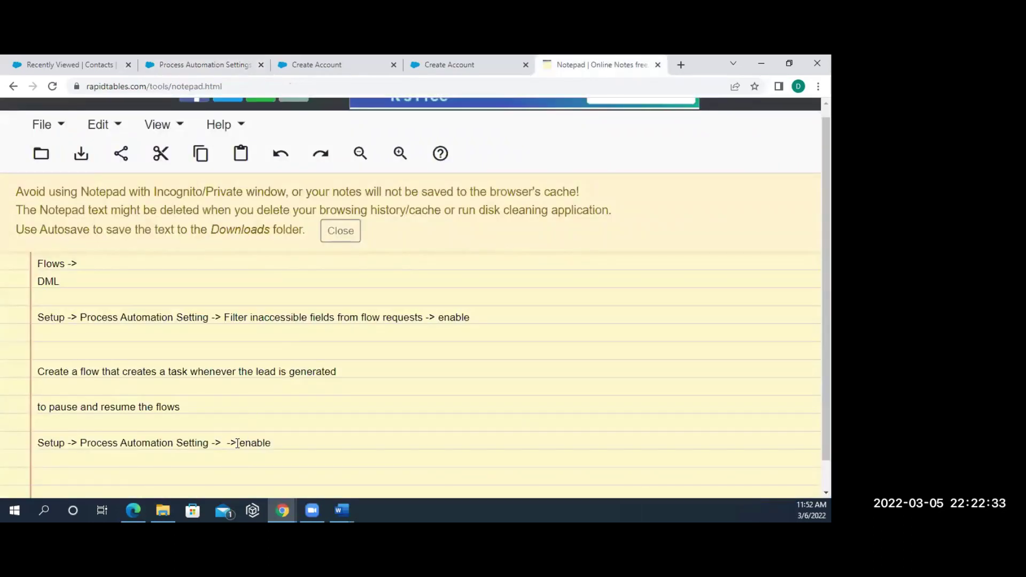
- Paste 'Let users pause flows' into the gap on the last note line
key(ctrl+v)
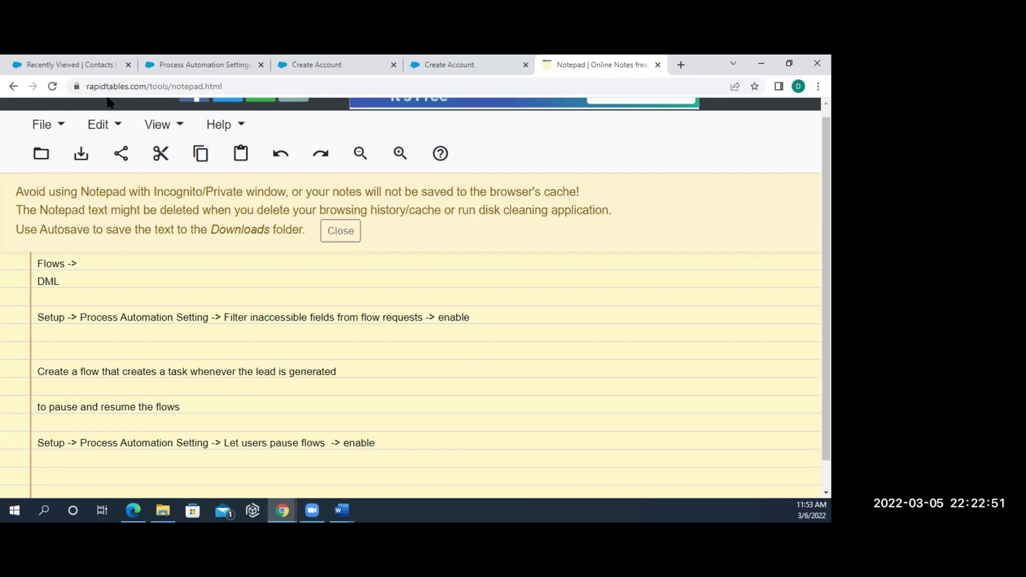
click(297, 72)
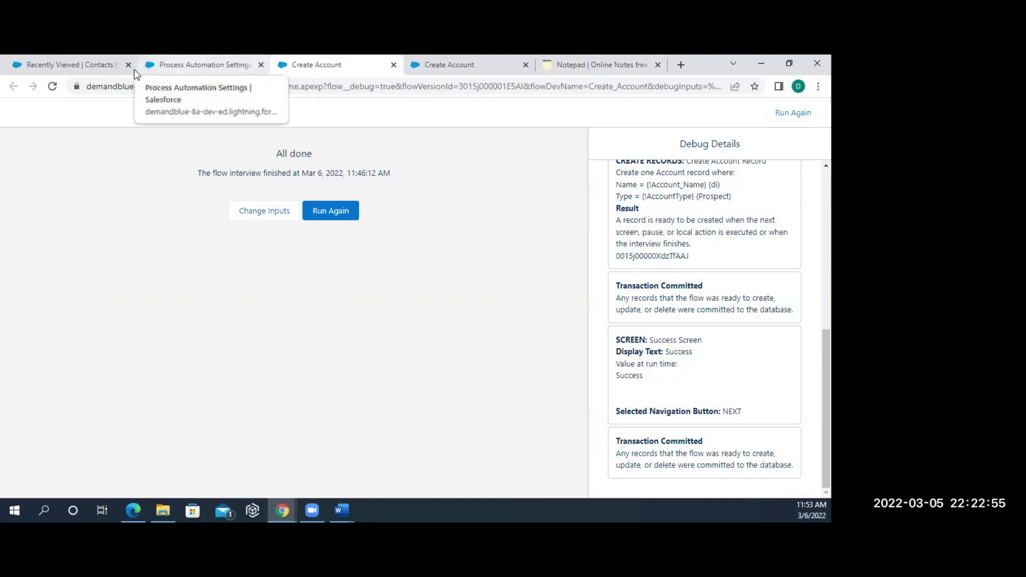
- Rerun the Create Account flow debug and choose to pause the interview
click(64, 66)
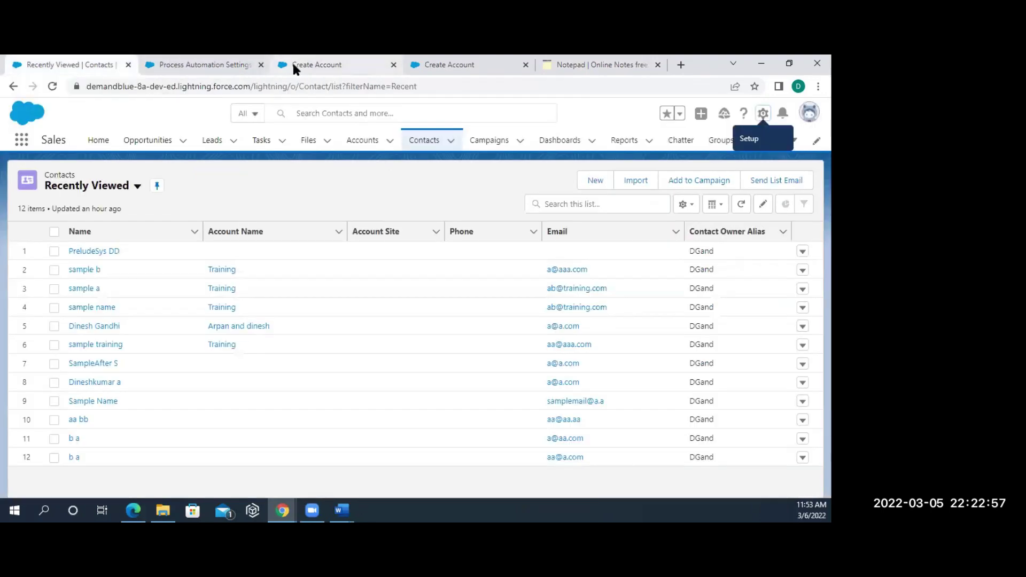
click(295, 64)
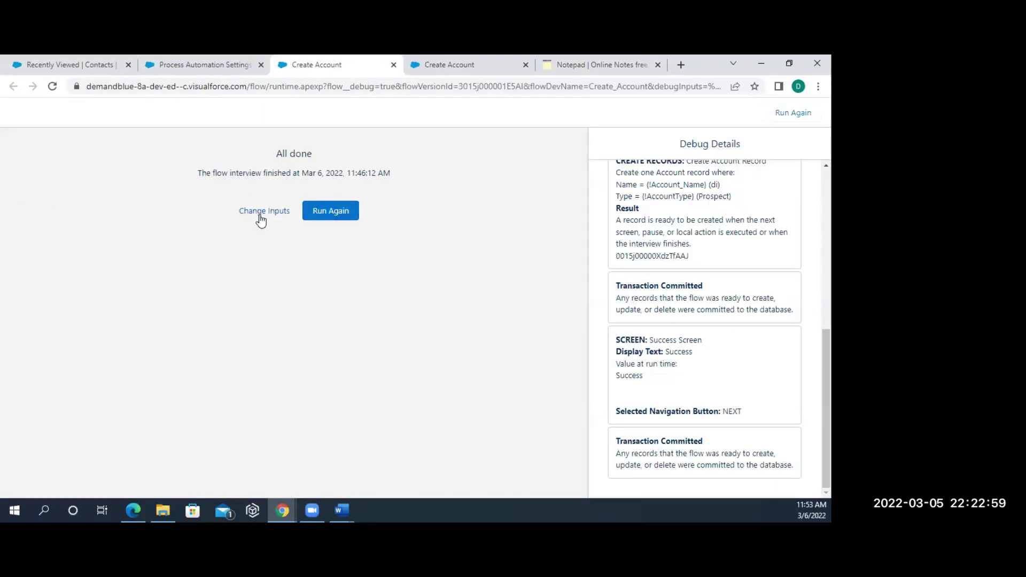
click(324, 212)
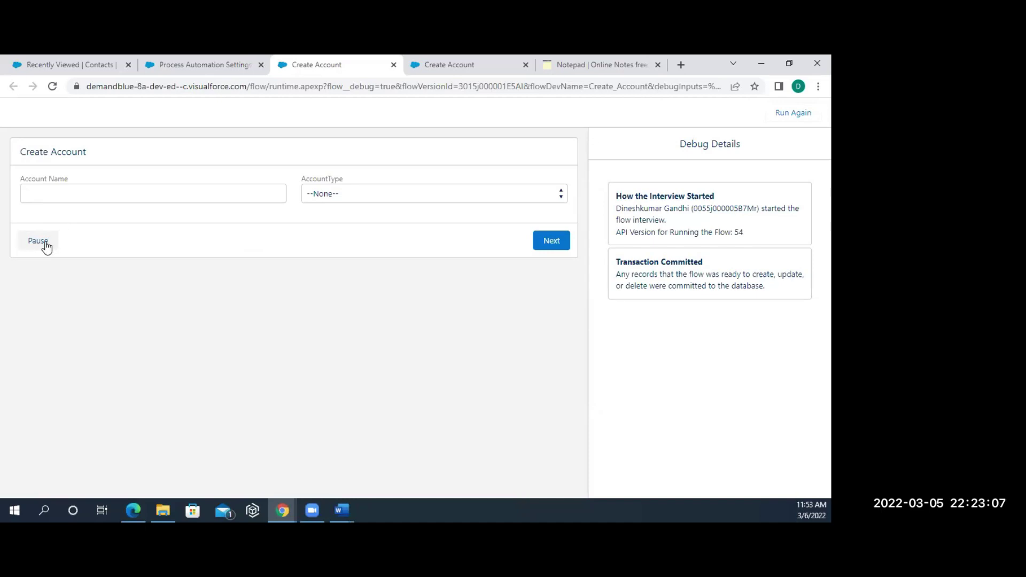
click(44, 245)
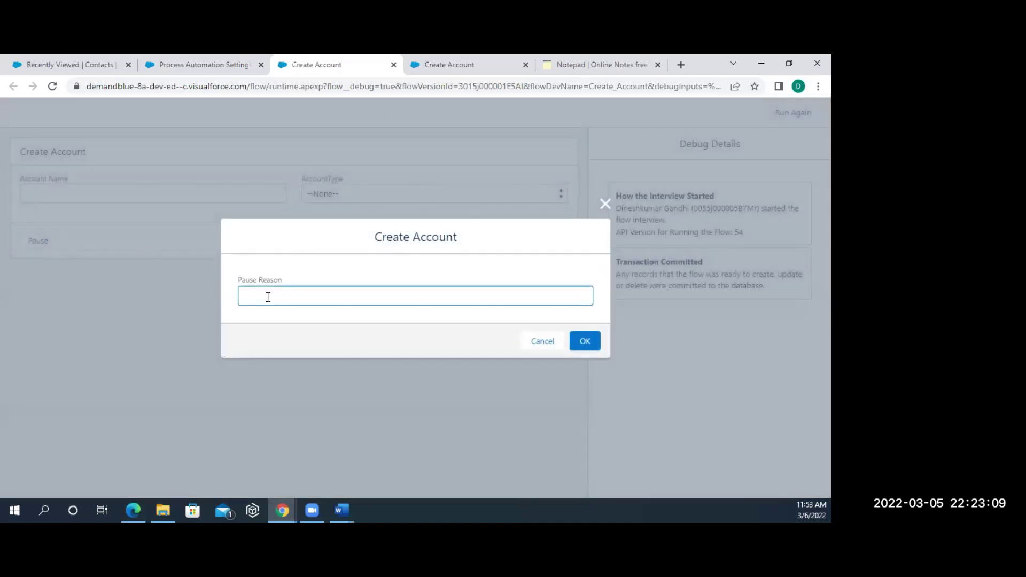
- Pause the interview with the reason 'Testiing for pause' and select the confirmation message
text(Testin)
key(BackSpace)
text(ing fo)
text(ause)
click(588, 345)
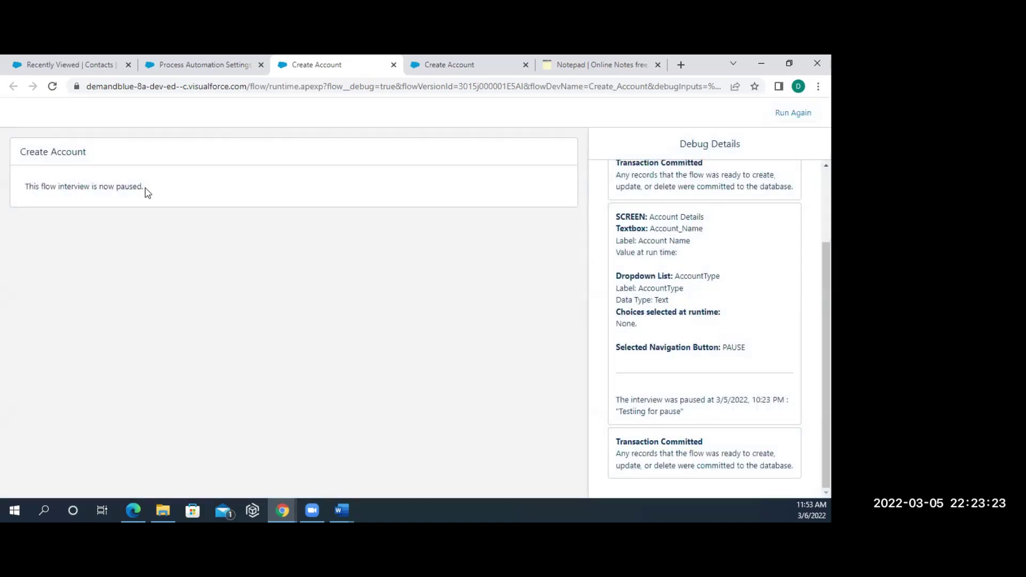
drag(144, 188, 23, 189)
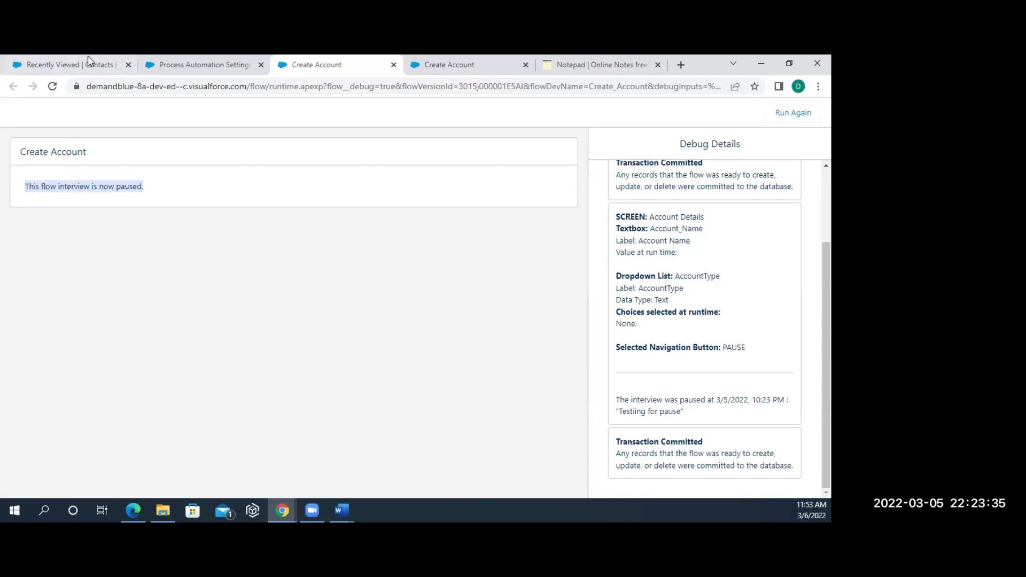
- Go to the Recently Viewed contacts list, then to Process Automation Settings
click(77, 66)
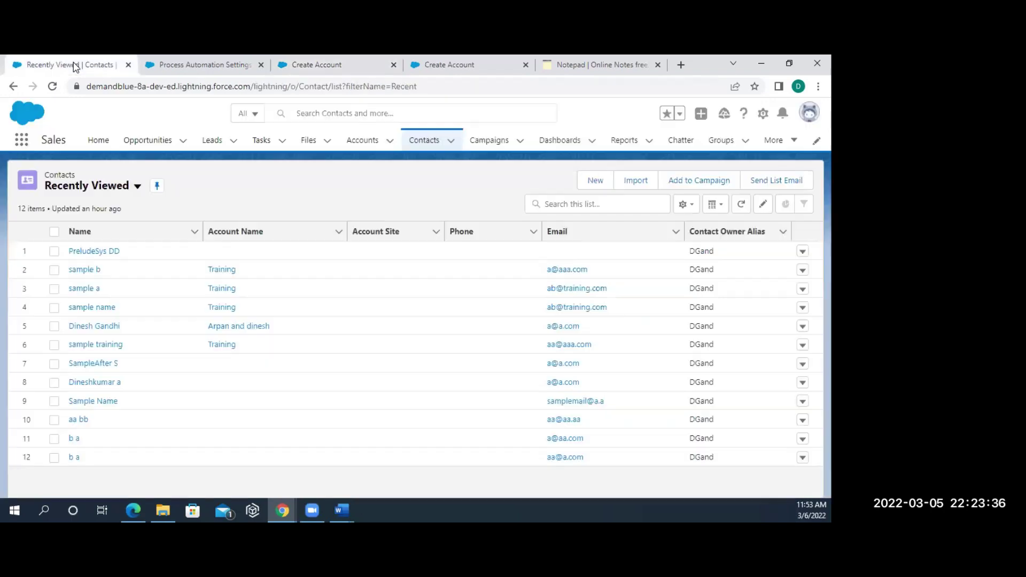
click(213, 71)
- Search Setup Quick Find for 'paus' and open Paused And Failed Flow Interviews
scroll(70, 233, up, 10)
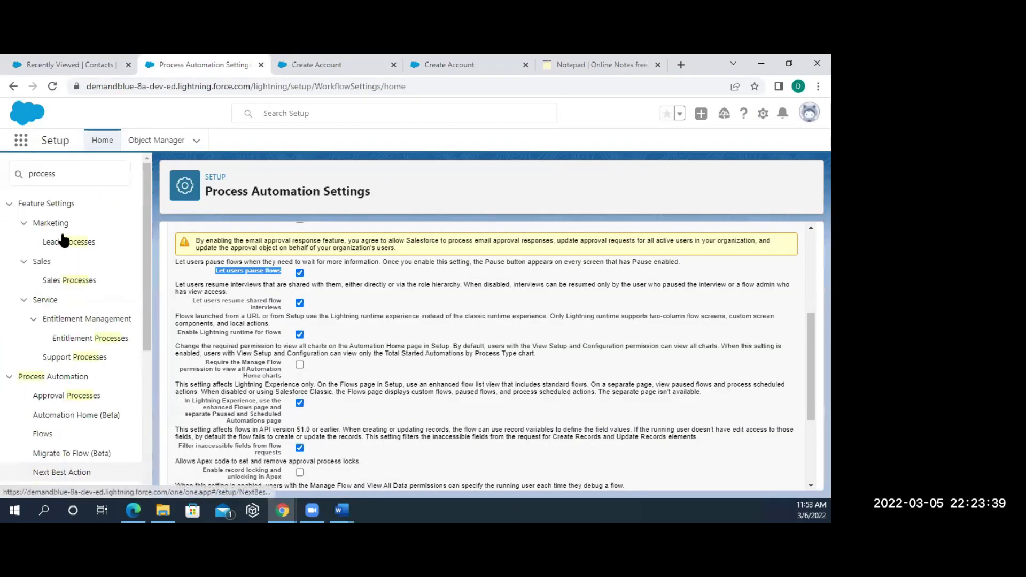
click(75, 173)
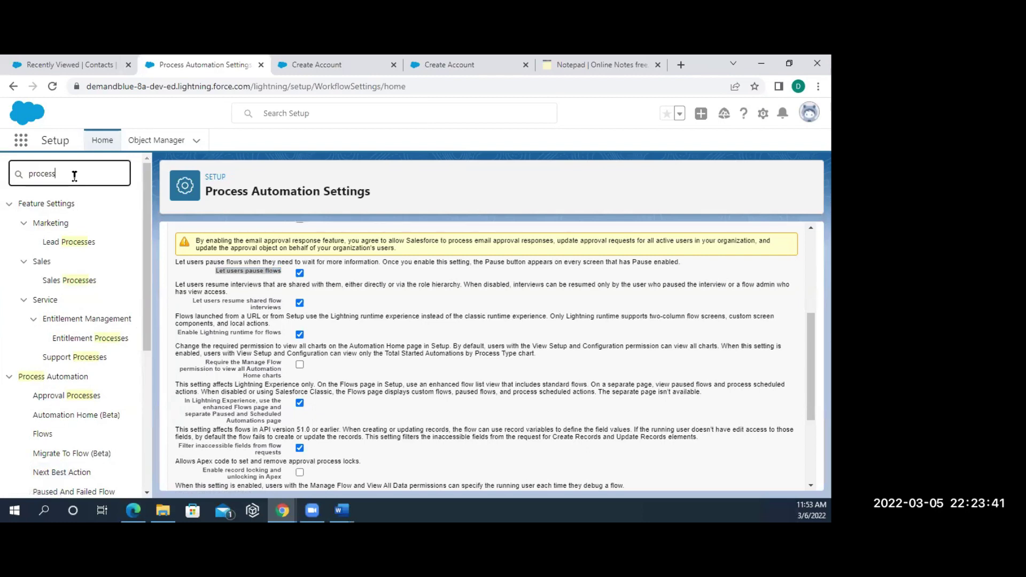
key(BackSpace)
key(BackSpace)
key(BackSpace)
key(BackSpace)
key(BackSpace)
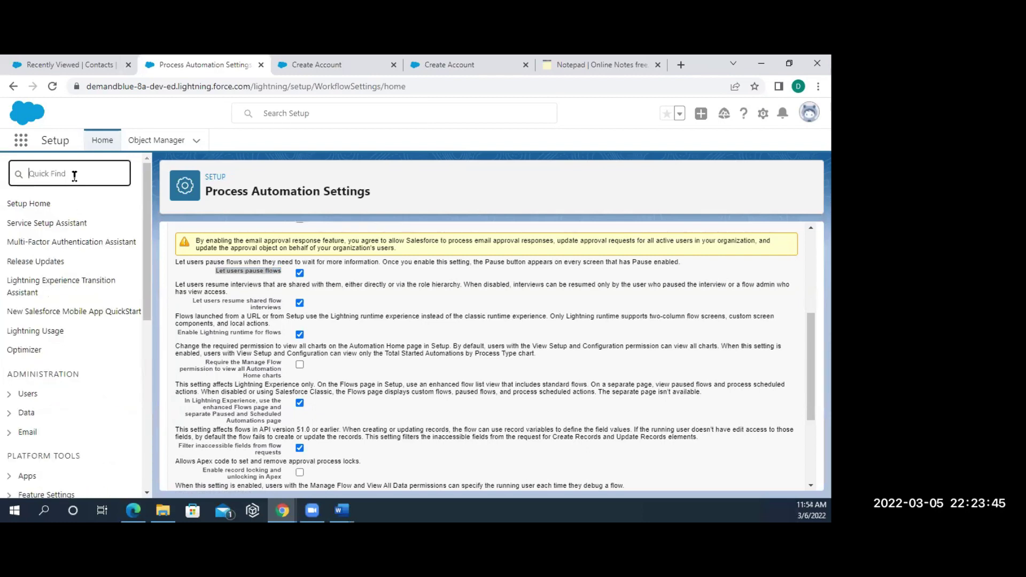
text(pause)
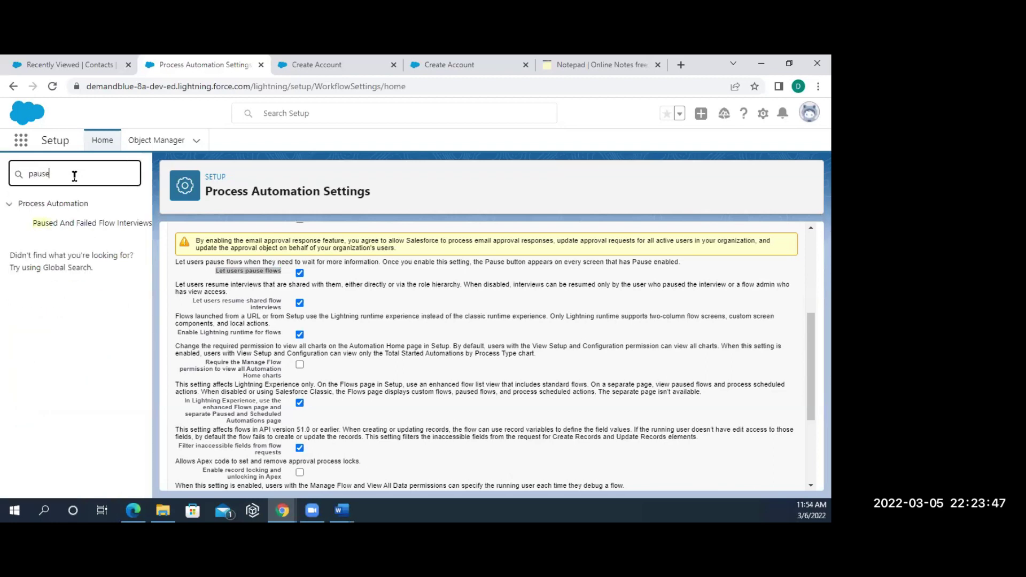
click(71, 222)
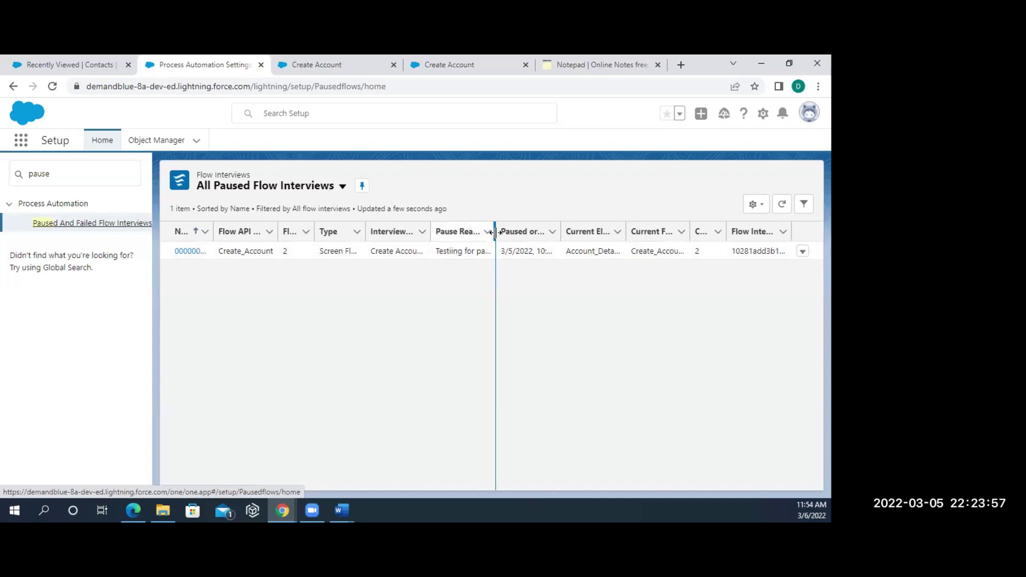
- Widen the Pause Reason column to read 'Testiing for pause', then check the debug tab
drag(498, 224, 541, 224)
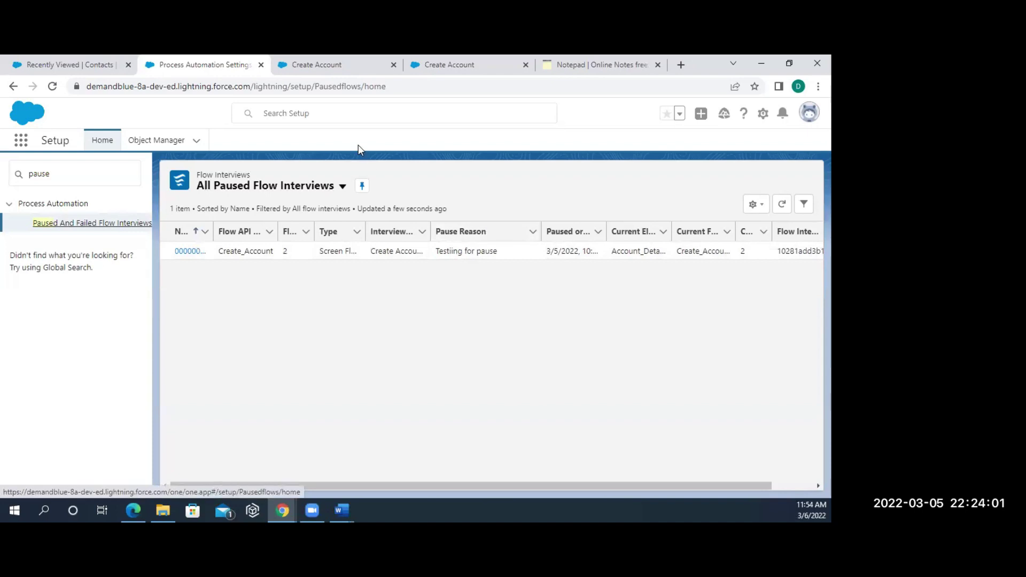
click(294, 64)
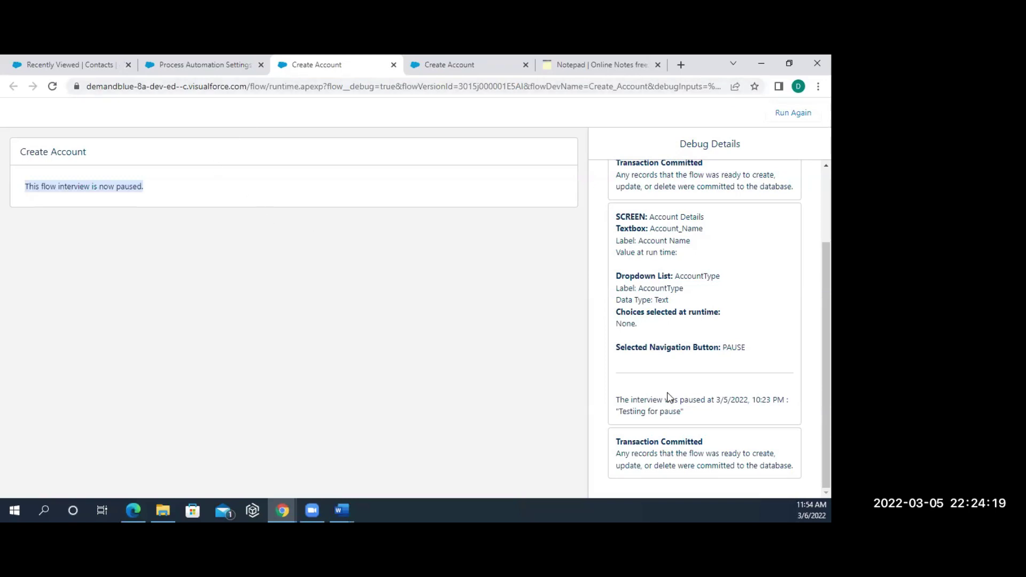
scroll(670, 397, up, 2)
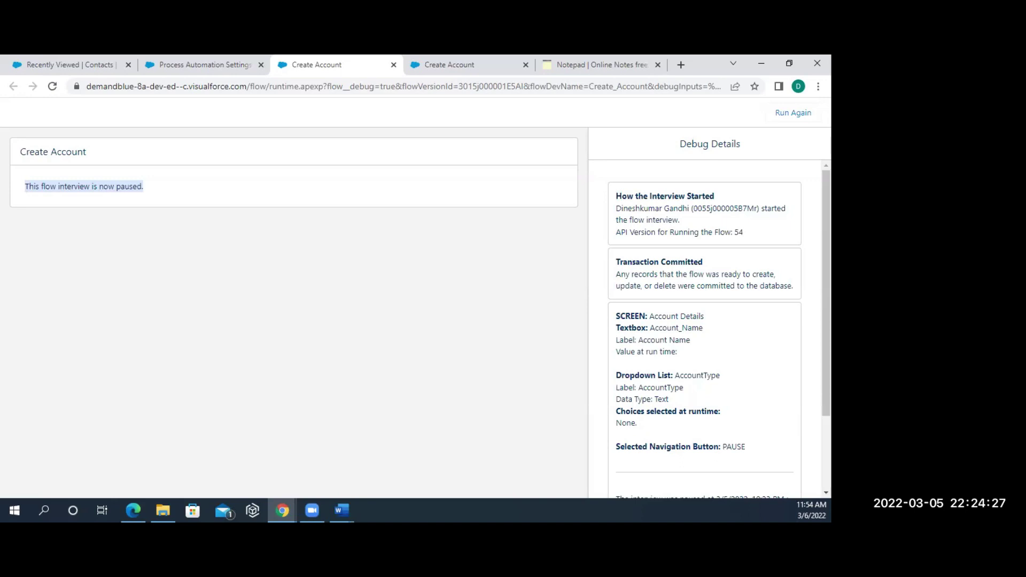
click(173, 68)
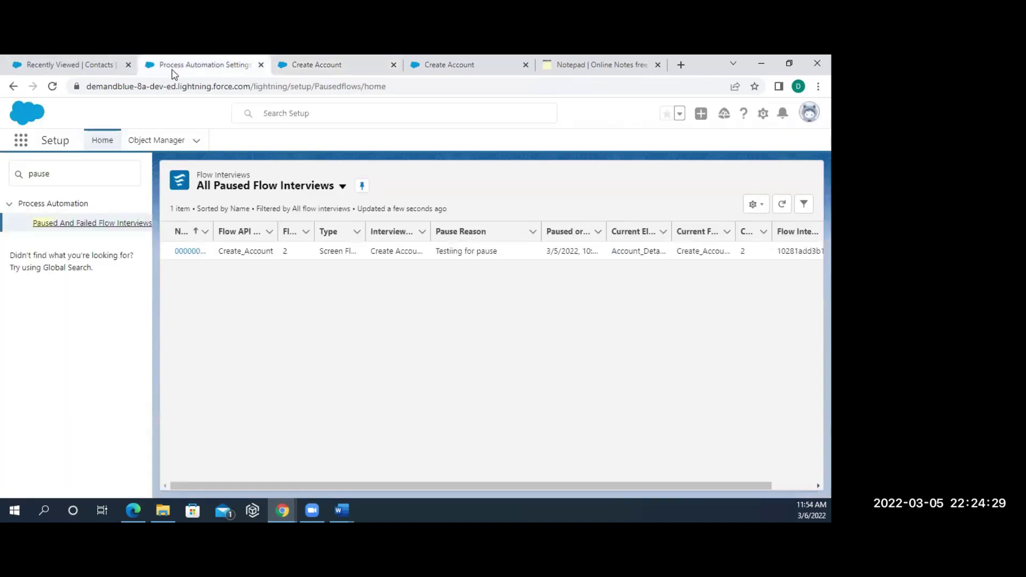
- Open the paused Create_Account interview and resume it back to the Account Name screen
click(189, 252)
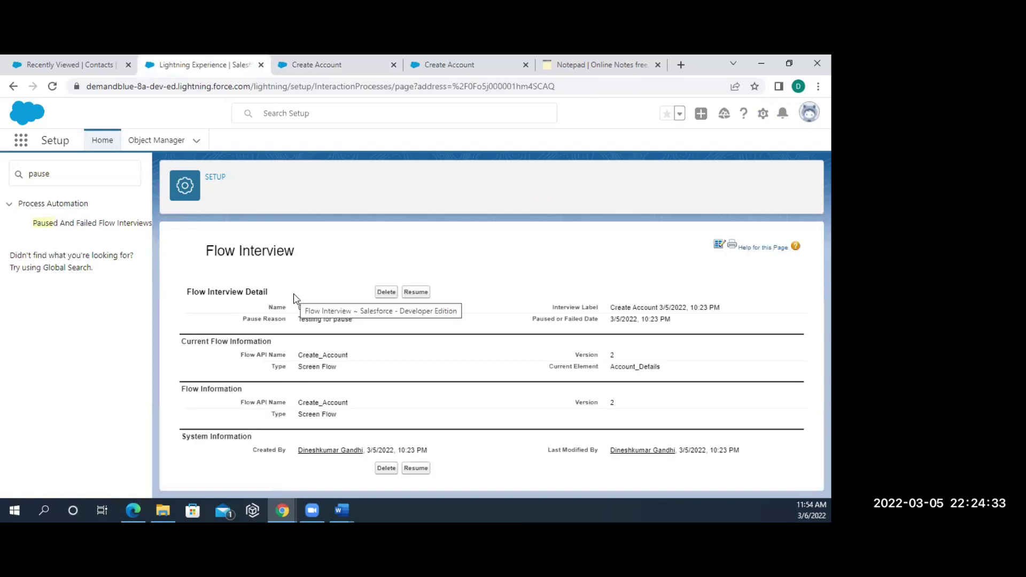
click(409, 293)
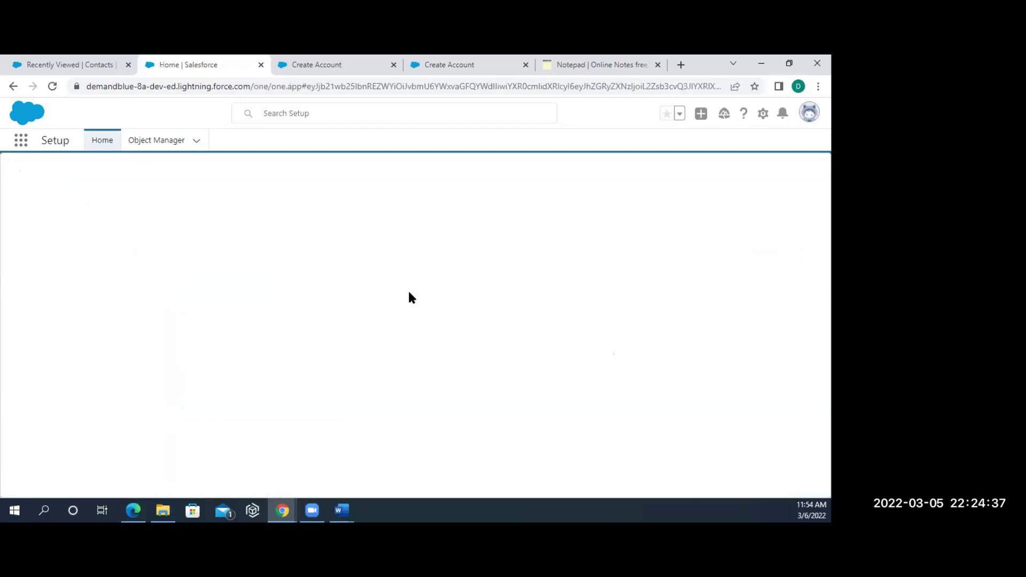
click(298, 66)
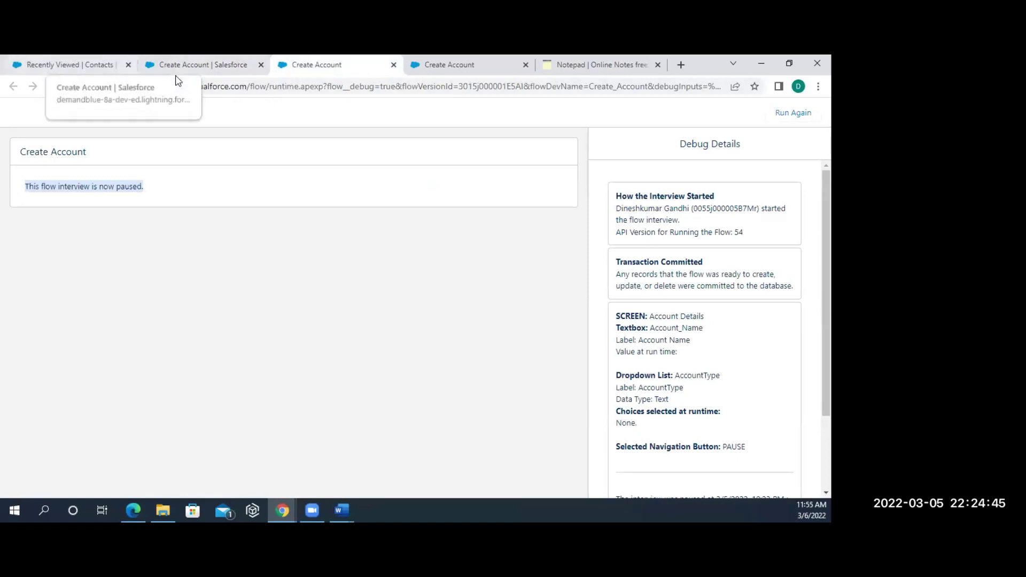
click(194, 66)
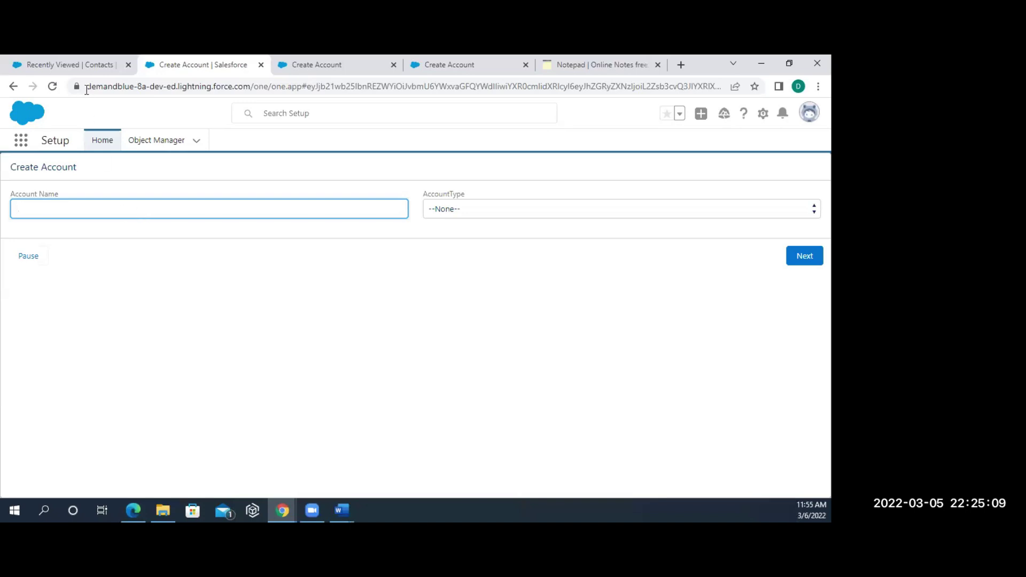
click(102, 70)
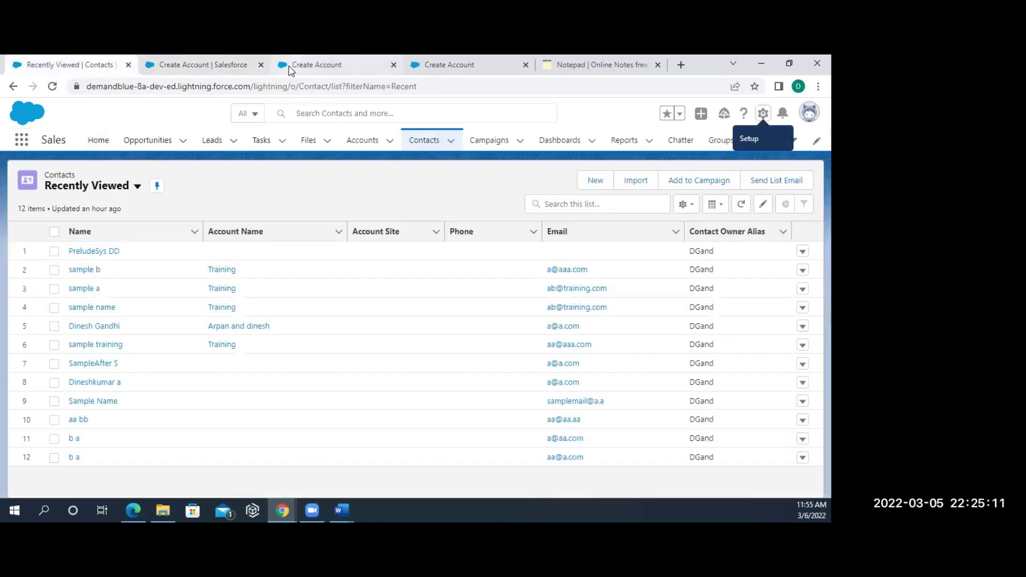
- Check the paused debug run, then select the note line about enabling Let users pause flows
click(291, 68)
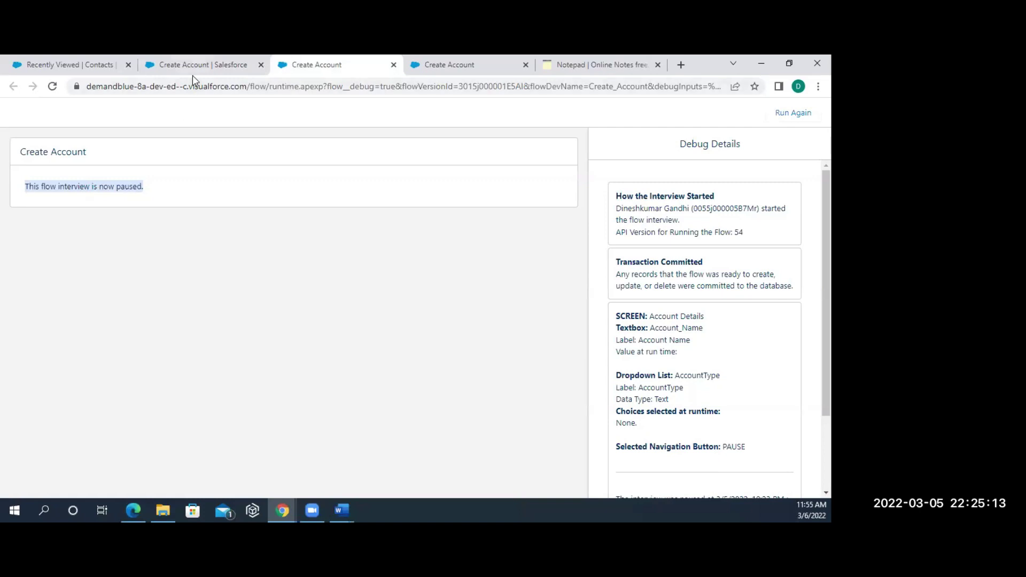
click(193, 67)
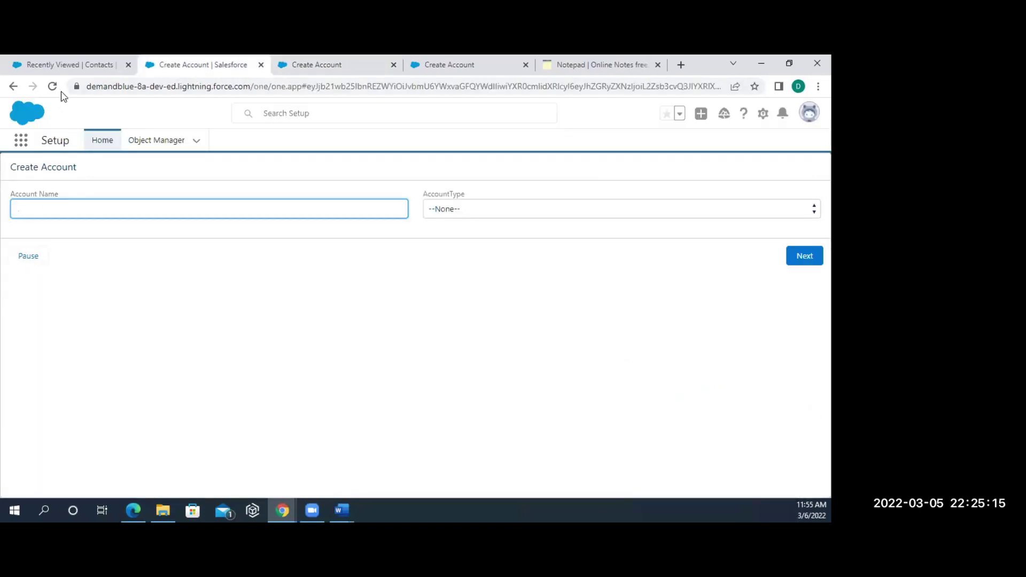
click(80, 67)
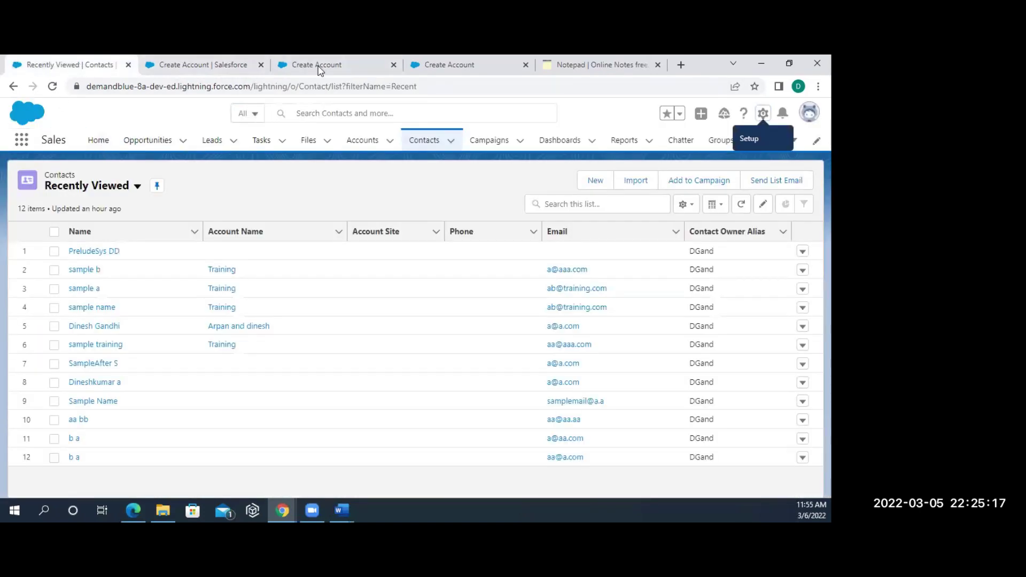
click(219, 72)
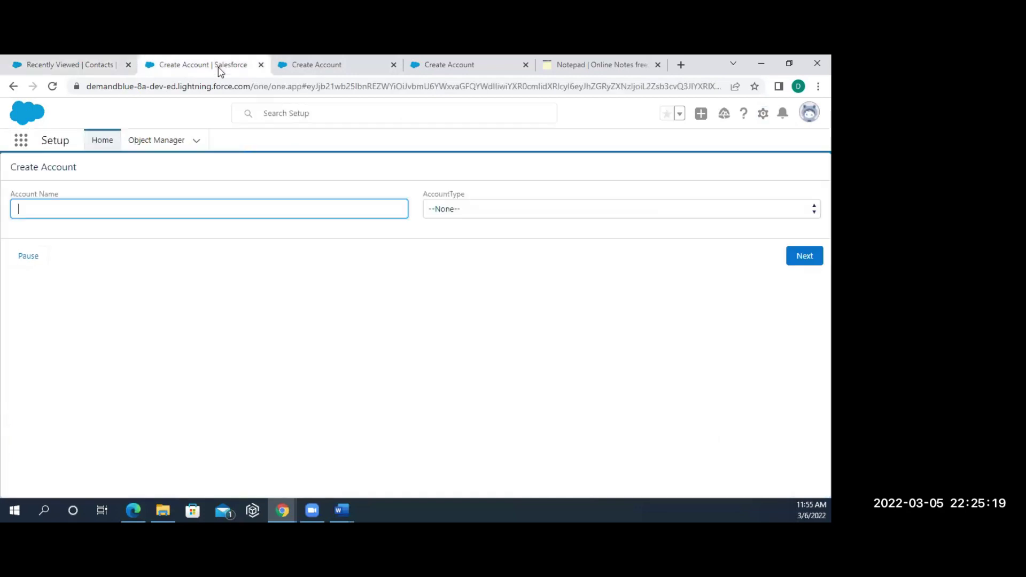
click(295, 75)
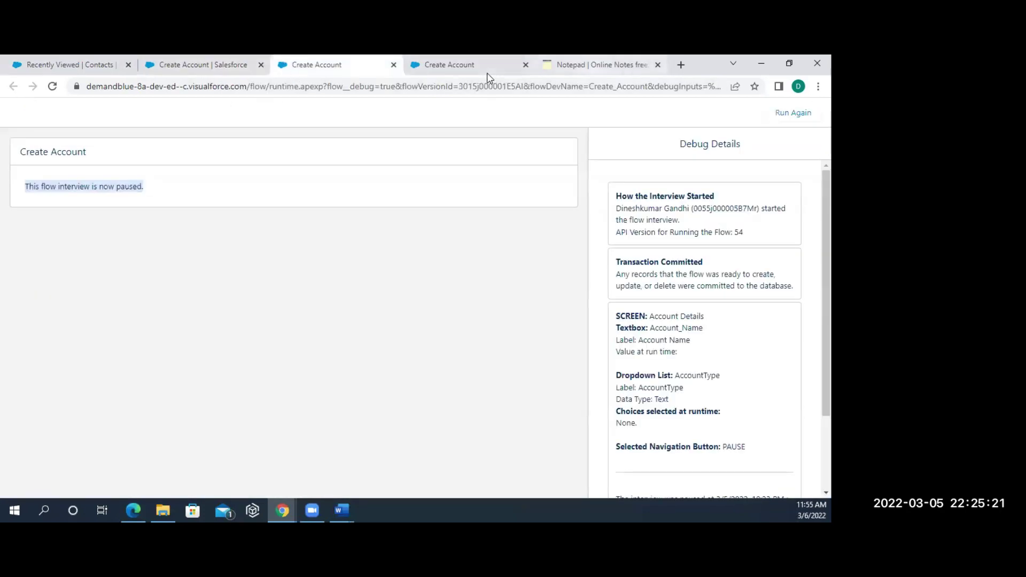
click(592, 64)
drag(377, 444, 37, 443)
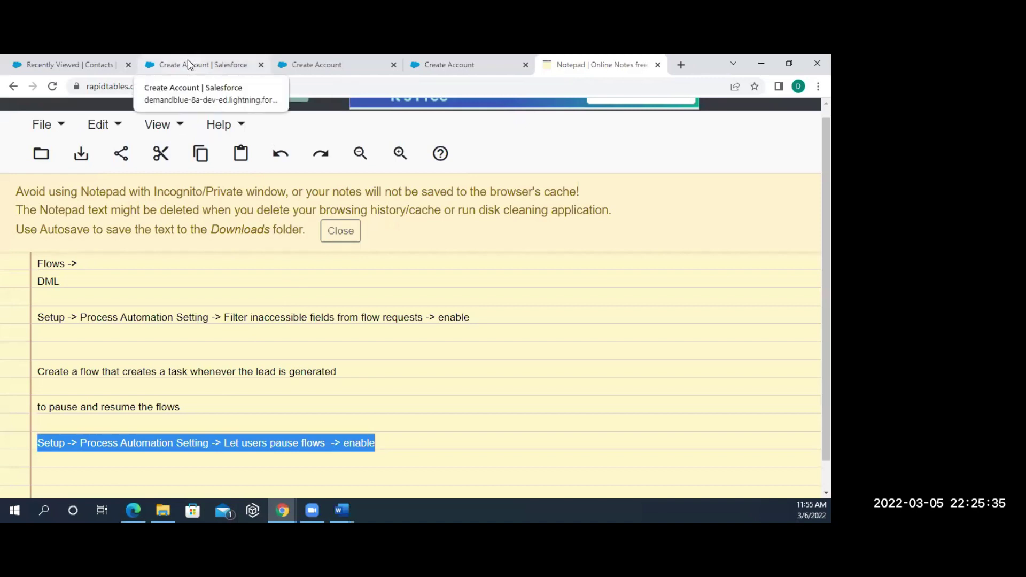
- Leave Online Notepad for the 'Create Account | Salesforce' tab, then head toward the contacts list
click(187, 64)
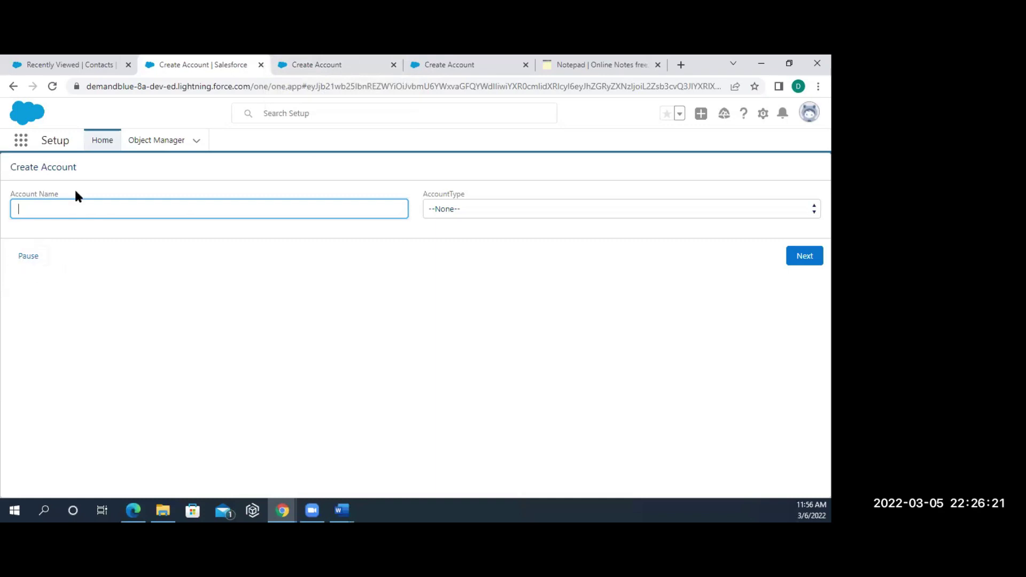
click(73, 64)
- Rerun the paused debug interview, inspect the faulted run's details, then switch to Recently Viewed Contacts
click(181, 65)
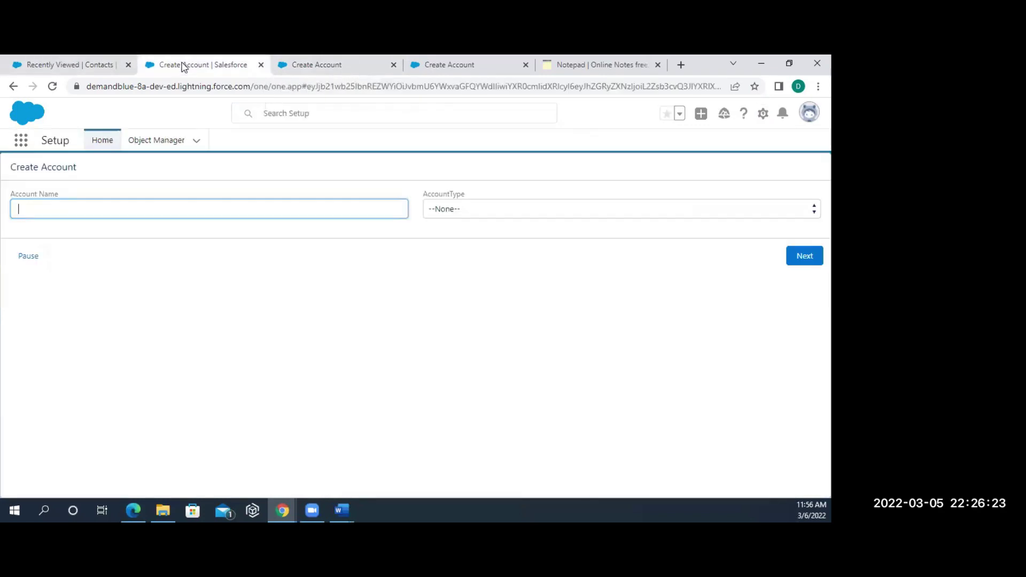
click(315, 65)
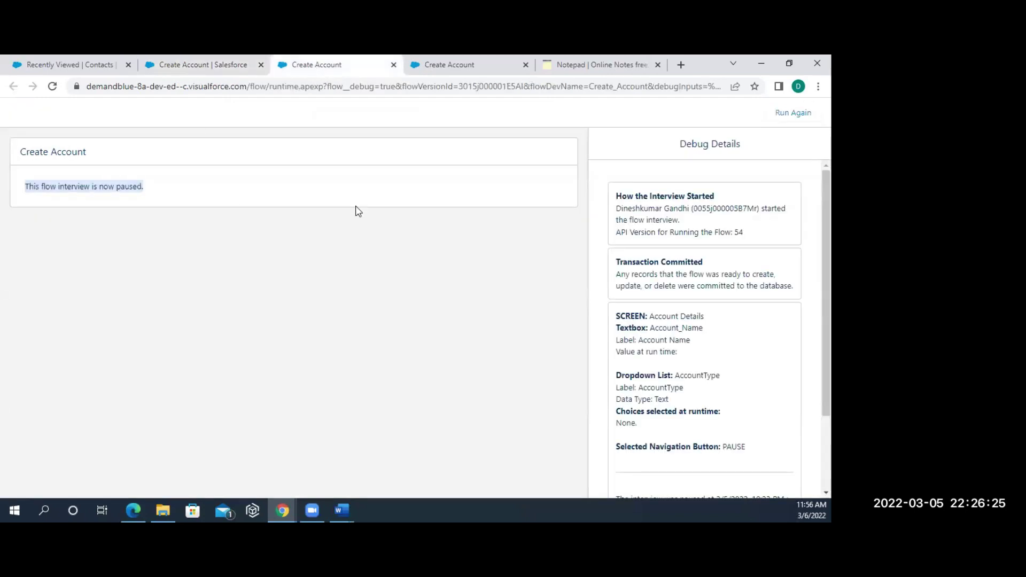
click(790, 119)
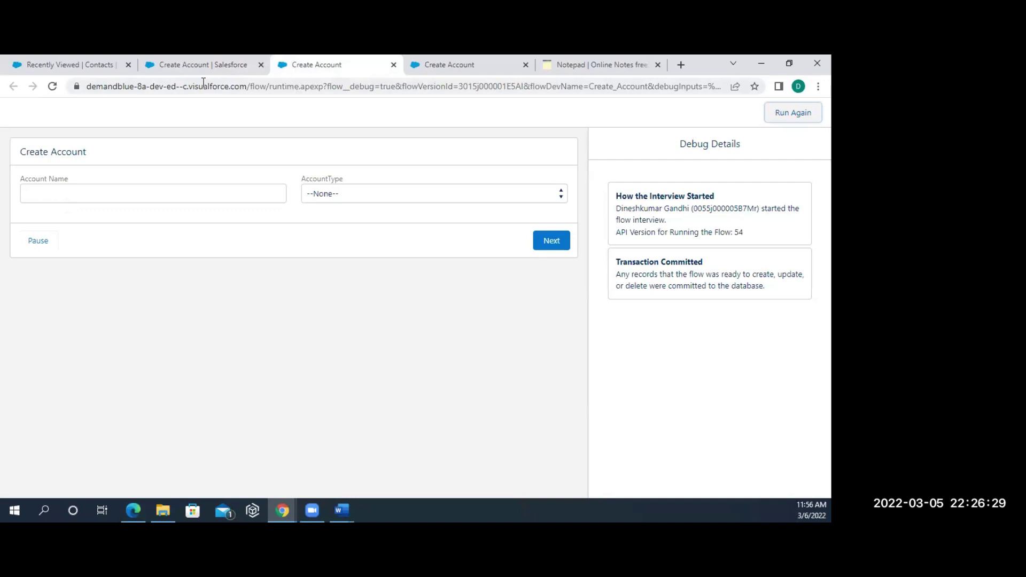
click(469, 74)
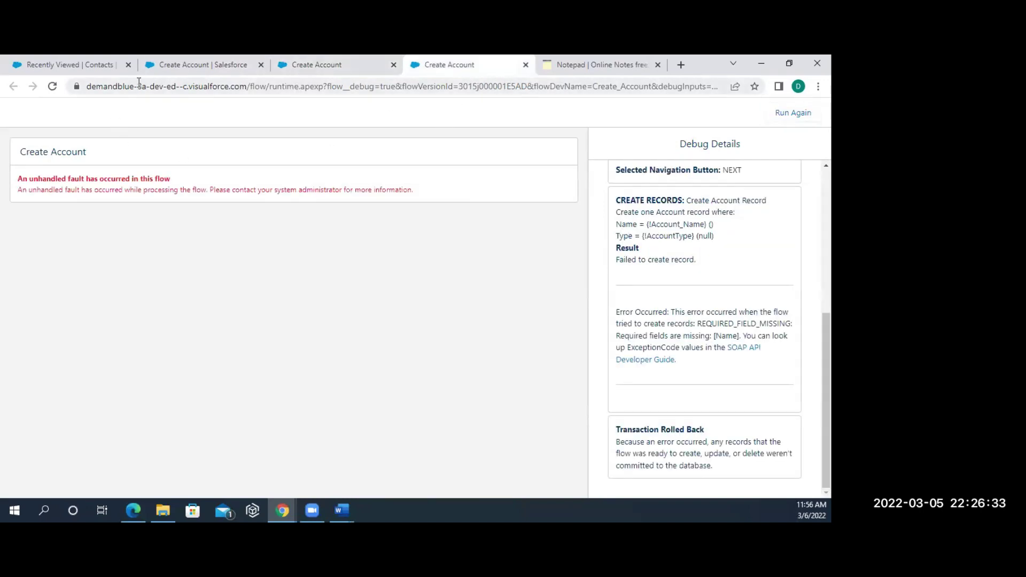
click(78, 65)
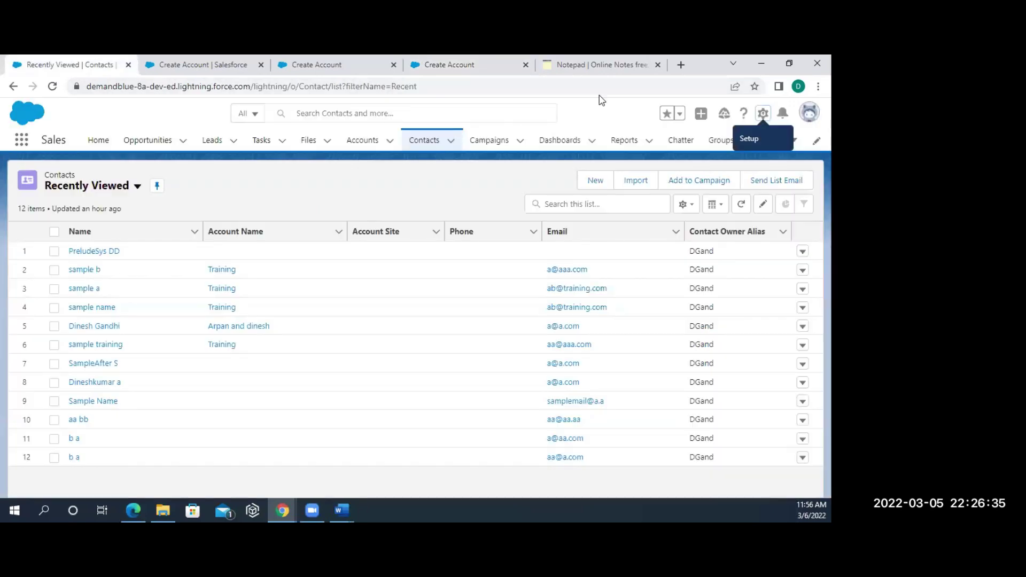
- Open Setup Home in a new tab from the gear menu and start a Quick Find search
click(763, 113)
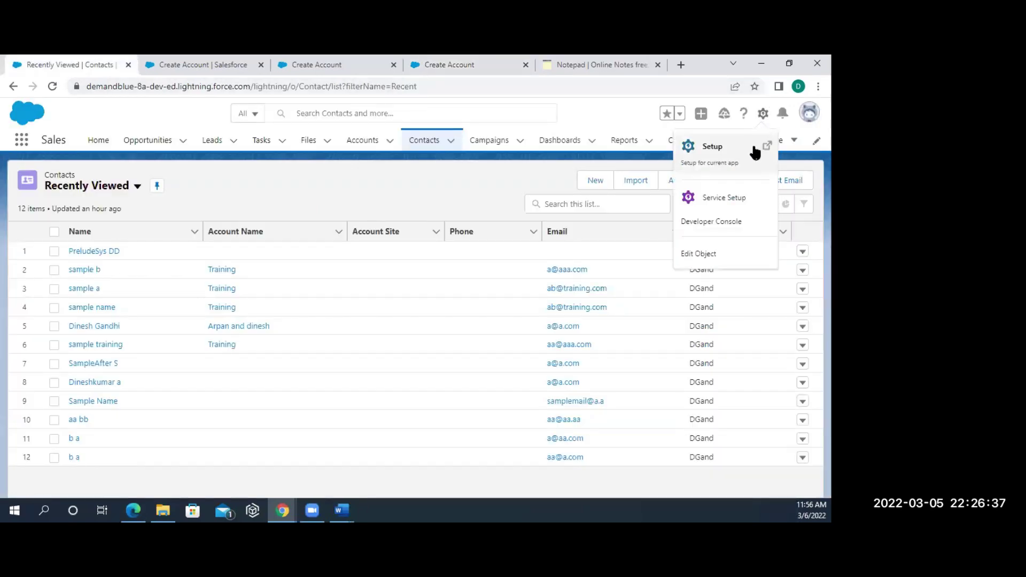
click(709, 160)
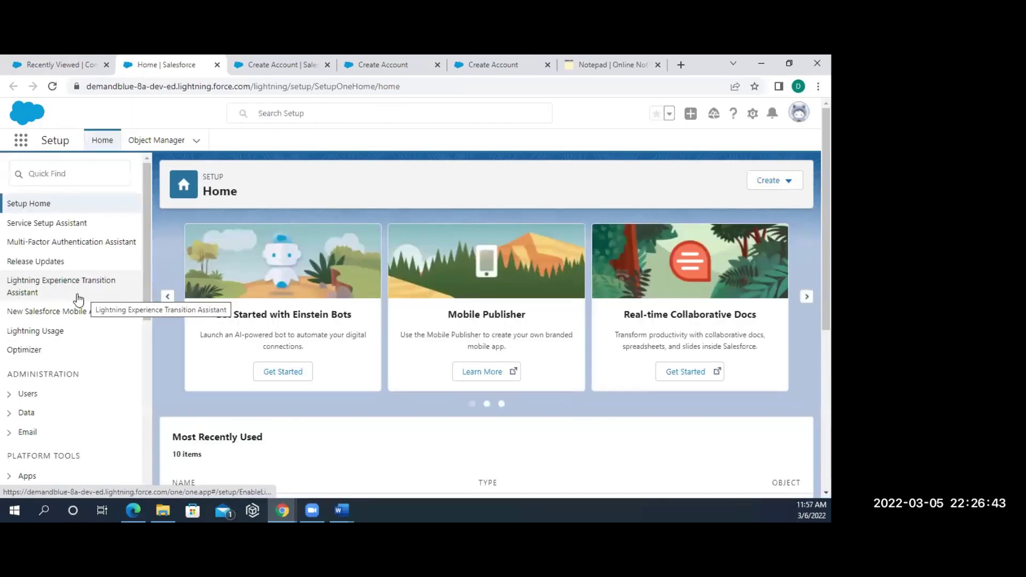
click(81, 179)
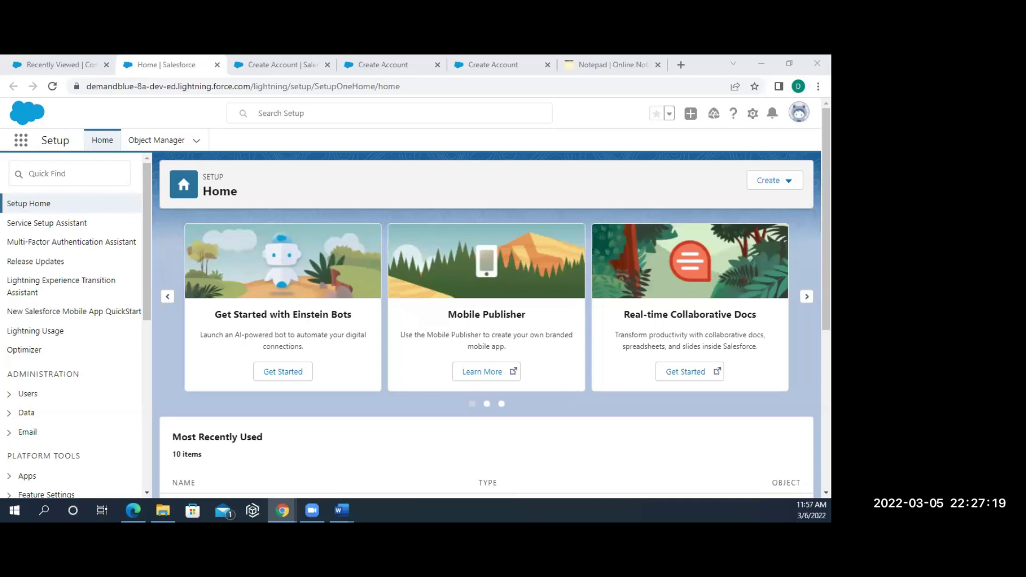
click(267, 63)
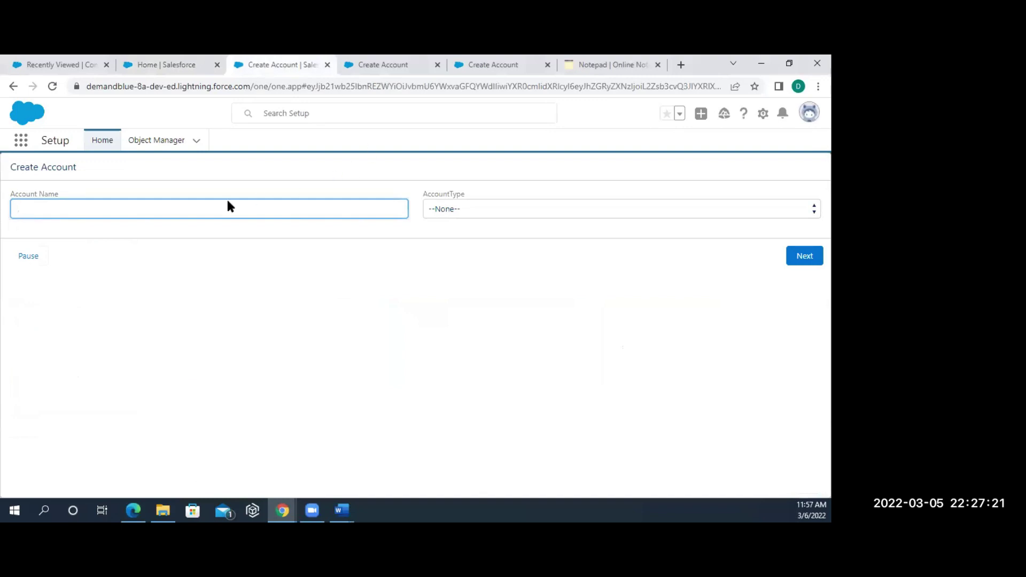
click(168, 71)
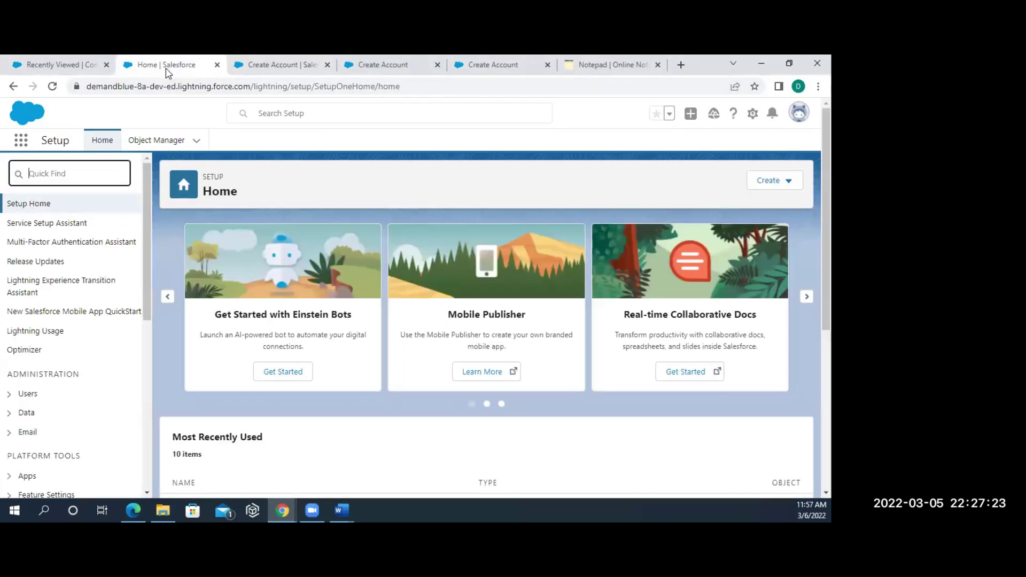
click(74, 171)
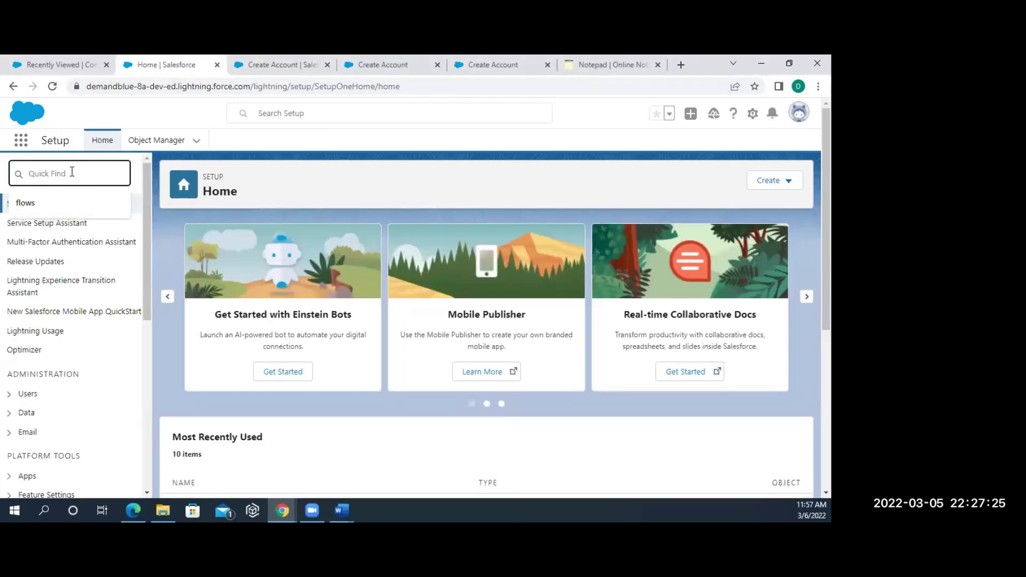
- Filter Quick Find to 'flows', open Process Automation > Flows, and open the Create Account flow
click(56, 203)
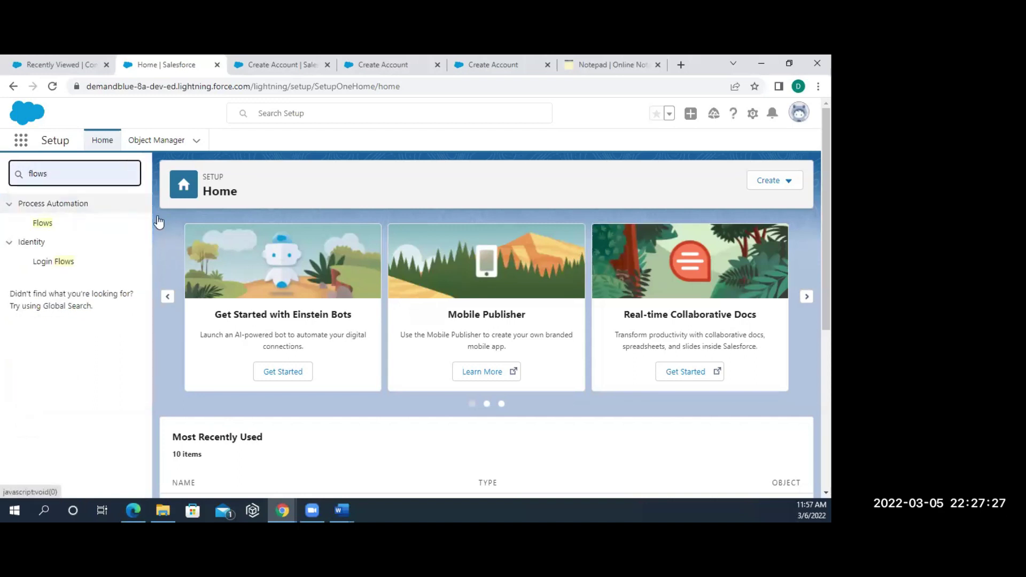
click(47, 227)
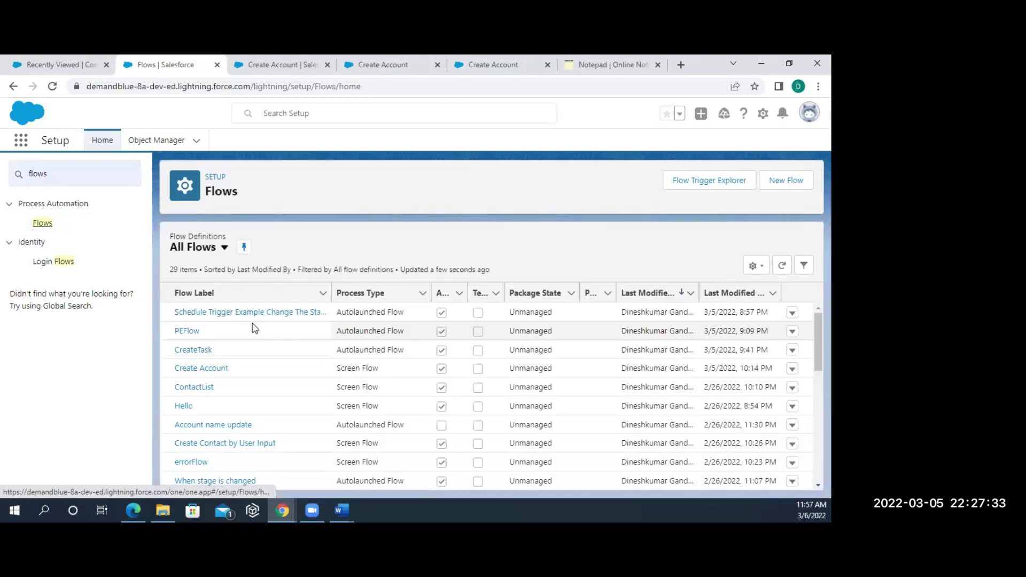
click(216, 374)
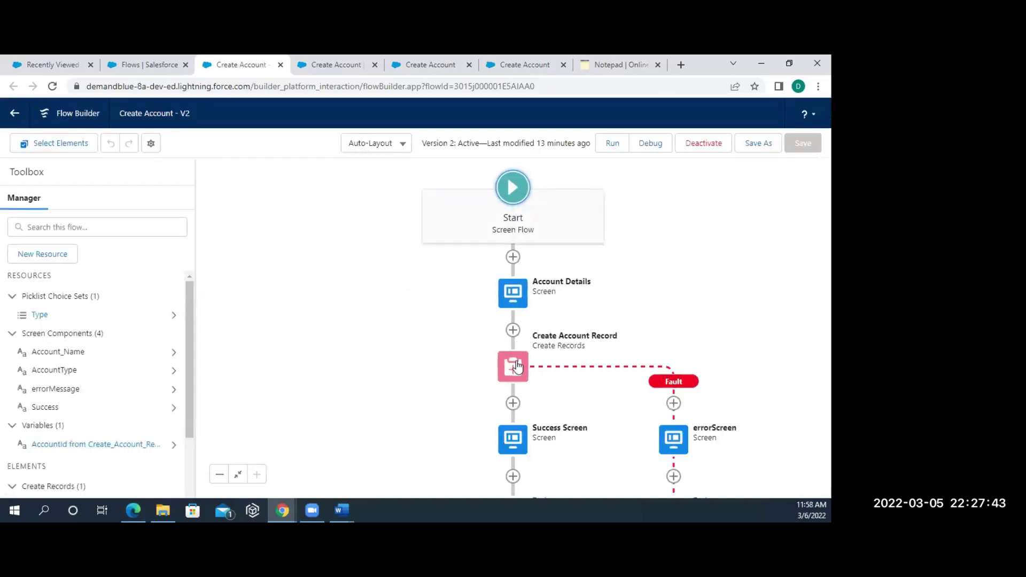
- Choose Edit Element on the Account Details screen element on the canvas
click(517, 299)
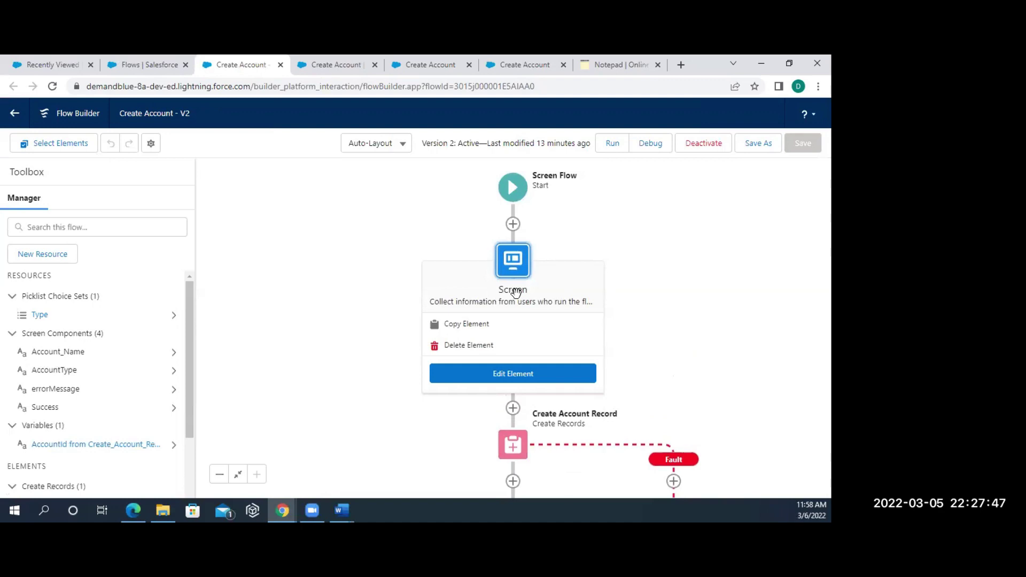
click(472, 372)
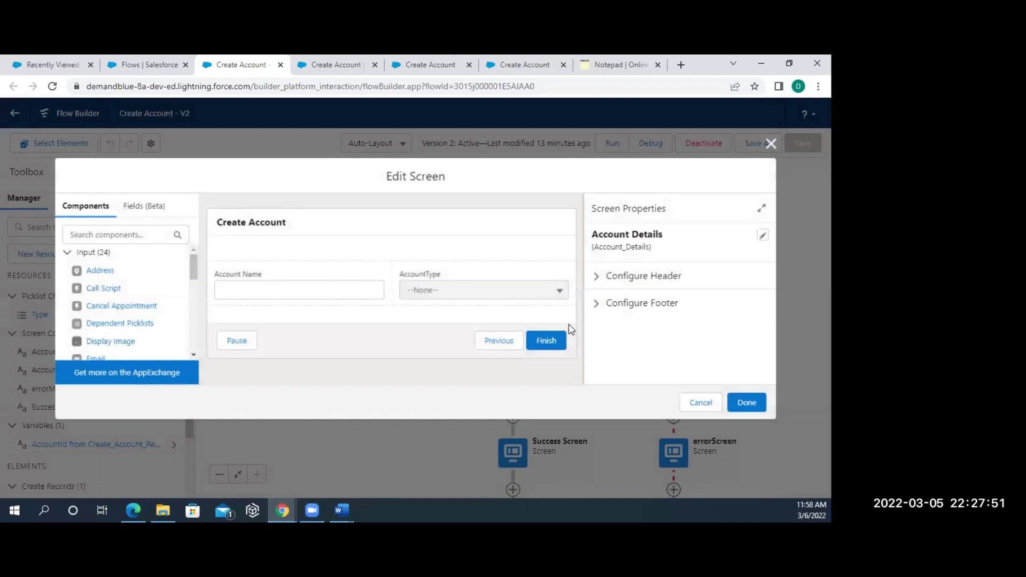
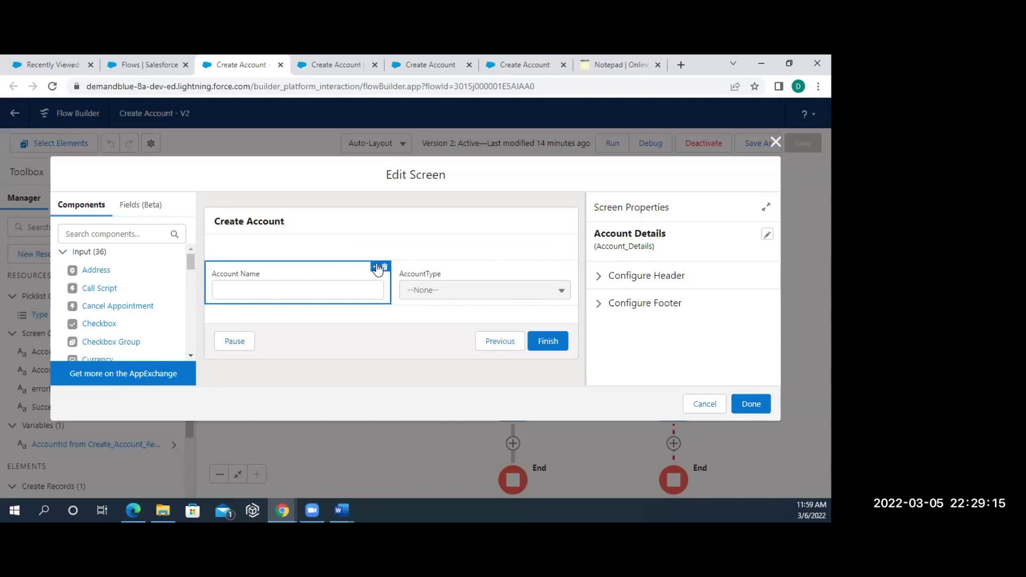
- Close the Account Details screen editor and focus the 'Search this flow' box on the canvas
click(776, 142)
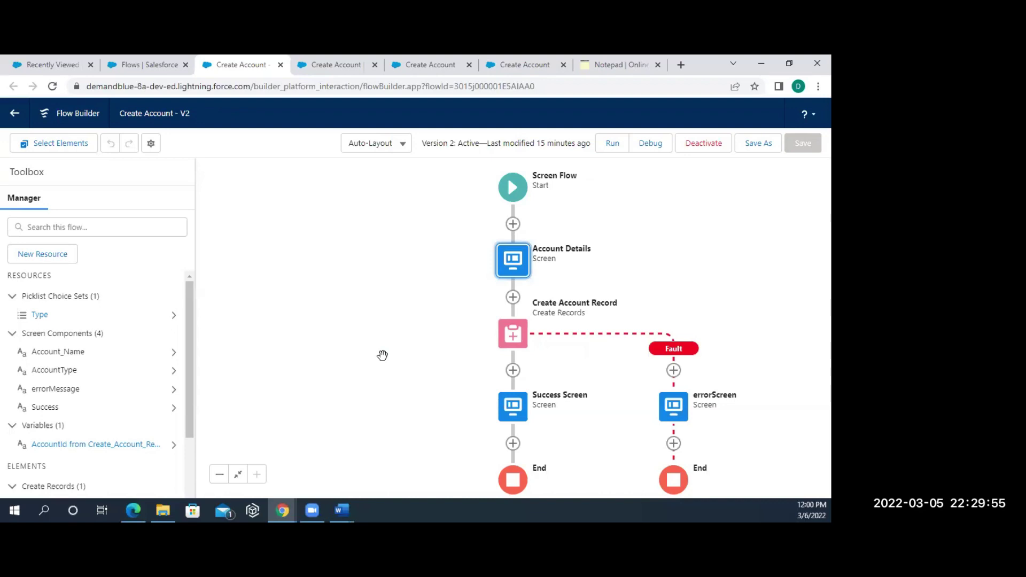
click(84, 229)
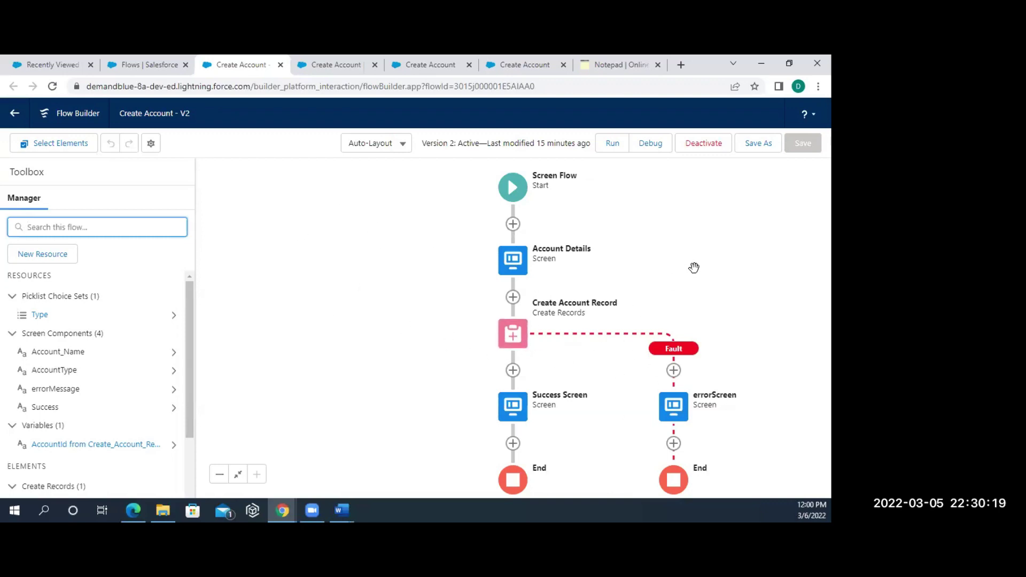
- Debug-run the Create Account flow, pause the interview with reason 'te', and review the earlier fault run
click(659, 144)
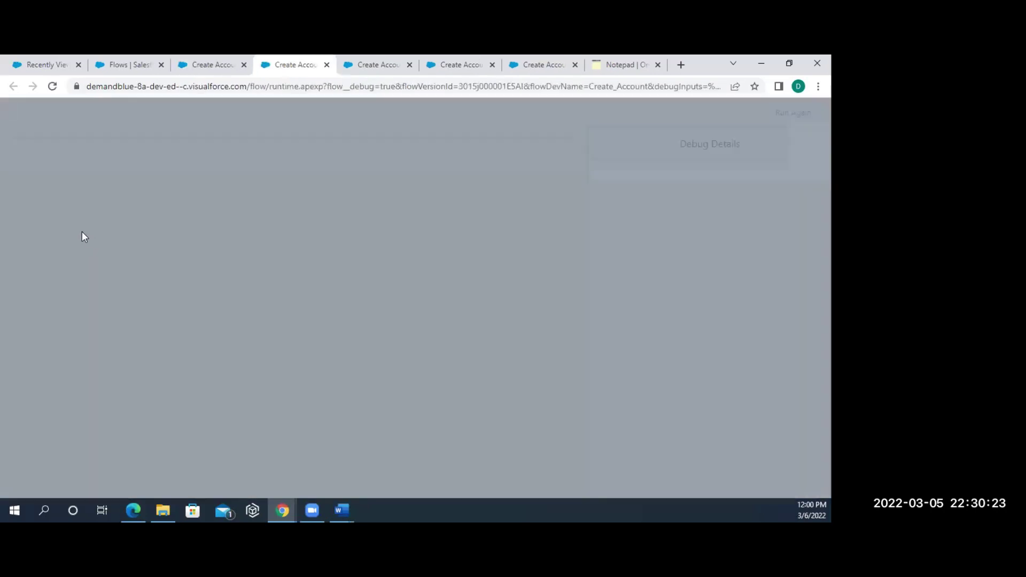
click(581, 382)
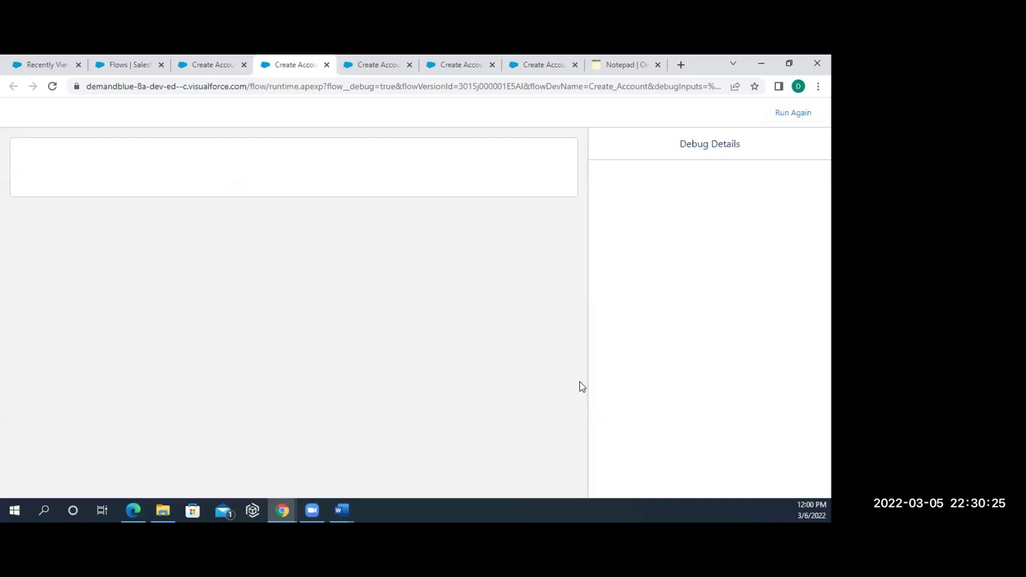
click(40, 241)
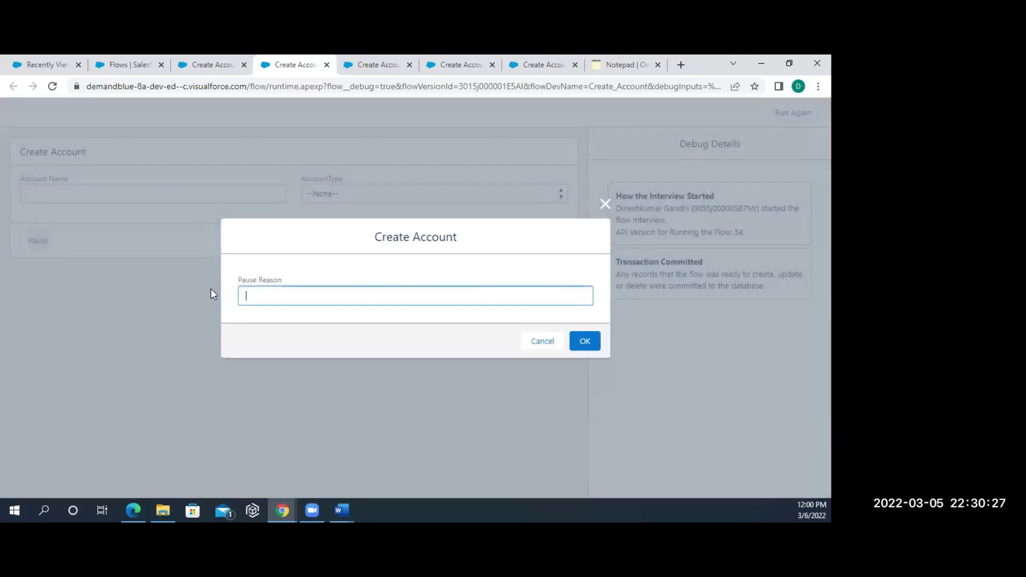
text(test)
click(585, 348)
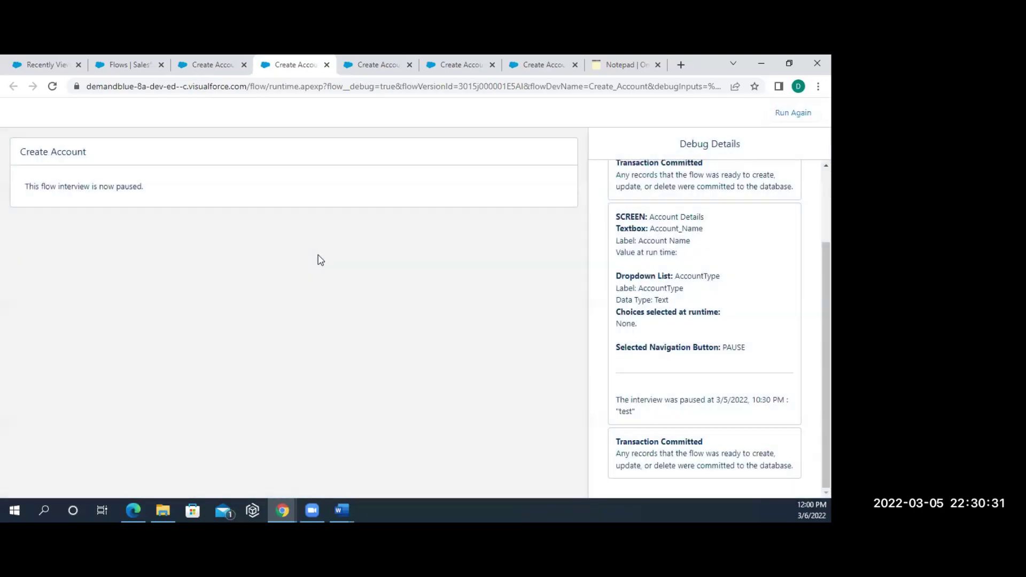
drag(187, 192, 10, 186)
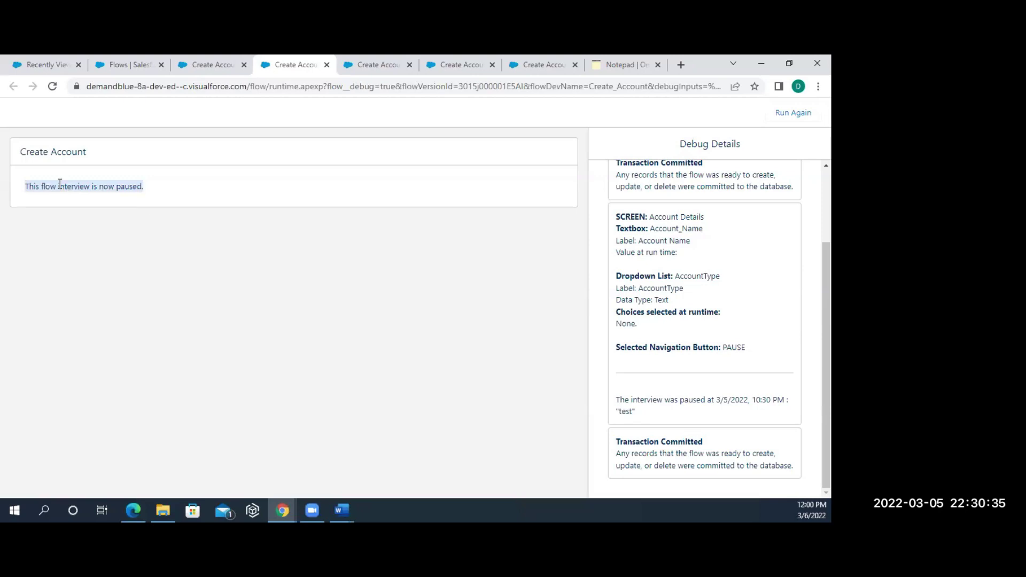
click(548, 66)
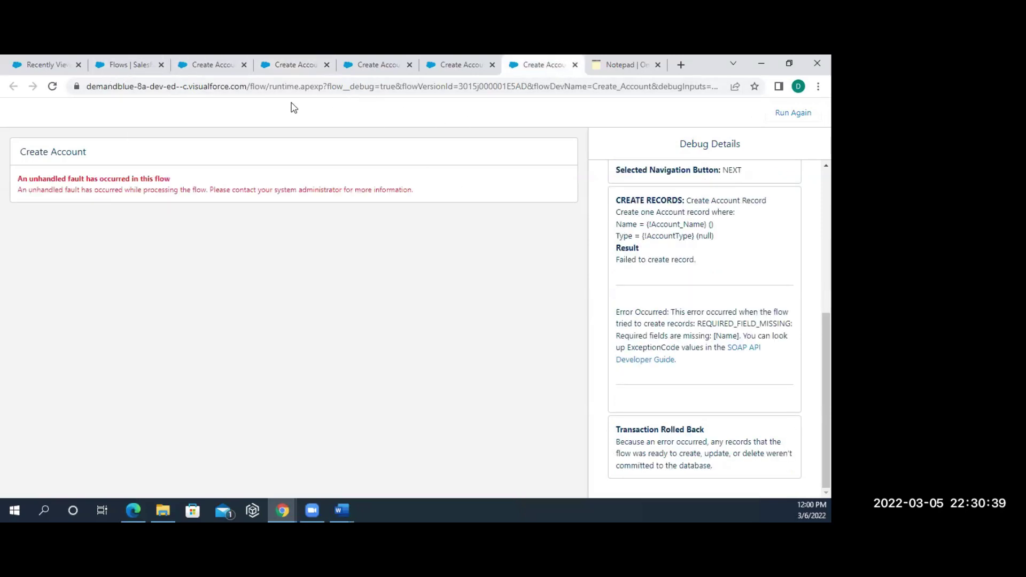
click(40, 67)
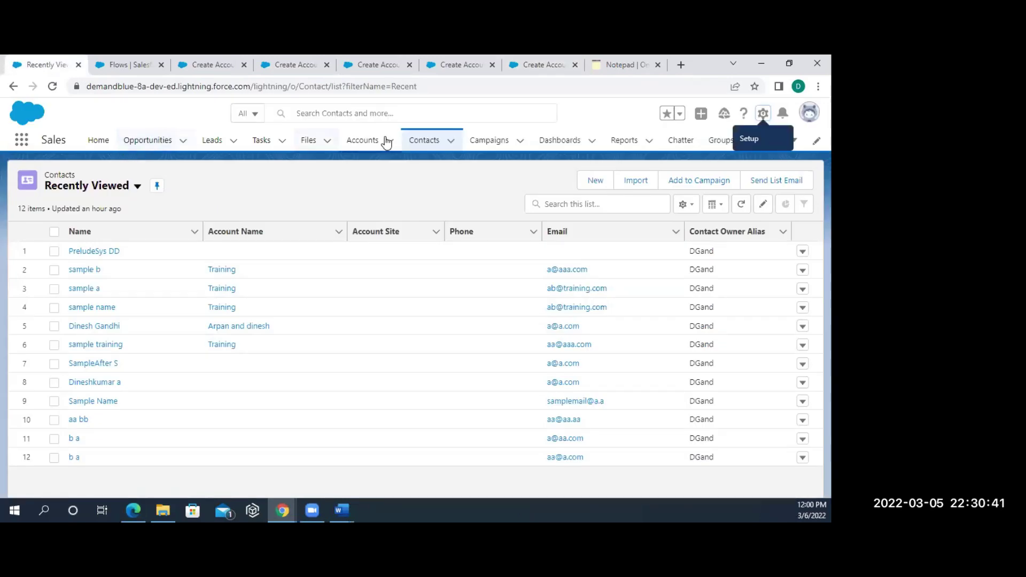
- Create a new account named 'DTest', fixing the typo, and return to the Accounts list
click(368, 141)
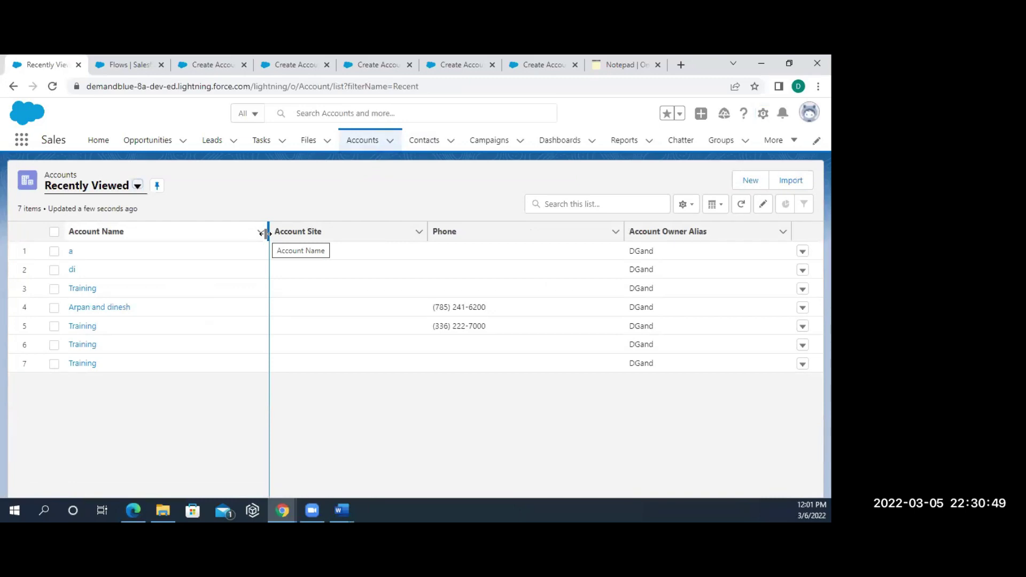
click(746, 183)
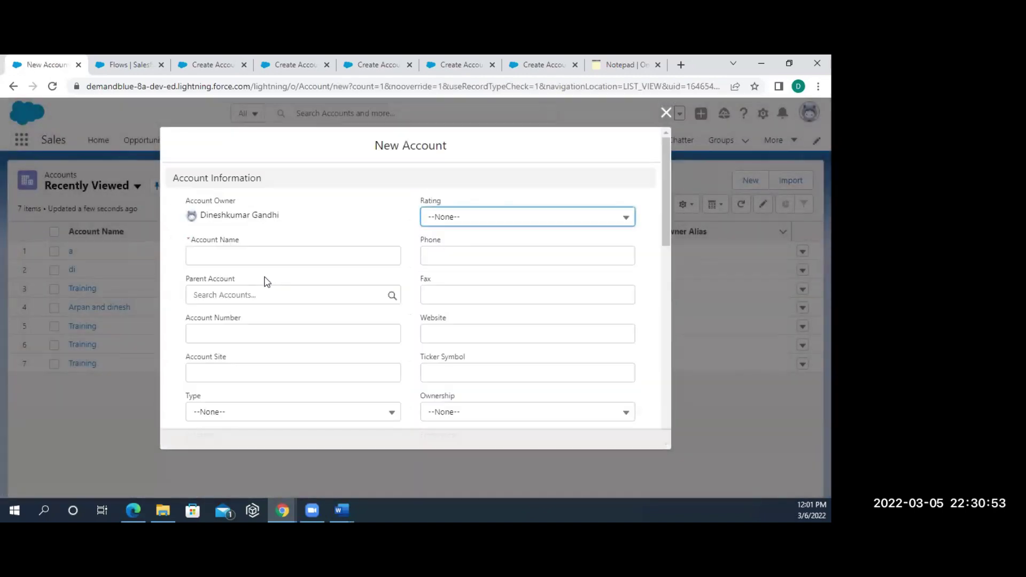
click(271, 257)
text(DTEst)
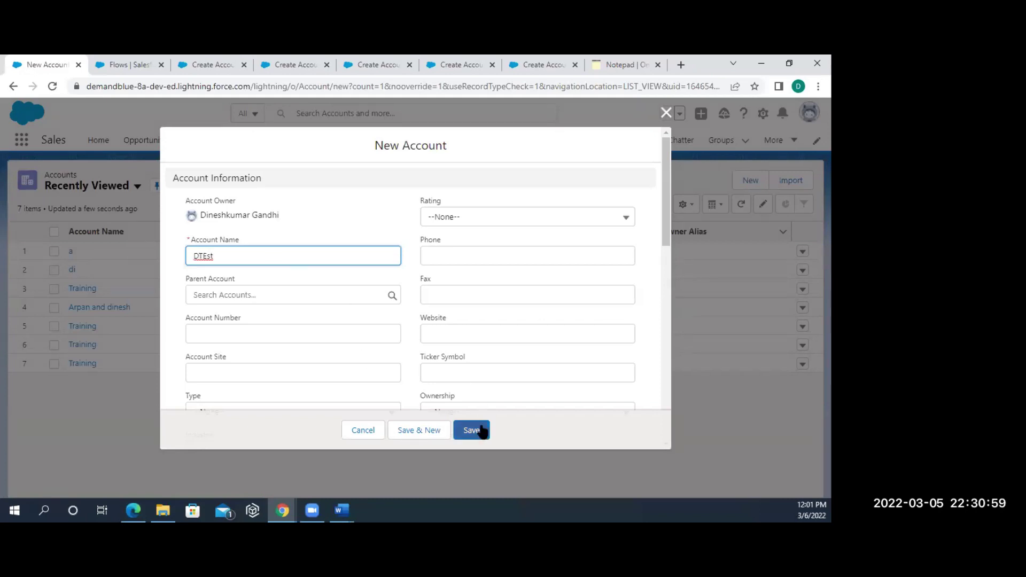
double_click(206, 257)
text(DTest)
click(473, 430)
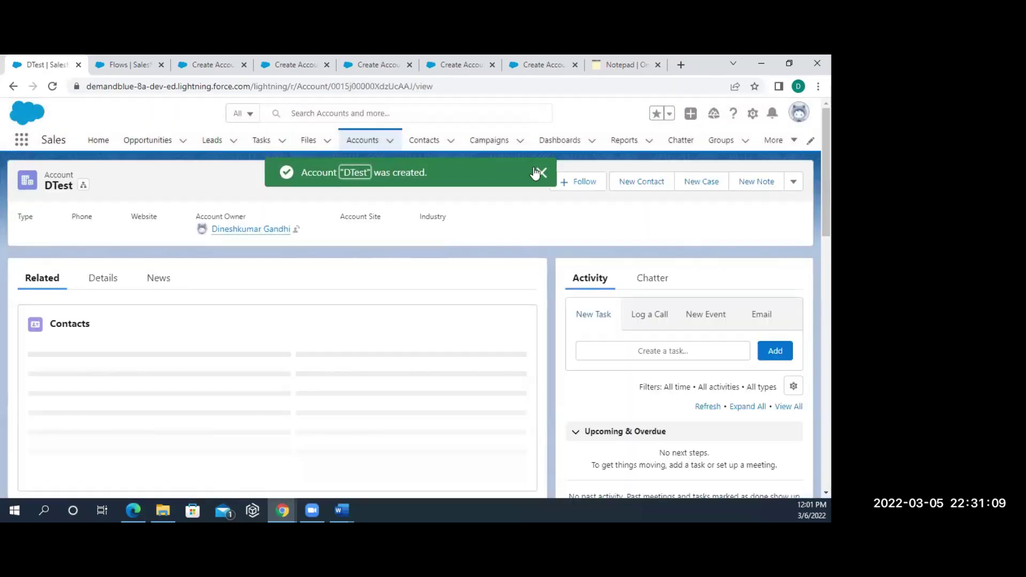
click(366, 143)
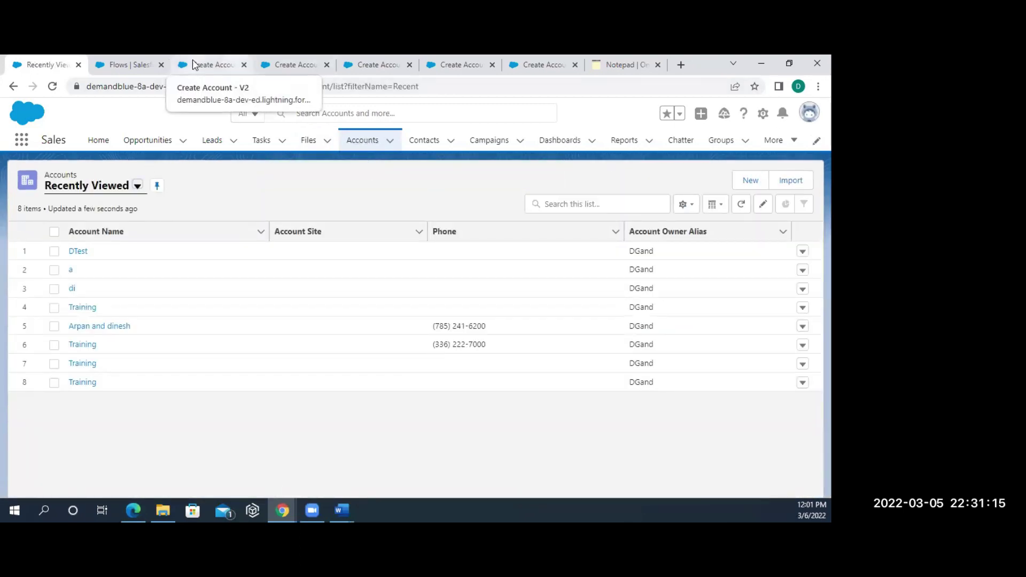
- Back in Setup, search Quick Find for 'pau' after 'proc' finds nothing
click(137, 64)
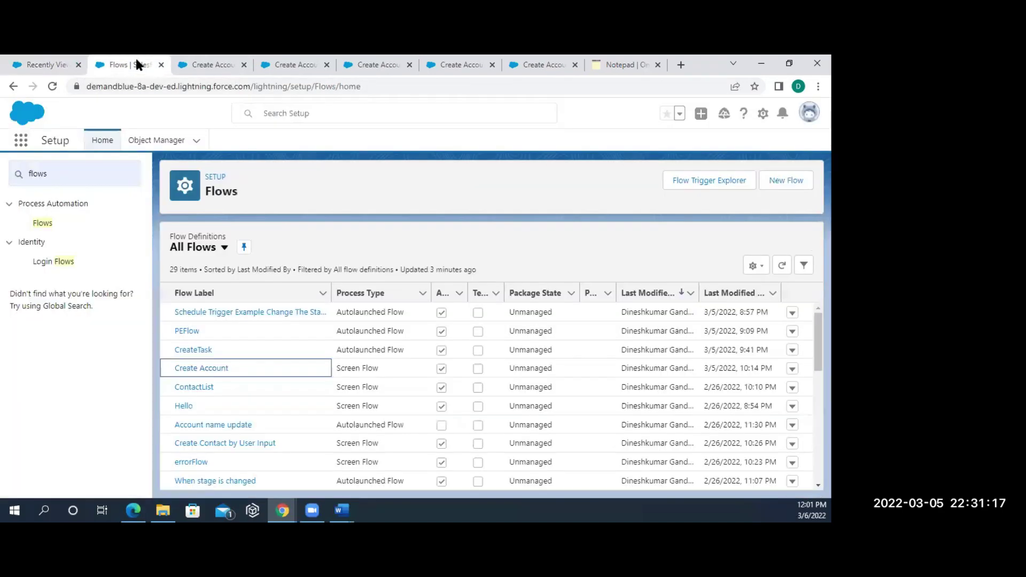
click(199, 65)
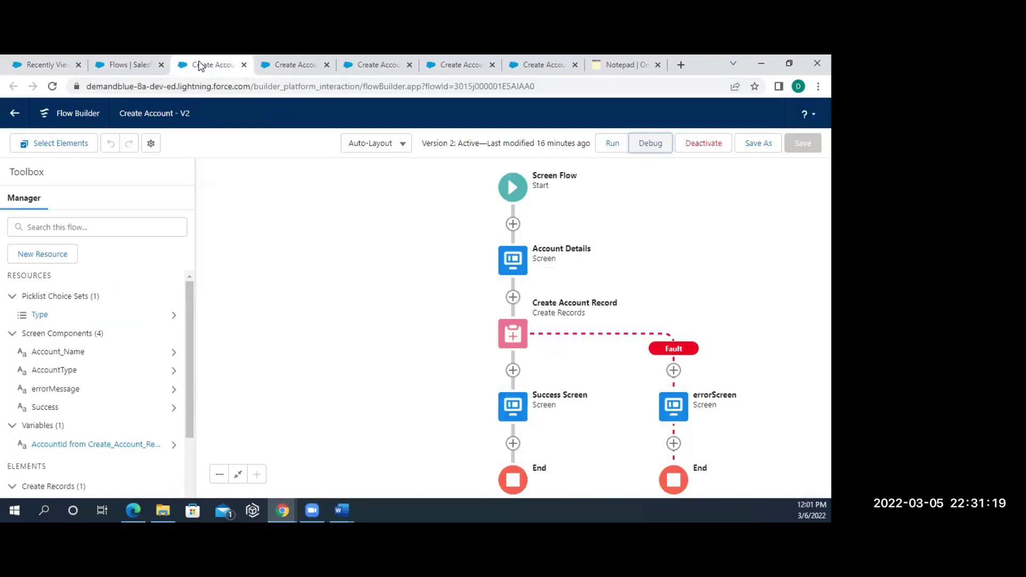
click(115, 65)
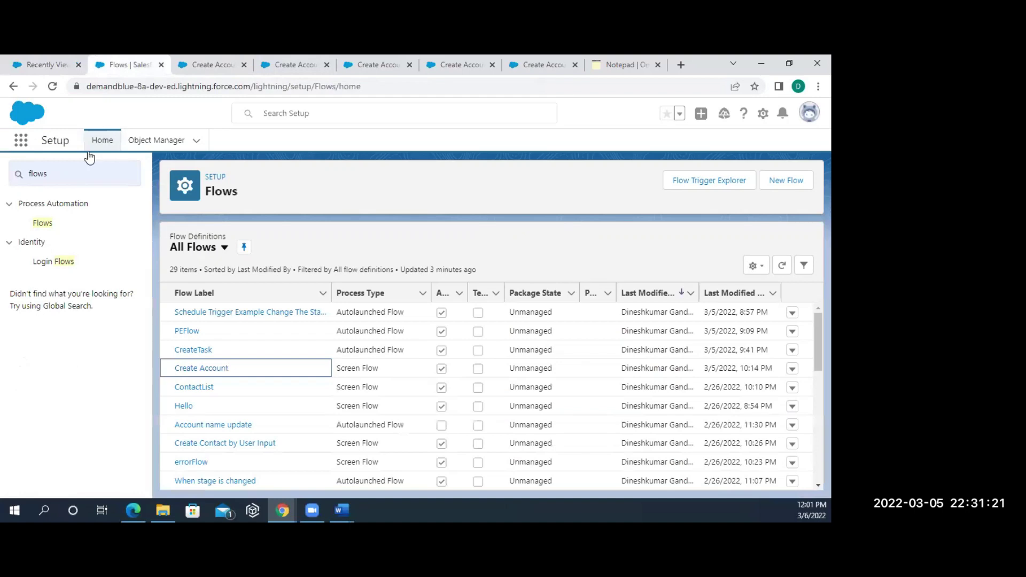
click(67, 180)
key(BackSpace)
key(BackSpace)
key(BackSpace)
key(BackSpace)
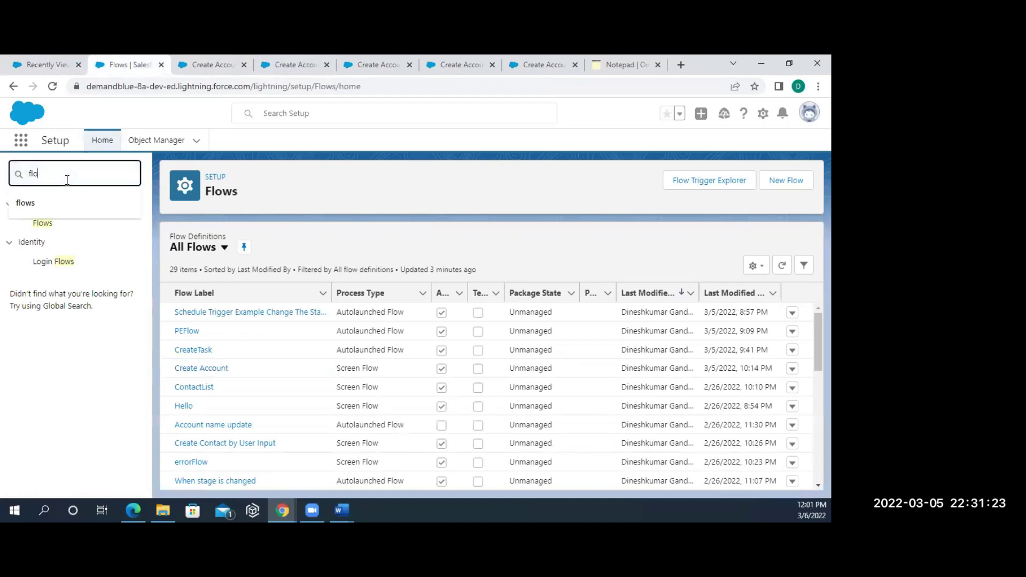
text(proc)
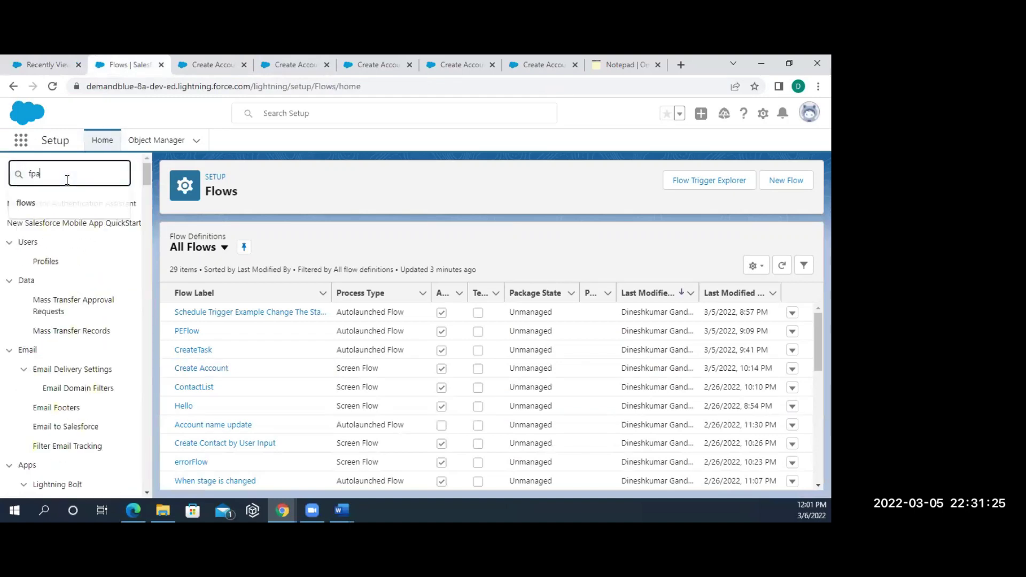
key(BackSpace)
key(BackSpace)
key(BackSpace)
key(BackSpace)
key(BackSpace)
text(pau)
- Open Paused And Failed Flow Interviews and resume the paused Create Account interview
click(97, 225)
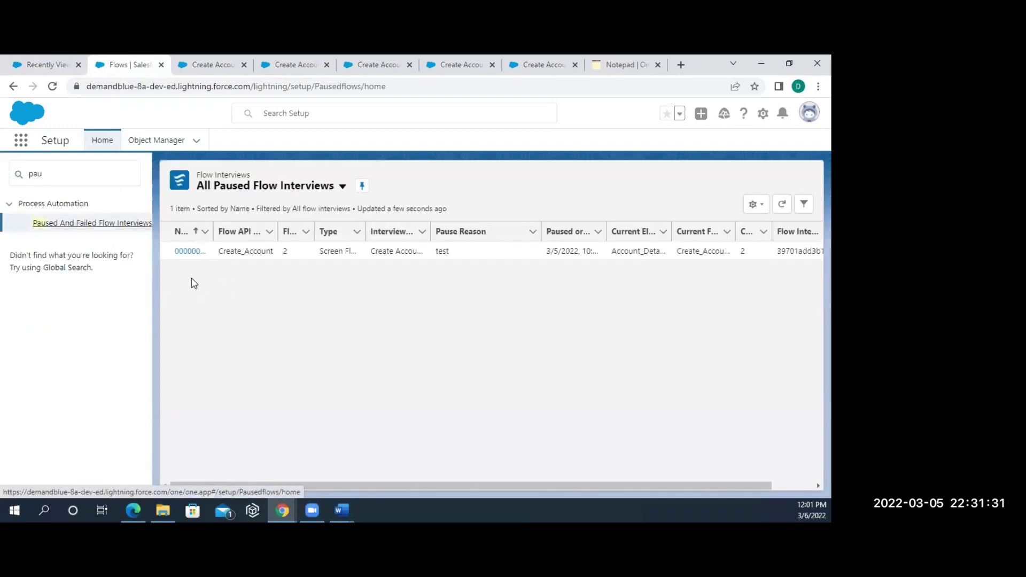
click(195, 255)
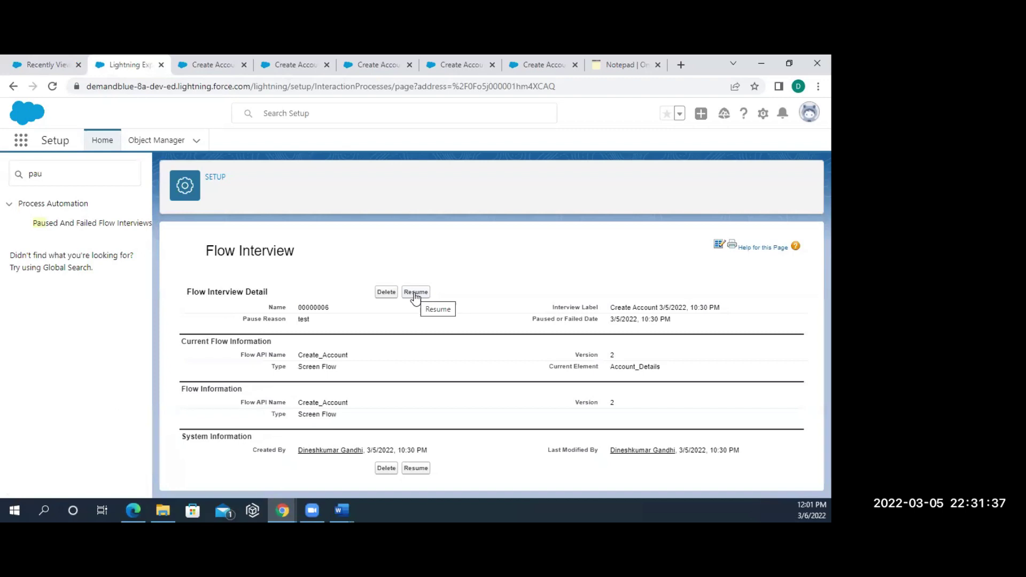
click(416, 293)
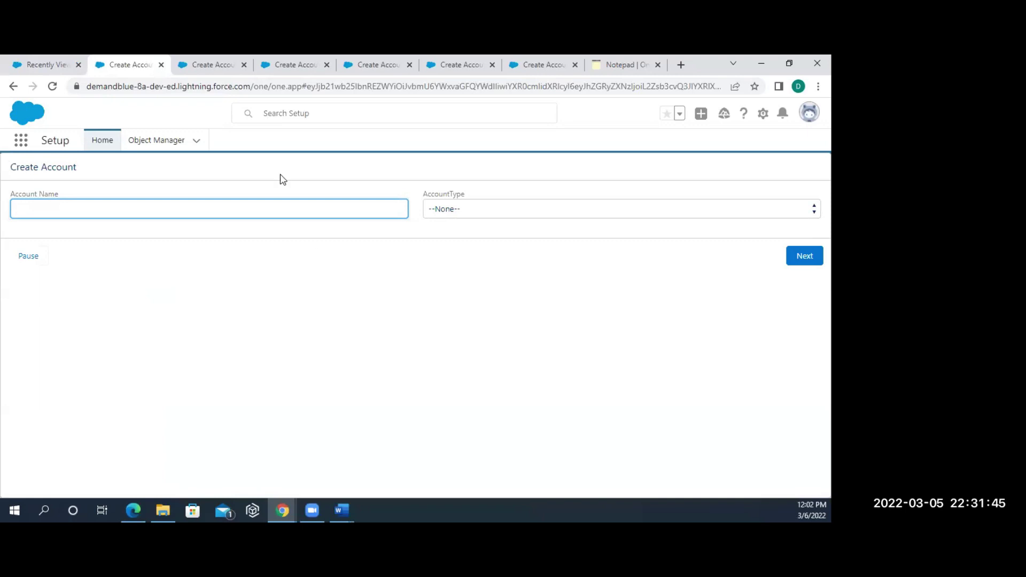
- Enter 'Dtestv2' as the Account Name in the resumed flow and advance it to Success
click(296, 69)
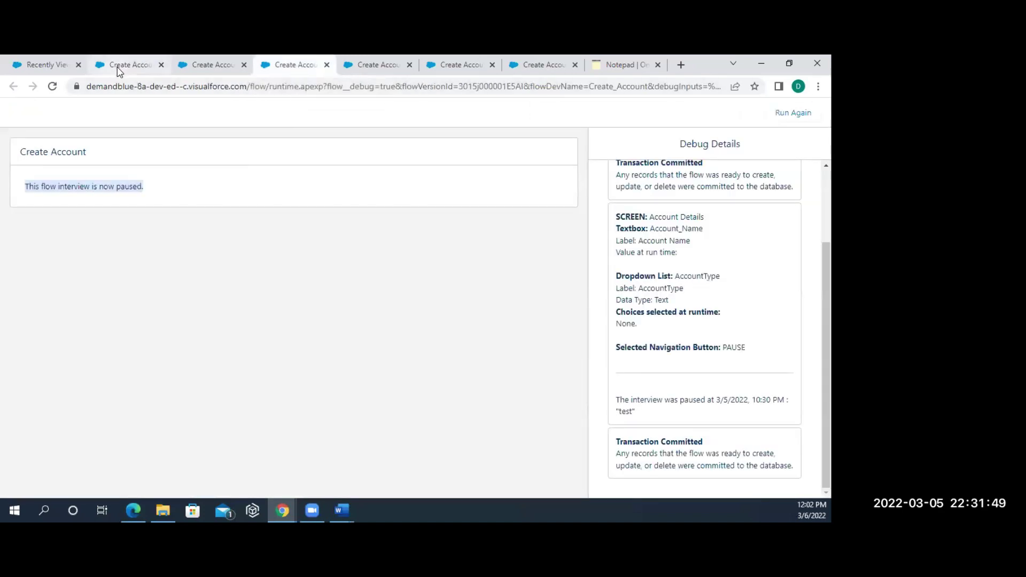
click(120, 72)
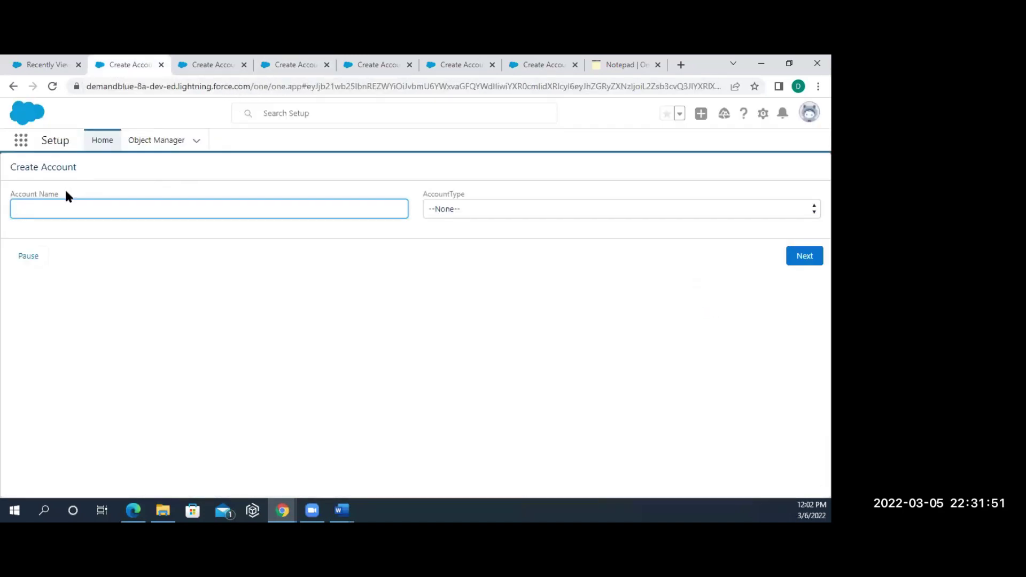
text(Dtestv2)
click(805, 256)
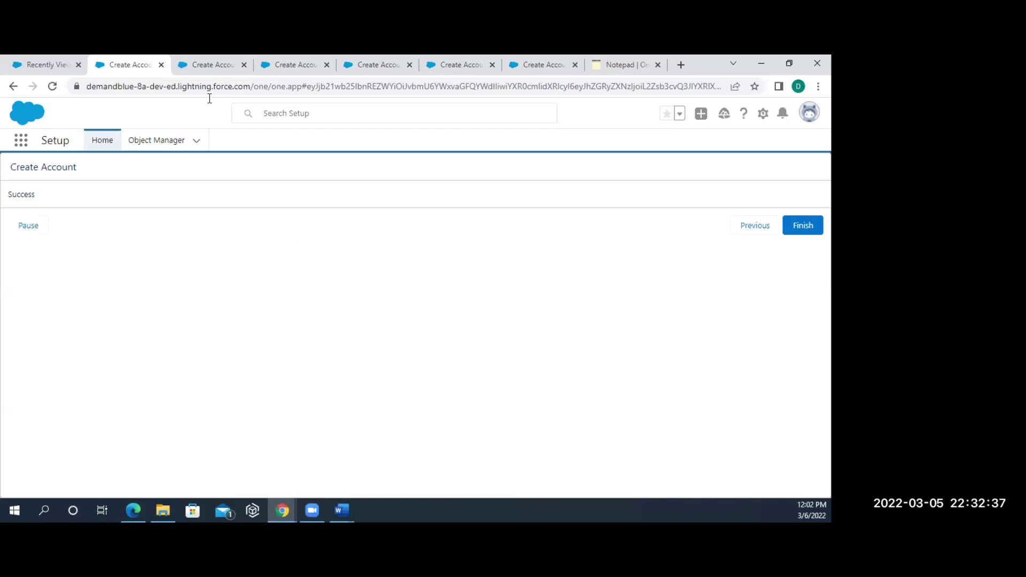
- Close the finished interview tab and bring up the Create Account Record element's actions
click(162, 65)
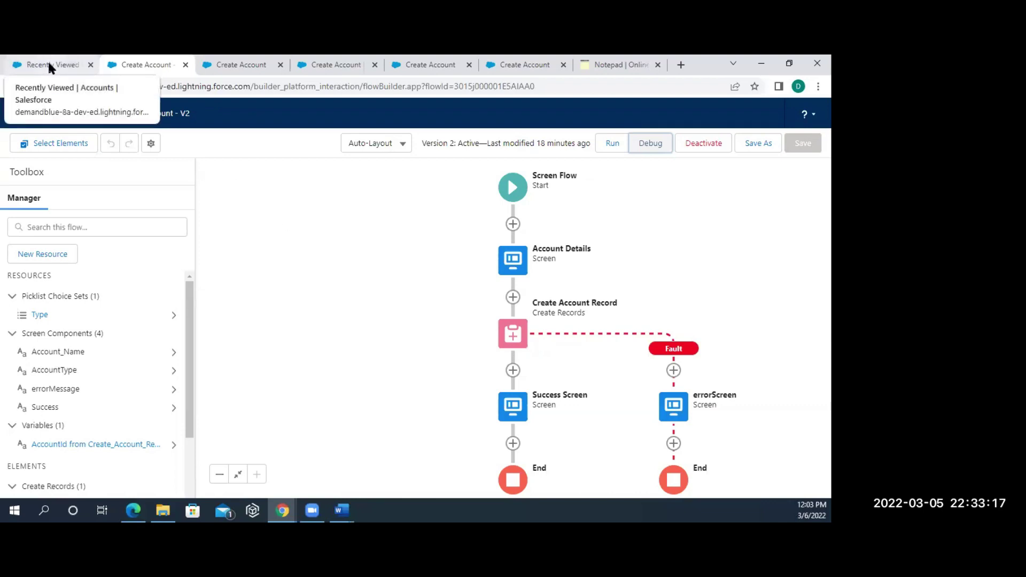
click(519, 342)
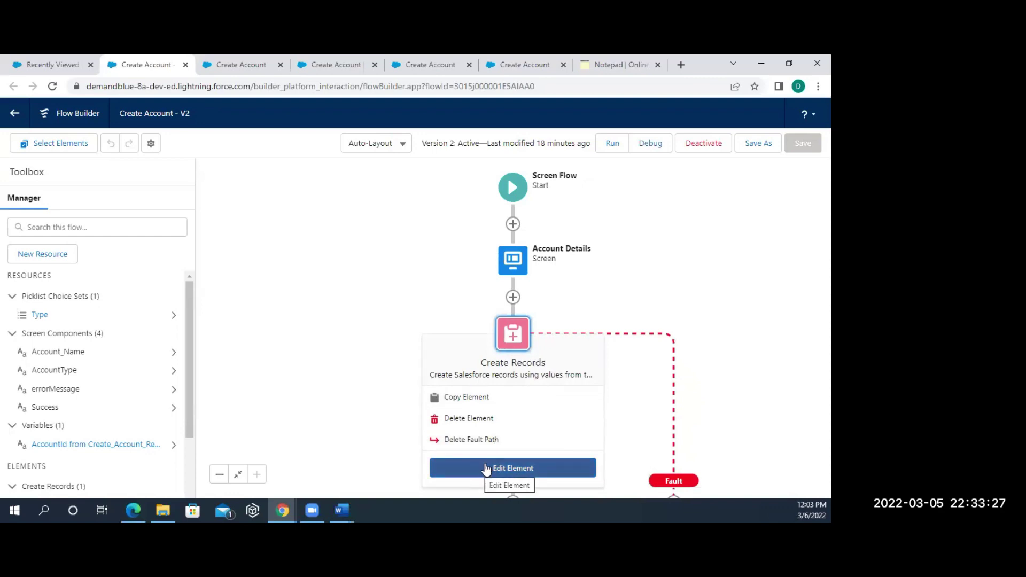
- Review the Create Account Record element's settings, then close its editor unchanged
click(485, 468)
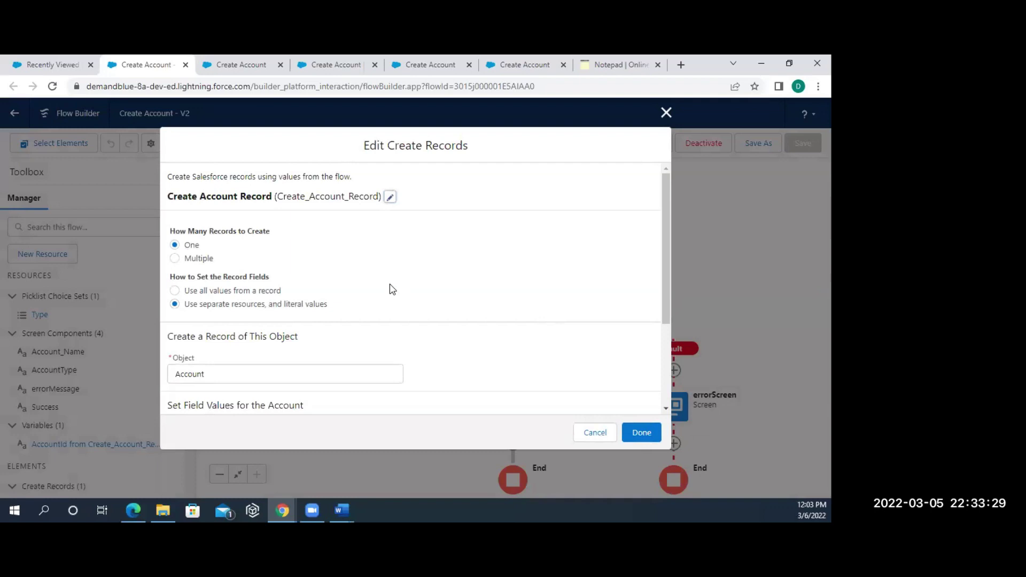
scroll(345, 293, down, 1)
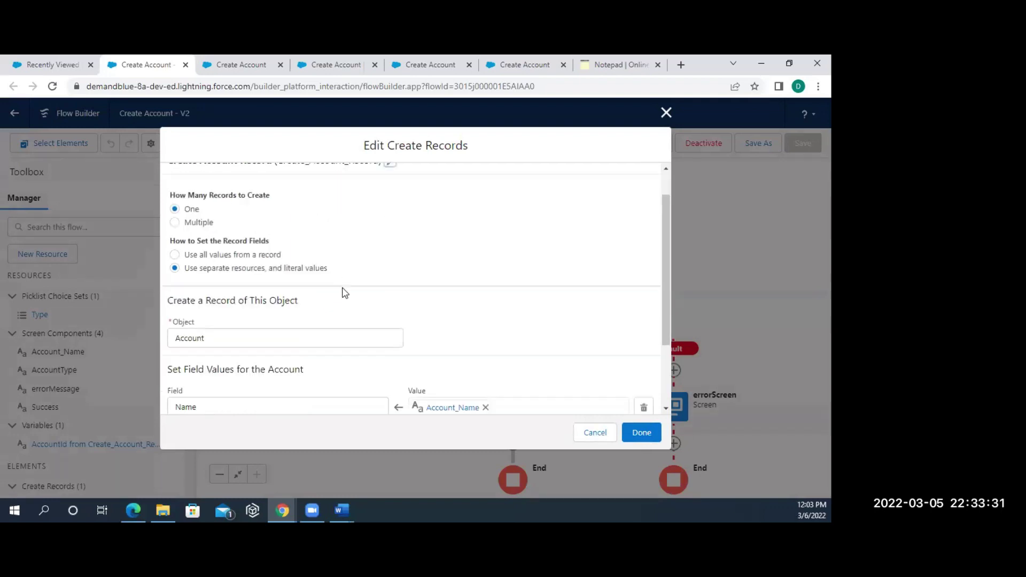
scroll(345, 292, down, 3)
scroll(345, 292, up, 4)
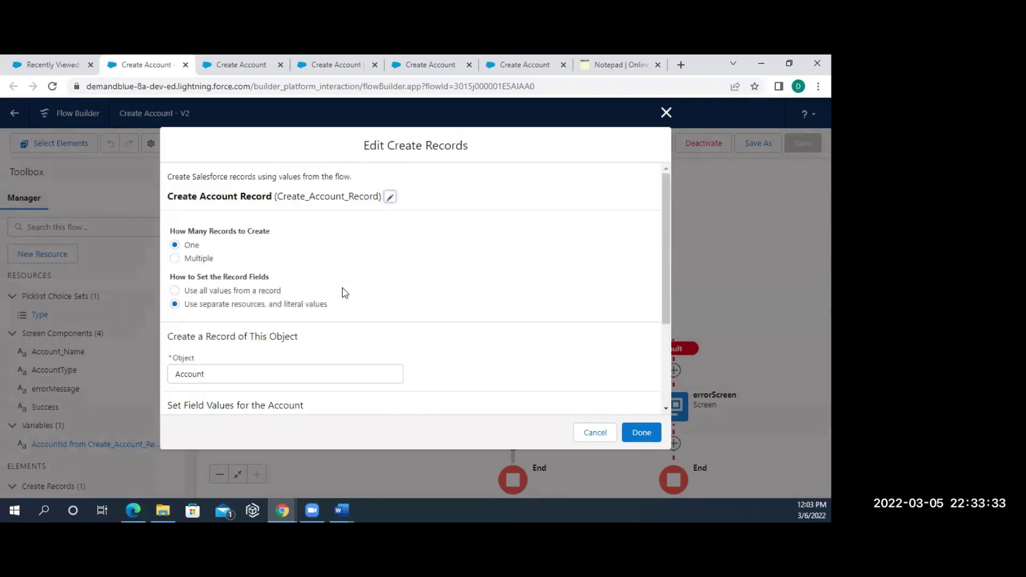
click(666, 112)
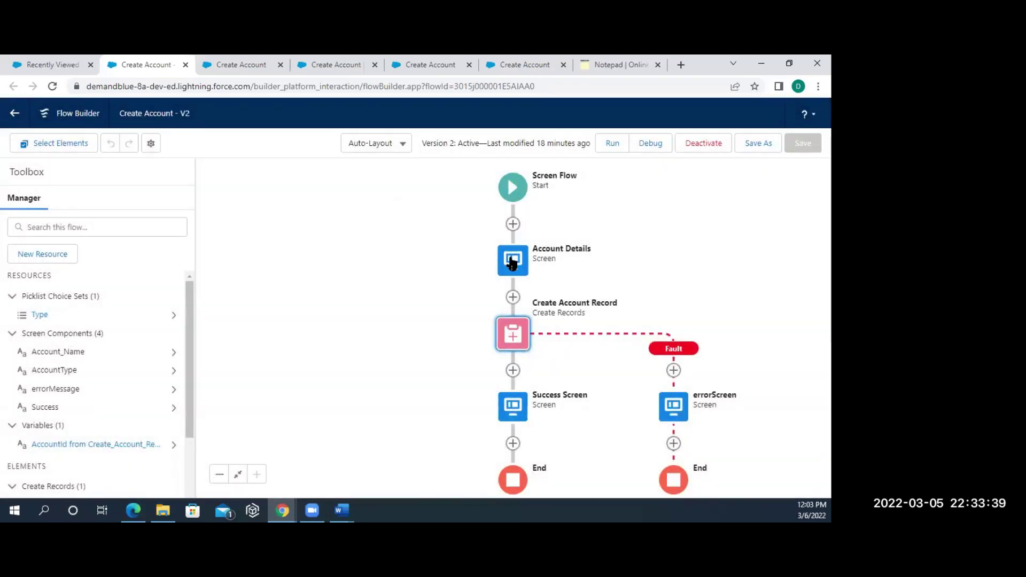
- Hide the Account Details screen footer by unchecking Show Footer
click(512, 263)
click(450, 382)
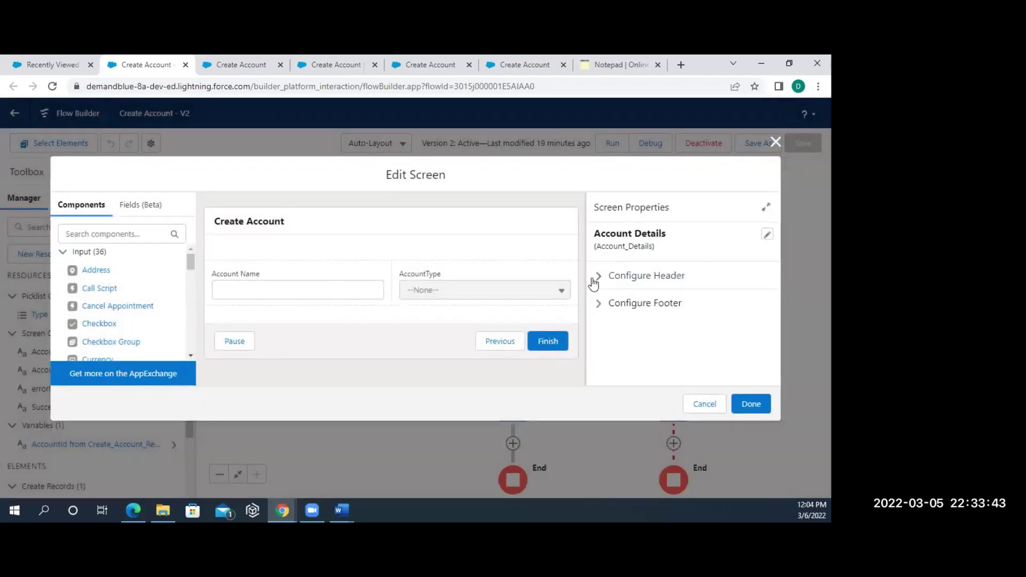
click(598, 276)
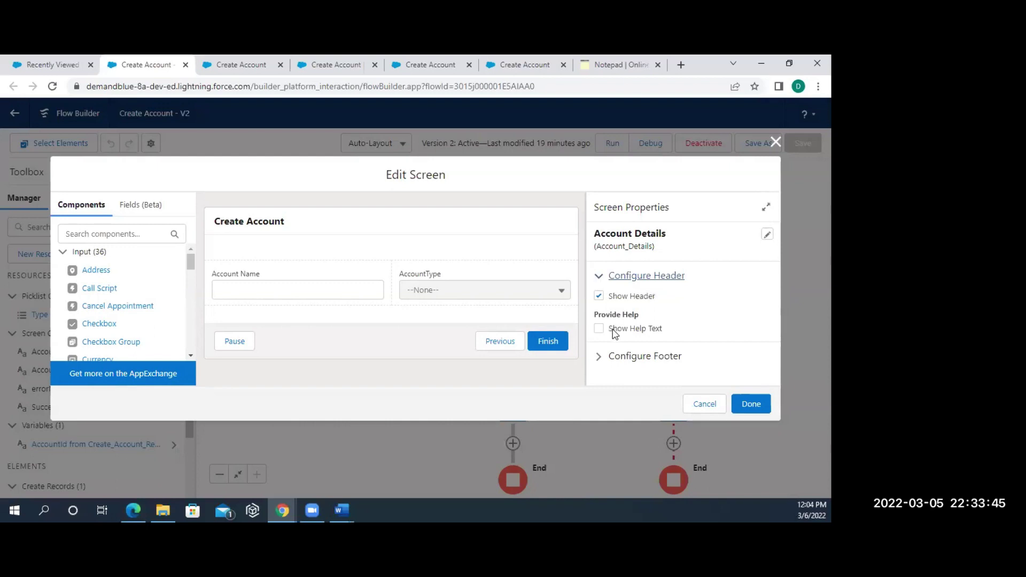
click(601, 354)
scroll(600, 357, down, 2)
scroll(601, 359, down, 3)
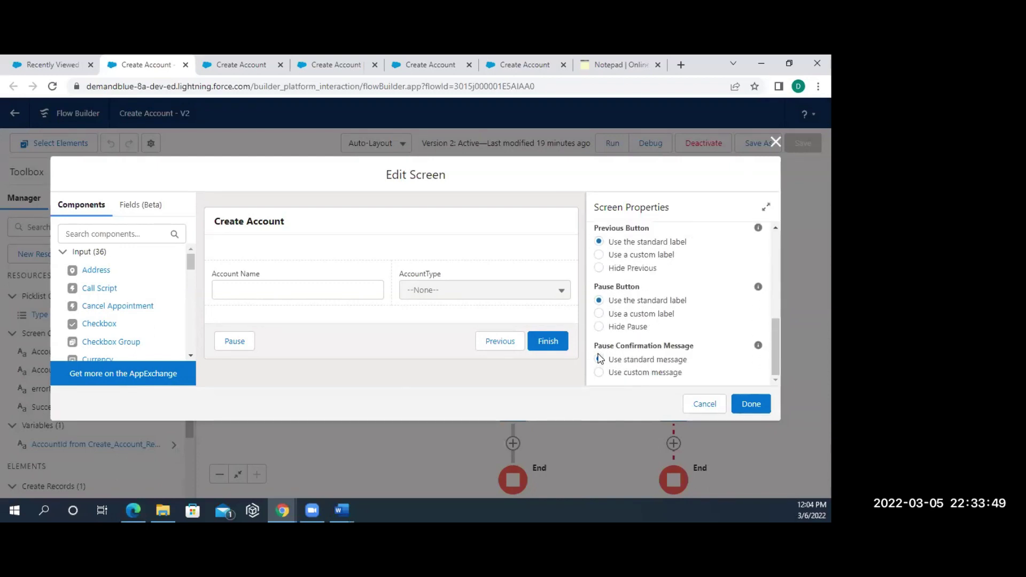
scroll(600, 359, up, 5)
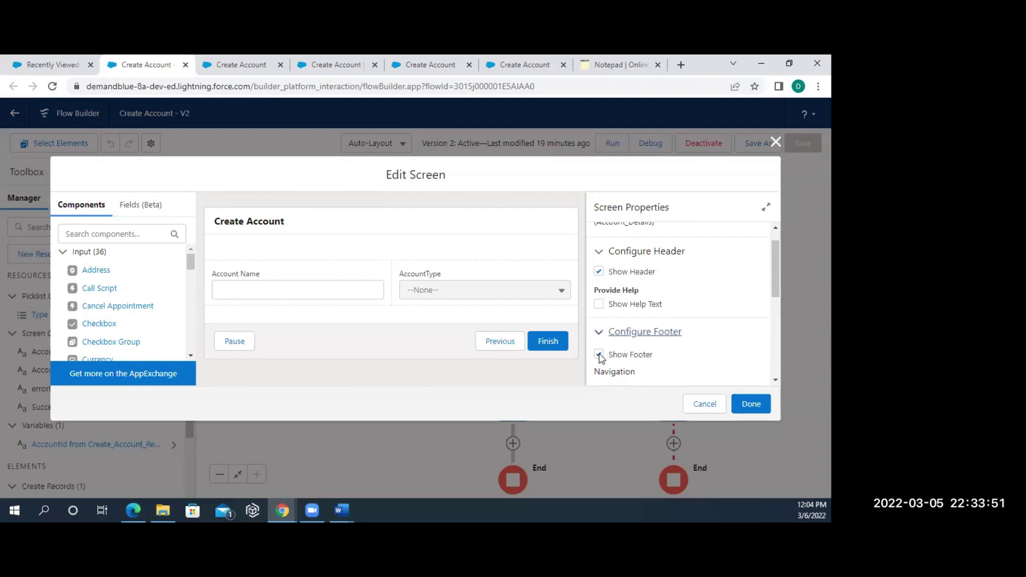
click(599, 355)
click(745, 405)
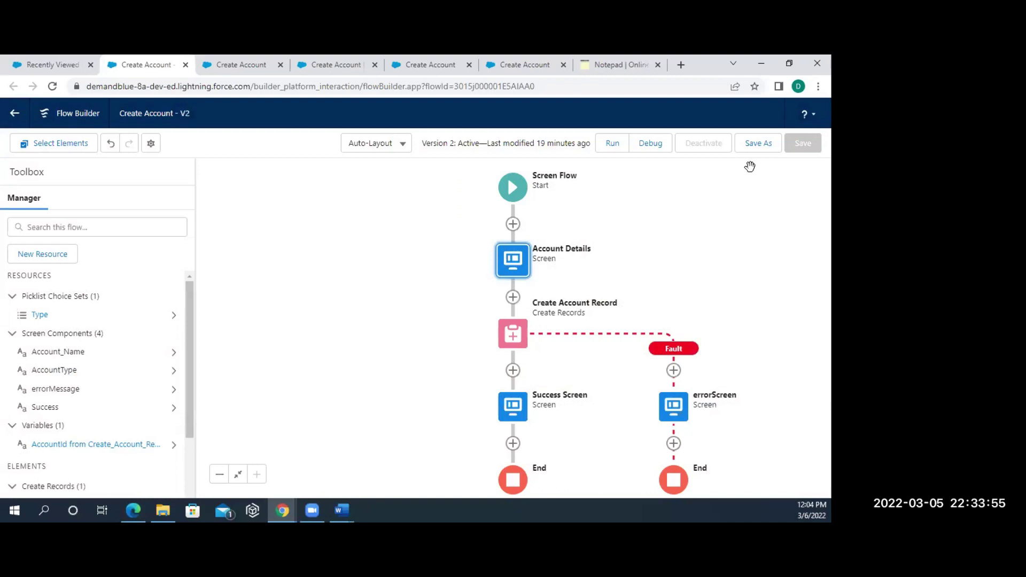
- Save the flow as new version V3 and read the Account Details missing-navigation warning
click(758, 141)
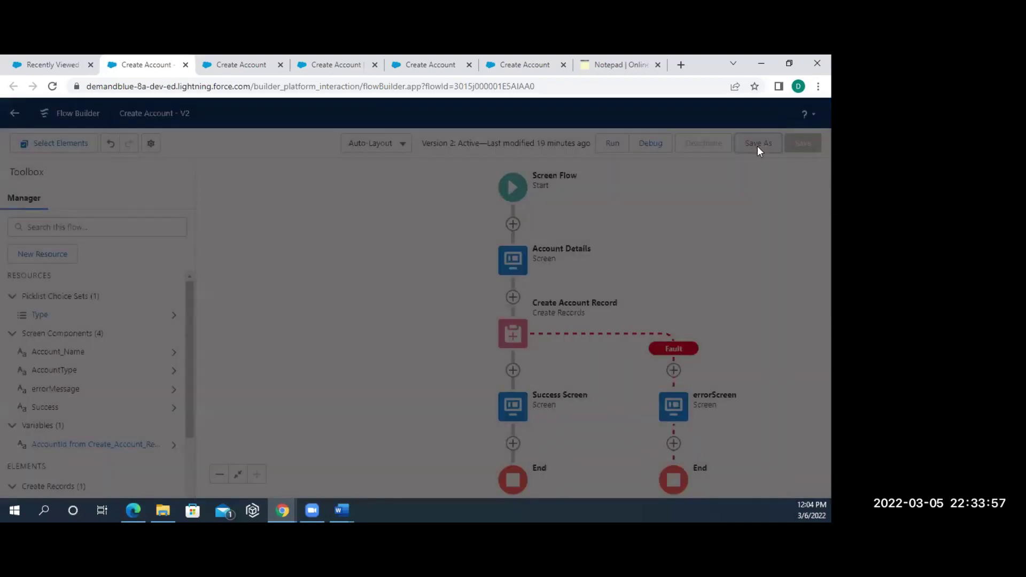
click(650, 390)
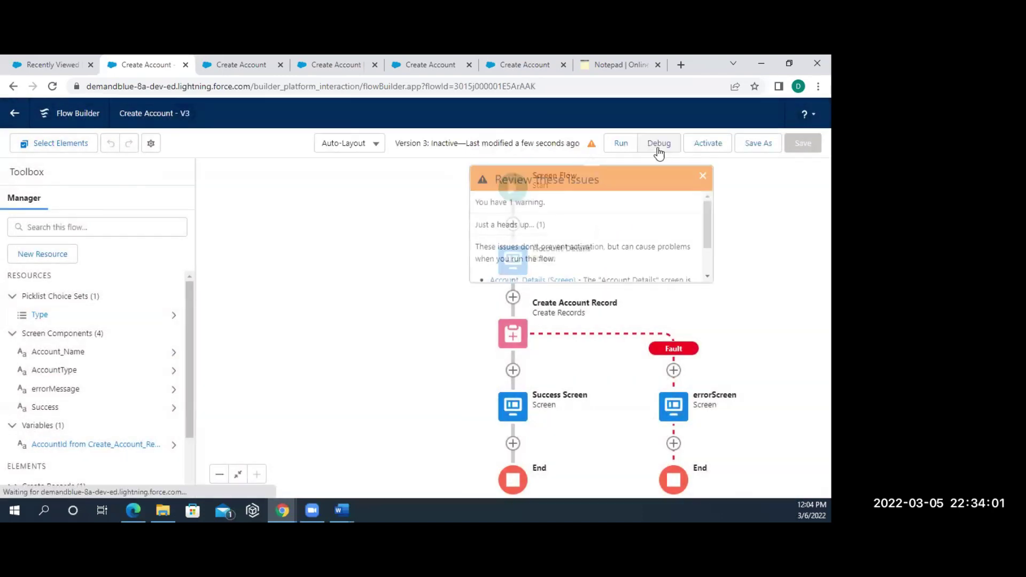
scroll(577, 240, down, 1)
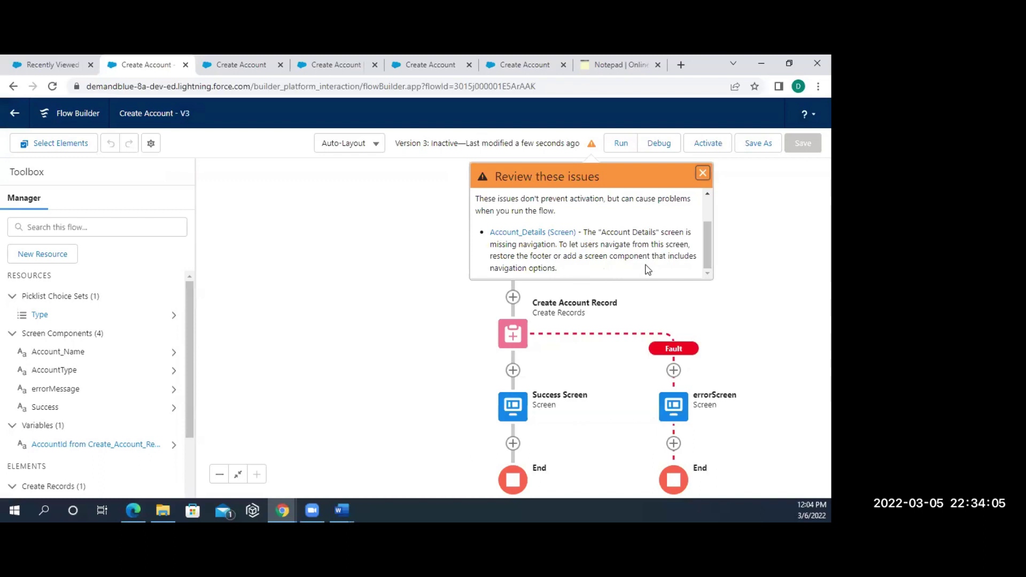
drag(584, 232, 597, 271)
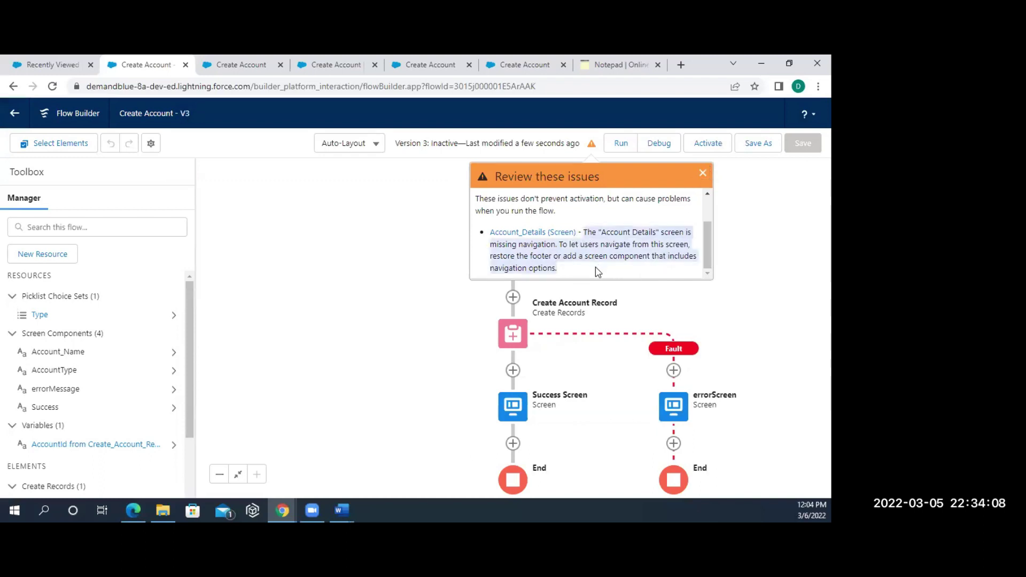
click(703, 173)
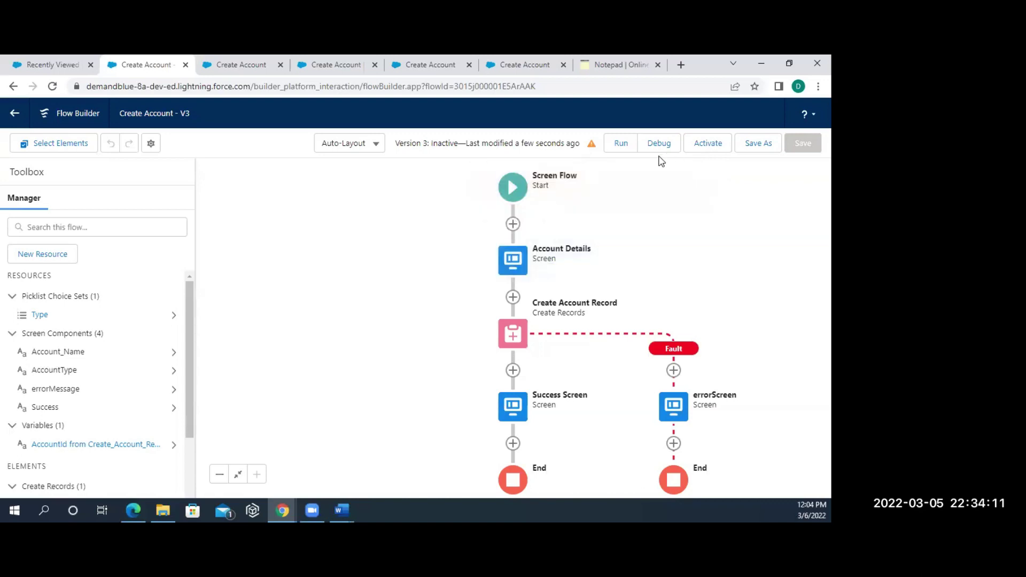
click(513, 272)
click(488, 382)
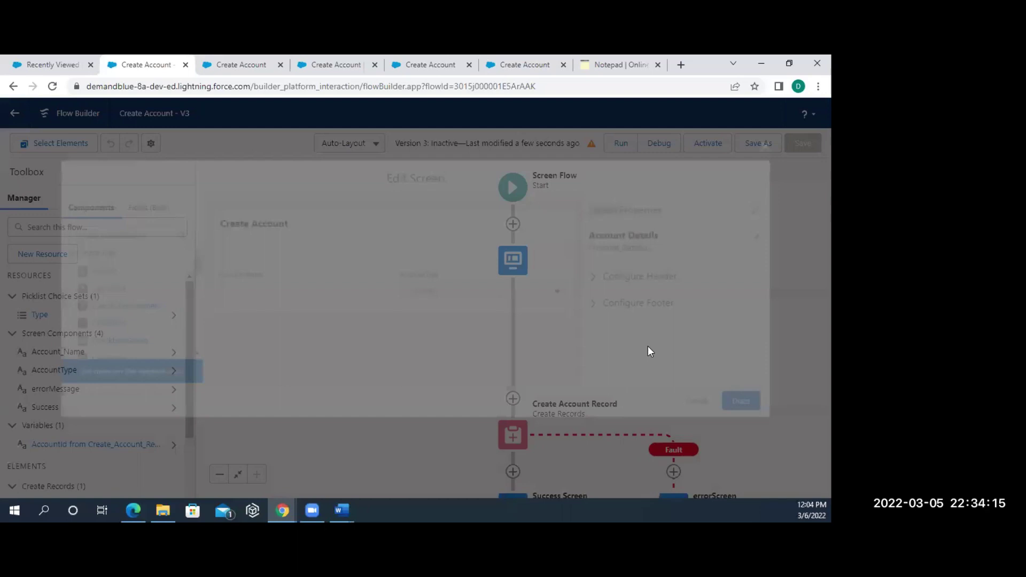
- Turn the Account Details footer back on with the Pause button set to Hide Pause
click(615, 302)
click(612, 324)
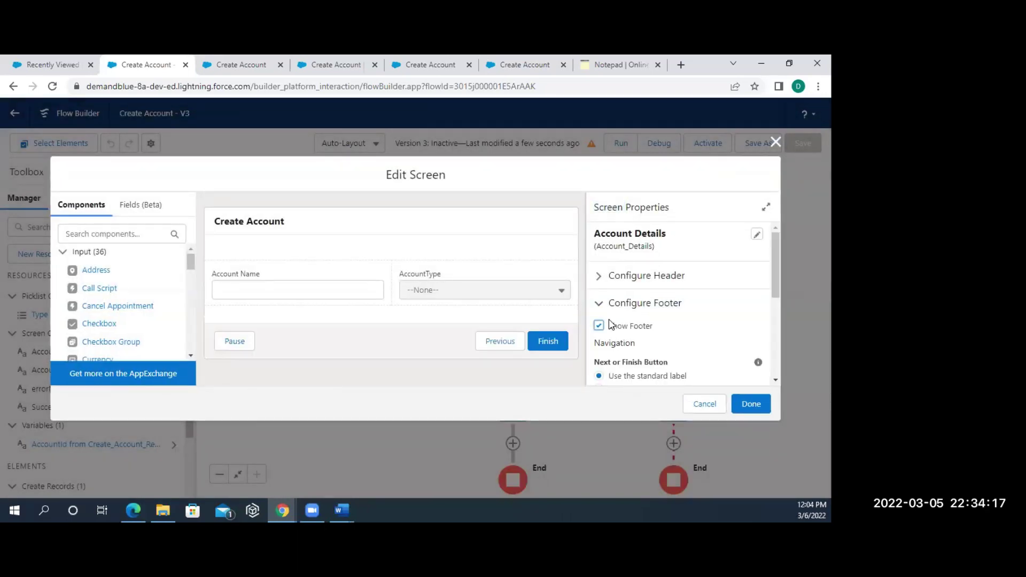
scroll(612, 325, down, 3)
scroll(612, 324, down, 1)
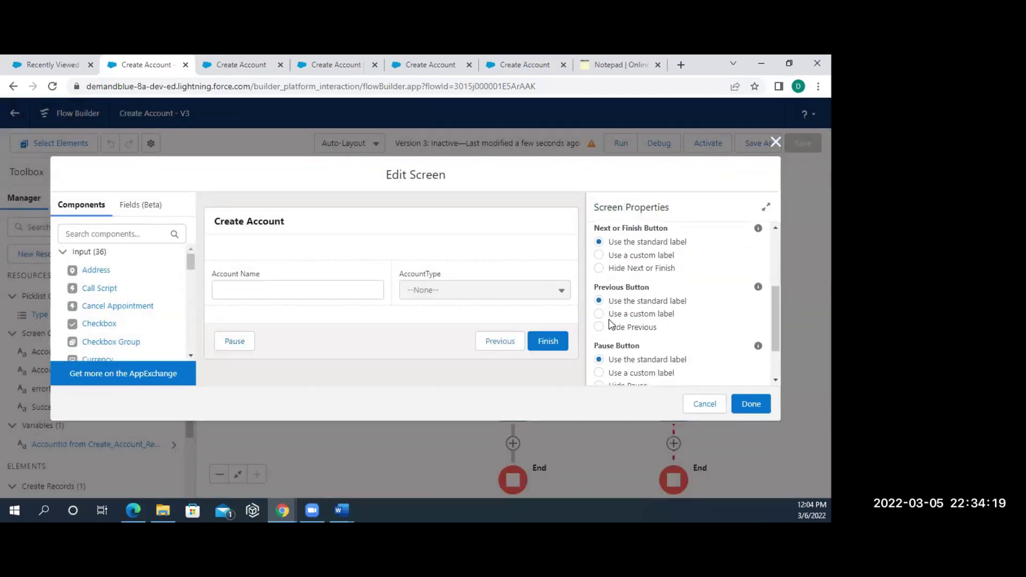
scroll(632, 327, down, 1)
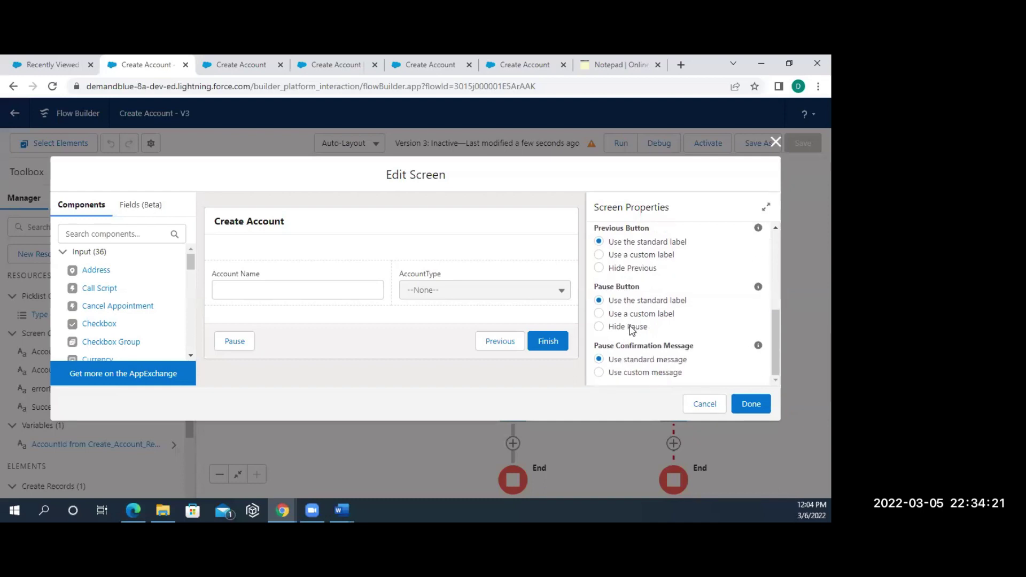
click(631, 328)
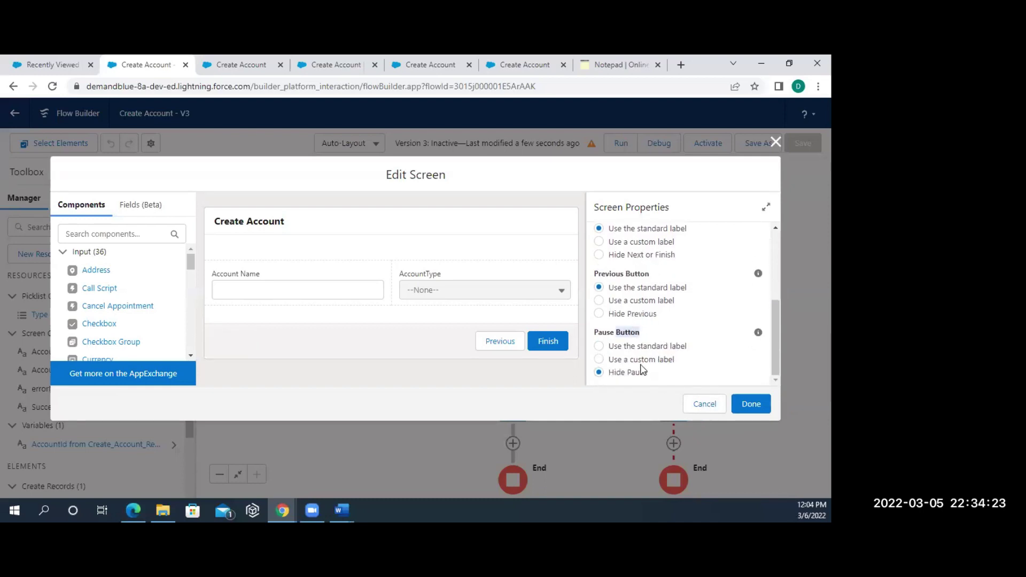
click(751, 405)
click(771, 143)
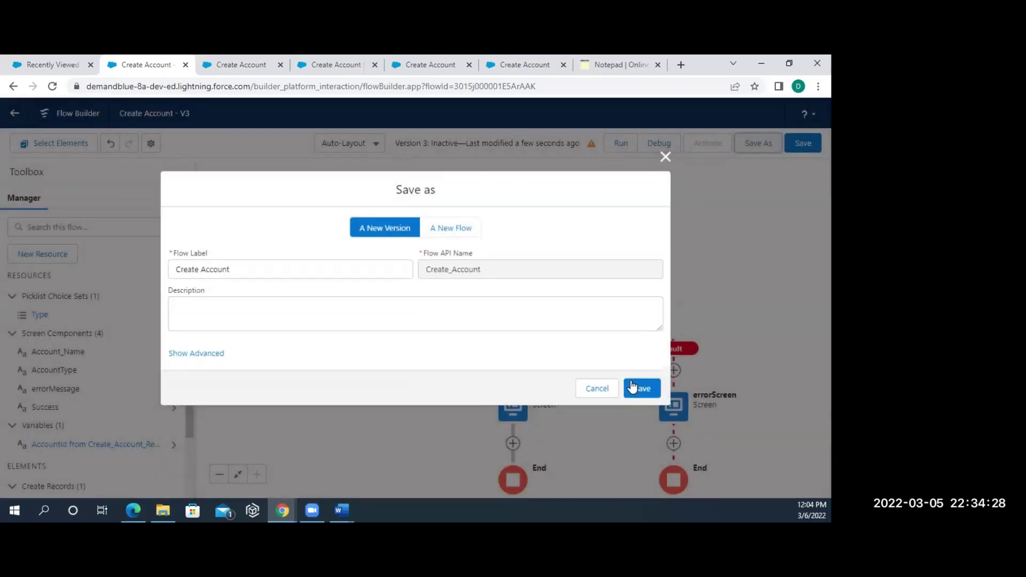
- Save as version V4, debug-run the flow, and check the paused interview tab
click(633, 385)
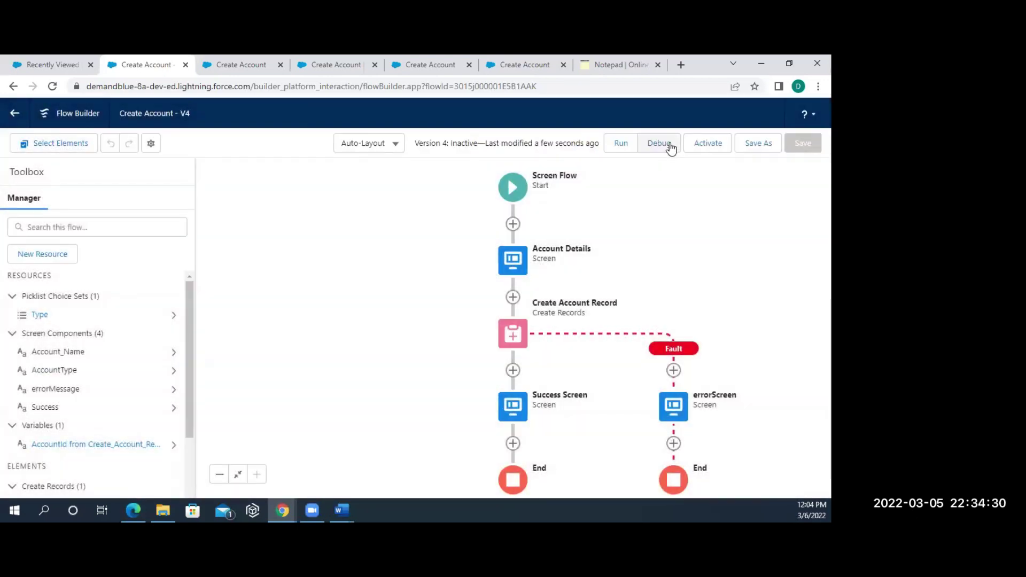
click(669, 144)
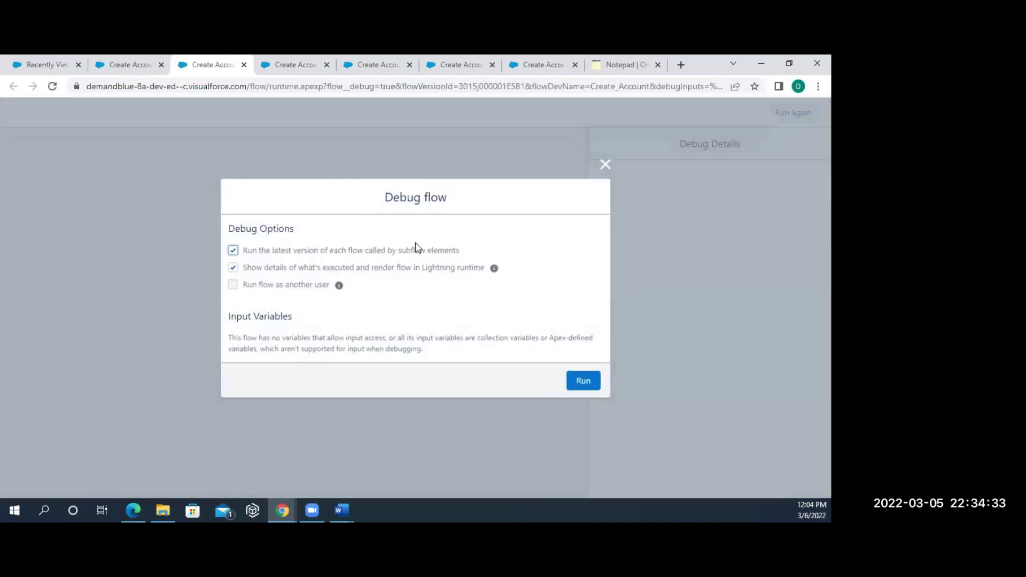
click(588, 388)
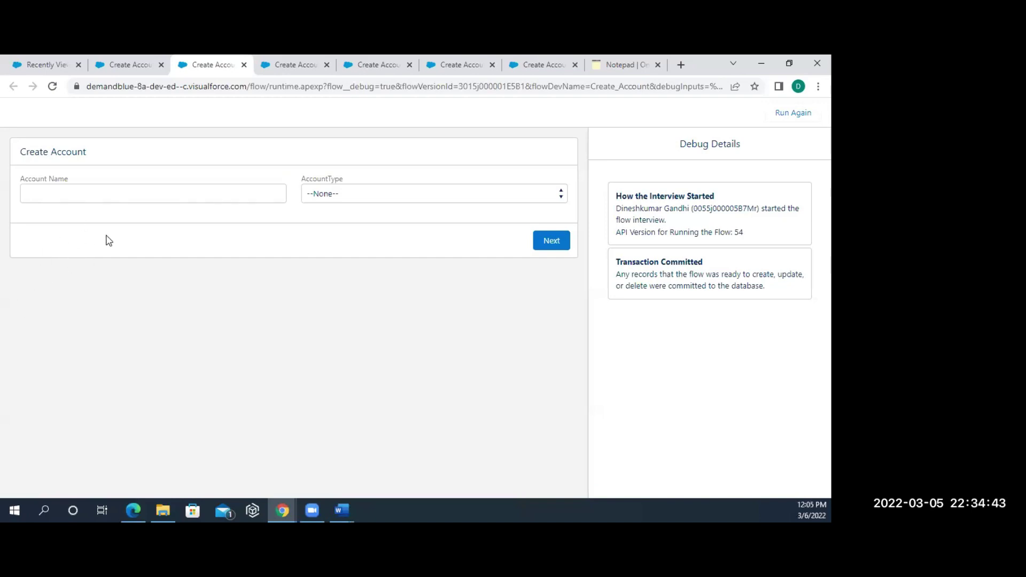
click(288, 73)
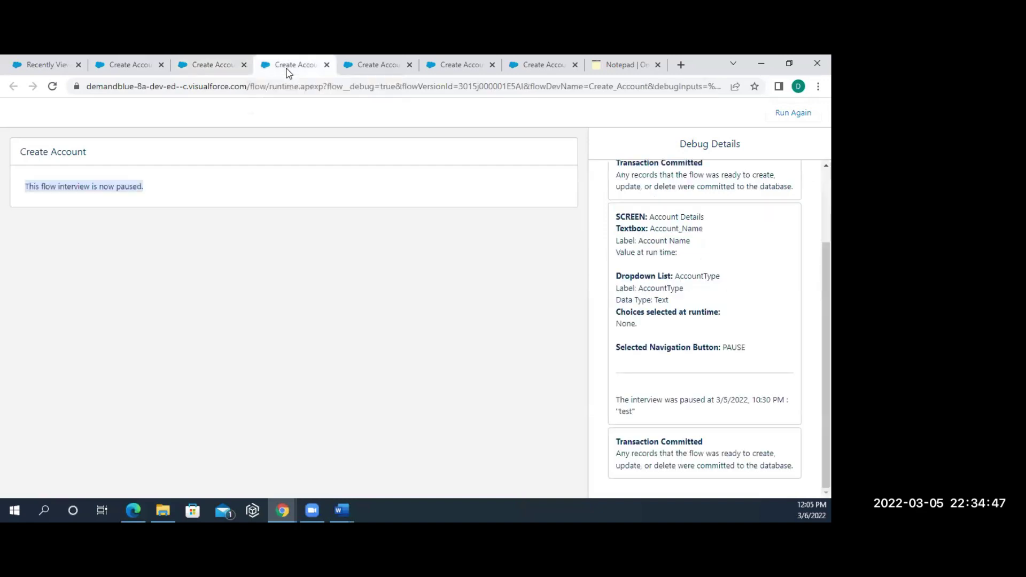
click(130, 72)
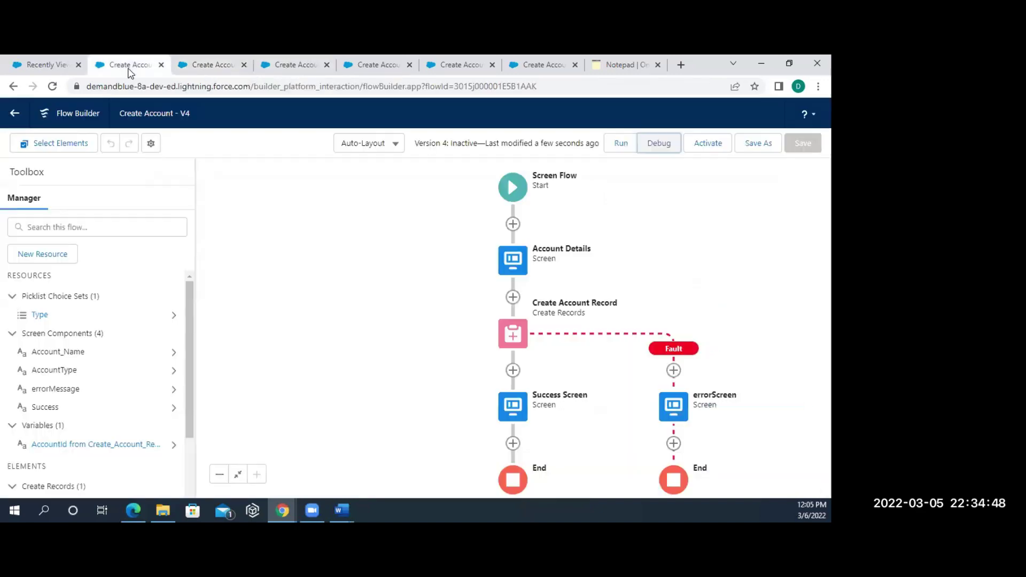
- Open the Account Details screen for editing and expand its footer settings
click(513, 262)
click(533, 373)
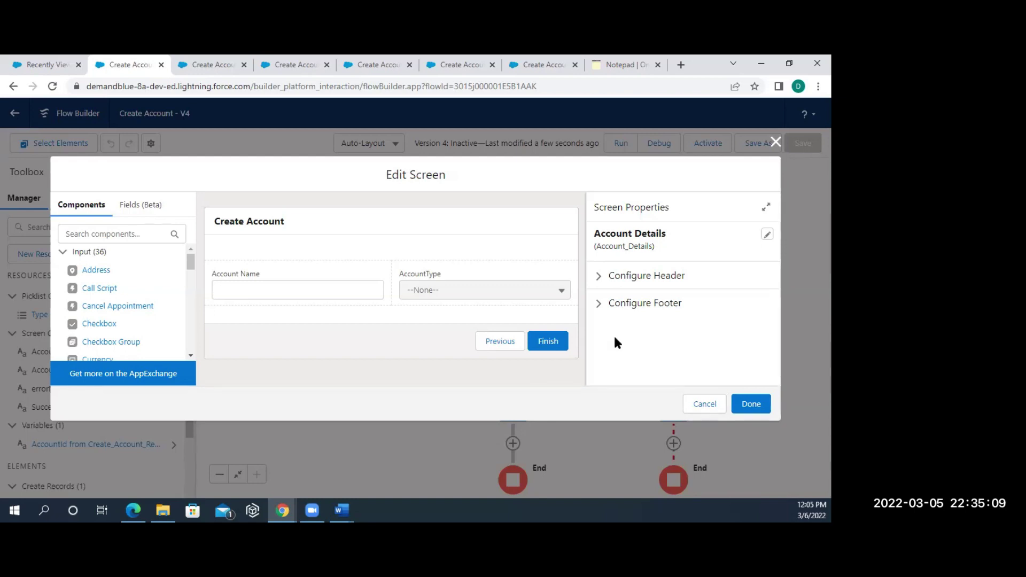
click(603, 310)
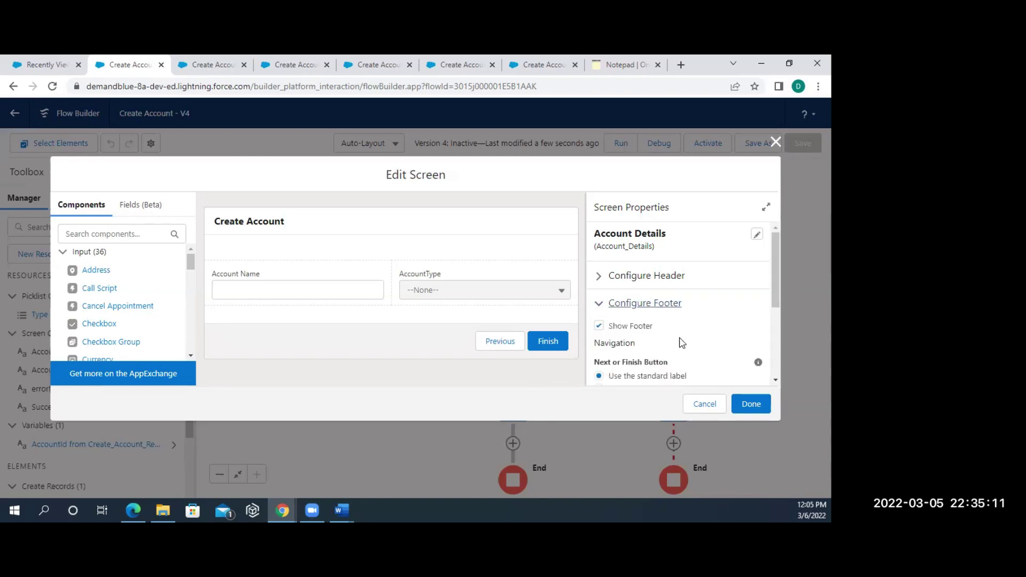
scroll(679, 339, down, 3)
scroll(679, 340, up, 3)
scroll(664, 327, down, 3)
scroll(666, 331, up, 3)
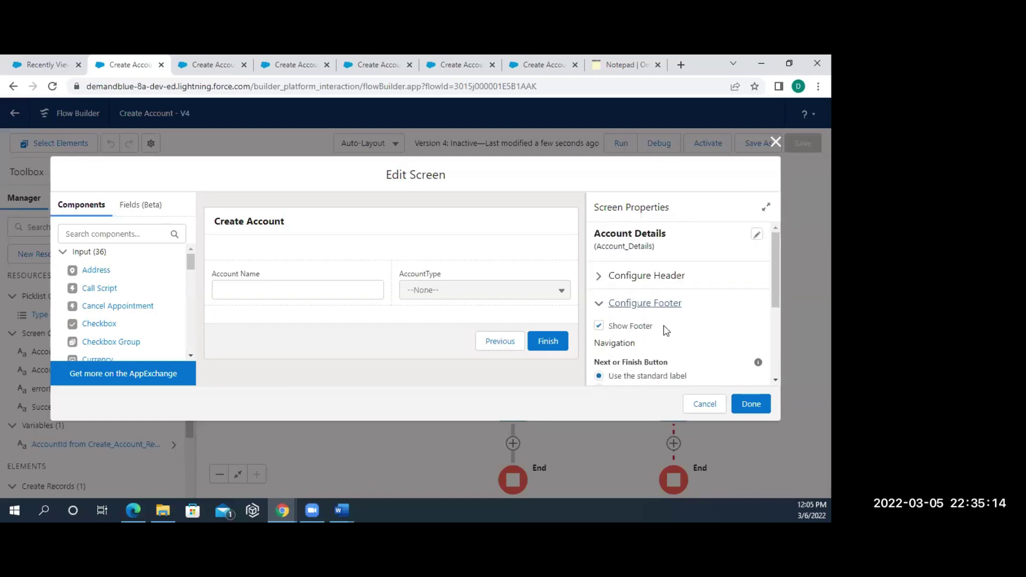
- Keep Show Header on and set the Pause button to 'Use the standard label'
click(599, 277)
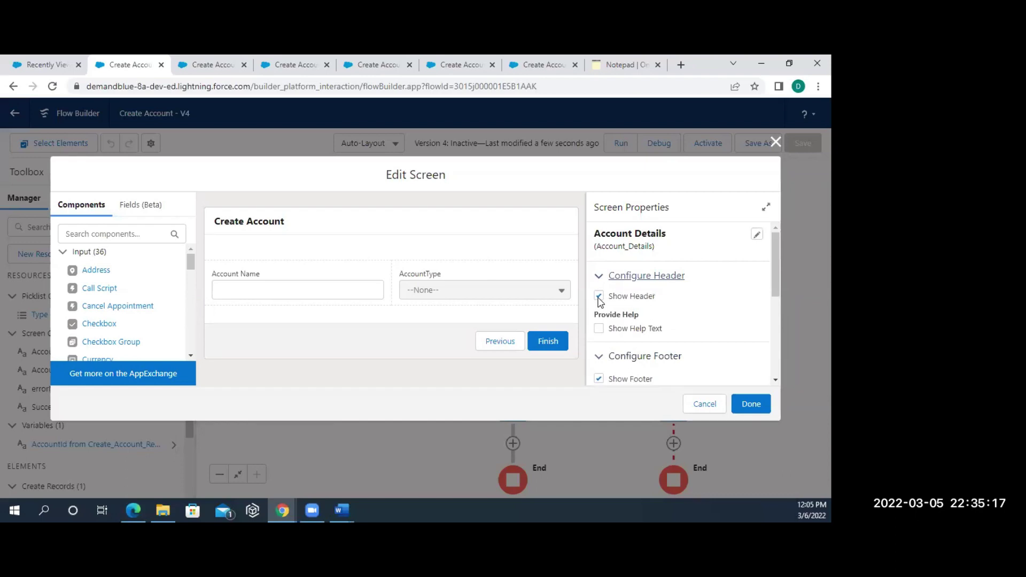
click(598, 297)
click(598, 297)
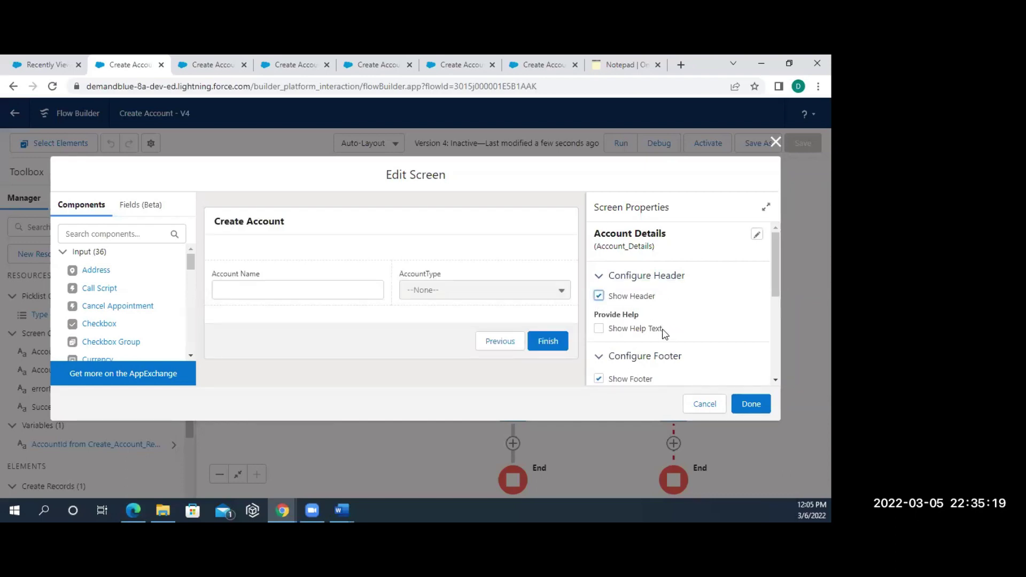
scroll(662, 334, down, 5)
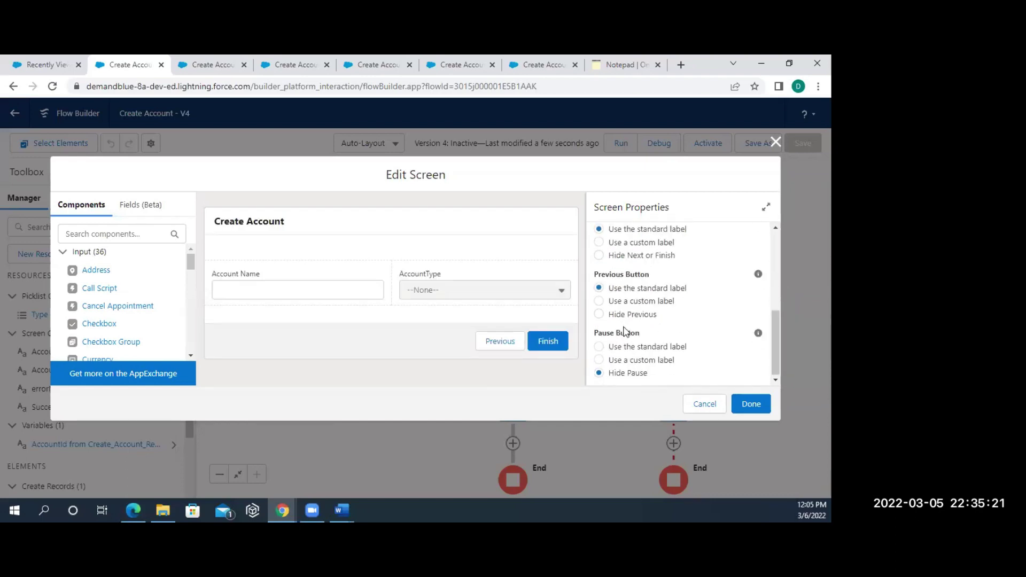
click(631, 348)
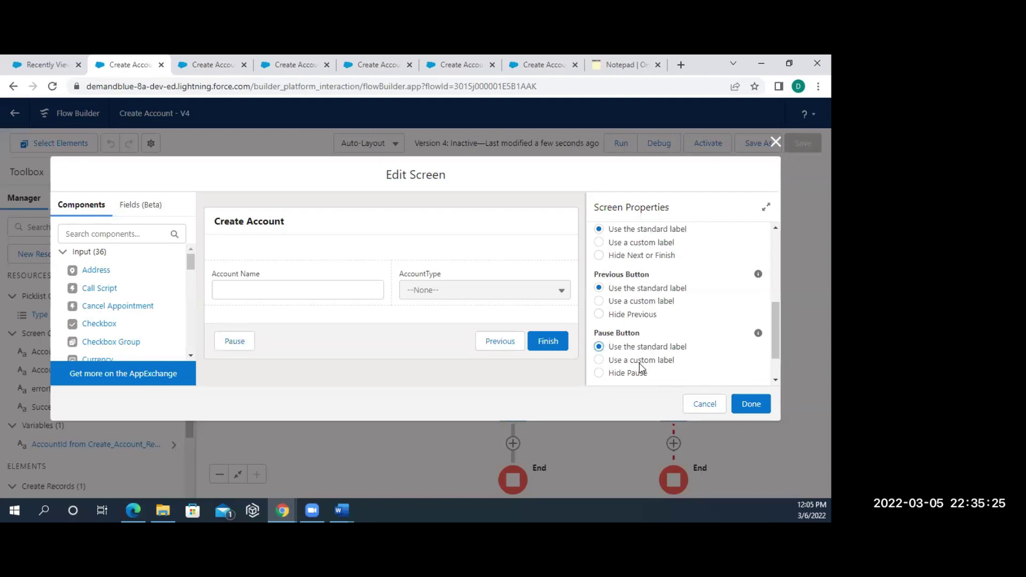
click(641, 363)
double_click(652, 363)
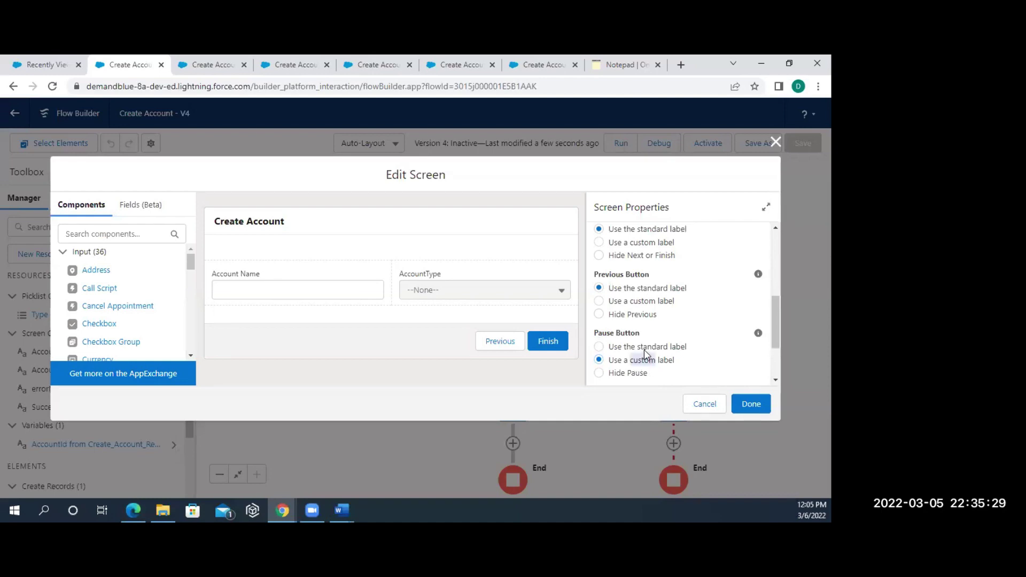
click(644, 349)
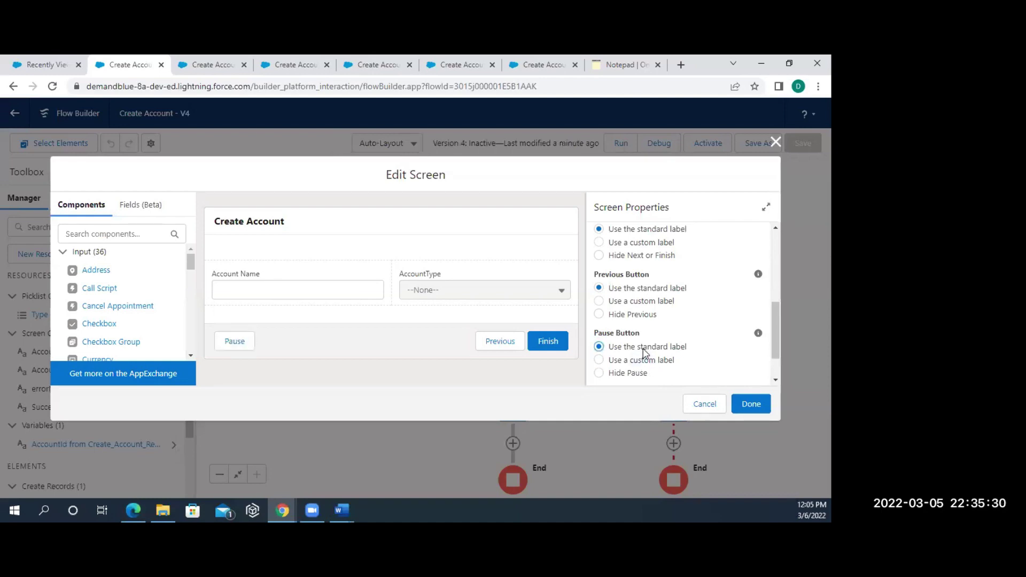
click(754, 406)
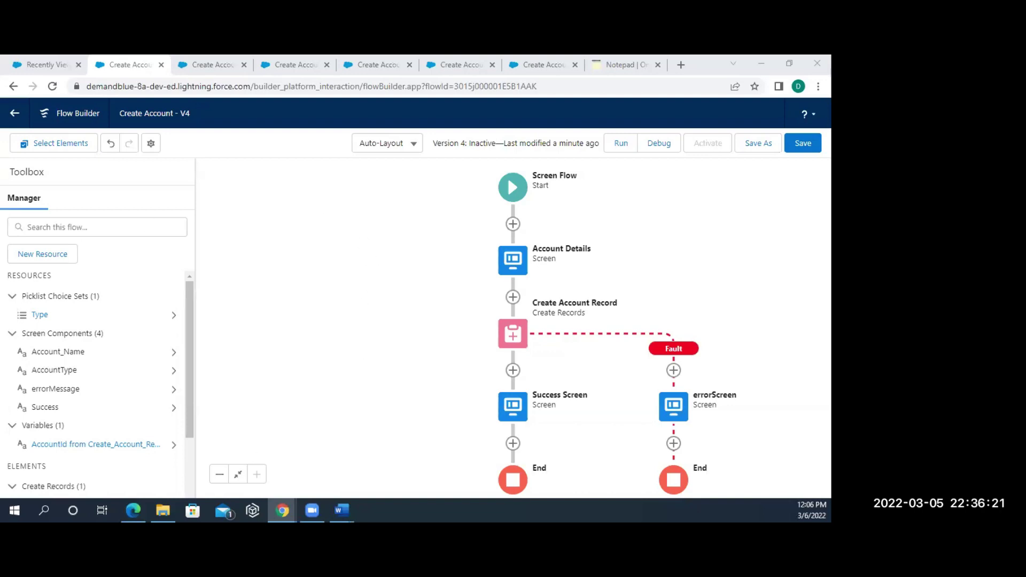
click(514, 299)
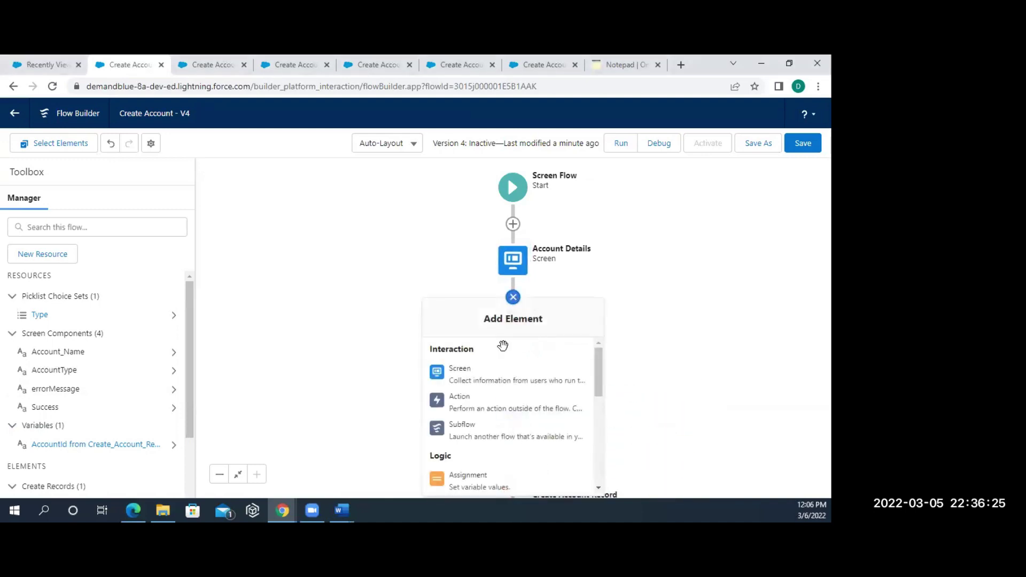
scroll(488, 424, down, 5)
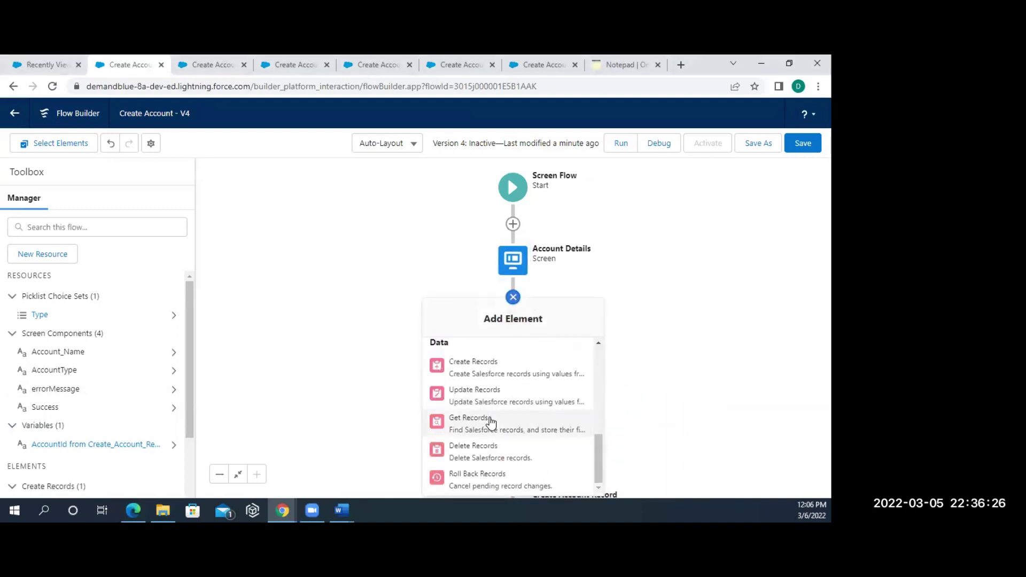
click(476, 476)
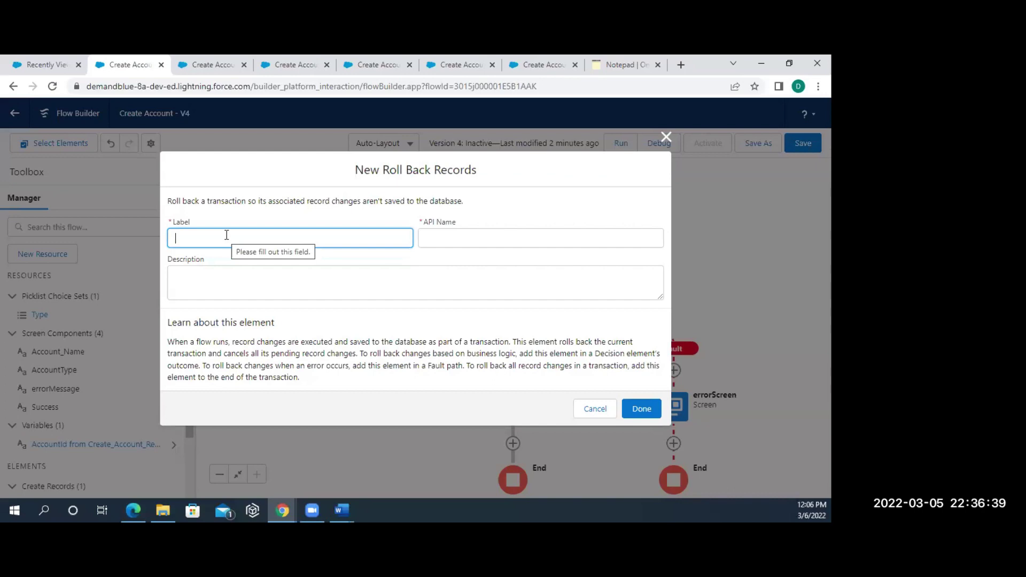
click(369, 205)
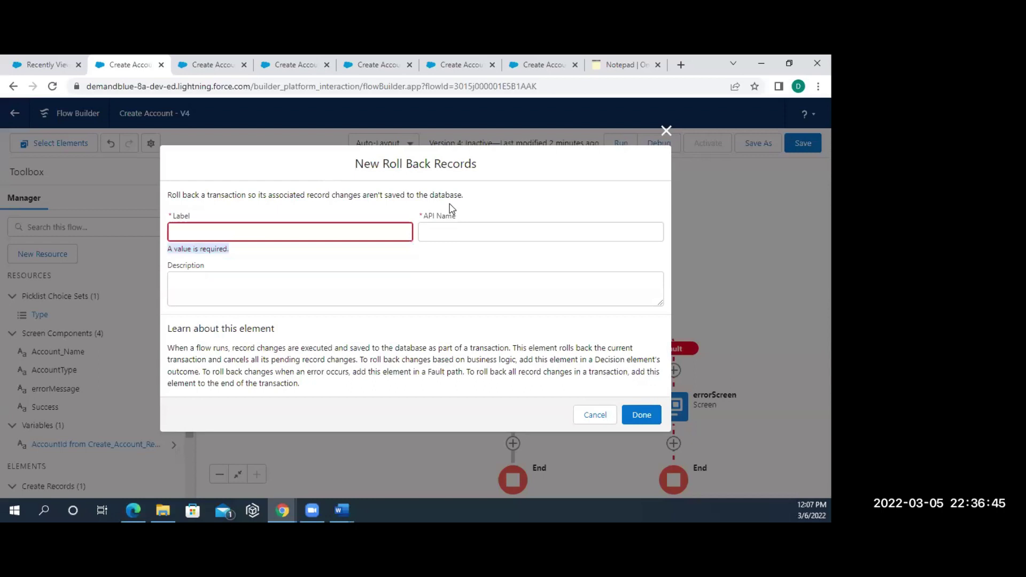
click(469, 193)
drag(469, 194, 166, 199)
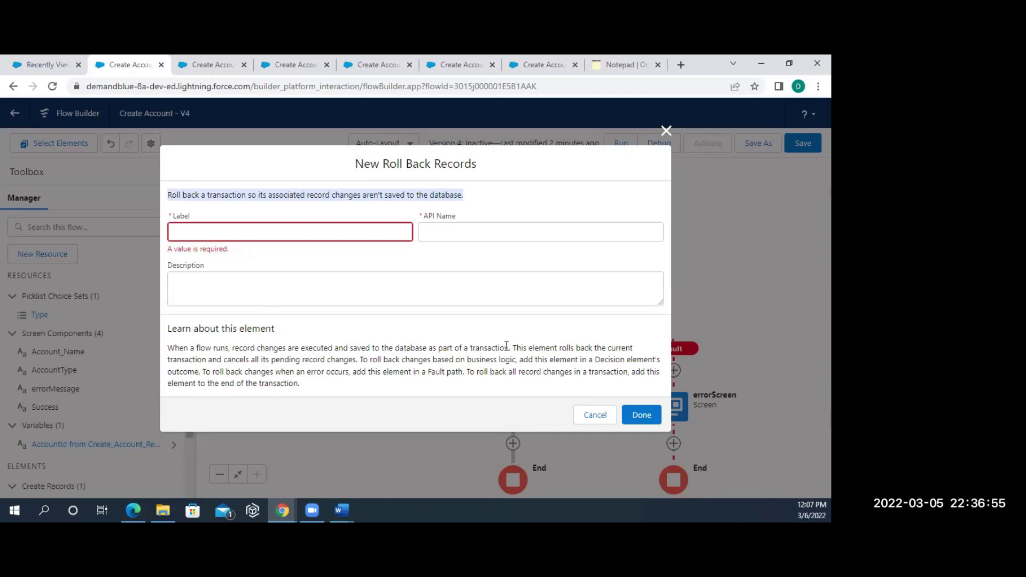
drag(507, 346, 485, 399)
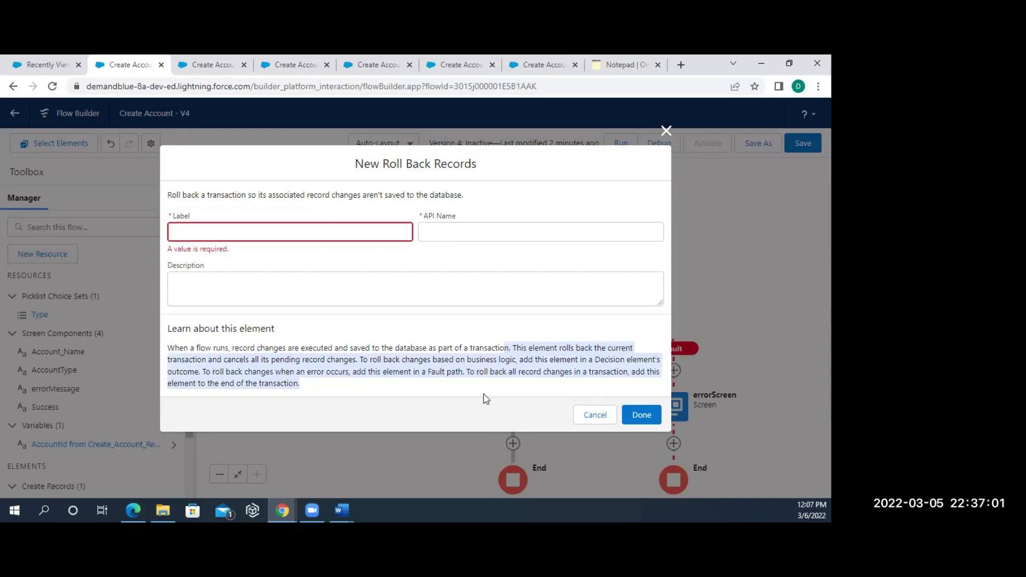
click(666, 130)
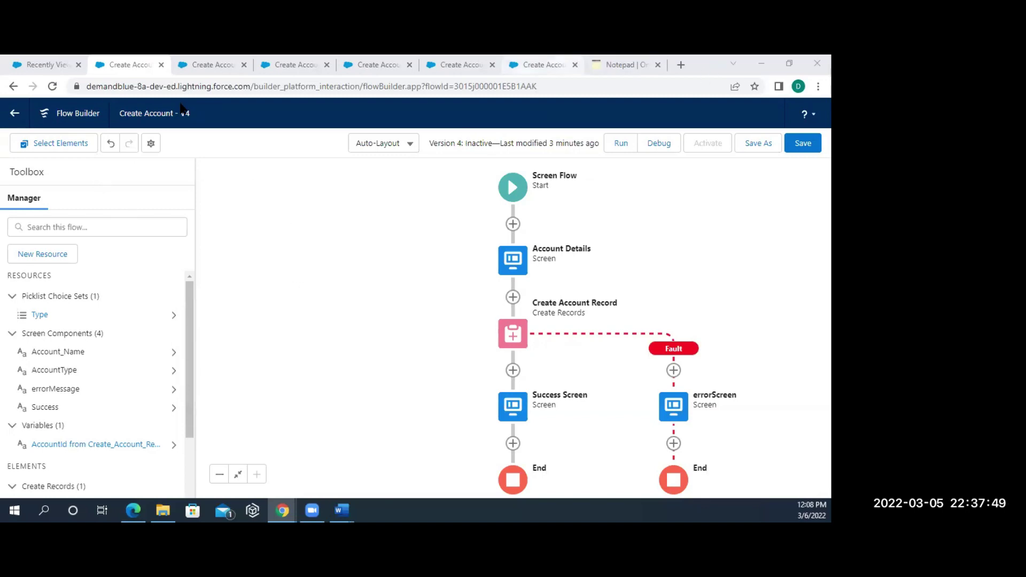
- View the Recently Viewed Accounts list, then switch to the Create Account debug run tab
click(42, 65)
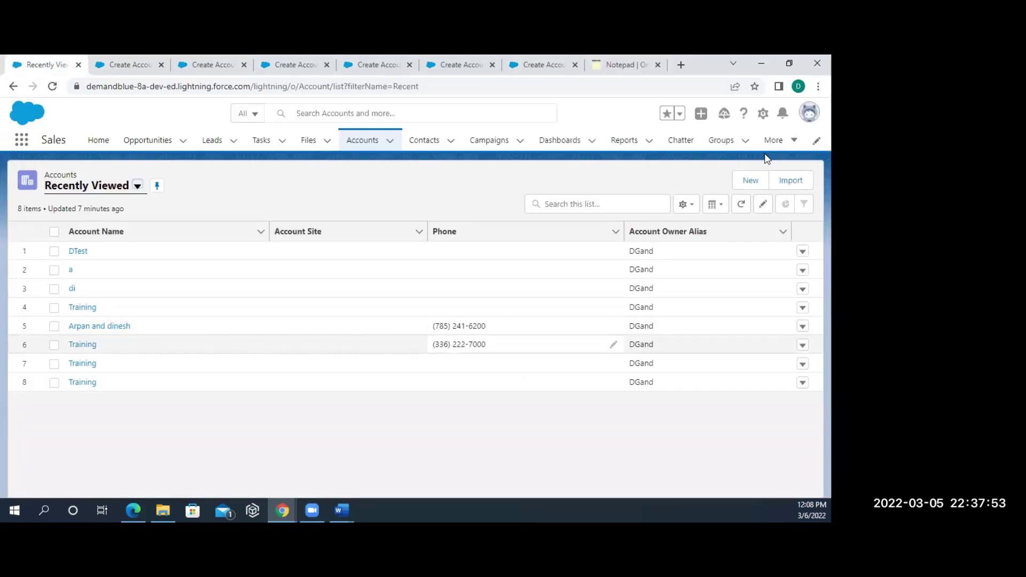
click(778, 141)
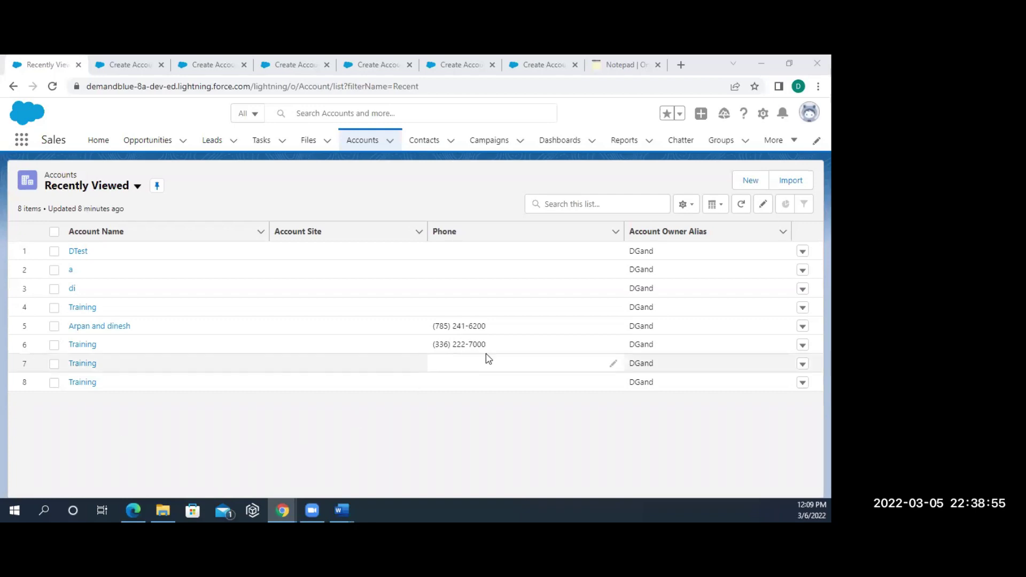
click(183, 66)
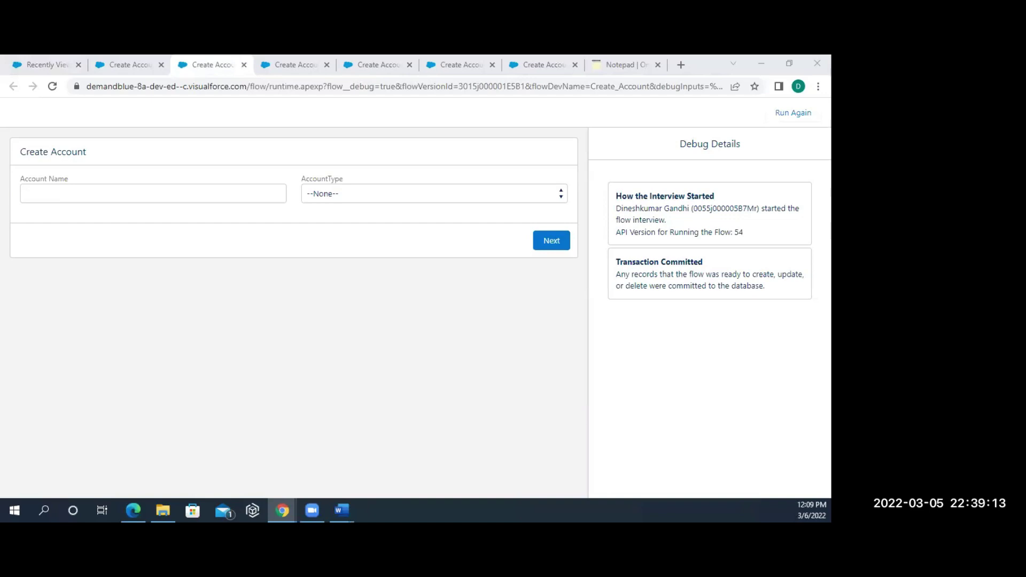
click(342, 510)
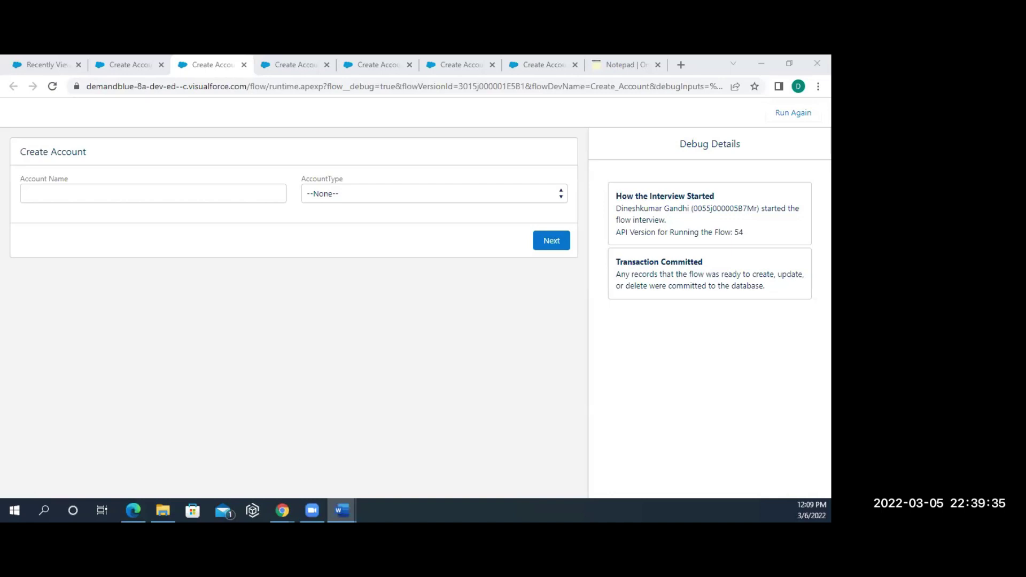
key(alt+Tab)
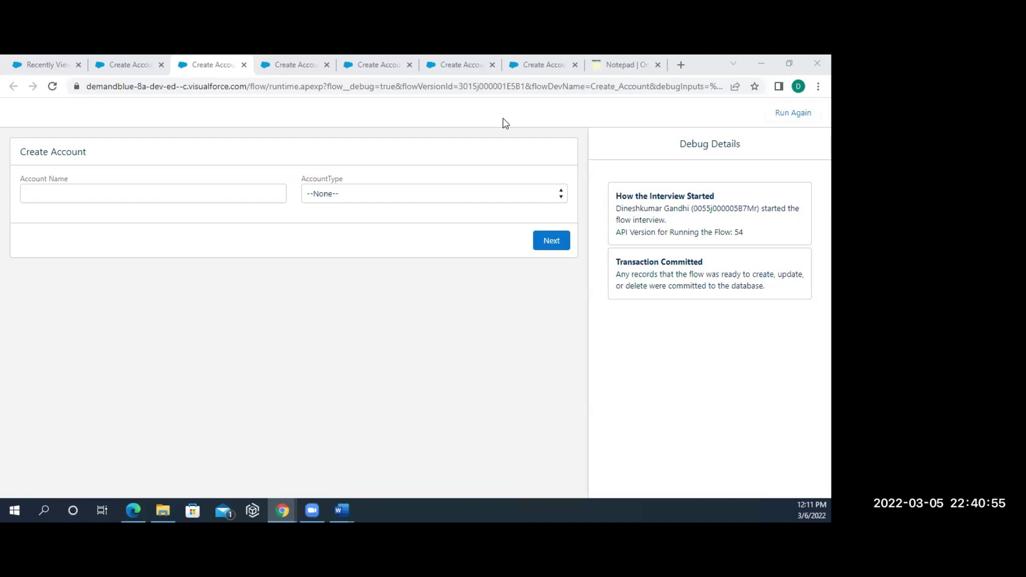
click(608, 68)
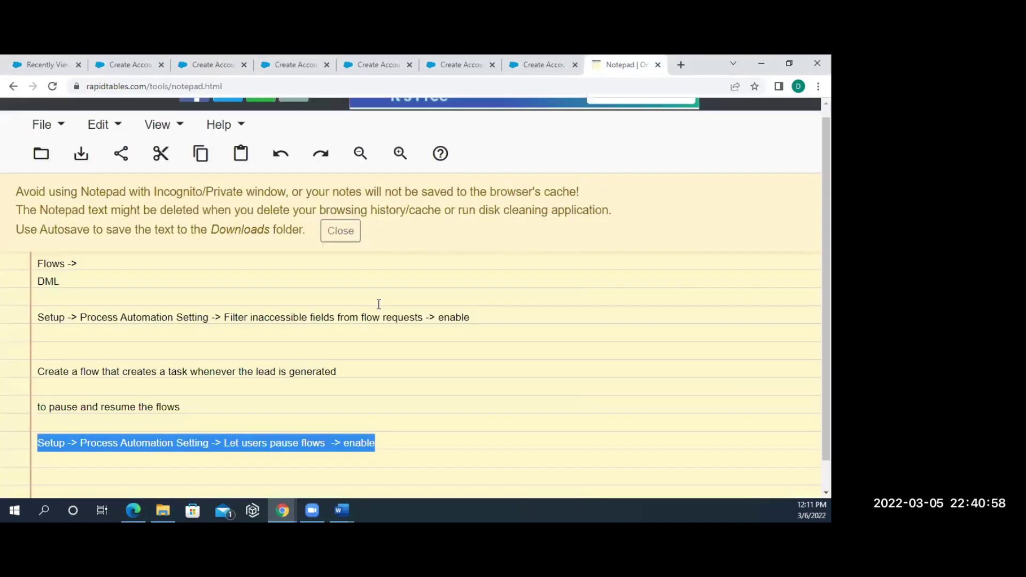
- Paste 'Create a Flow to send custom notifications to account owner' on a new notepad line
click(375, 449)
key(Return)
key(Return)
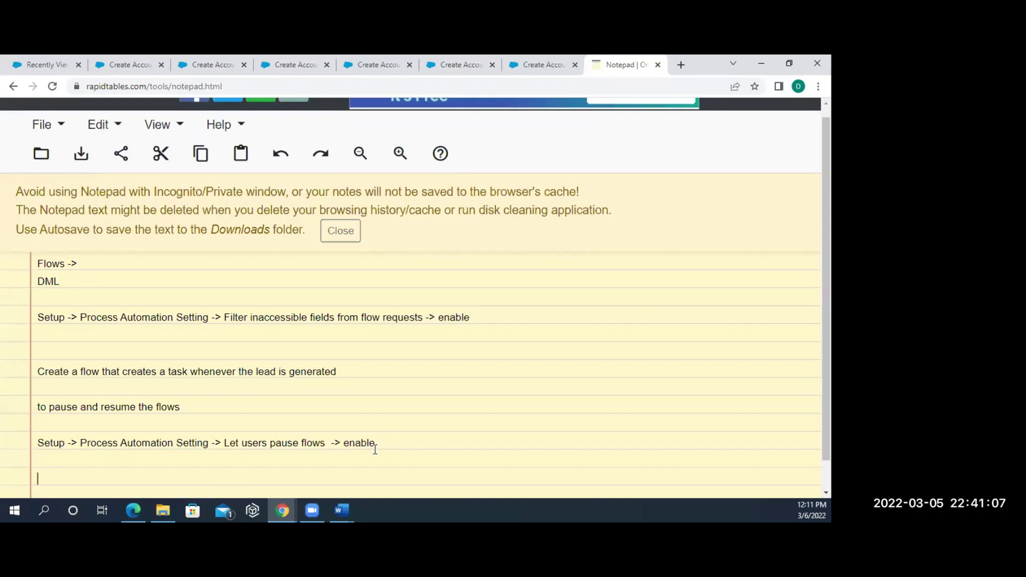
text(Create a Flow to send custom notifications to account owner)
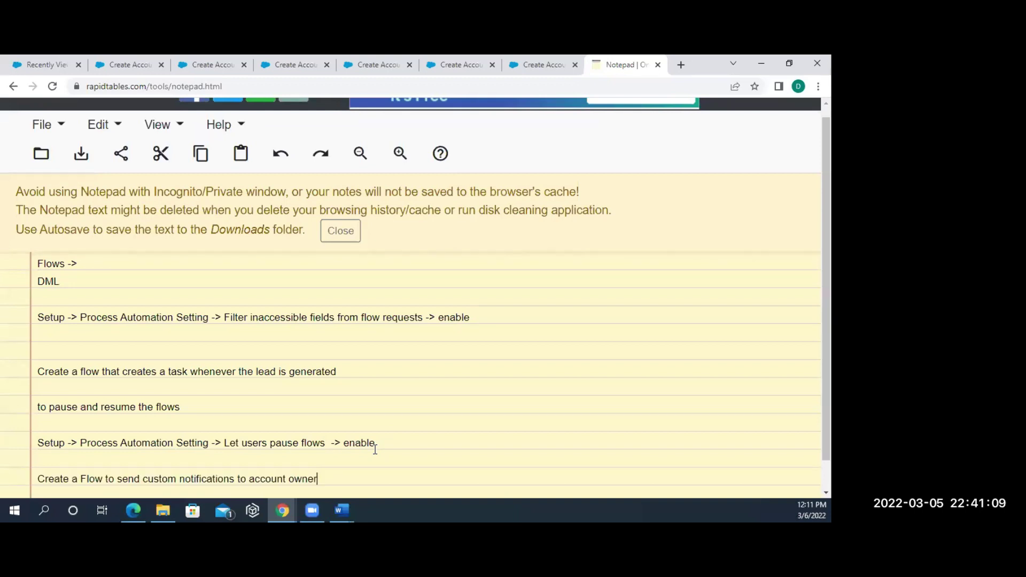
scroll(313, 389, down, 2)
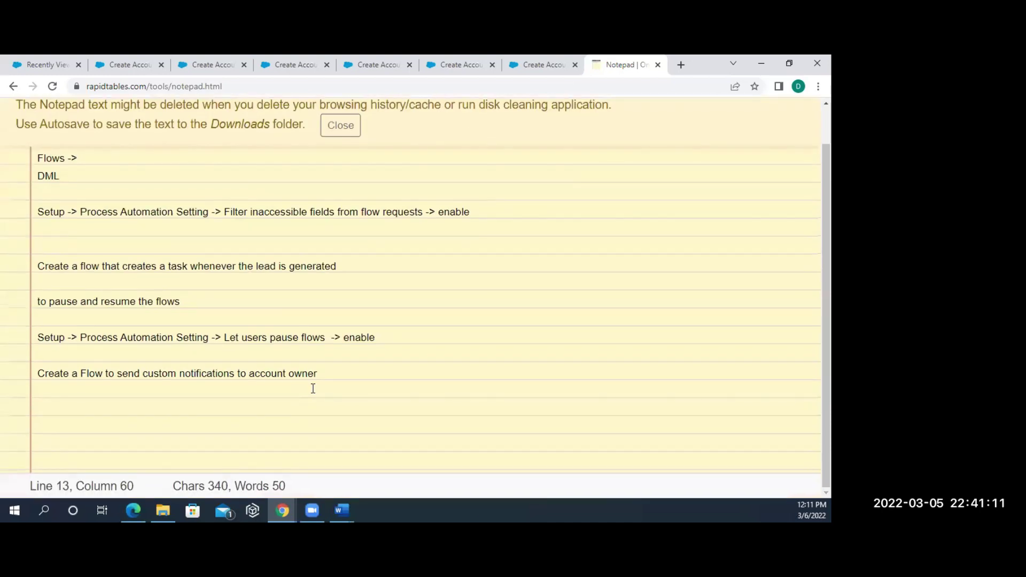
drag(319, 374, 32, 371)
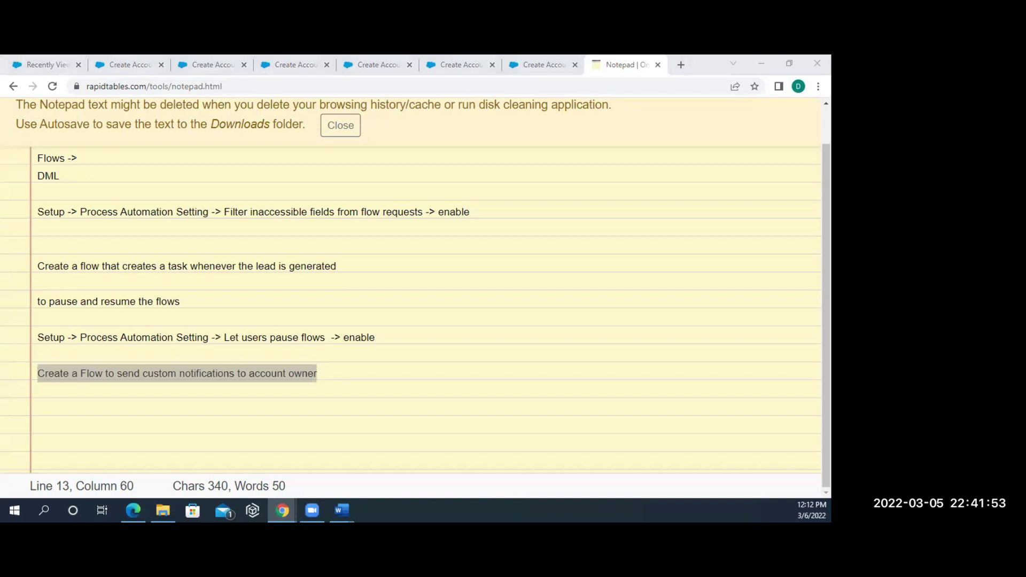
click(271, 372)
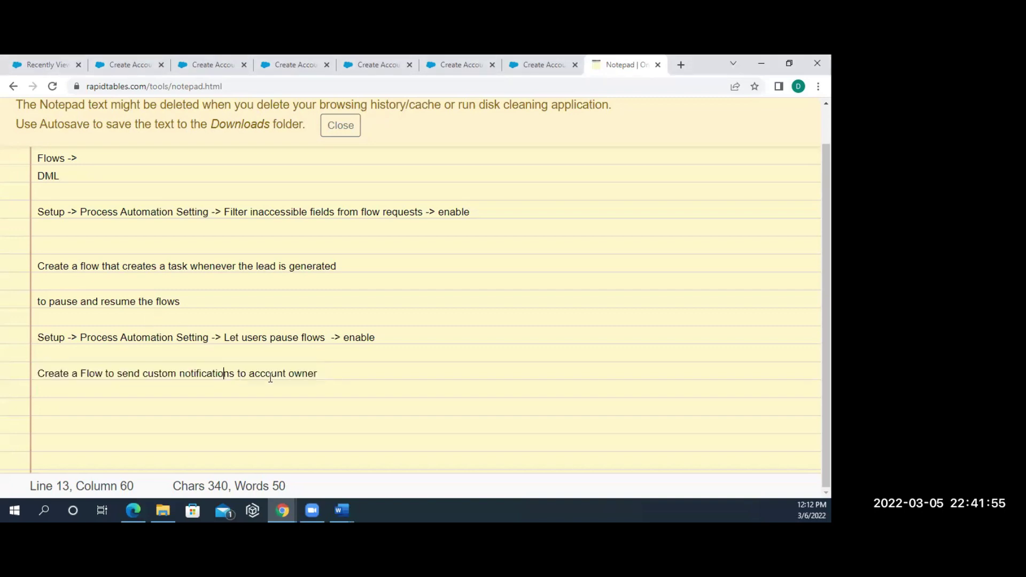
- Select the whole custom-notifications note line, then open a new Chrome tab
drag(328, 375, 35, 366)
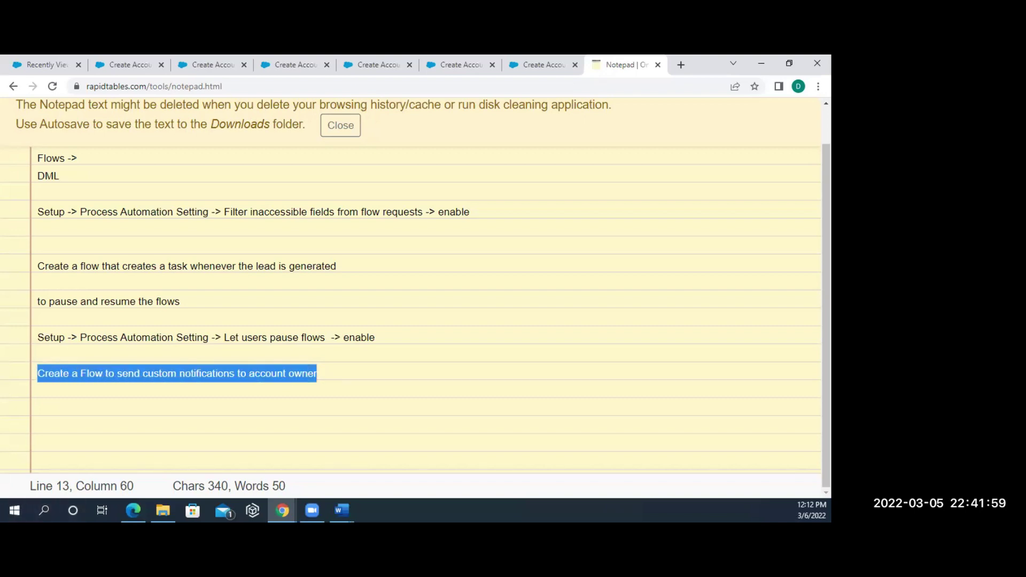
scroll(486, 107, right, 2)
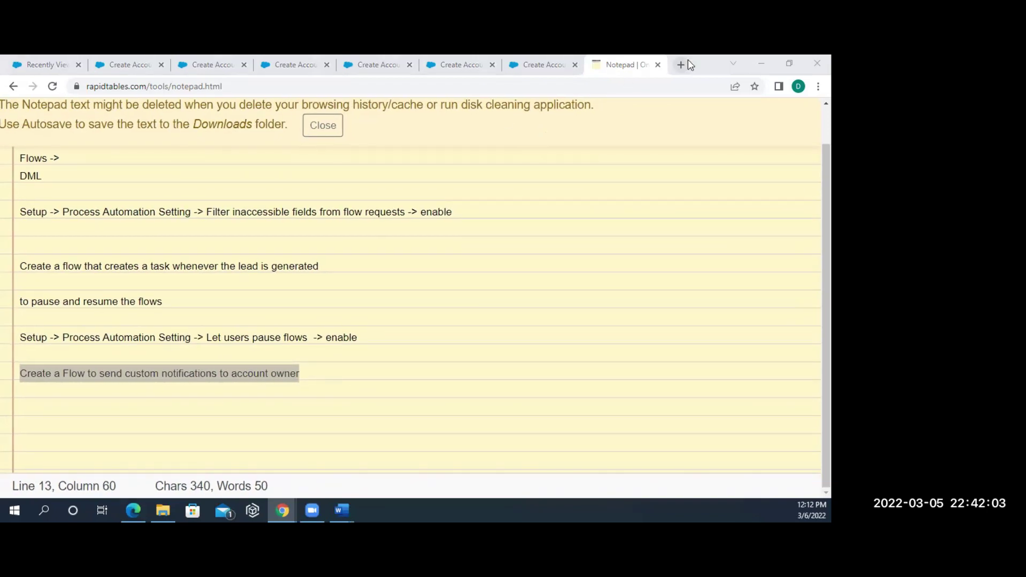
click(298, 377)
drag(298, 376, 23, 369)
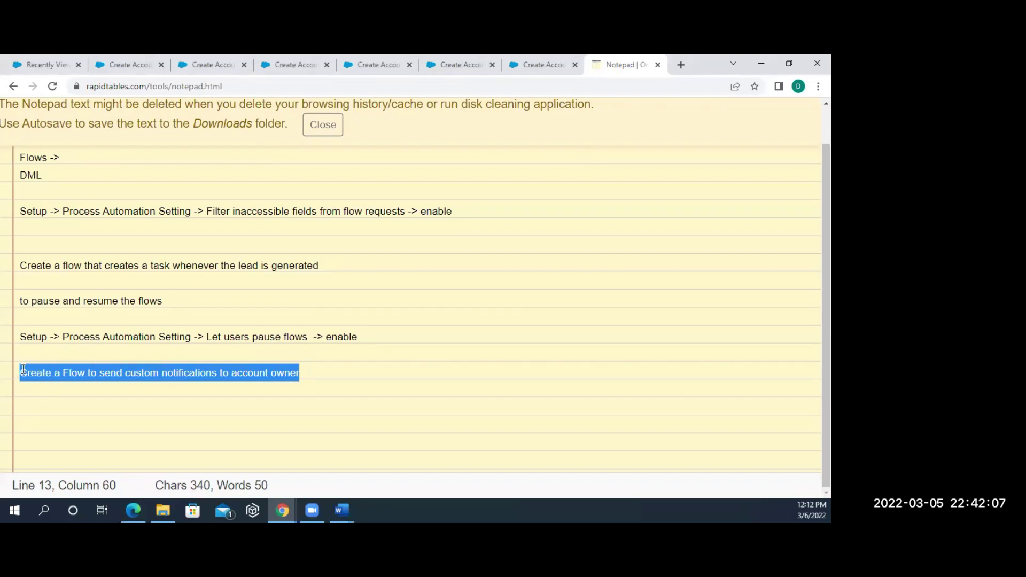
click(681, 66)
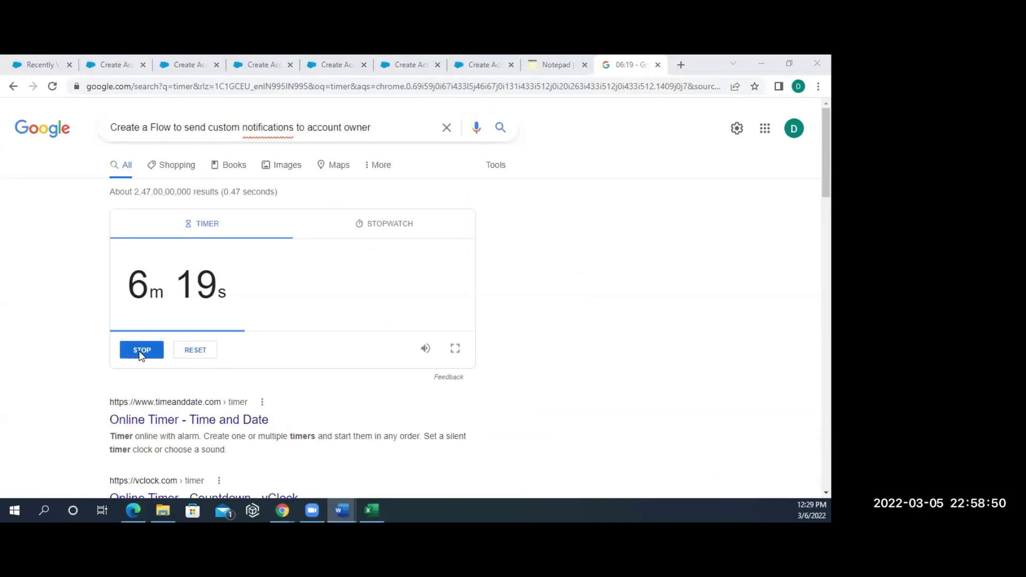
- Switch to the Create Account tab showing the V4 flow in Flow Builder
click(124, 72)
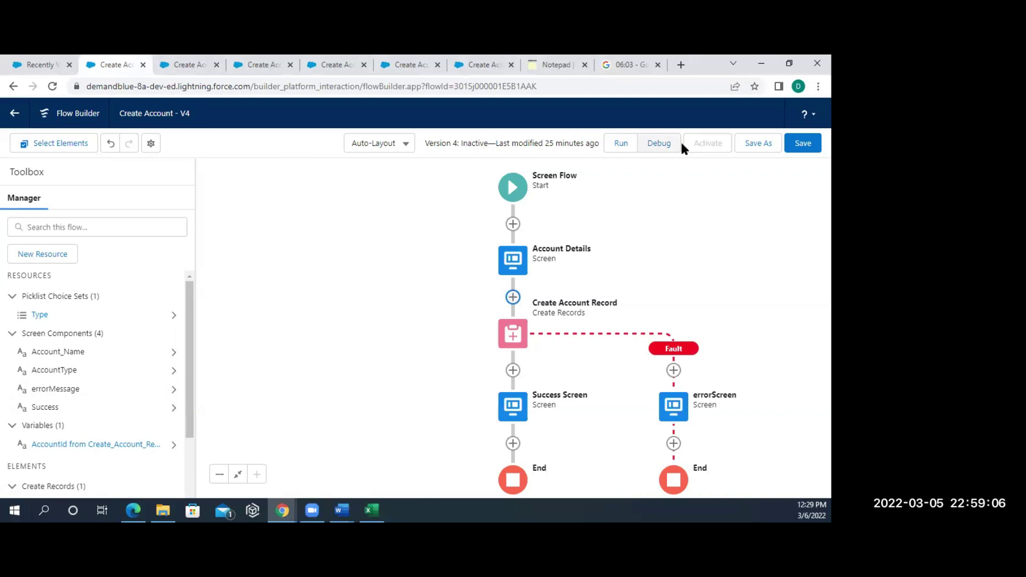
- Leave Flow Builder without saving and return to the Setup Flows list
click(14, 113)
click(473, 154)
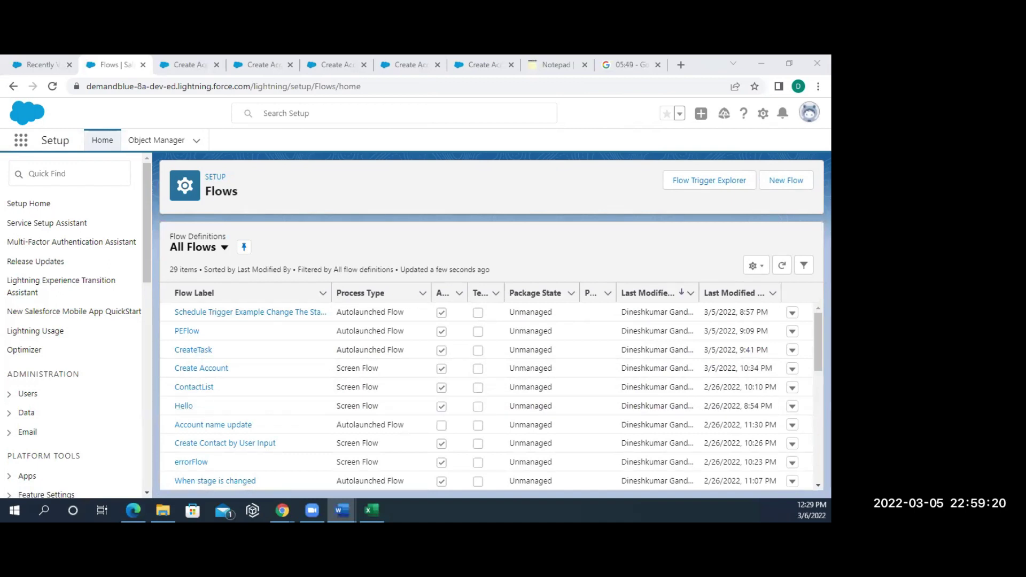
- Create a new flow of type Record-Triggered Flow from the Flows page
key(alt+Tab)
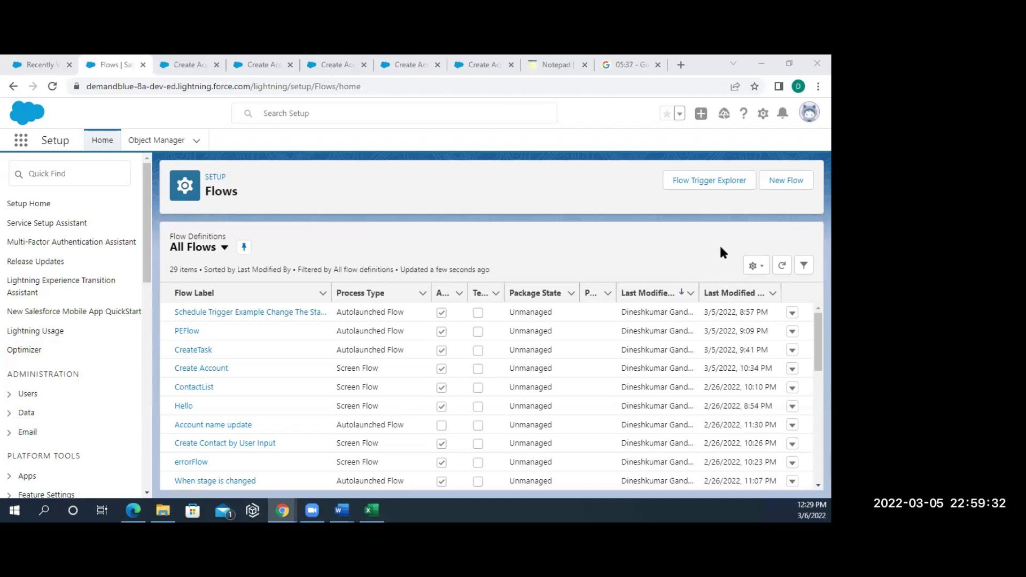
click(789, 189)
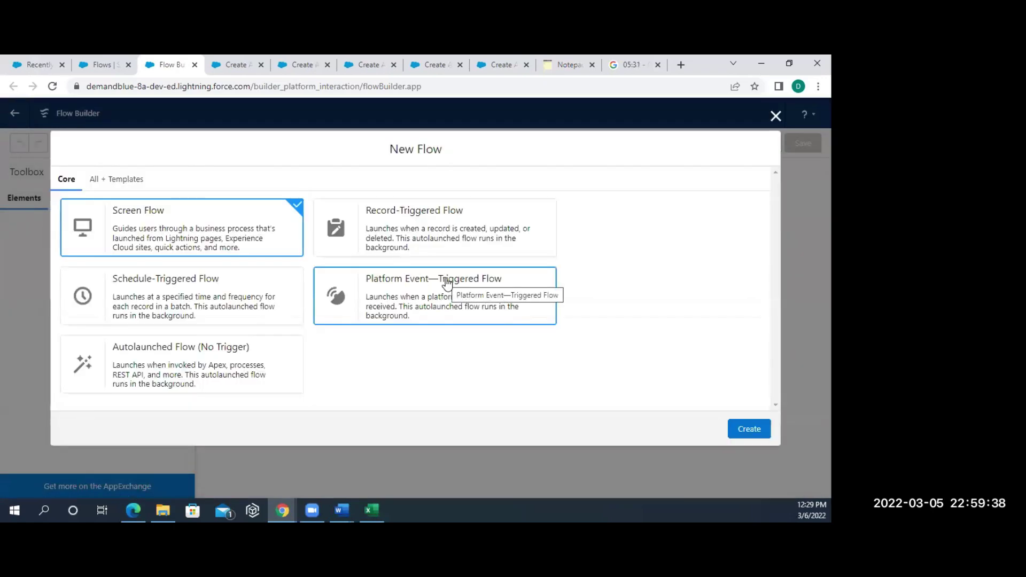
click(379, 233)
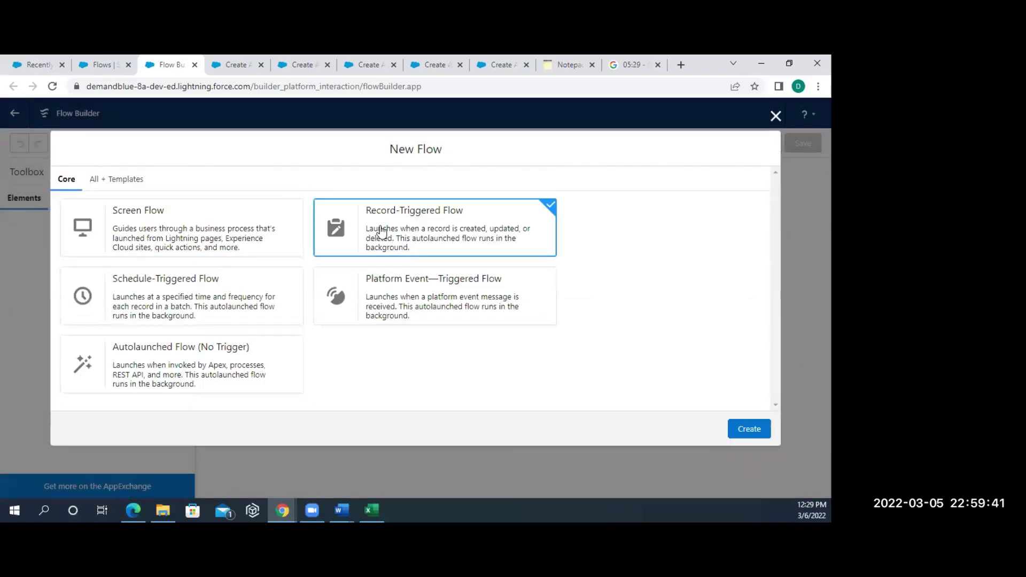
click(758, 430)
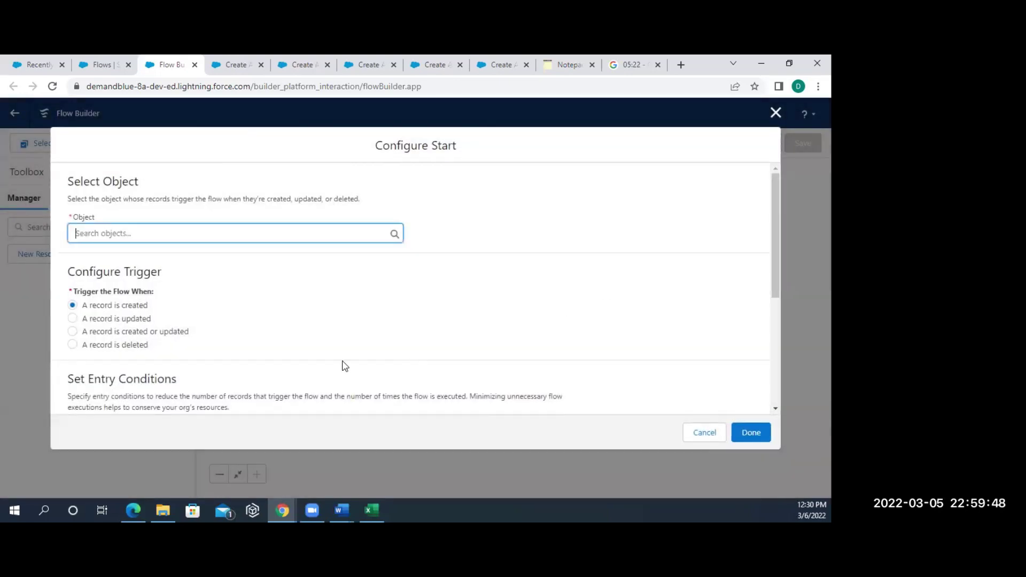
- Set Account as the trigger object, firing when a record is created
scroll(262, 356, down, 2)
scroll(265, 358, down, 3)
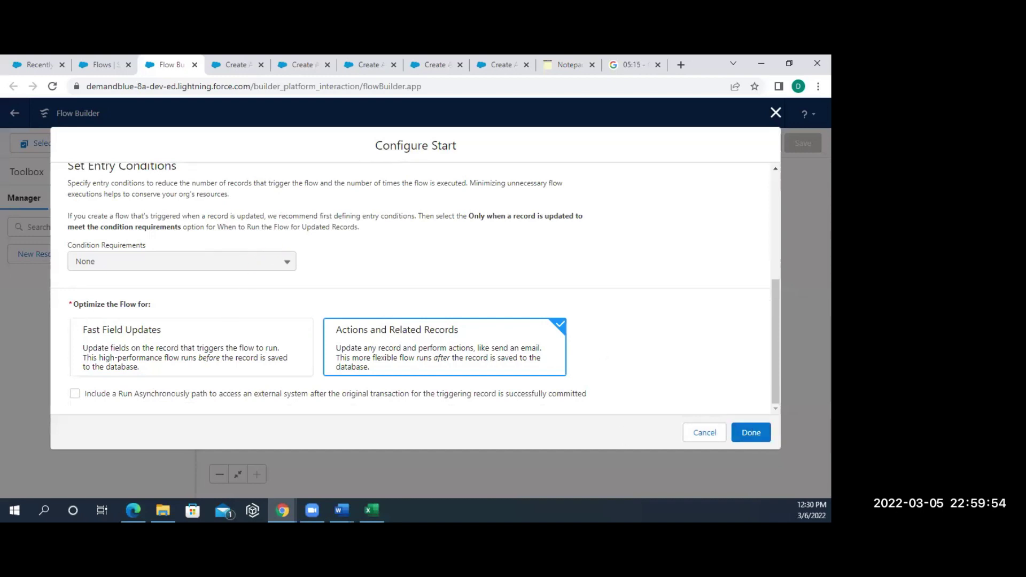
click(743, 435)
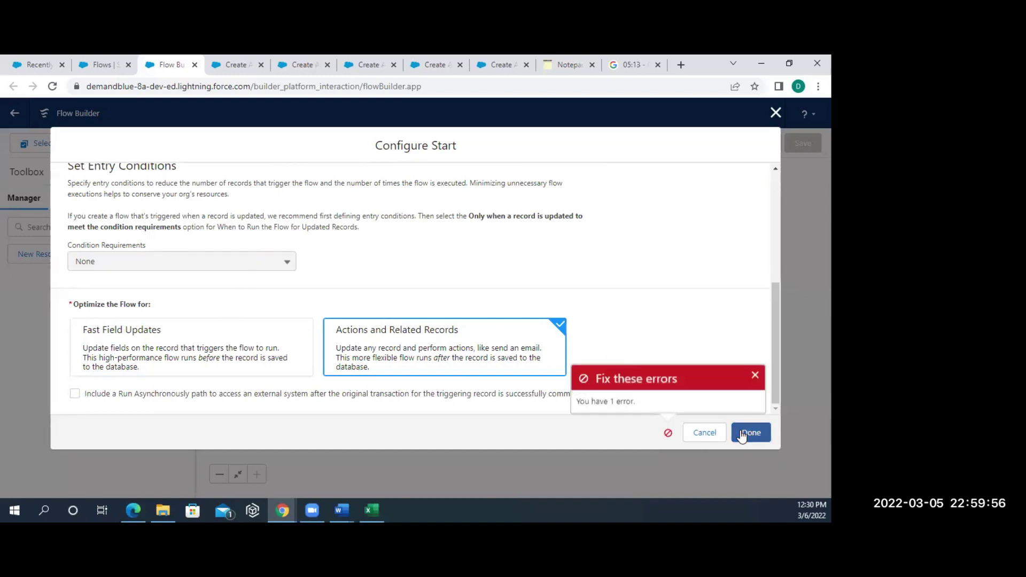
scroll(495, 298, up, 5)
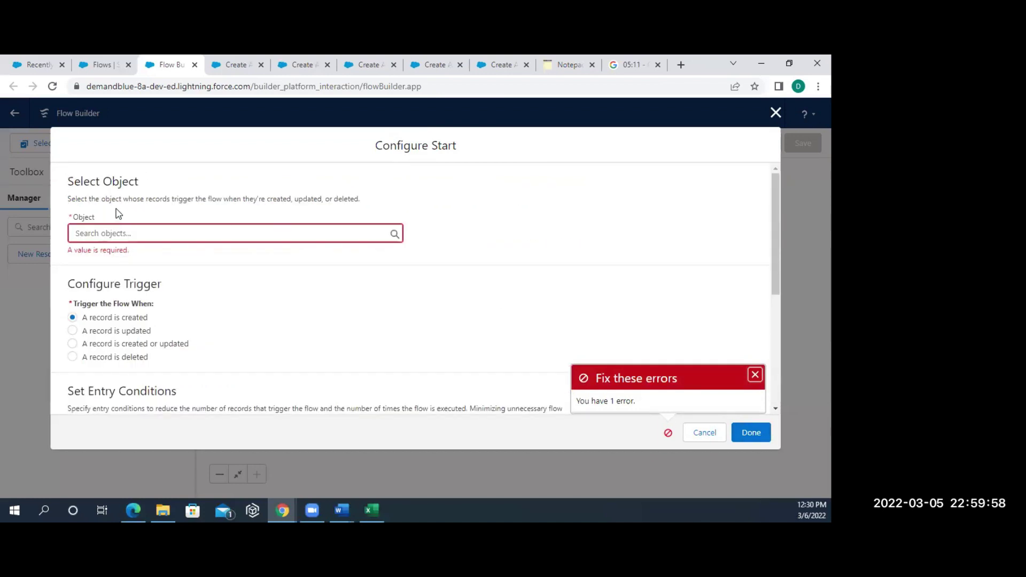
click(122, 234)
text(acc)
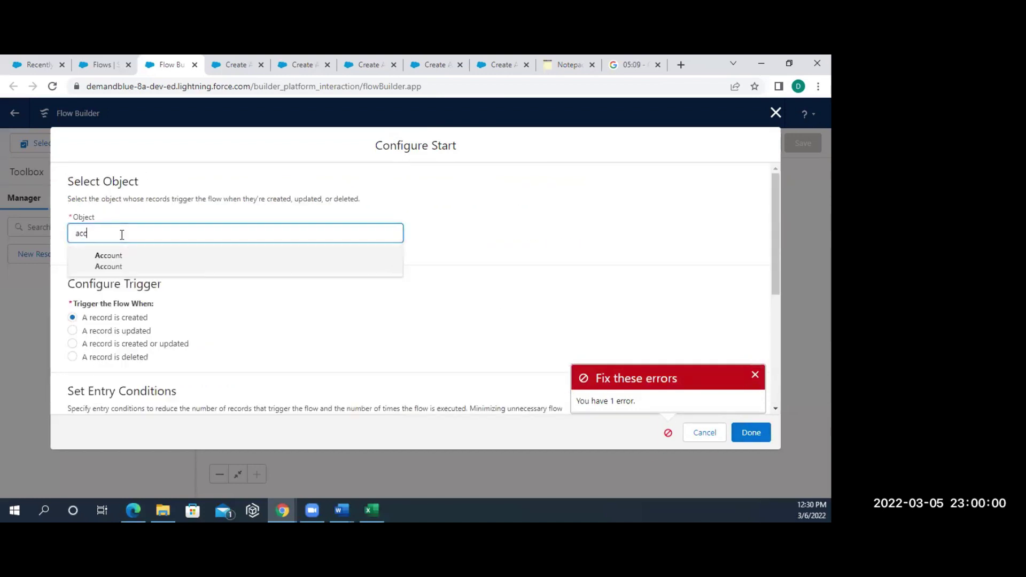
click(120, 260)
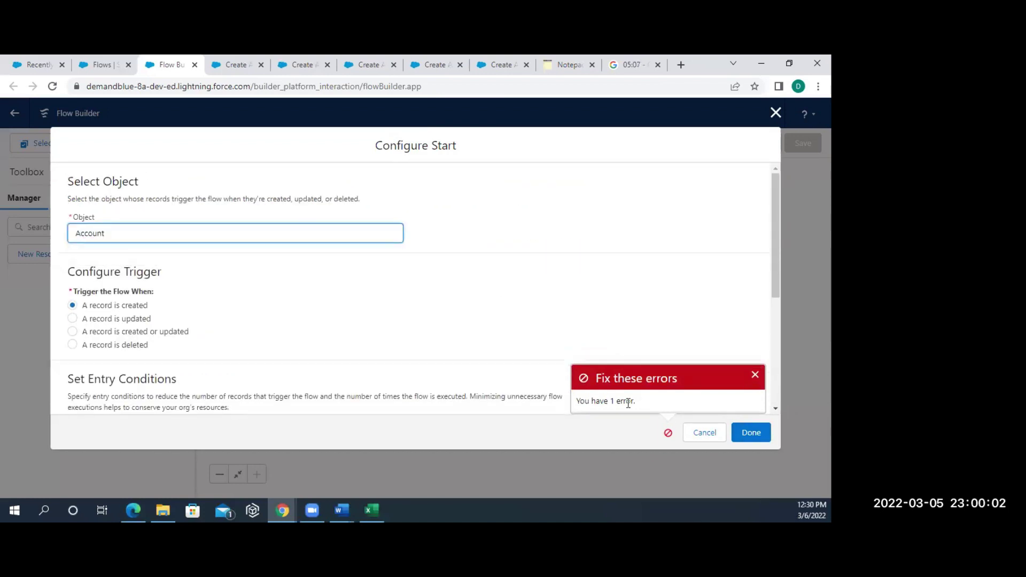
click(751, 432)
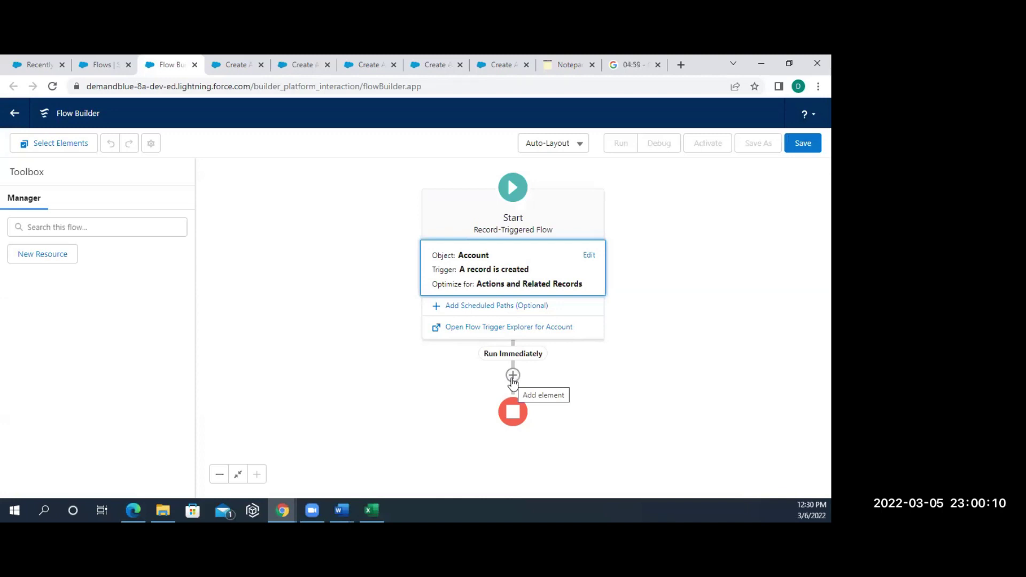
click(512, 376)
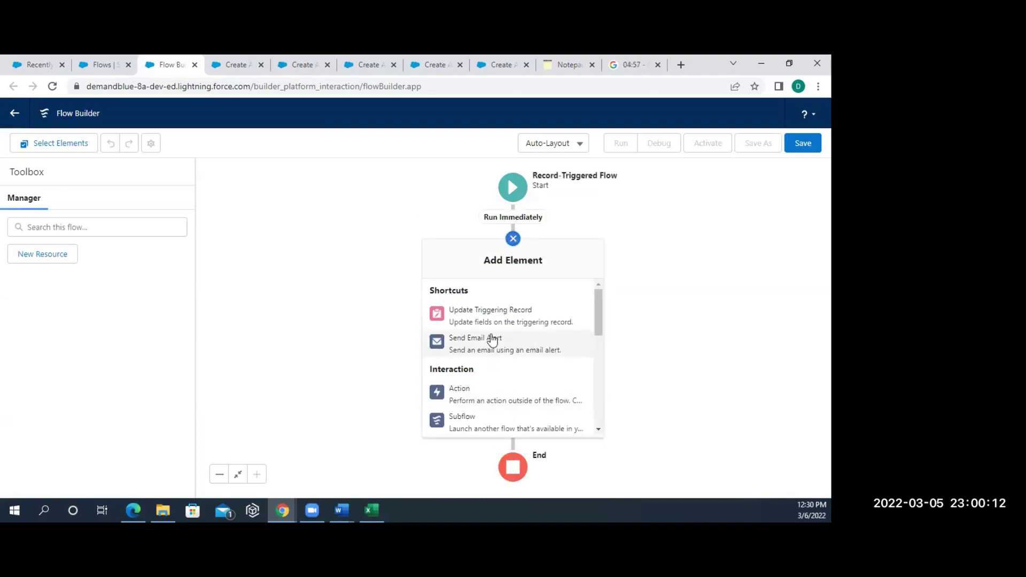
scroll(473, 374, down, 1)
scroll(473, 373, down, 2)
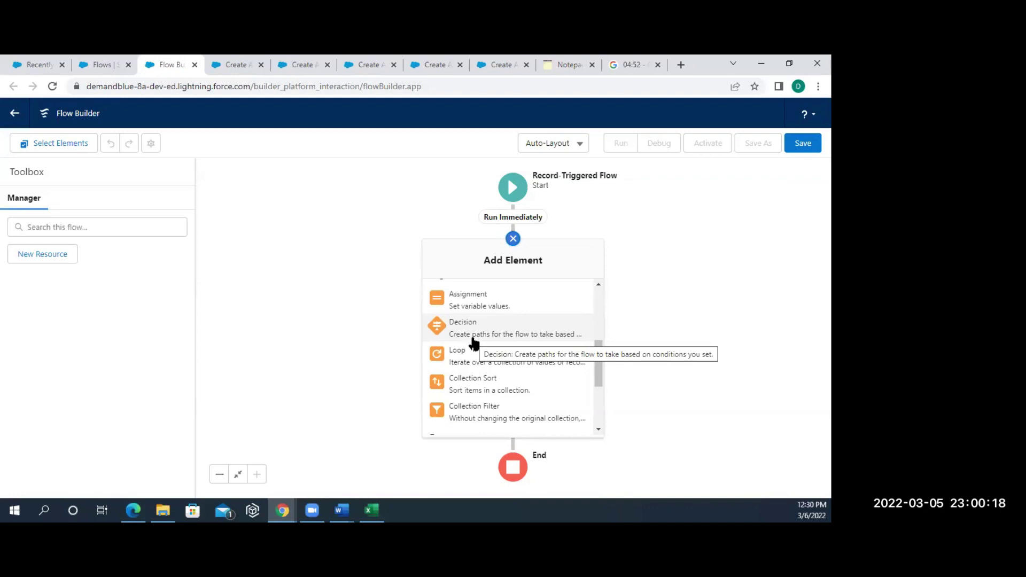
scroll(473, 344, down, 1)
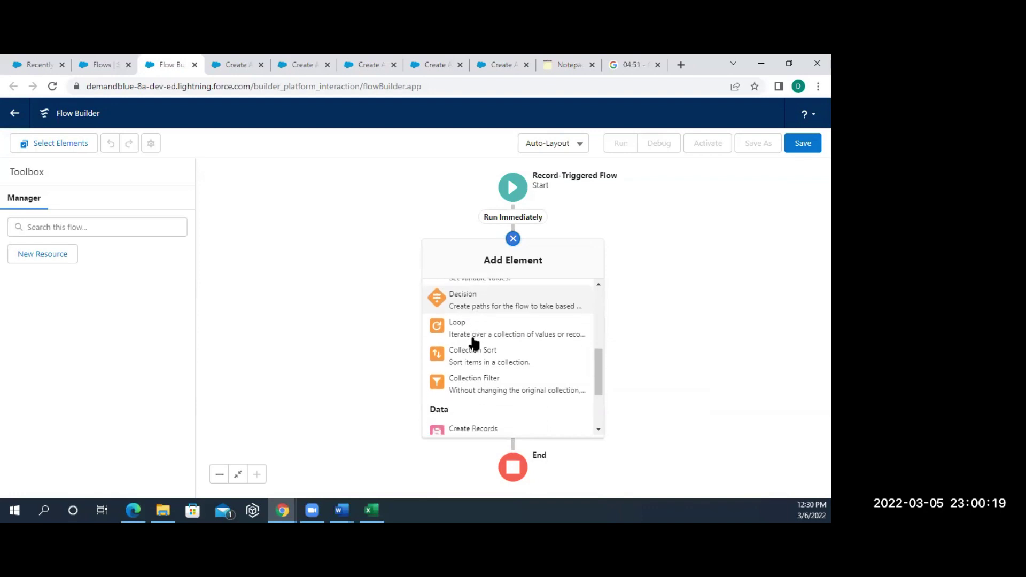
click(484, 392)
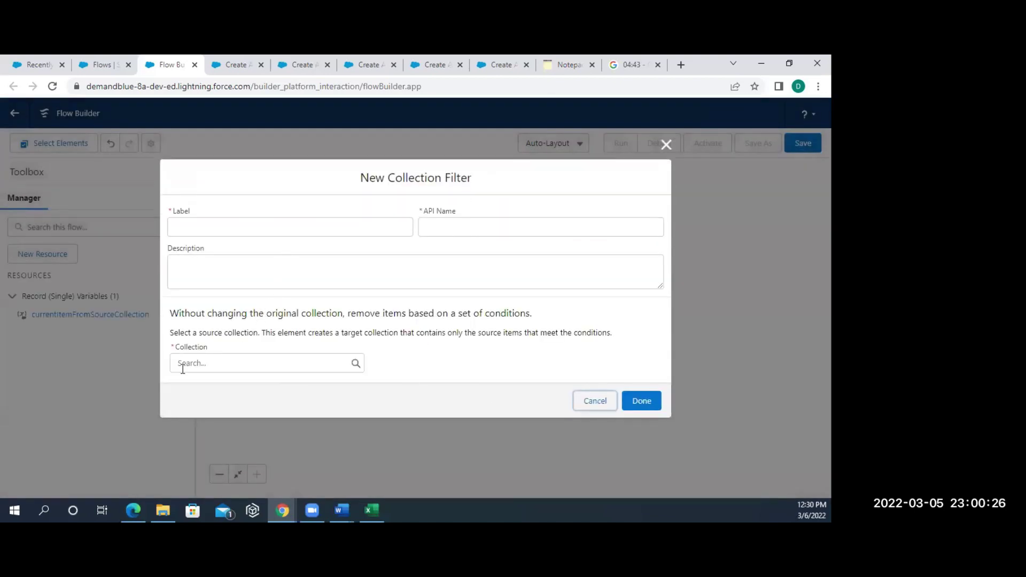
click(210, 224)
text(Filter)
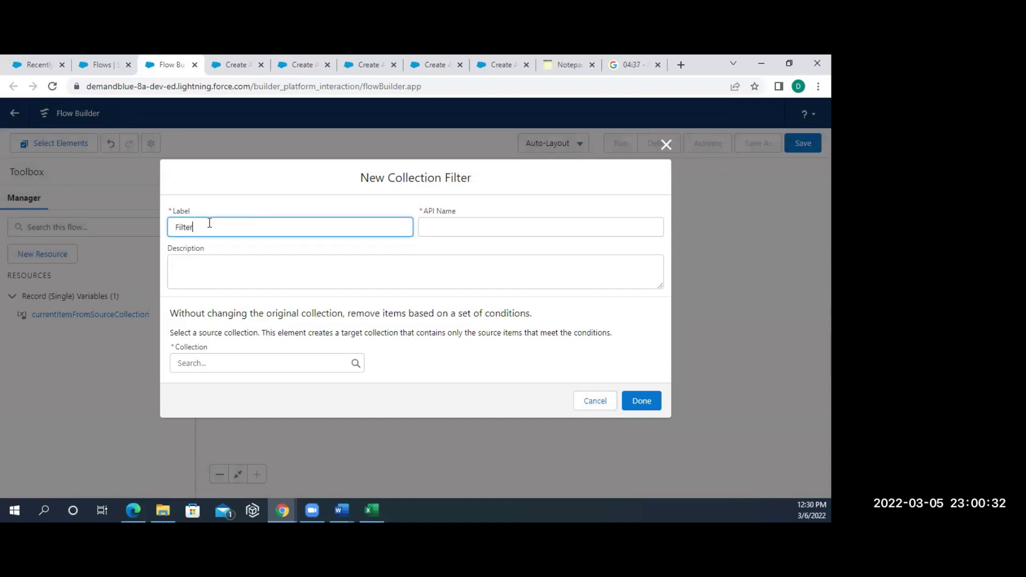
click(284, 273)
click(253, 365)
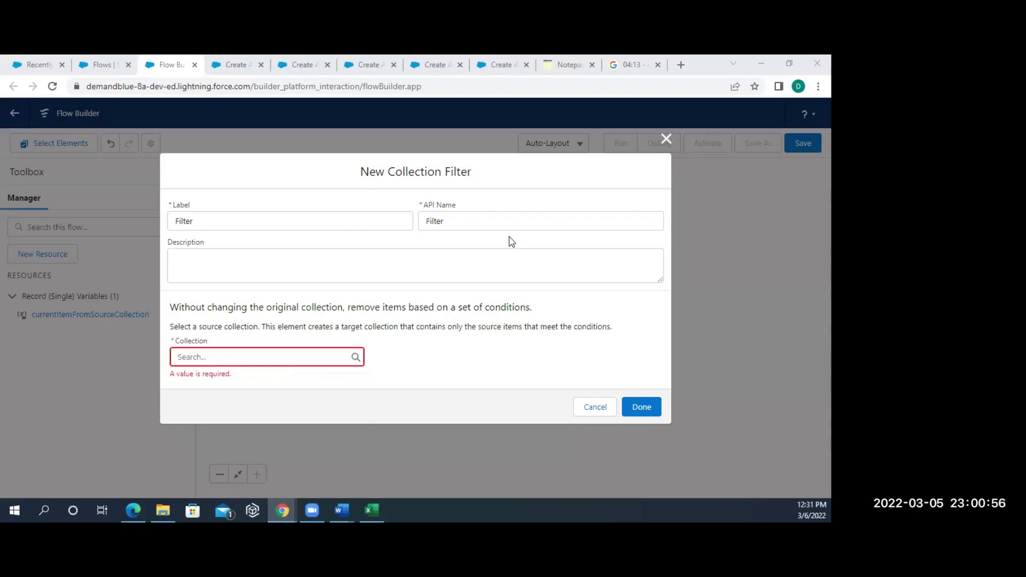
click(457, 224)
click(666, 139)
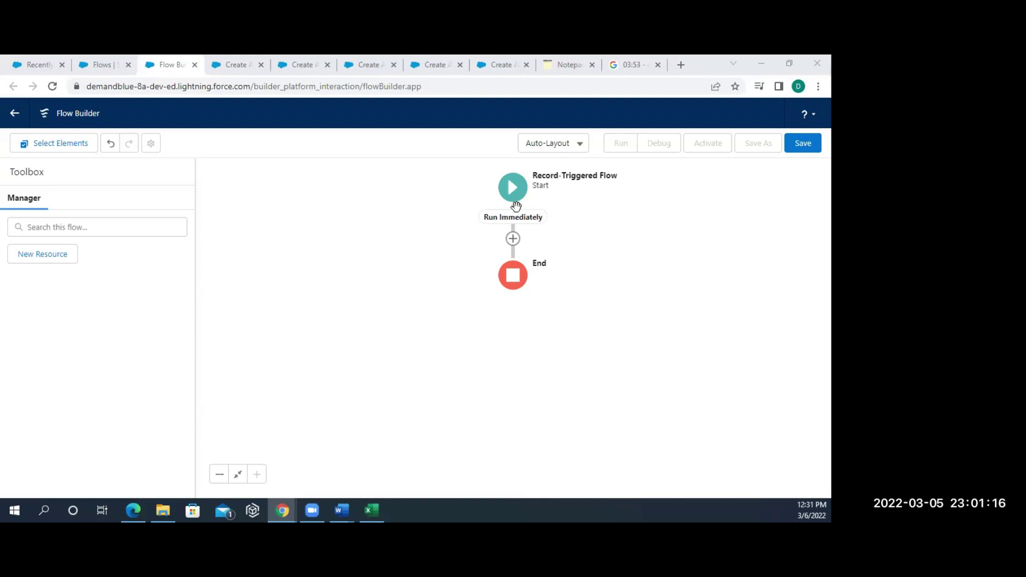
- Add a new line after the custom-notifications note, then return to Flow Builder
click(567, 65)
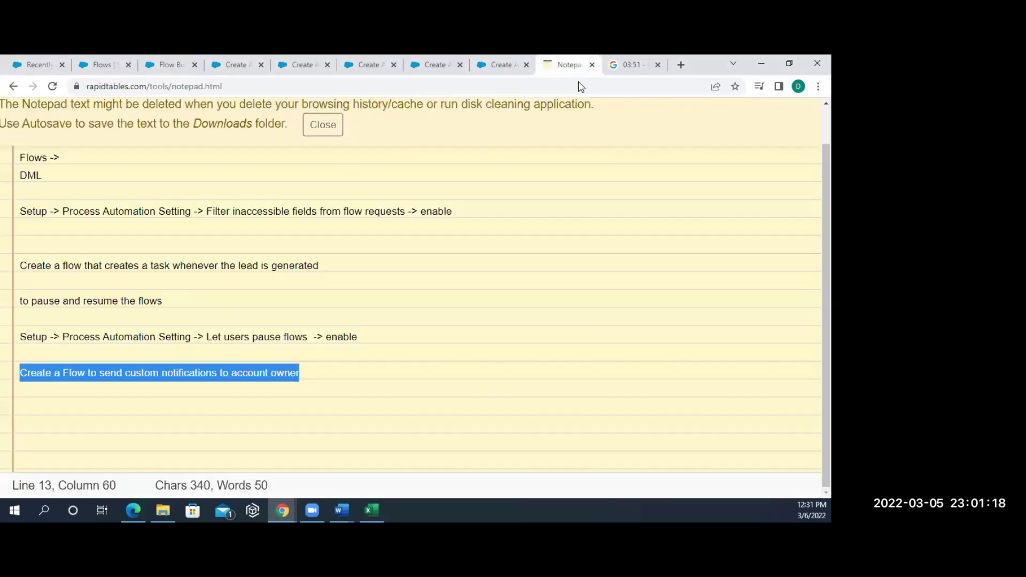
click(300, 375)
key(Return)
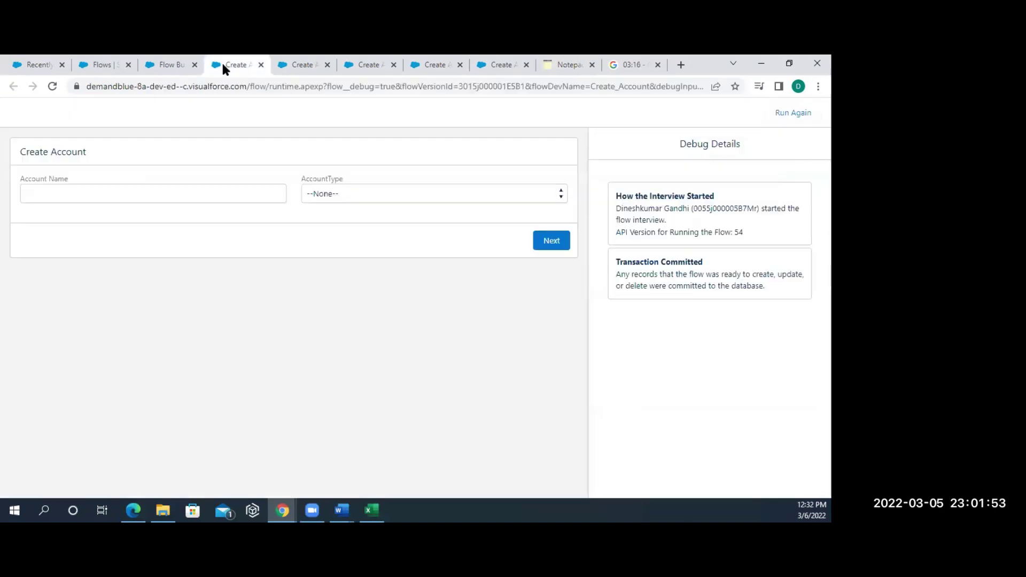
click(161, 64)
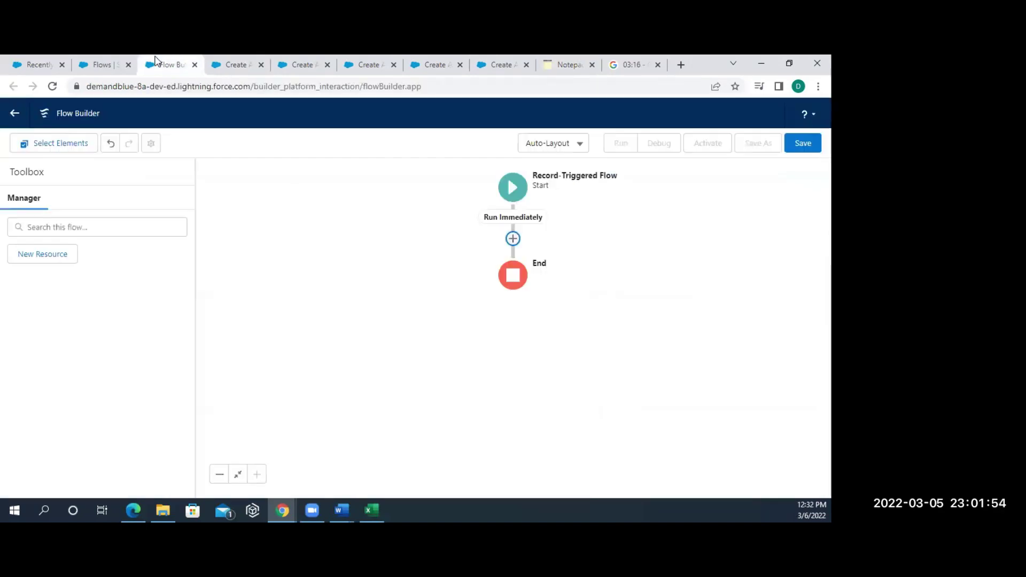
- Leave the unsaved record-triggered flow and create an Autolaunched Flow (No Trigger) instead
click(13, 119)
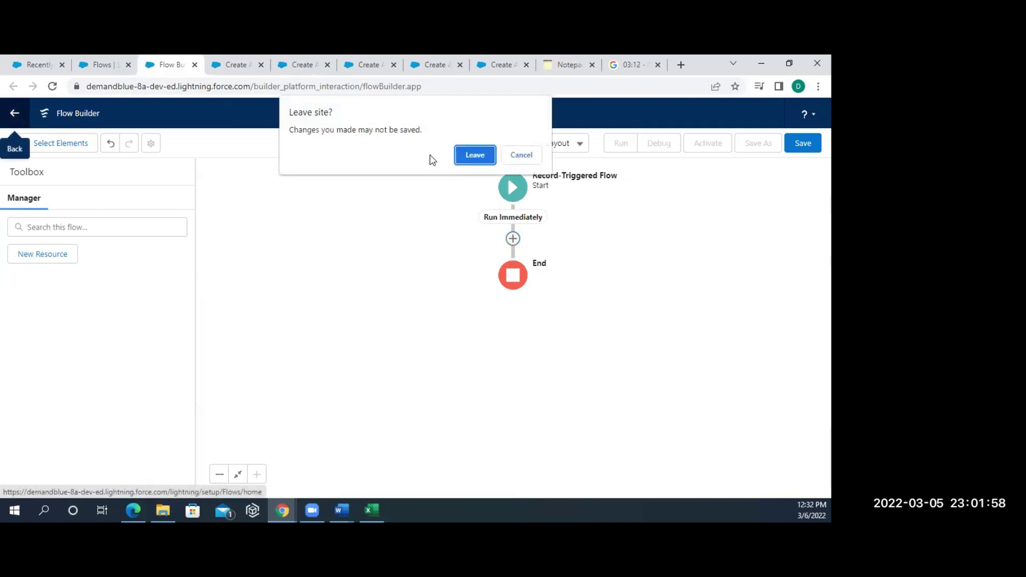
click(473, 154)
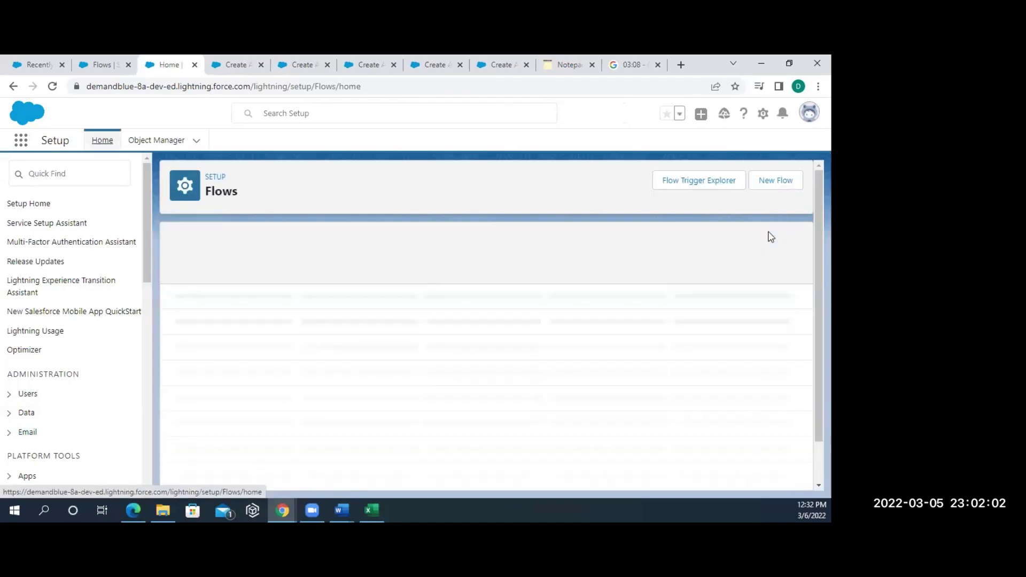
click(800, 179)
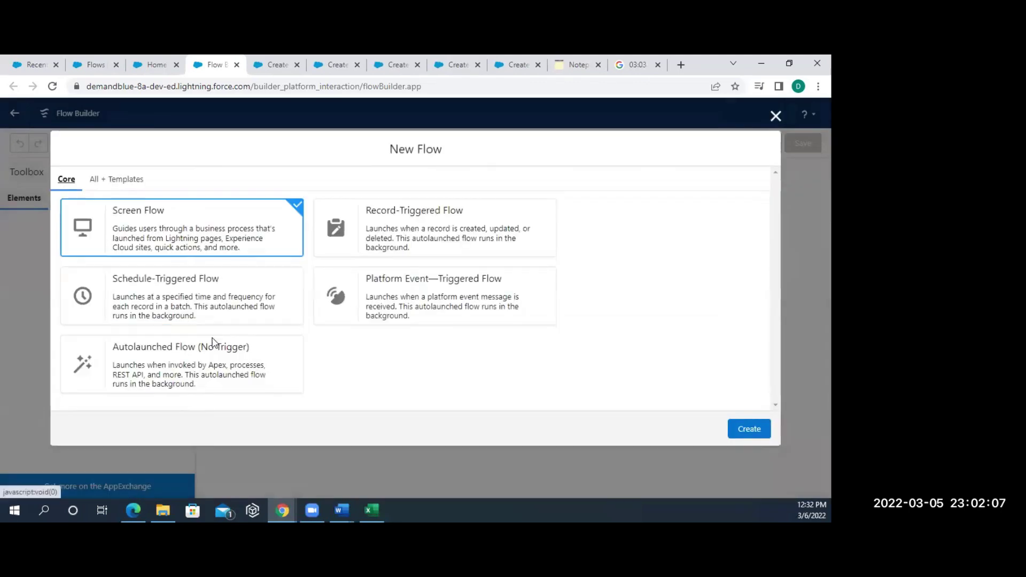
click(184, 353)
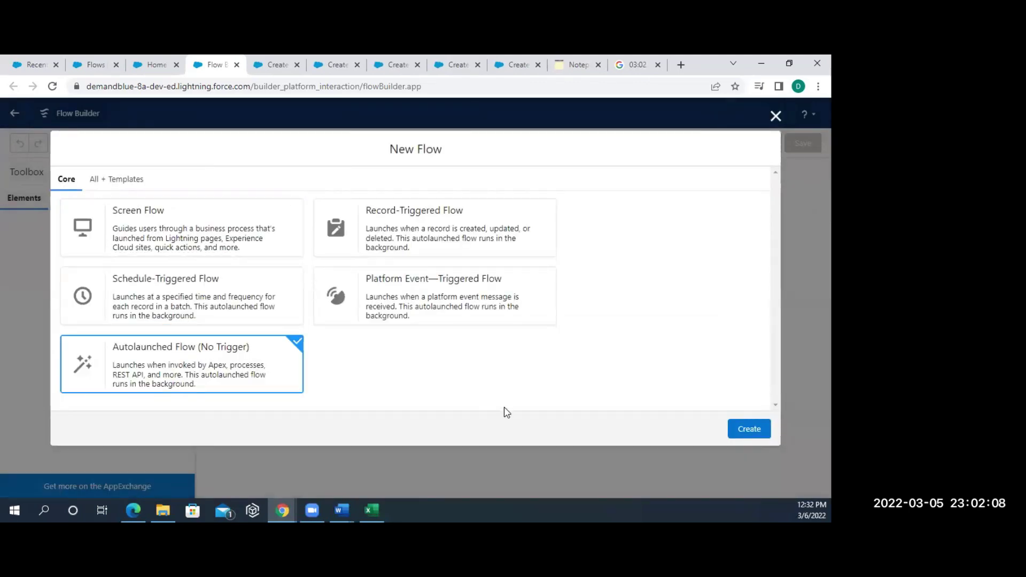
click(749, 432)
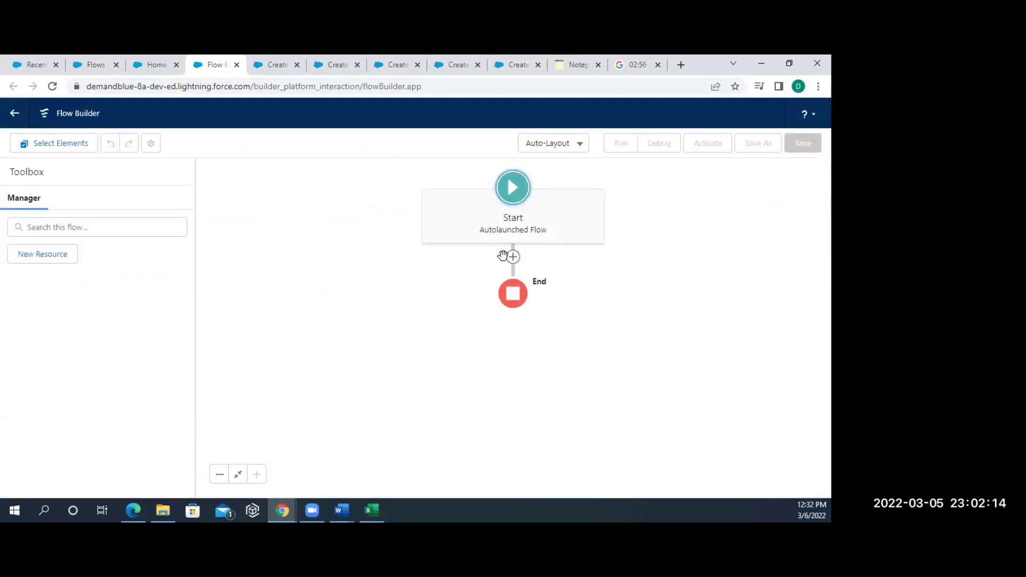
- Start a Collection Filter between Start and End, then cancel it without adding it
click(514, 259)
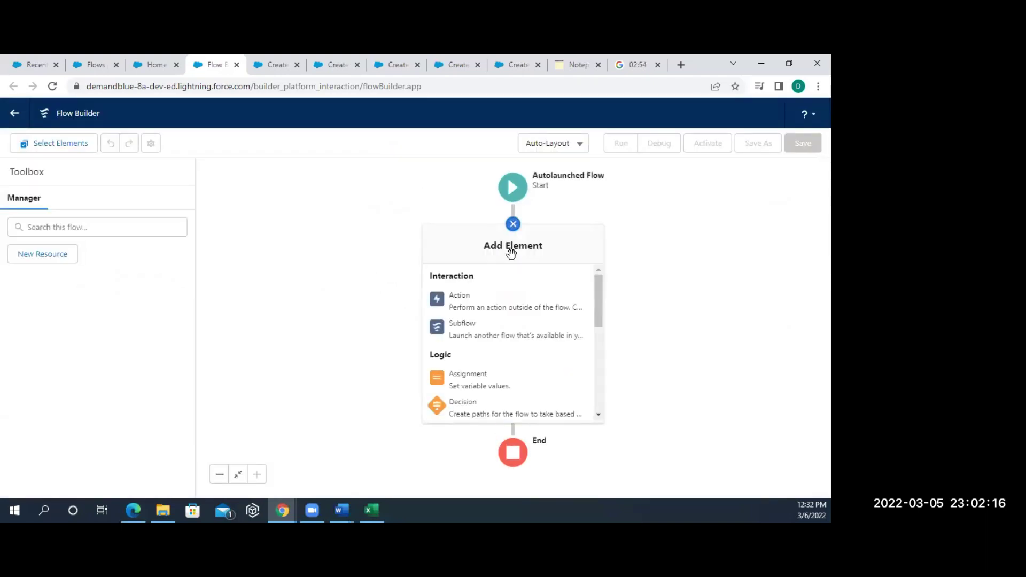
scroll(475, 364, down, 5)
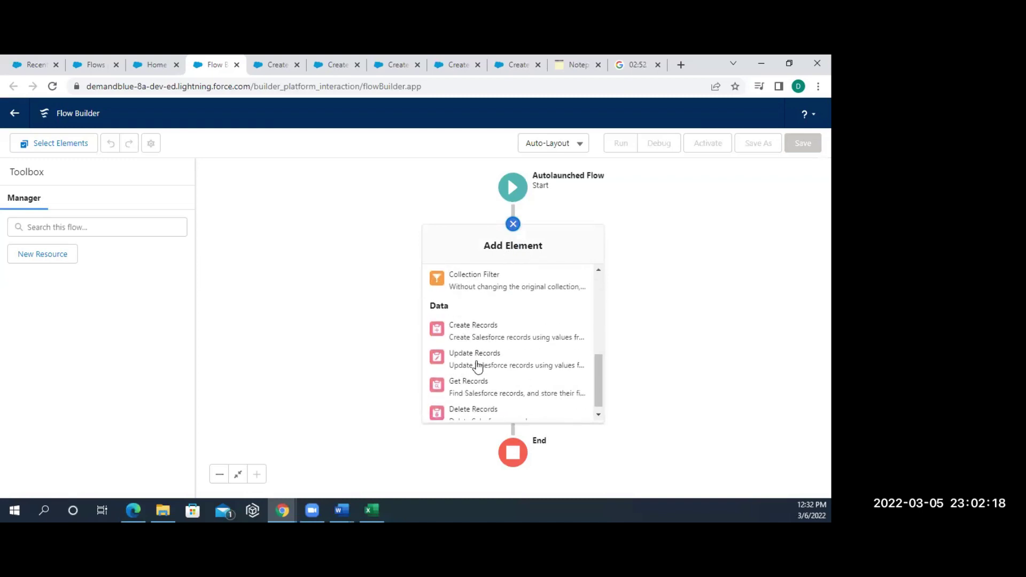
click(490, 290)
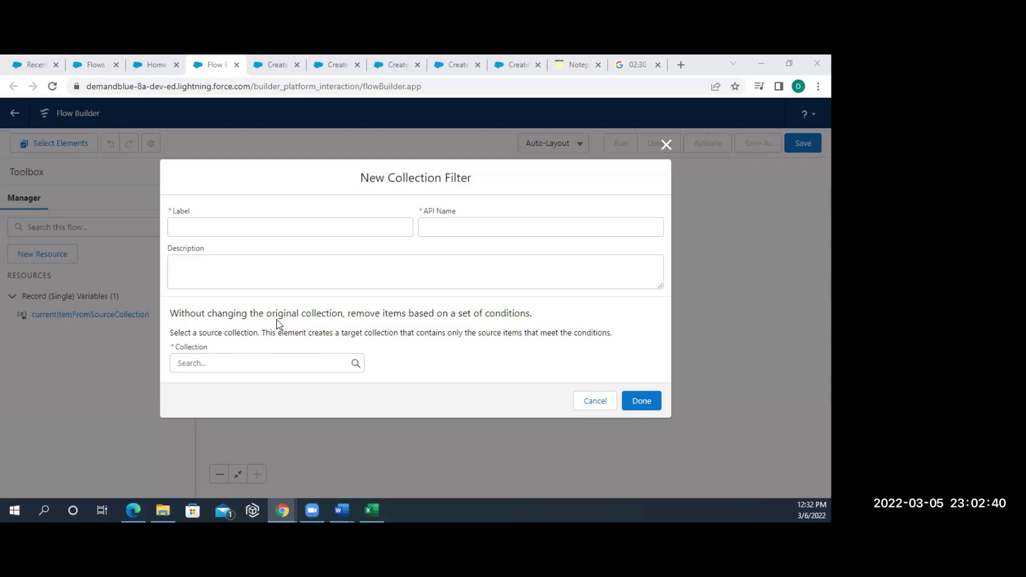
click(225, 366)
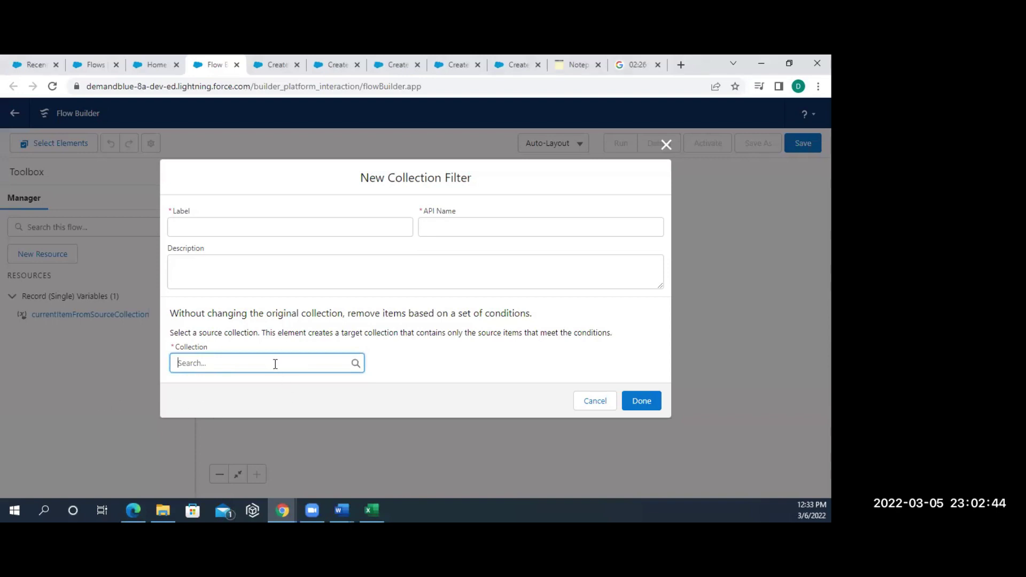
text(ac)
key(BackSpace)
key(BackSpace)
key(BackSpace)
click(587, 402)
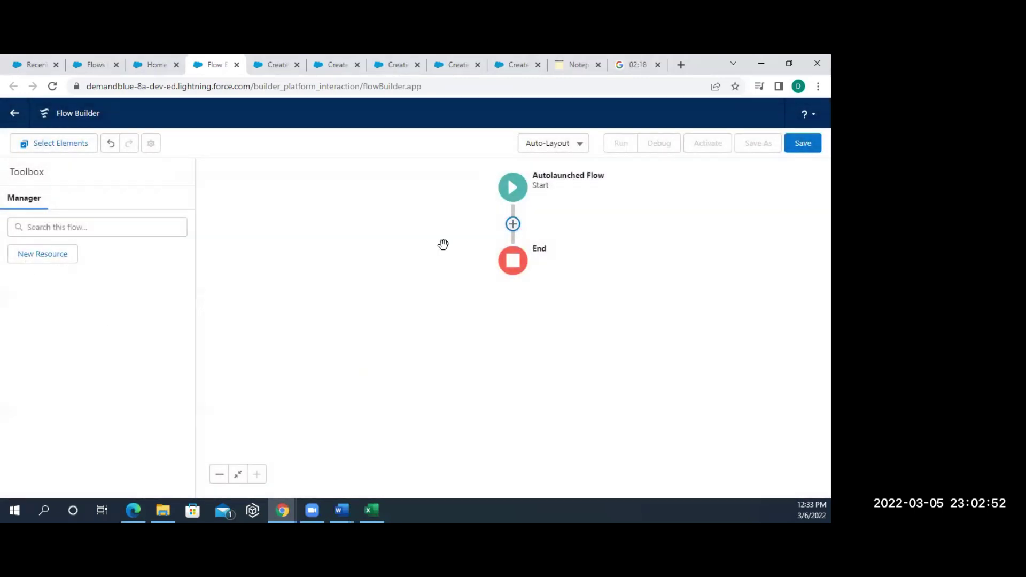
- Try a Create Records element from the element list, then close it unadded
click(514, 224)
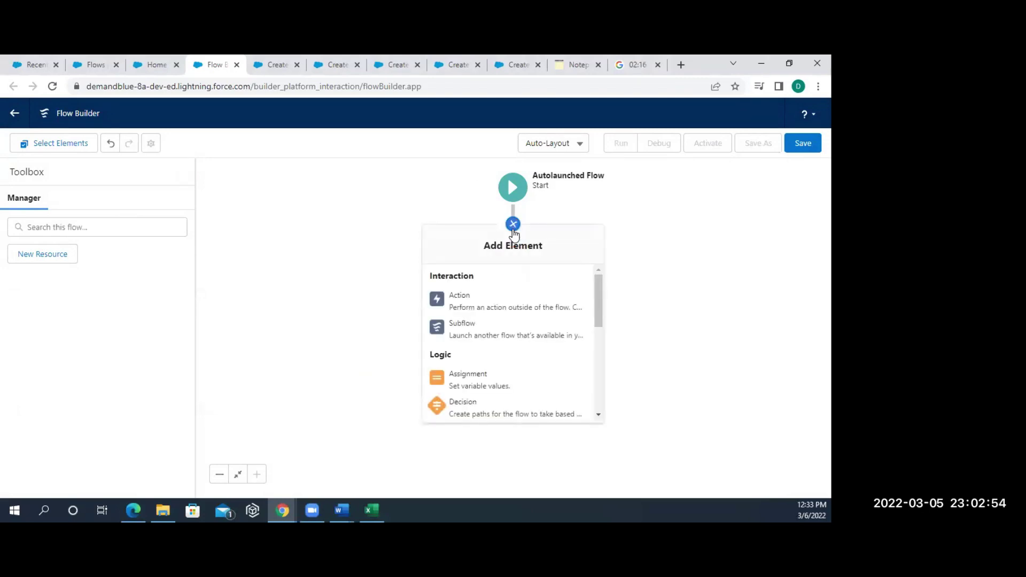
scroll(467, 374, down, 3)
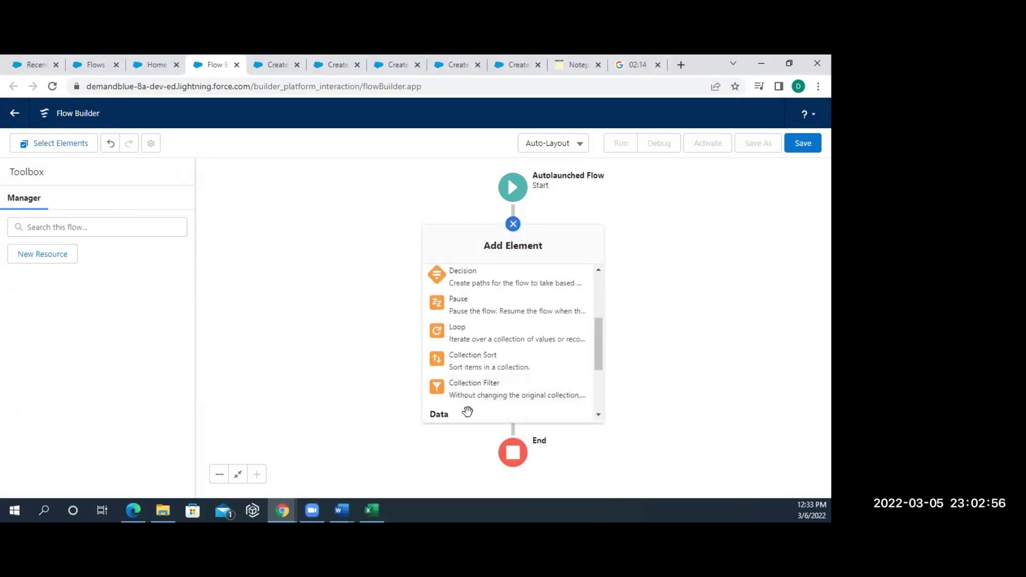
scroll(457, 415, down, 2)
click(466, 406)
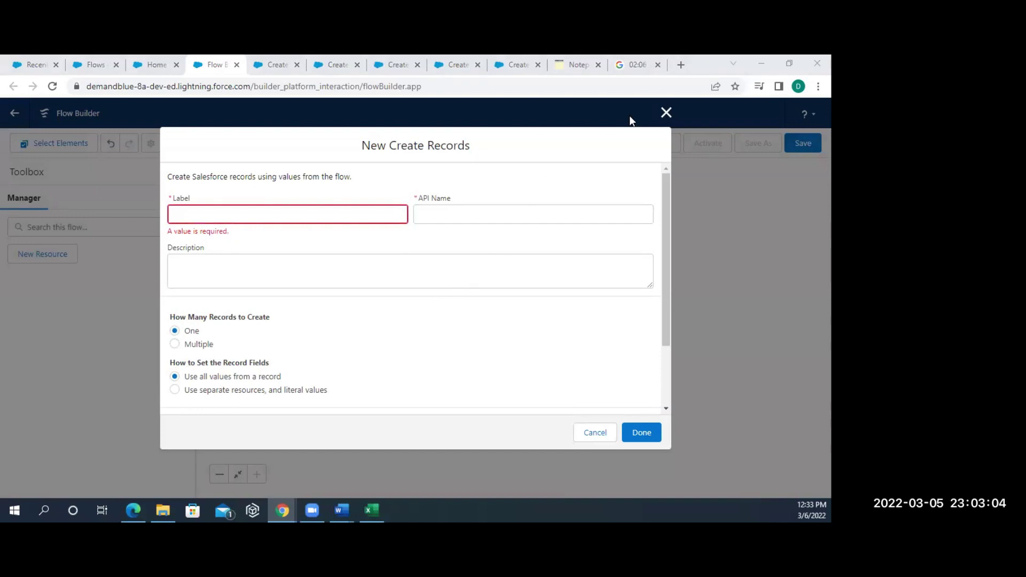
click(665, 112)
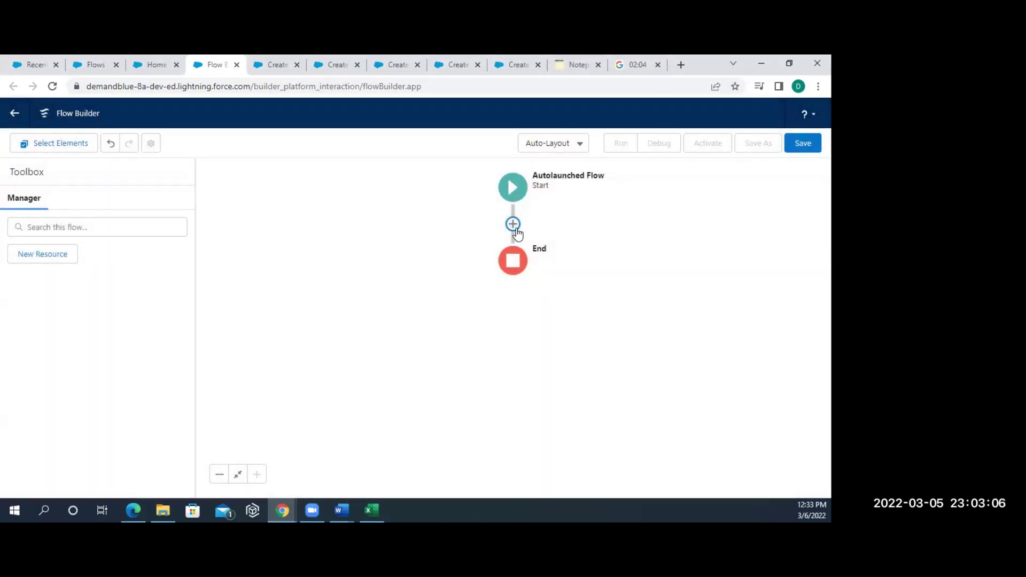
- Add a Get Records element from the Data section of the element list
click(513, 224)
scroll(465, 356, down, 2)
scroll(471, 369, down, 1)
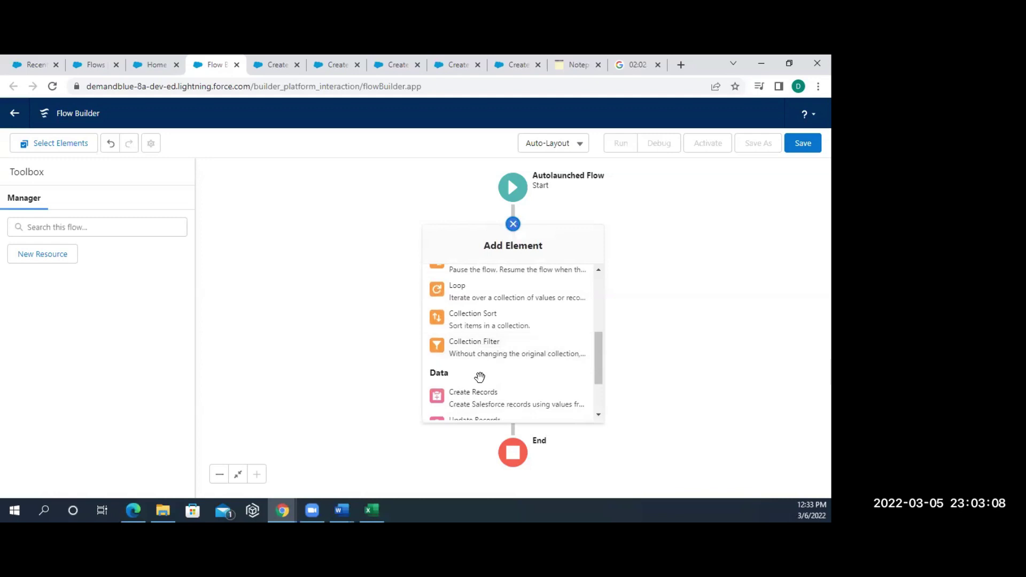
scroll(479, 388, down, 1)
click(471, 395)
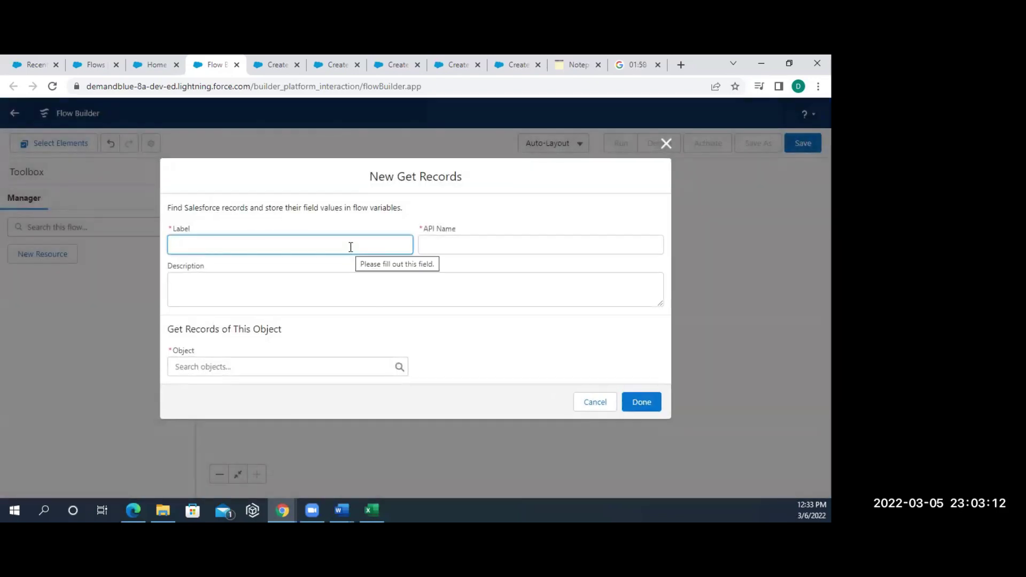
- Label the Get Records element 'All Account' (API name All_Account) and set its object to Account
text(All Account)
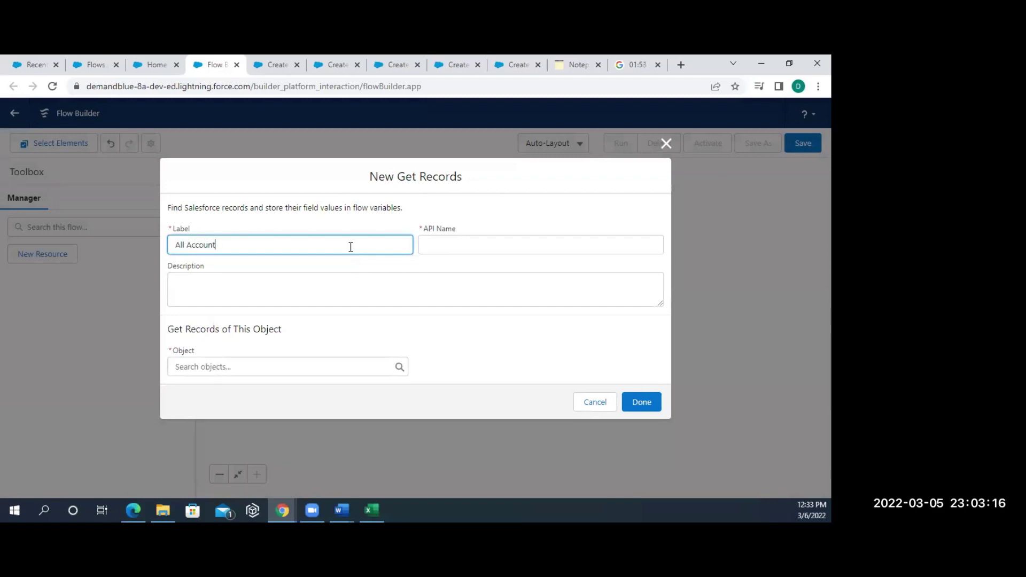
click(478, 263)
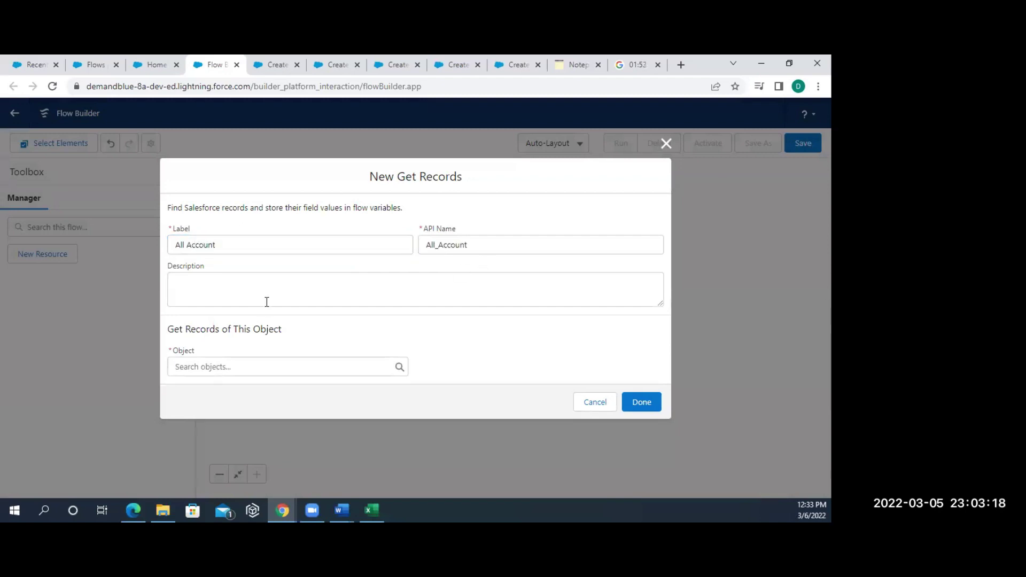
click(212, 363)
text(acc)
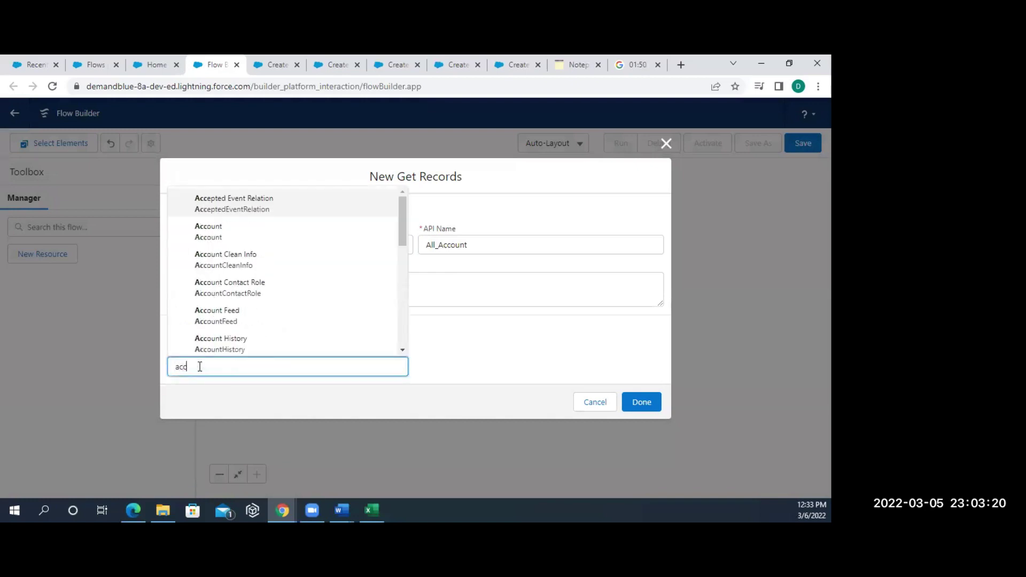
click(231, 233)
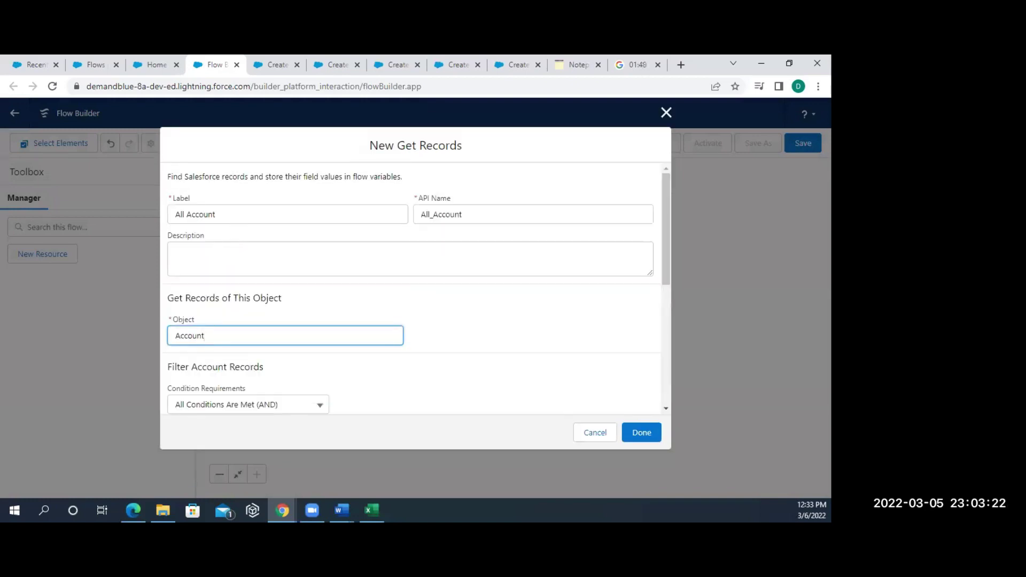
click(203, 335)
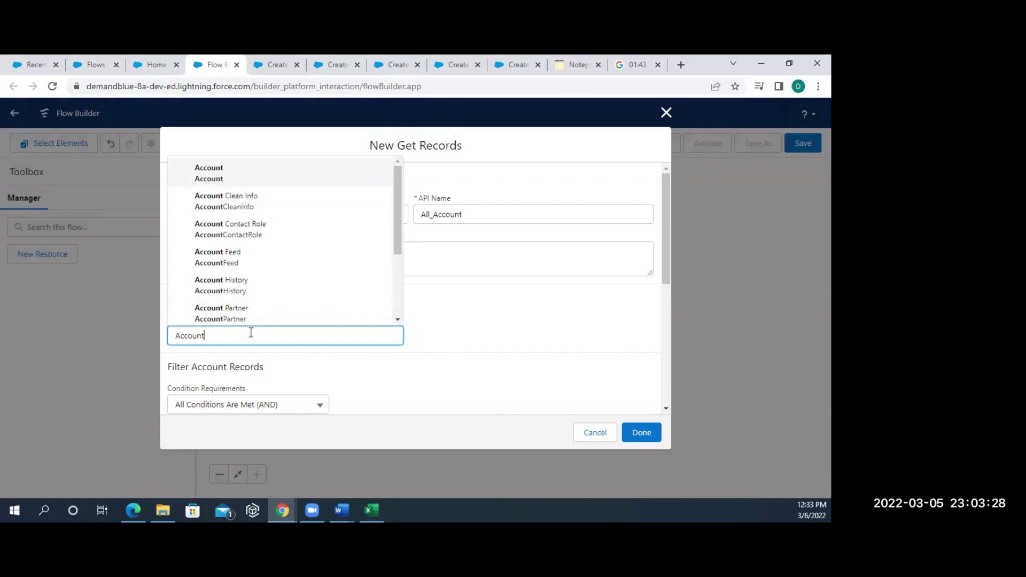
click(213, 169)
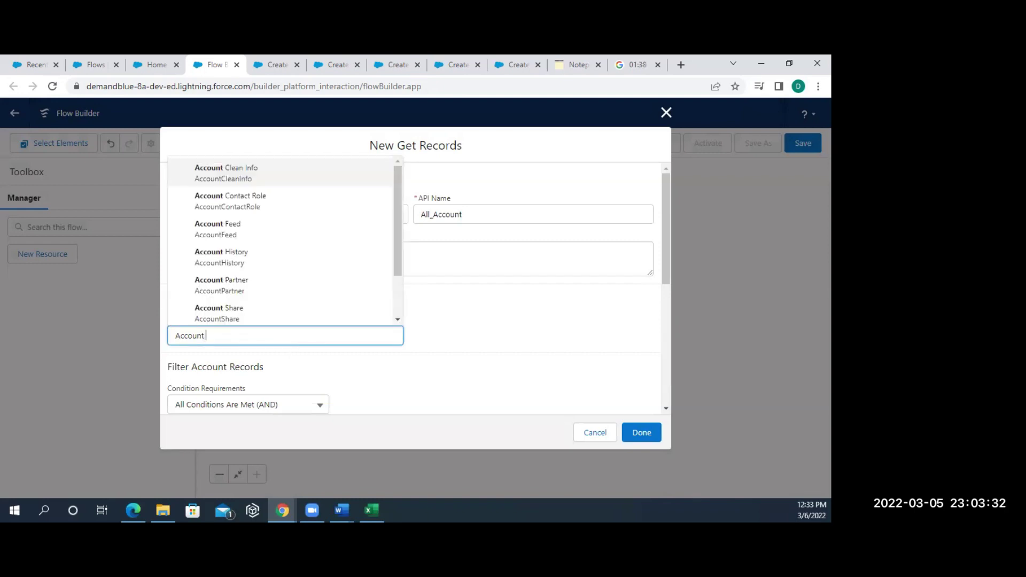
key(alt+Tab)
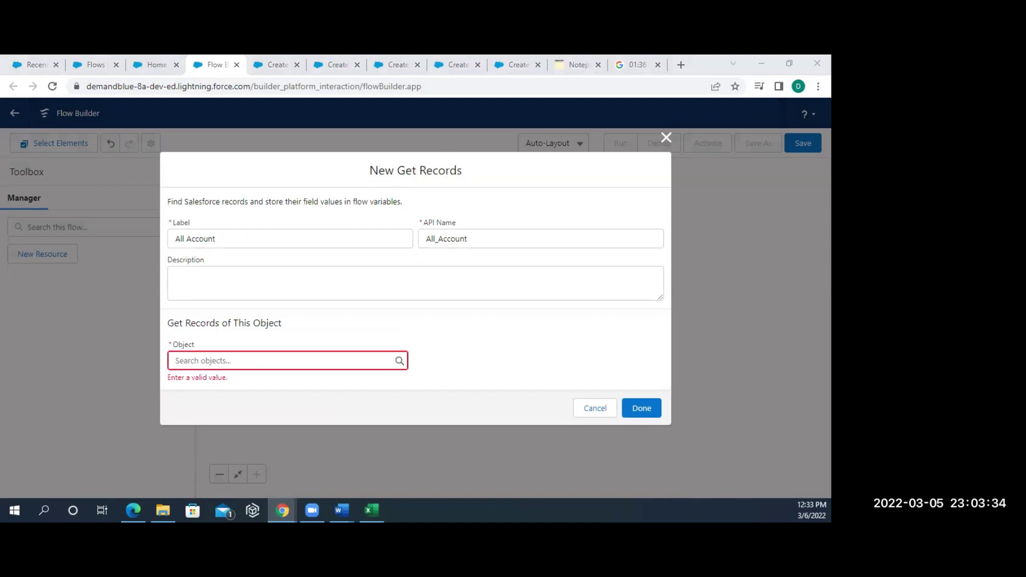
click(227, 358)
text(acc)
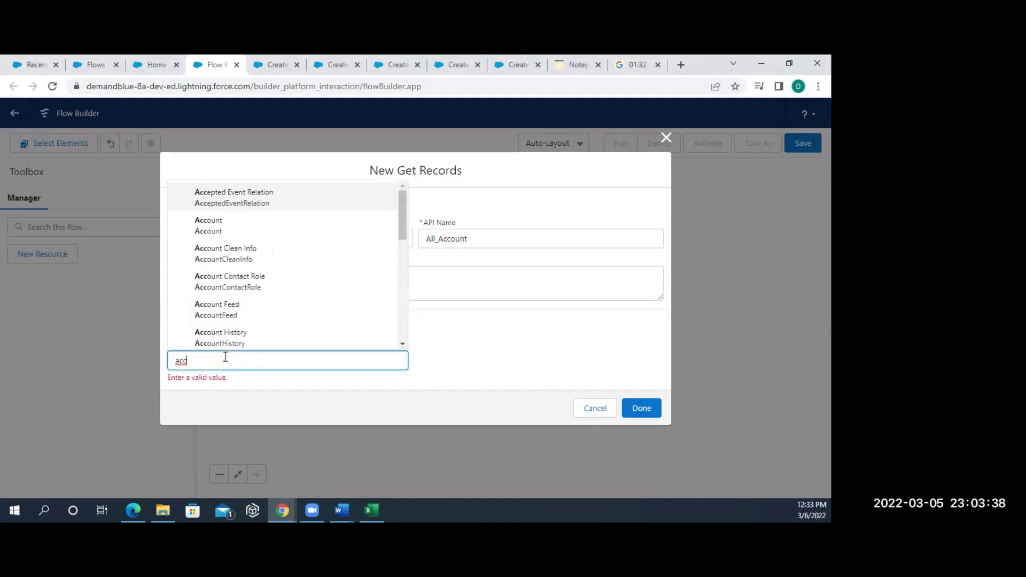
click(219, 228)
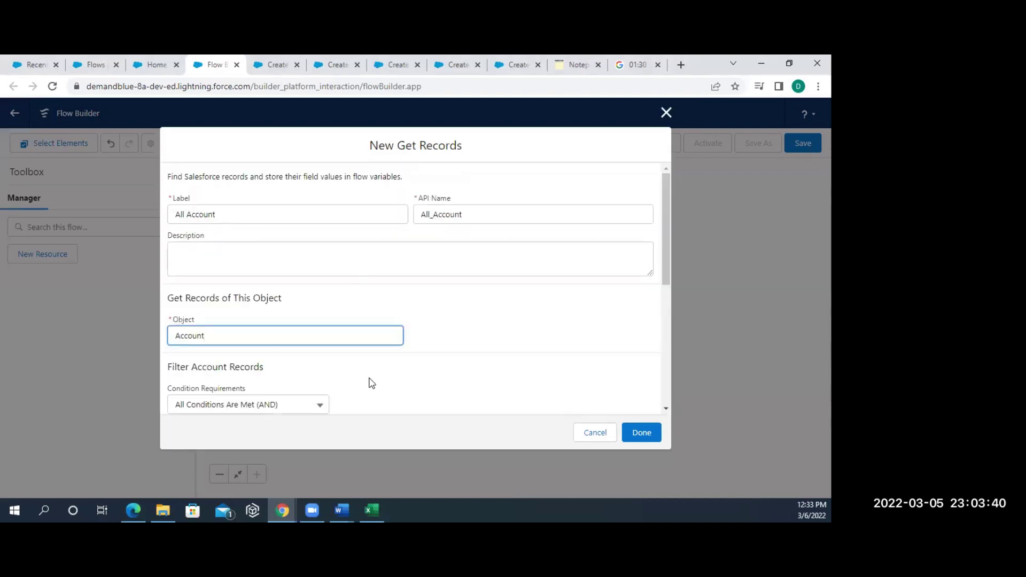
- Add the condition AnnualRevenue Greater Than 10000 and save the element
scroll(343, 365, down, 2)
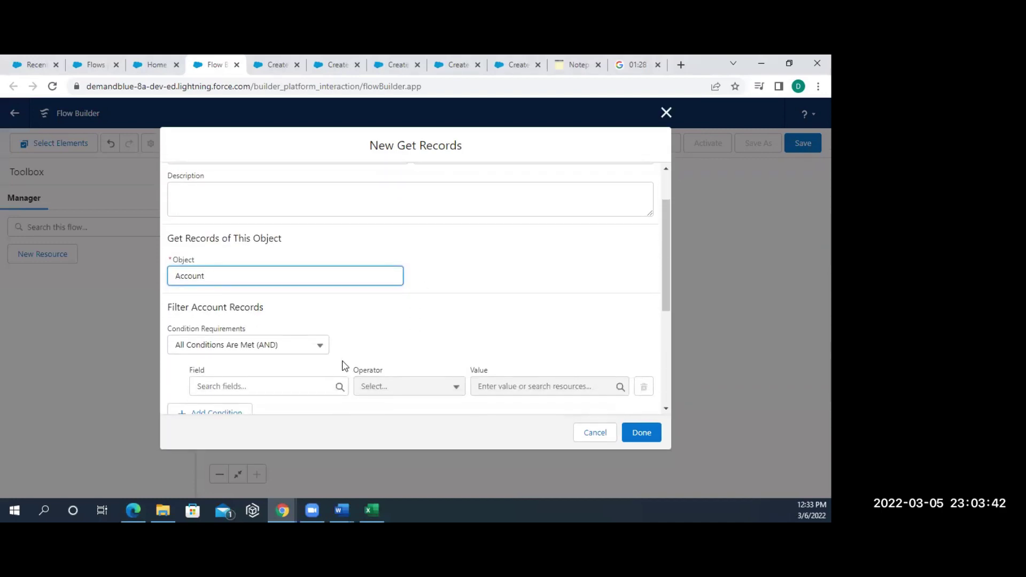
click(276, 386)
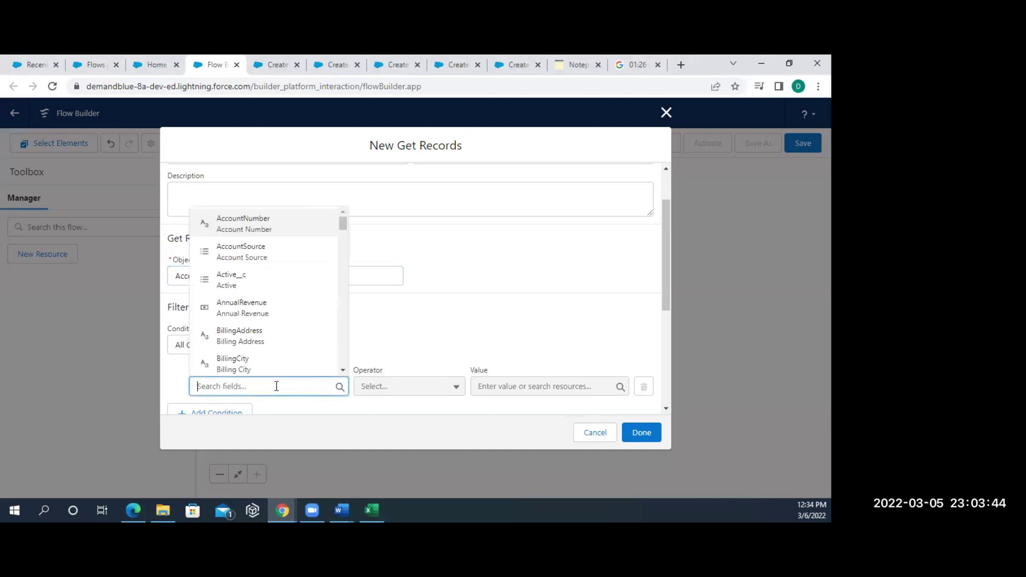
click(269, 308)
click(433, 385)
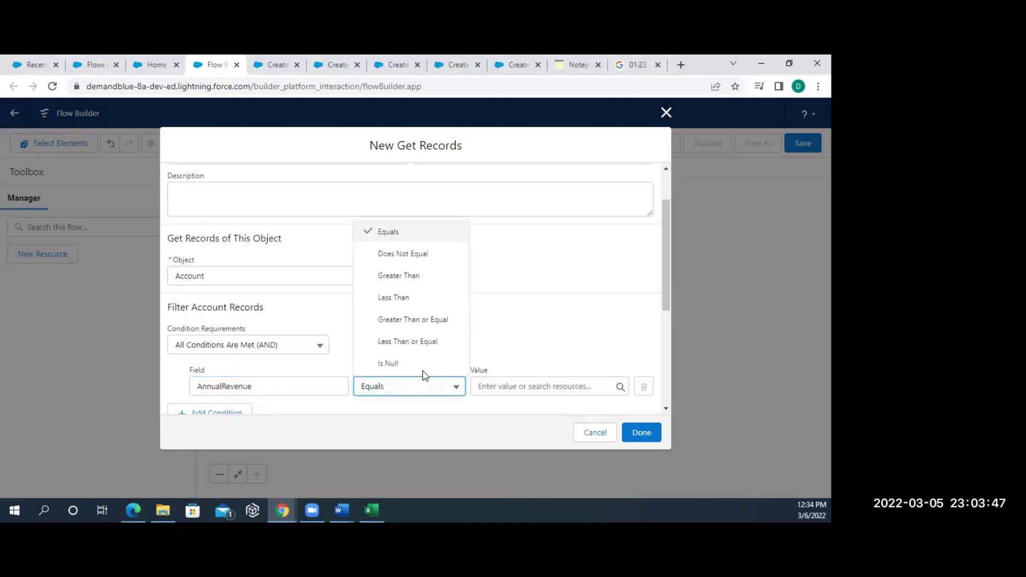
click(414, 276)
click(512, 387)
text(10000)
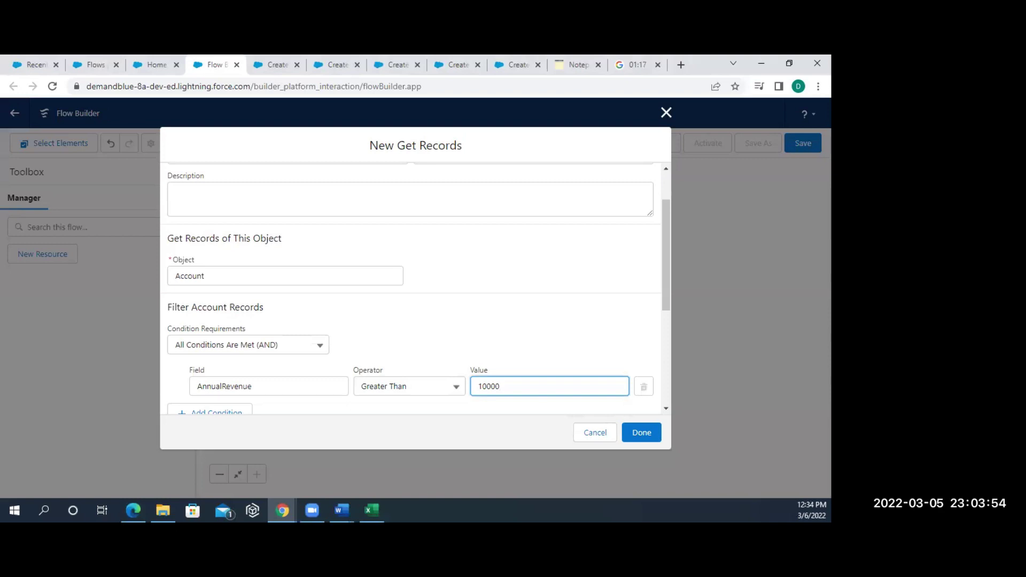
click(643, 431)
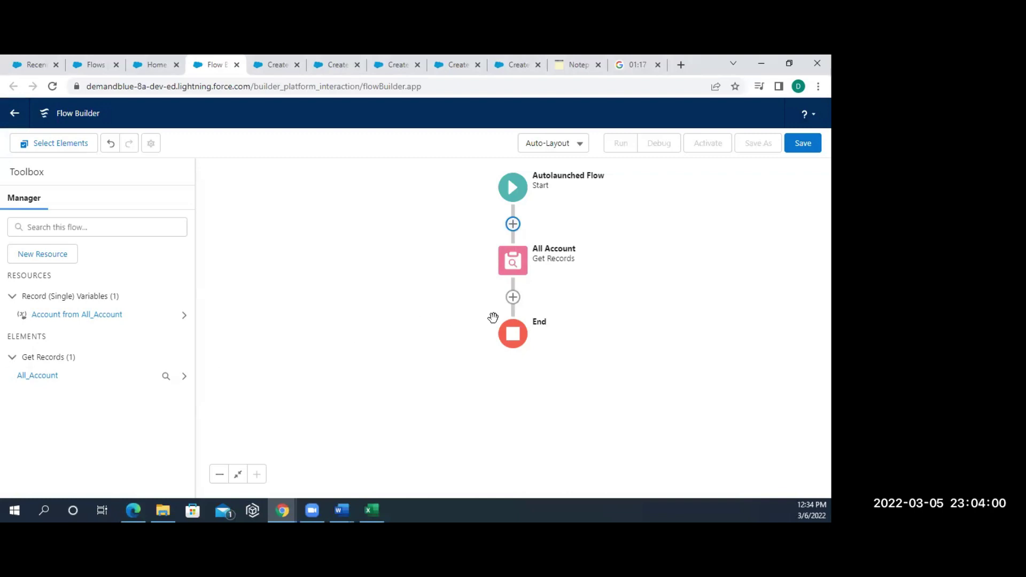
- Start a new Collection Filter after All Account and type a warm-rating label
click(513, 301)
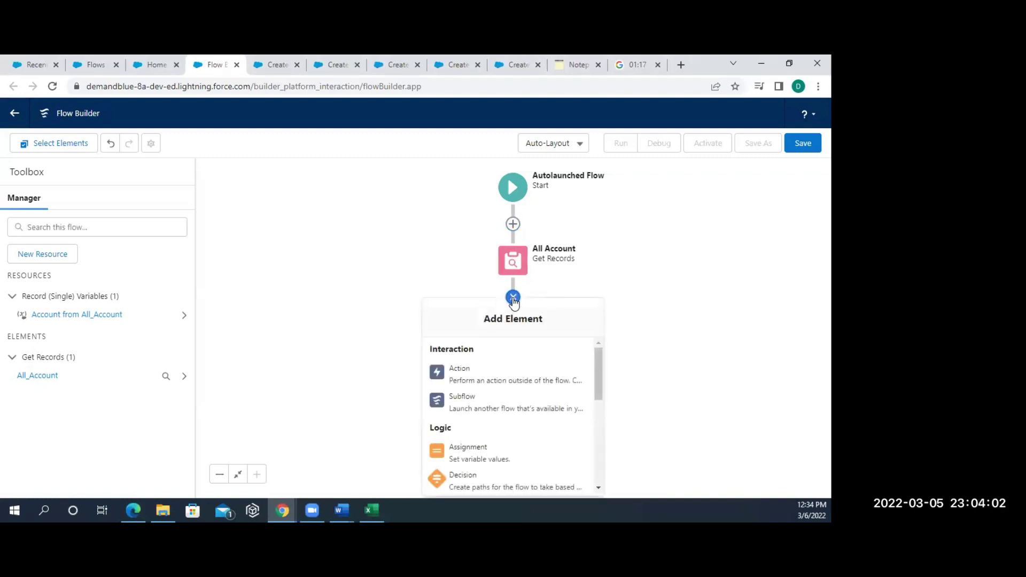
scroll(487, 469, down, 4)
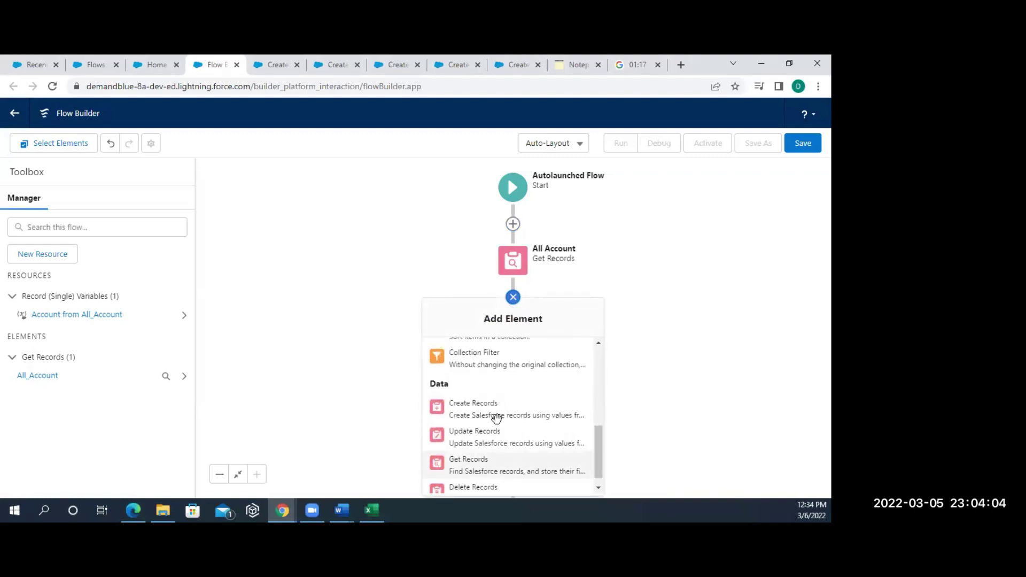
click(490, 365)
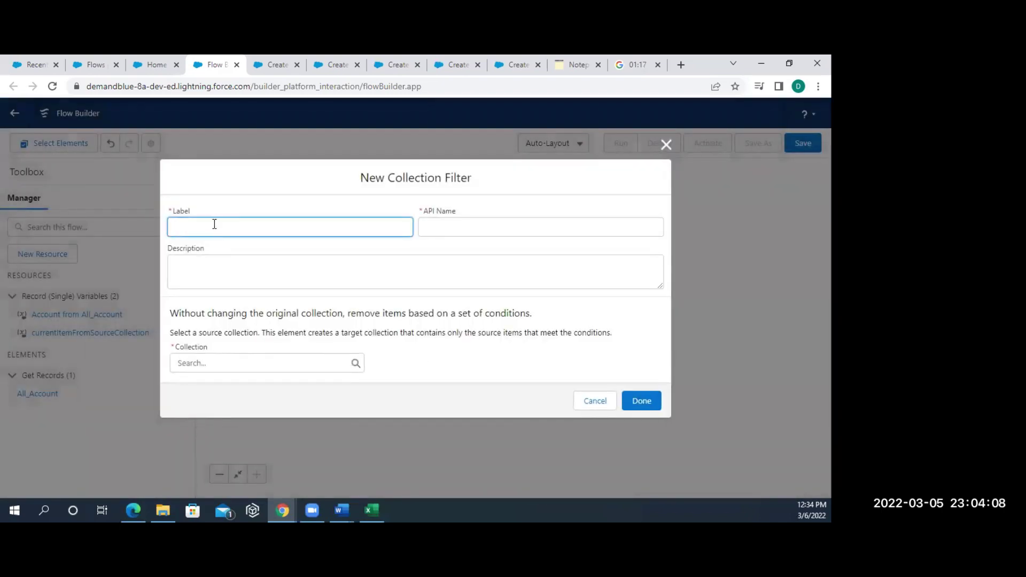
text(all warm rat)
text(ung)
key(BackSpace)
click(464, 227)
- Cancel the collection filter before choosing a source, then select the All Account element
click(257, 275)
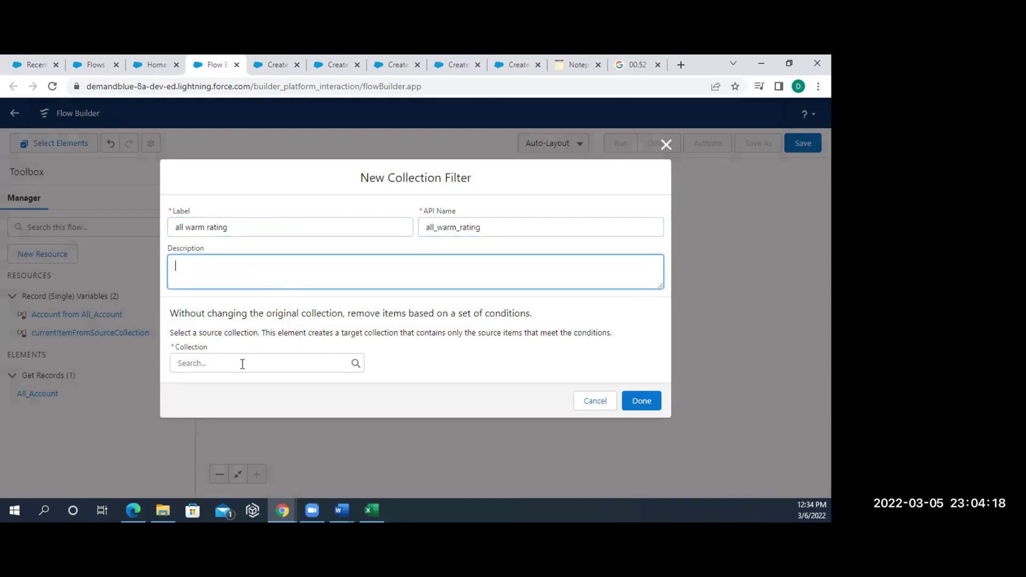
click(240, 364)
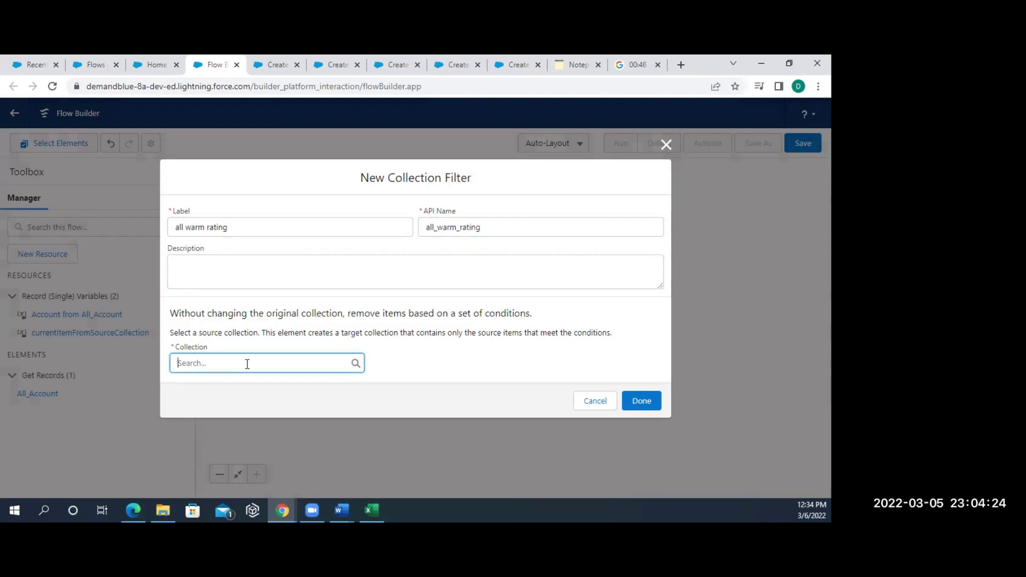
text(ac)
key(BackSpace)
key(BackSpace)
key(BackSpace)
click(586, 409)
click(513, 260)
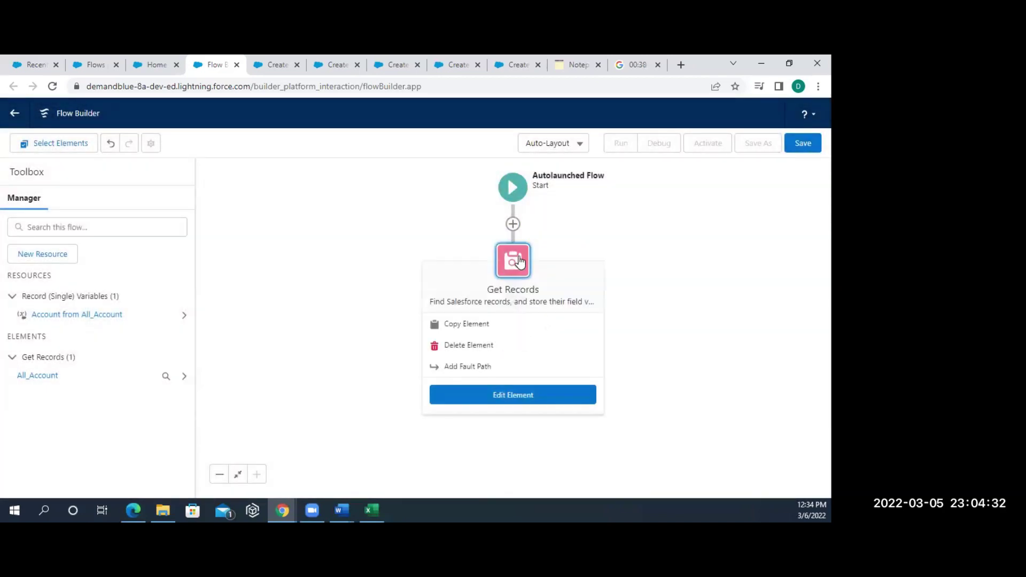
- Edit All Account to store all records and change its AnnualRevenue operator to Equals
click(471, 395)
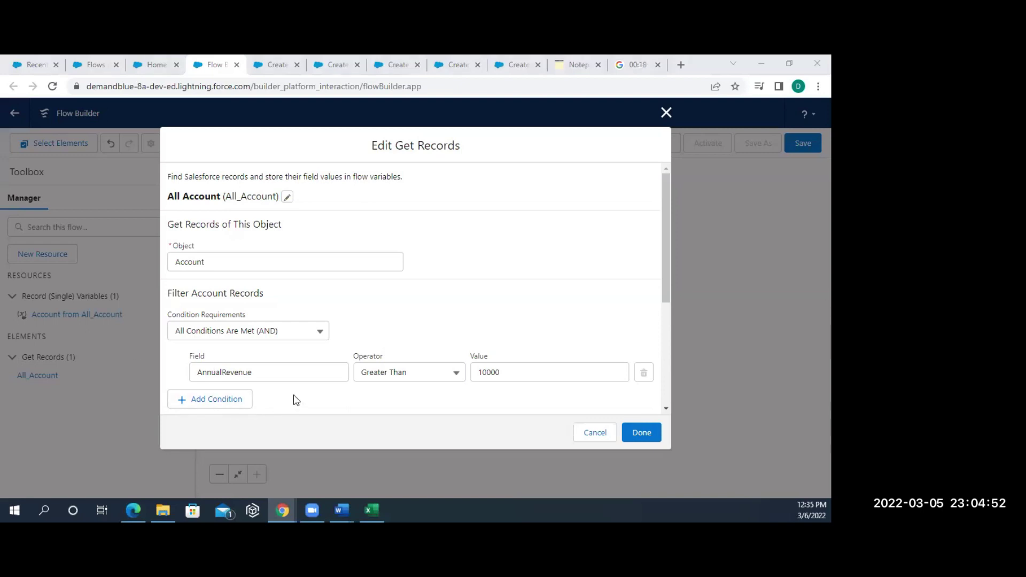
scroll(294, 400, down, 2)
scroll(297, 400, down, 1)
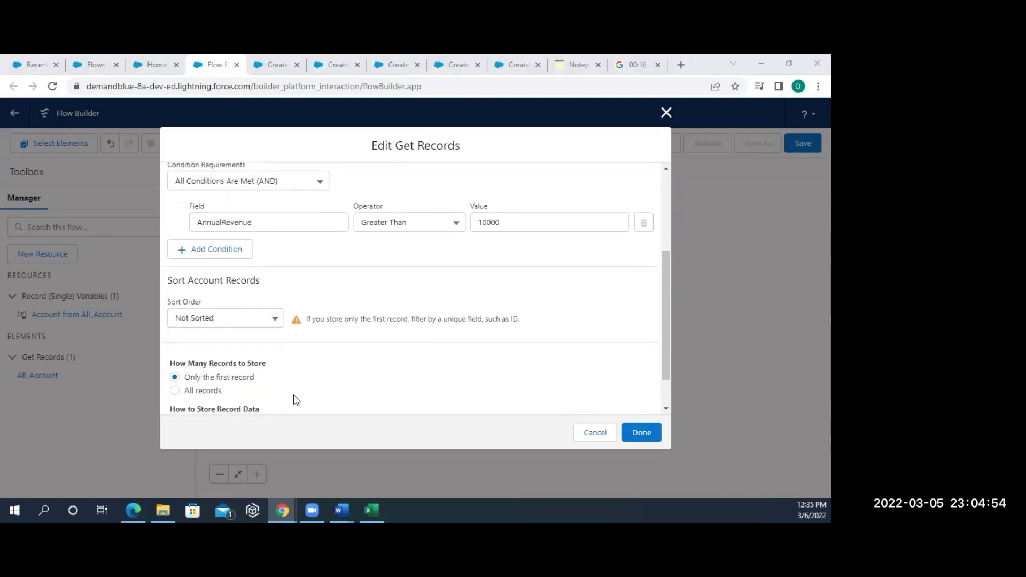
scroll(285, 397, down, 1)
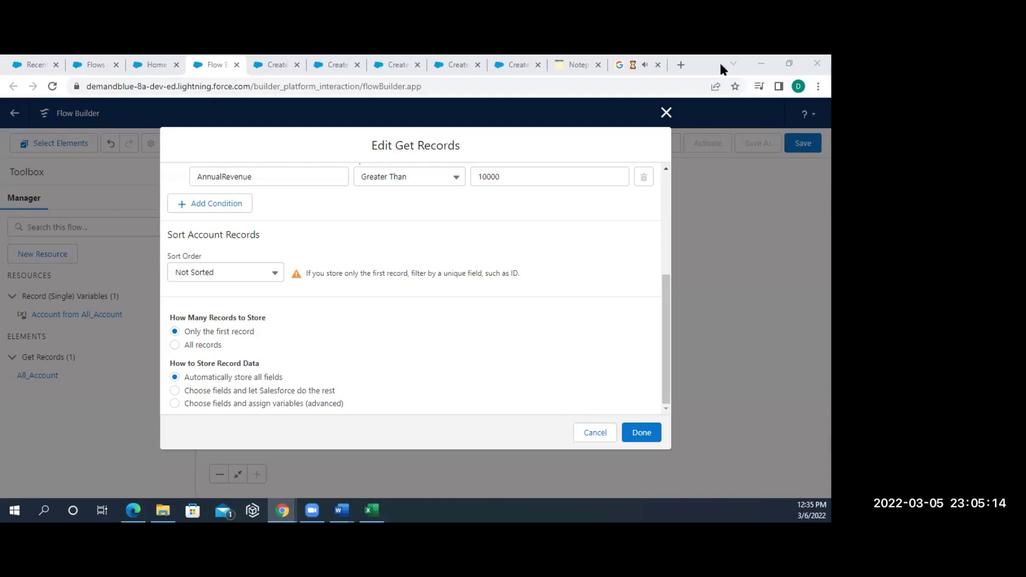
scroll(399, 285, up, 1)
scroll(398, 285, down, 1)
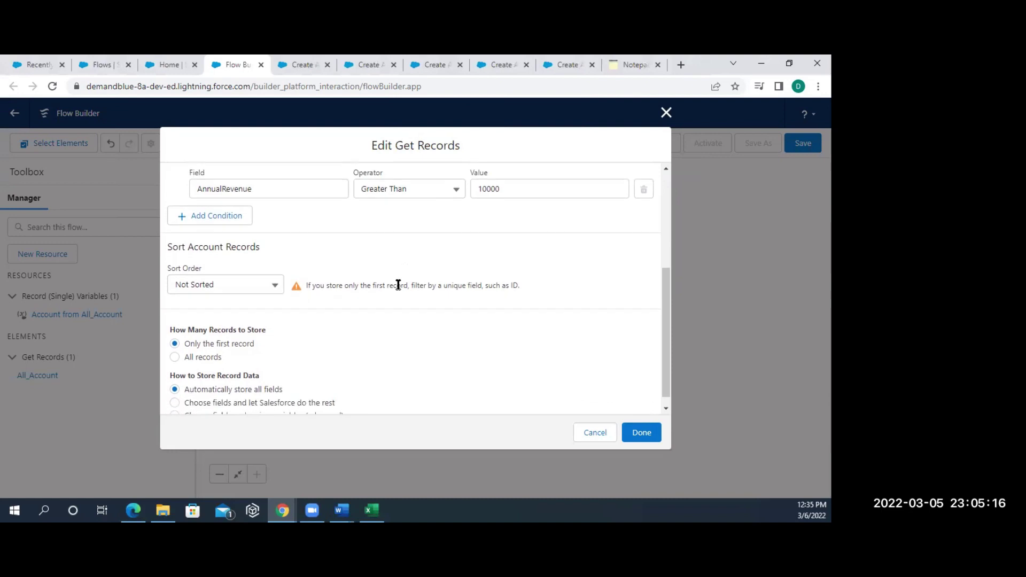
click(193, 363)
click(419, 193)
click(413, 210)
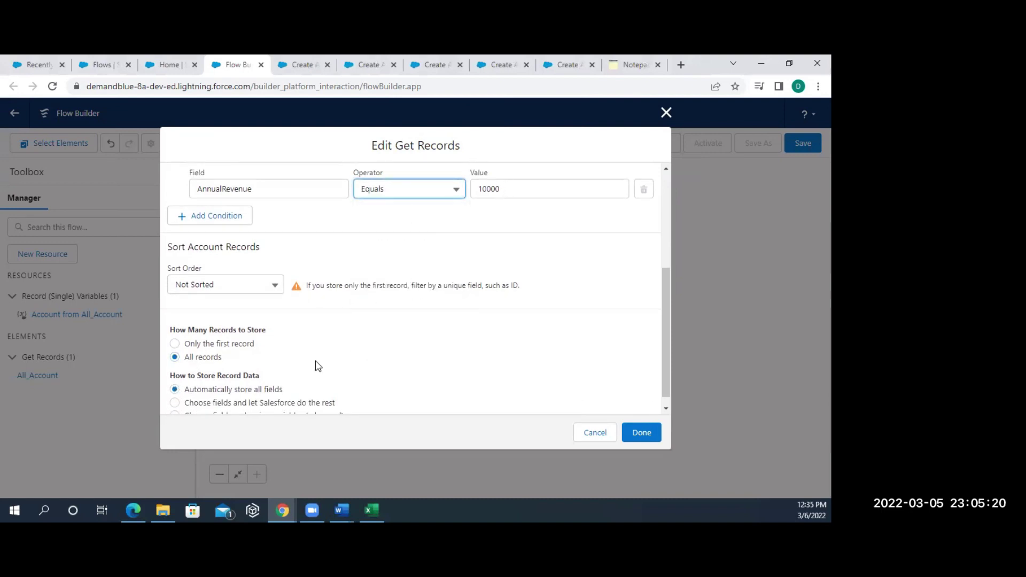
scroll(319, 386, down, 1)
click(639, 431)
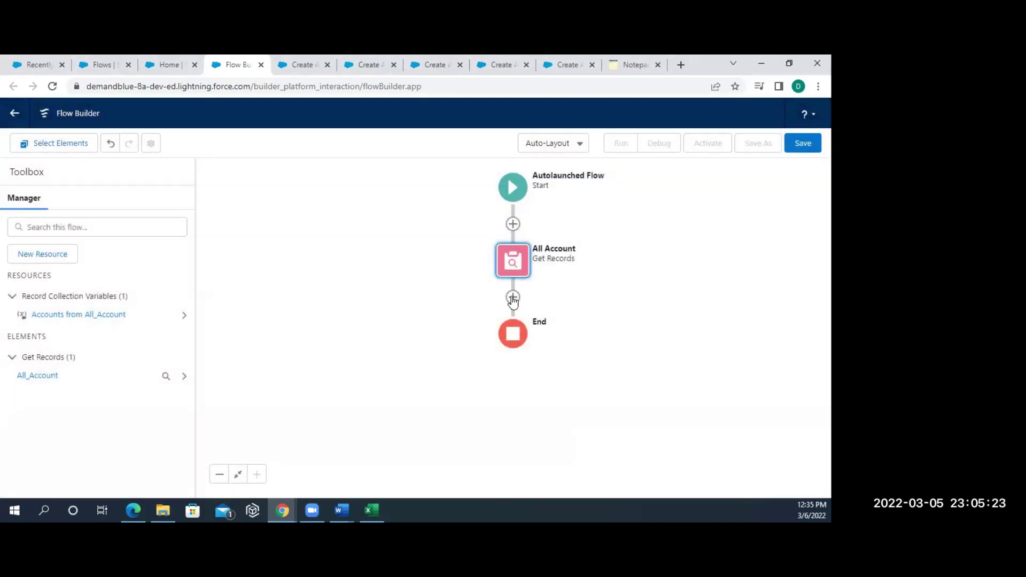
- Add a Collection Filter named 'Filter for Warm' over the All_Account Accounts collection
click(512, 298)
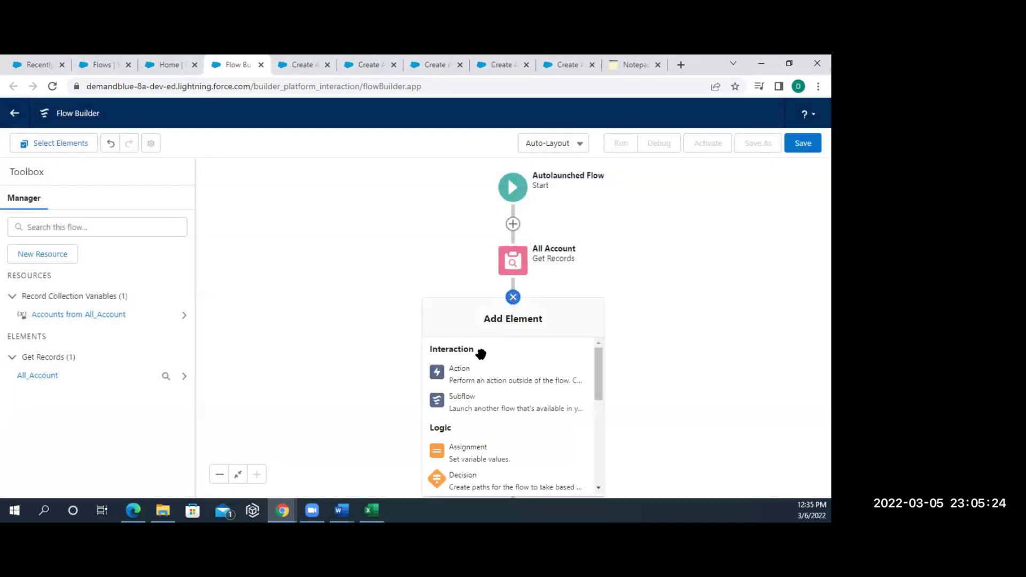
scroll(472, 448, down, 3)
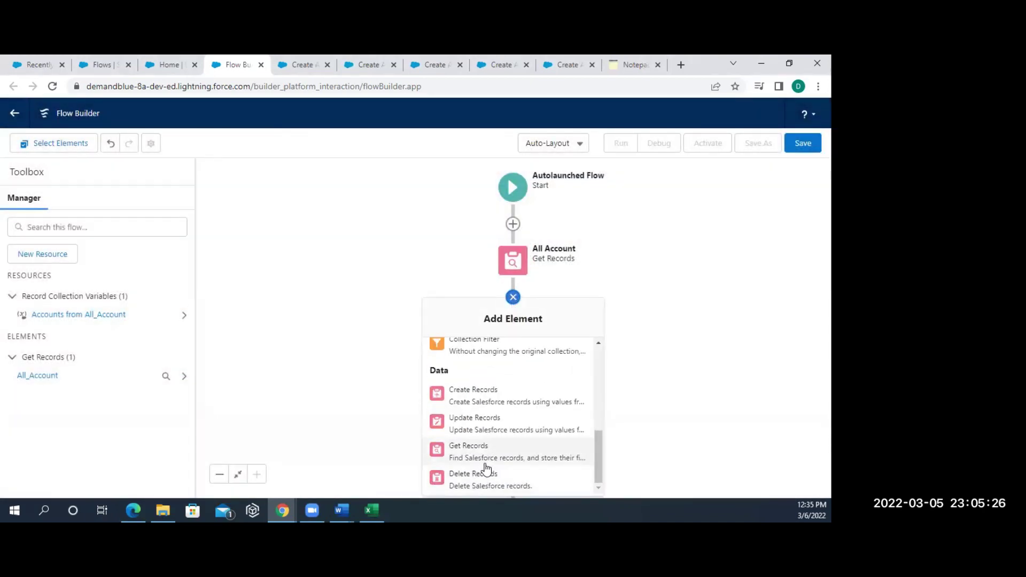
click(498, 355)
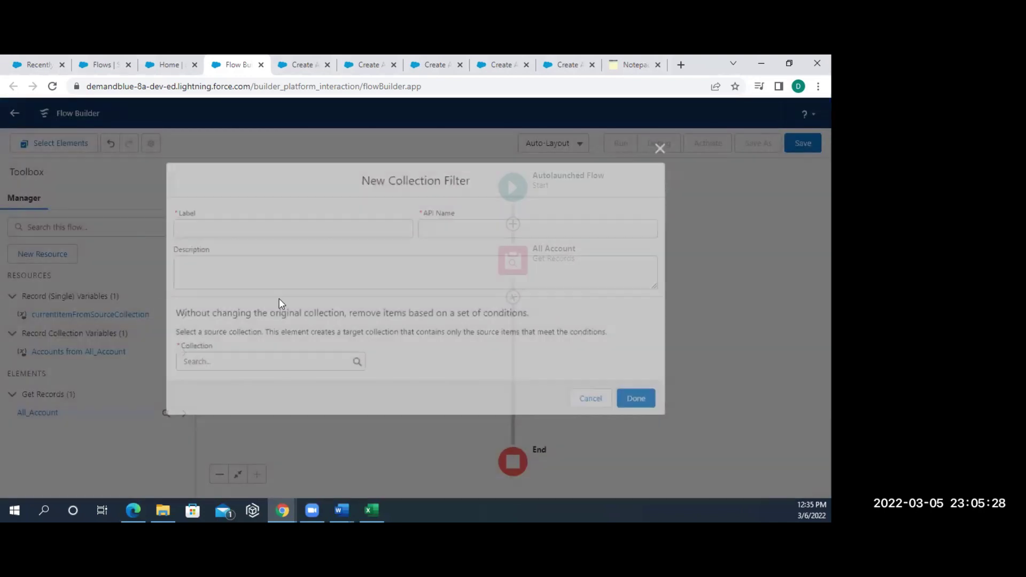
text(Fi)
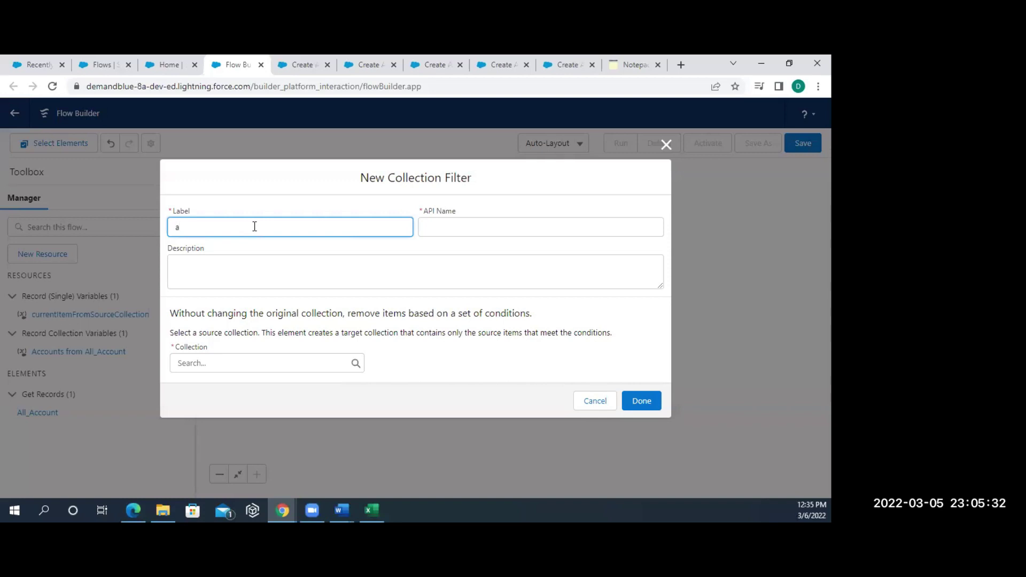
text(ll )
text(record)
text( filter)
key(BackSpace)
key(BackSpace)
key(BackSpace)
key(BackSpace)
key(BackSpace)
key(BackSpace)
key(BackSpace)
key(BackSpace)
key(BackSpace)
key(BackSpace)
key(BackSpace)
key(BackSpace)
key(BackSpace)
key(BackSpace)
key(BackSpace)
key(BackSpace)
text(Filter for Warm)
click(499, 222)
click(216, 363)
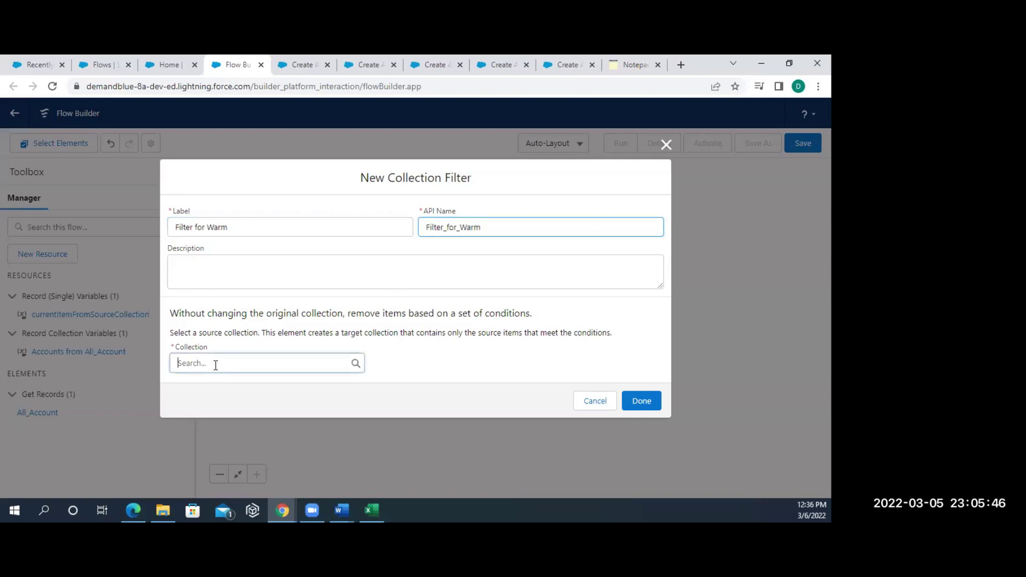
click(209, 410)
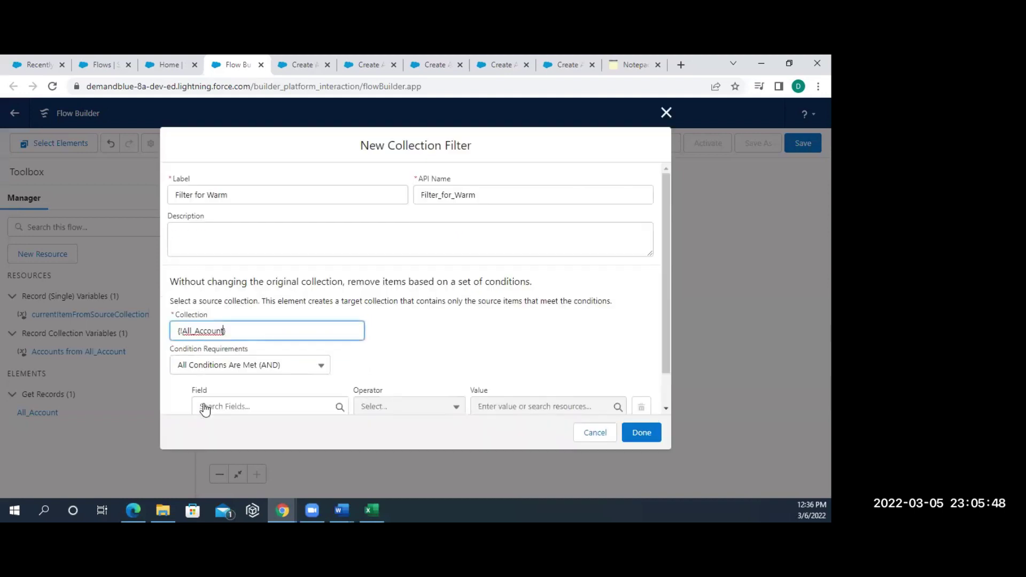
- Set the filter condition to Rating Equals Warm and create the element
click(214, 405)
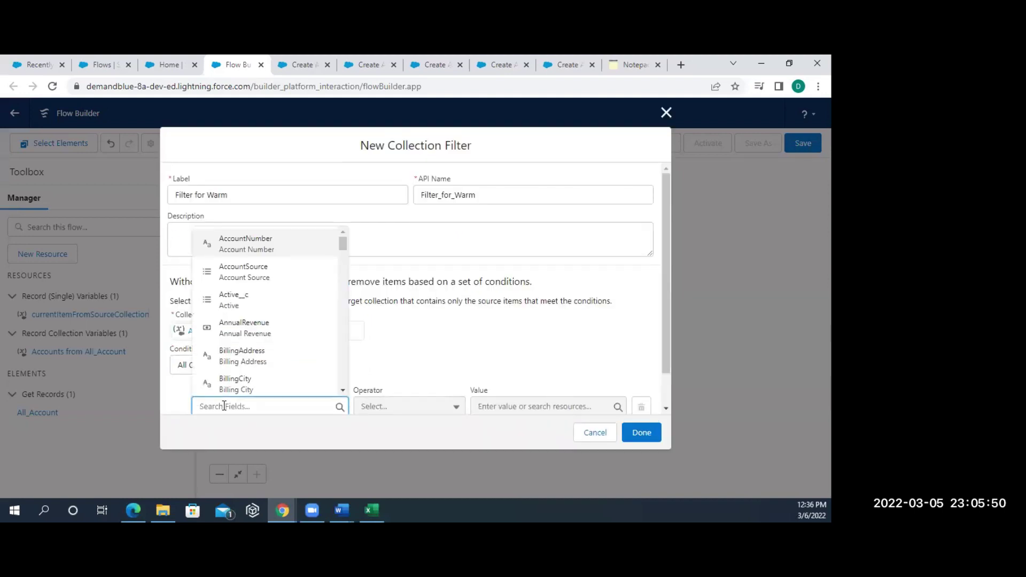
text(rat)
click(239, 353)
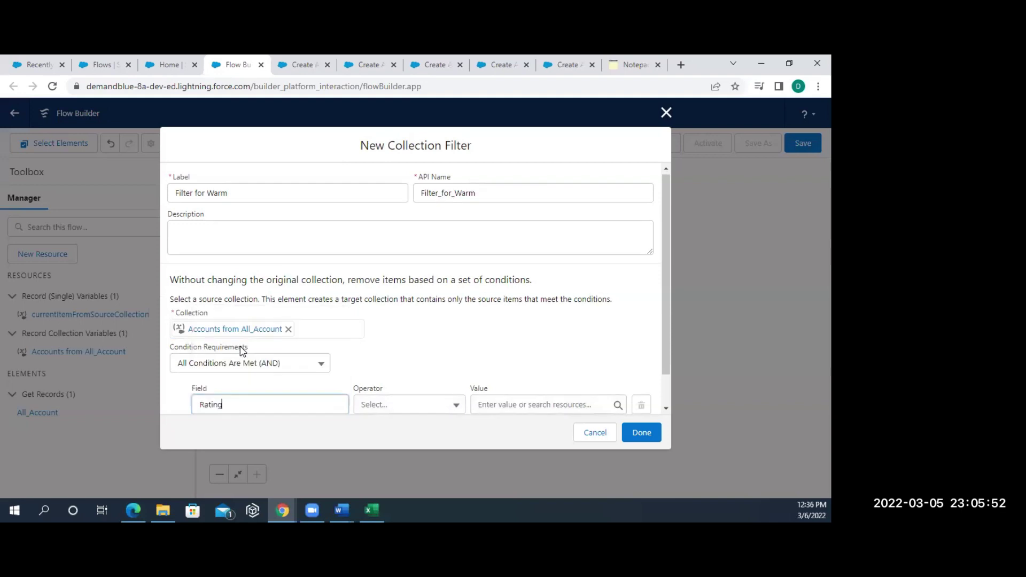
click(411, 406)
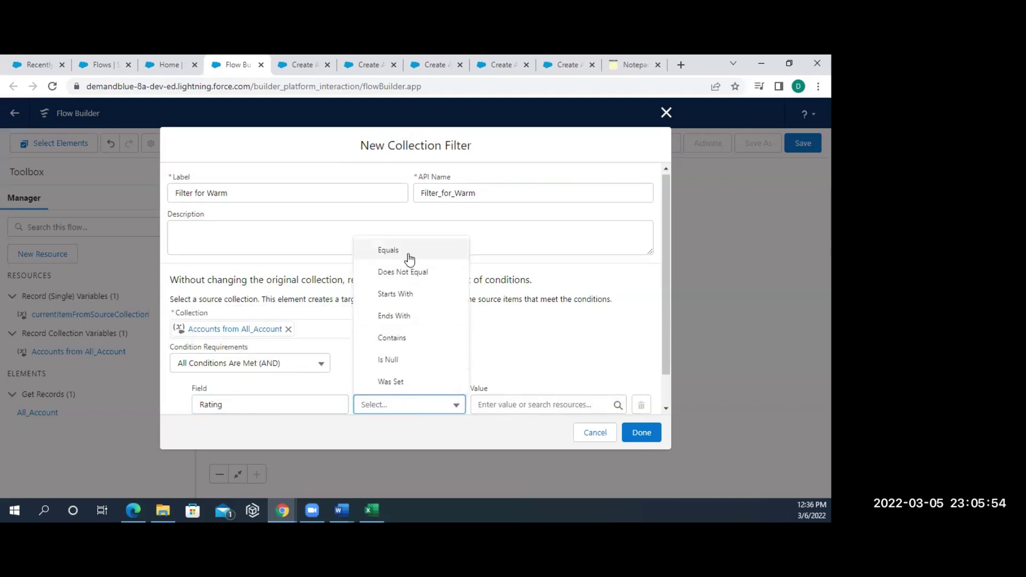
click(402, 251)
click(514, 404)
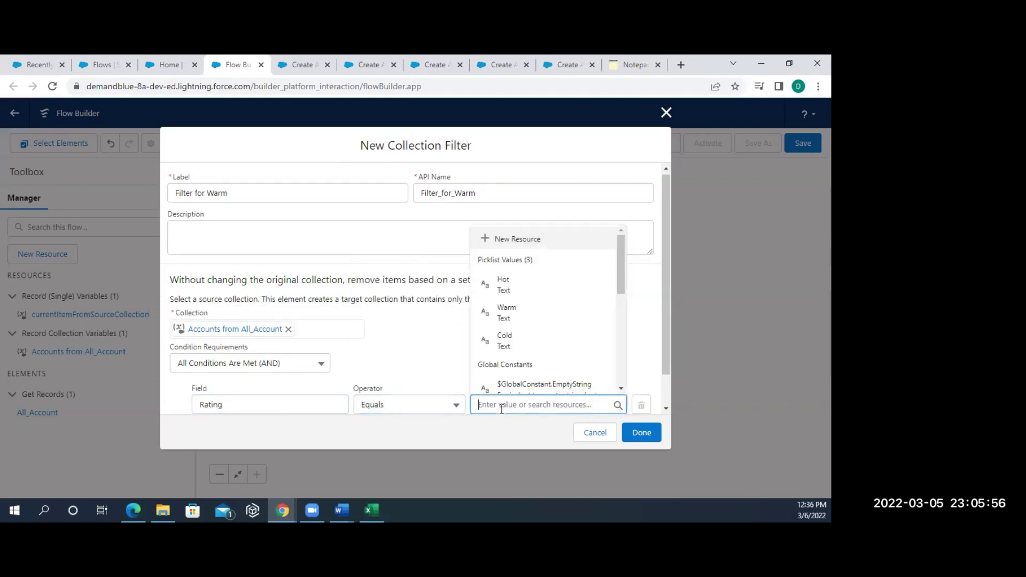
click(511, 315)
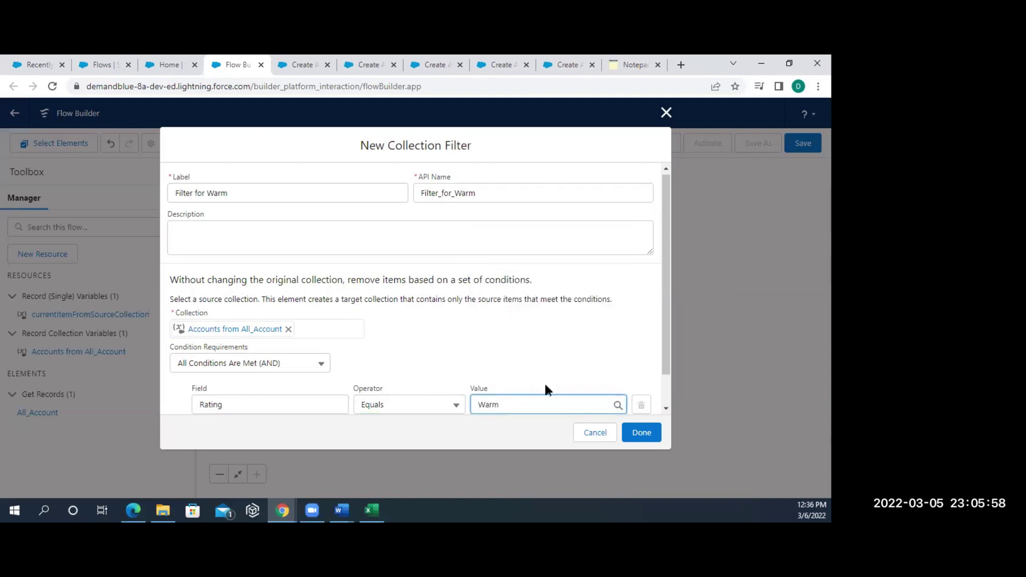
click(638, 434)
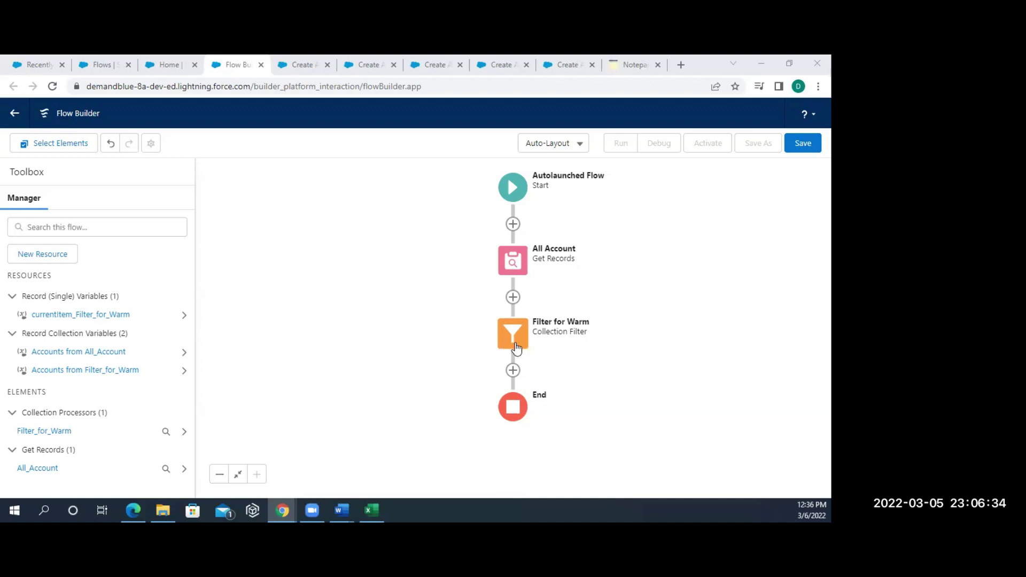
click(514, 348)
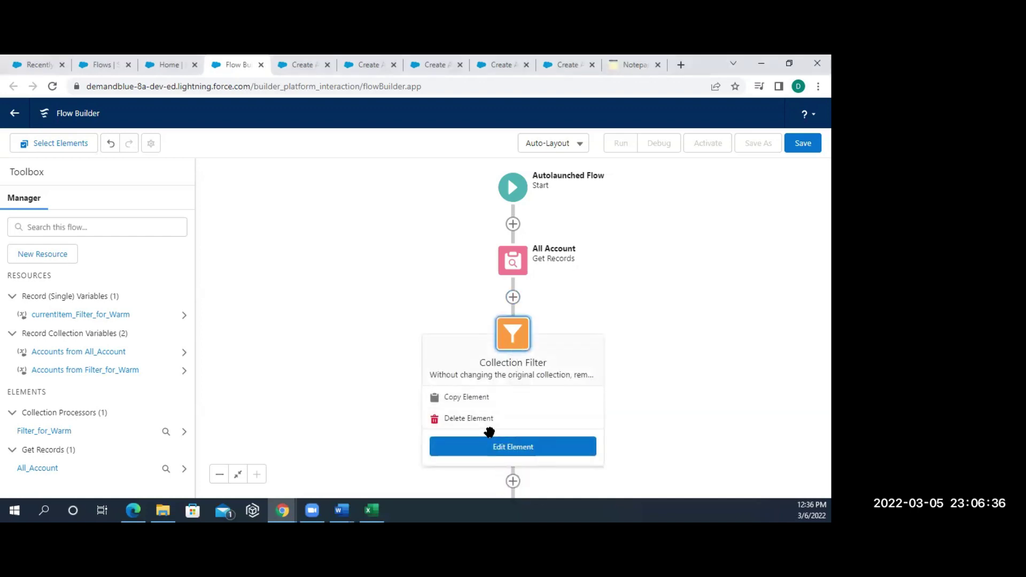
click(479, 452)
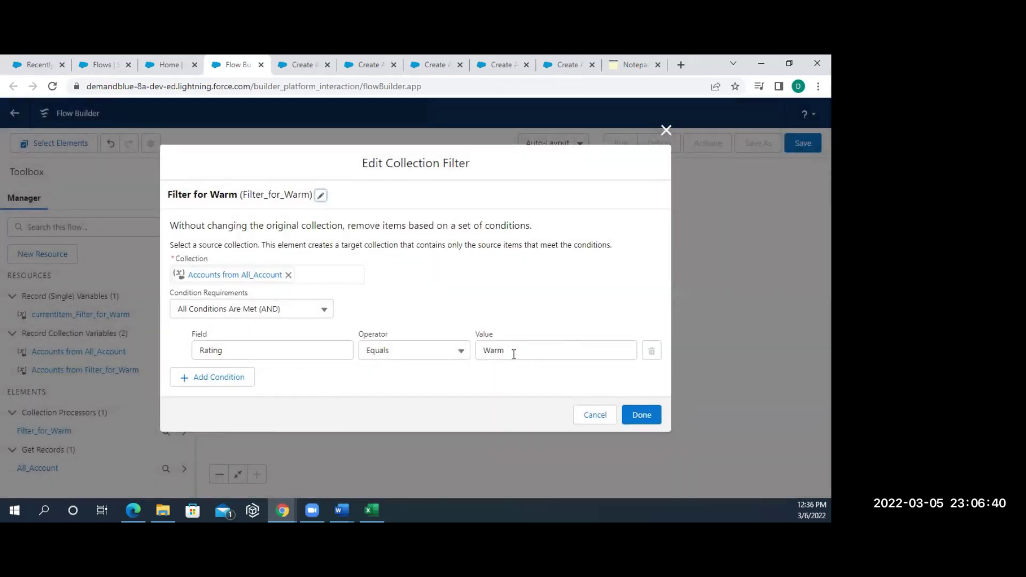
click(292, 355)
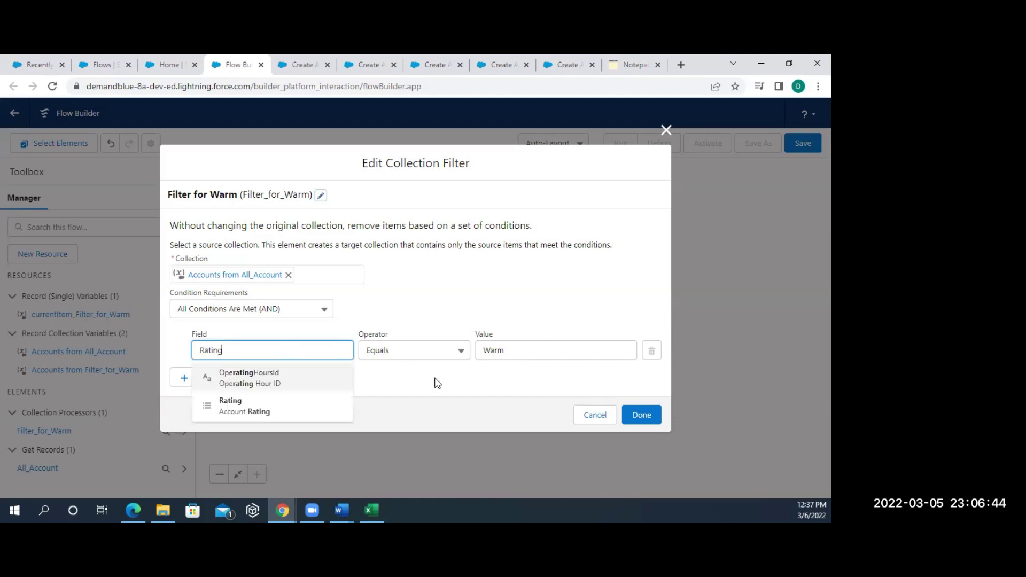
click(640, 415)
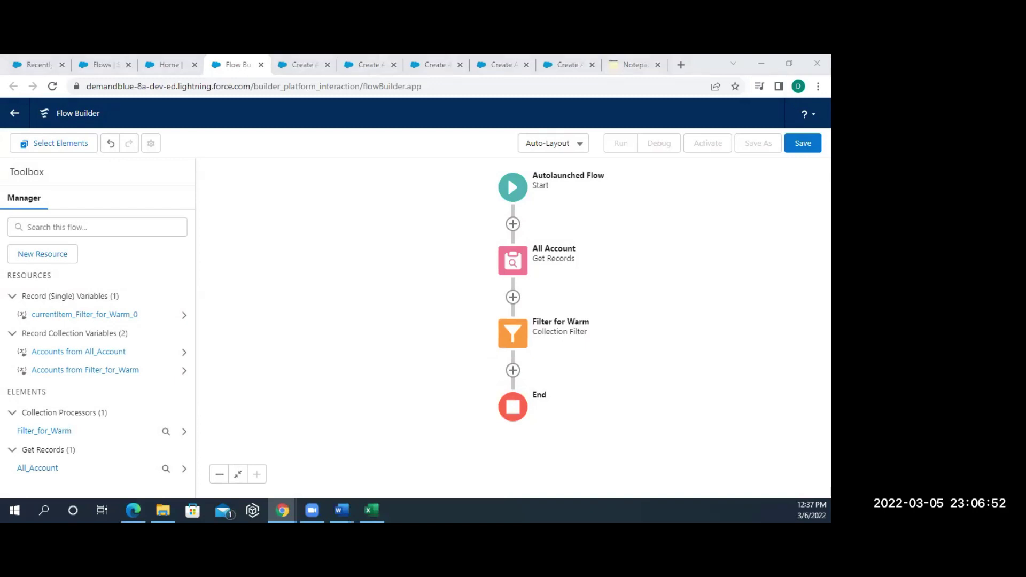
click(803, 145)
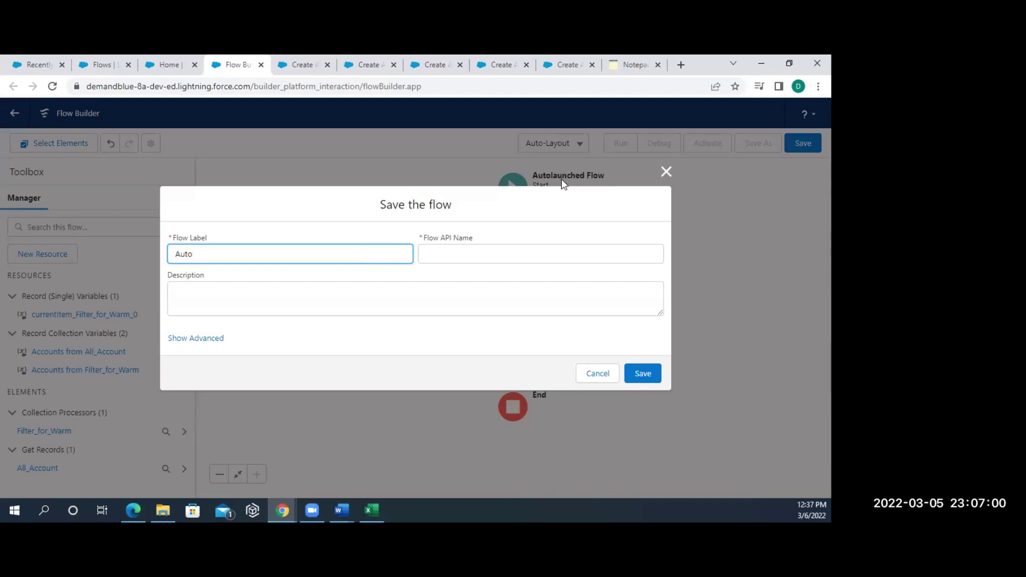
- Save the flow with label AutolaunchedFlow and activate version 1
text(launchedFlow)
click(520, 253)
click(643, 378)
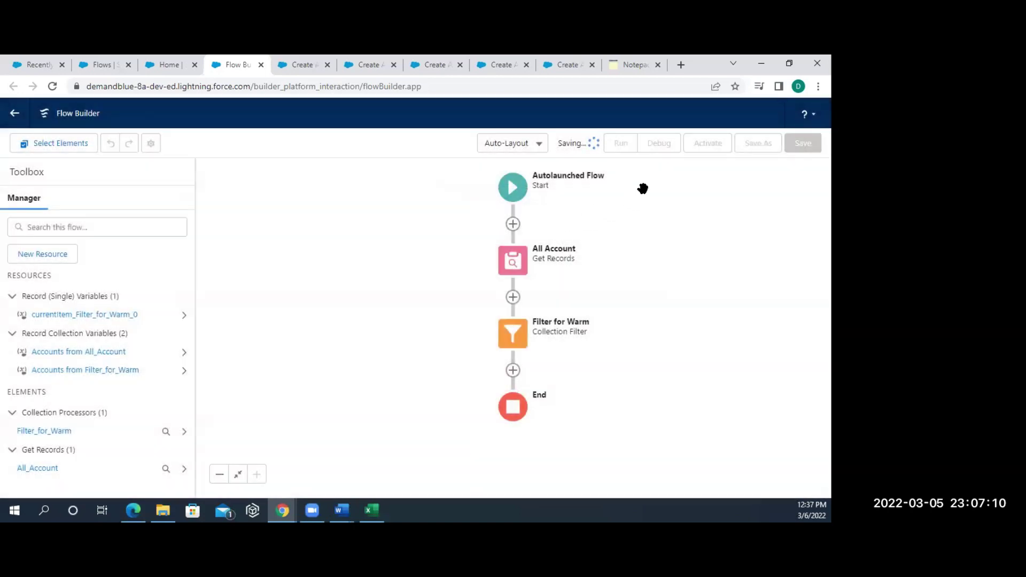
click(708, 143)
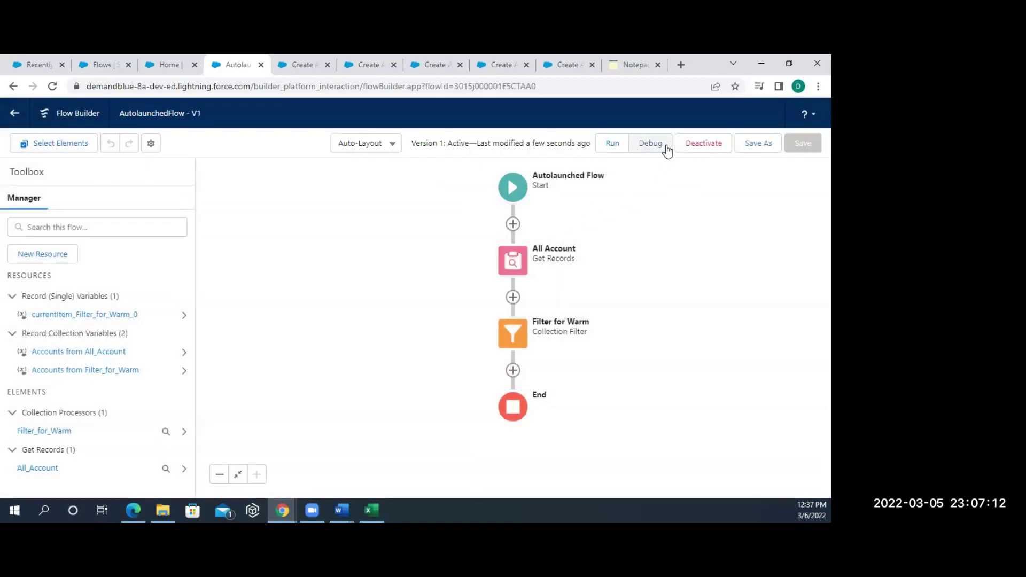
click(666, 145)
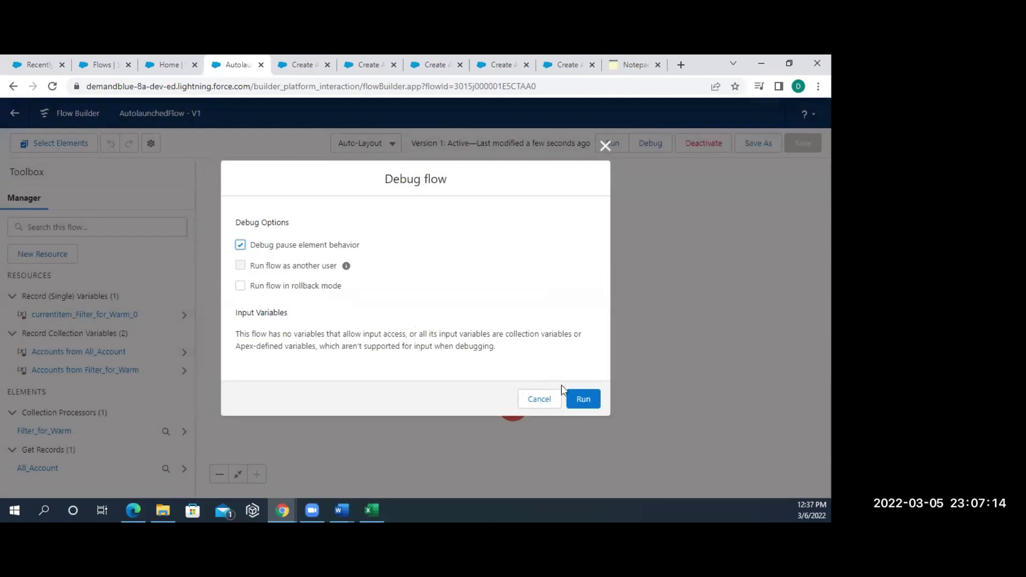
- Run the debug and inspect the All Account and Filter for Warm details showing no records
click(581, 399)
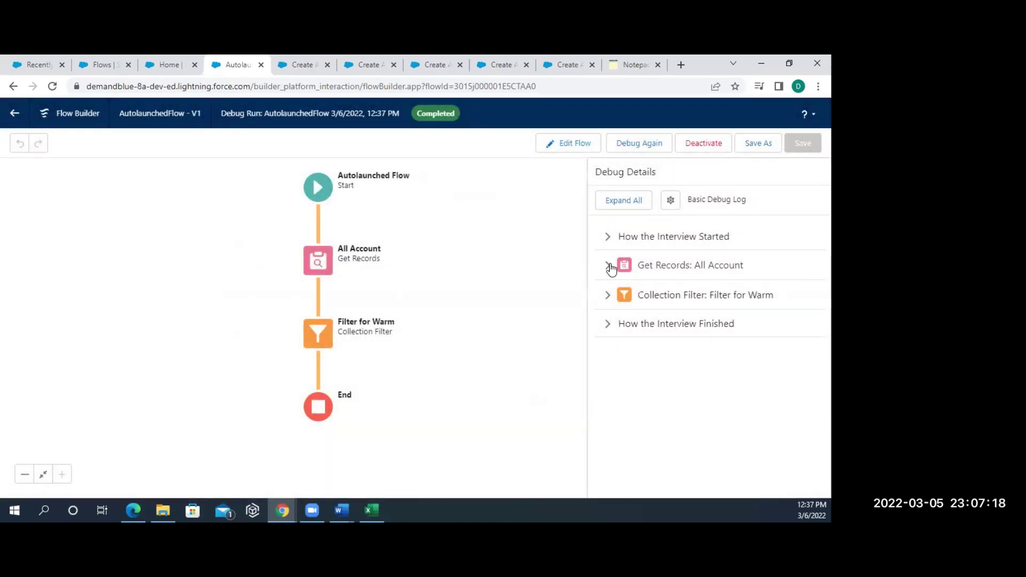
click(615, 266)
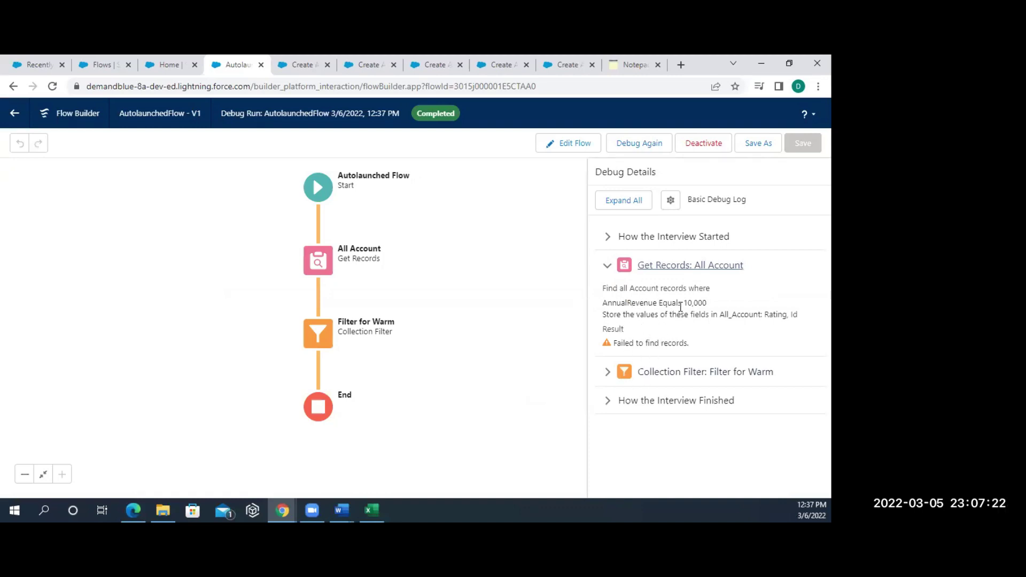
drag(680, 306, 710, 316)
click(610, 370)
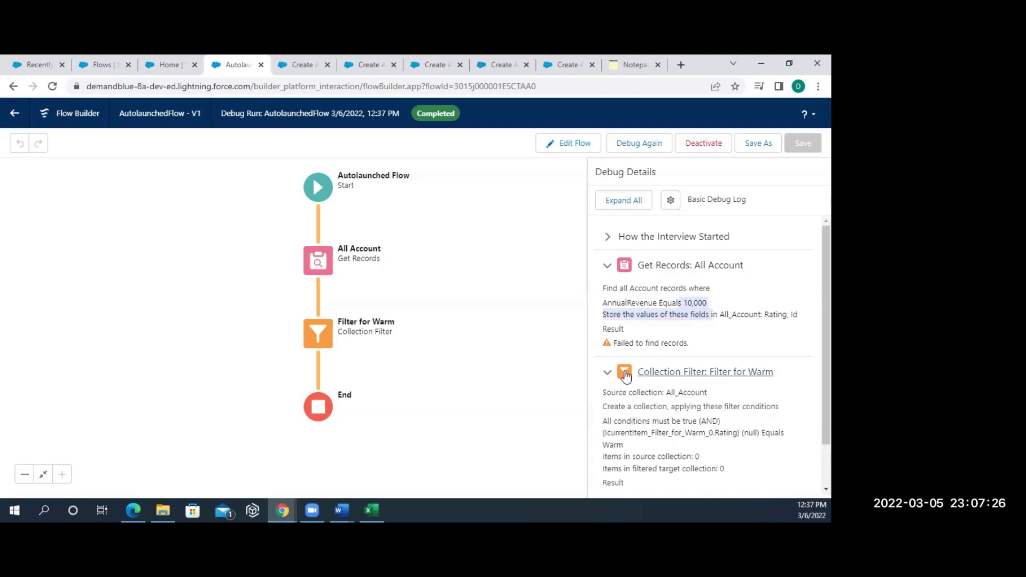
scroll(667, 436, down, 1)
scroll(667, 437, up, 1)
click(579, 144)
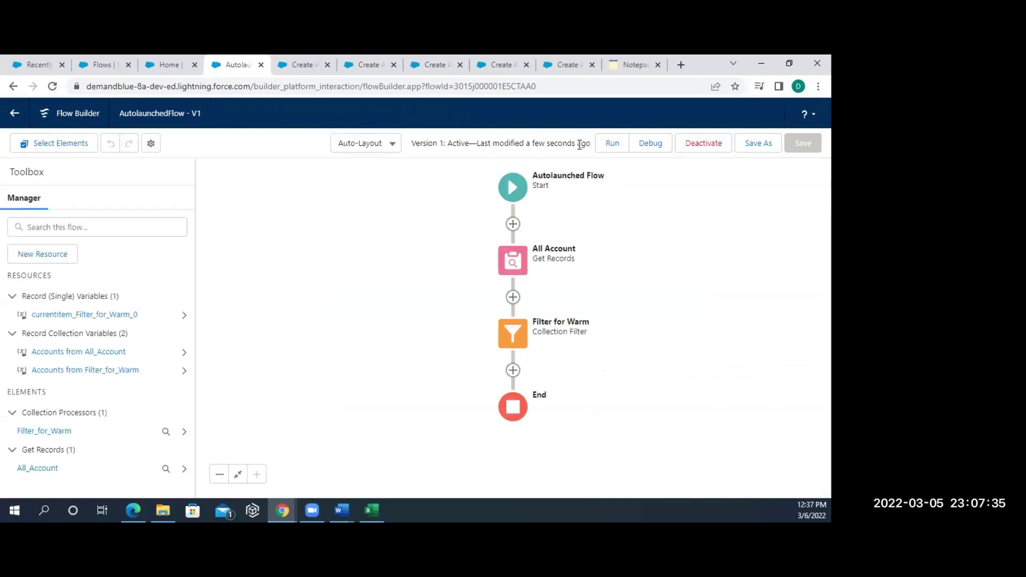
- Change the Filter for Warm condition value from Warm to Hot, then save
click(520, 348)
click(501, 444)
click(525, 350)
key(BackSpace)
key(BackSpace)
key(BackSpace)
key(BackSpace)
text(HO)
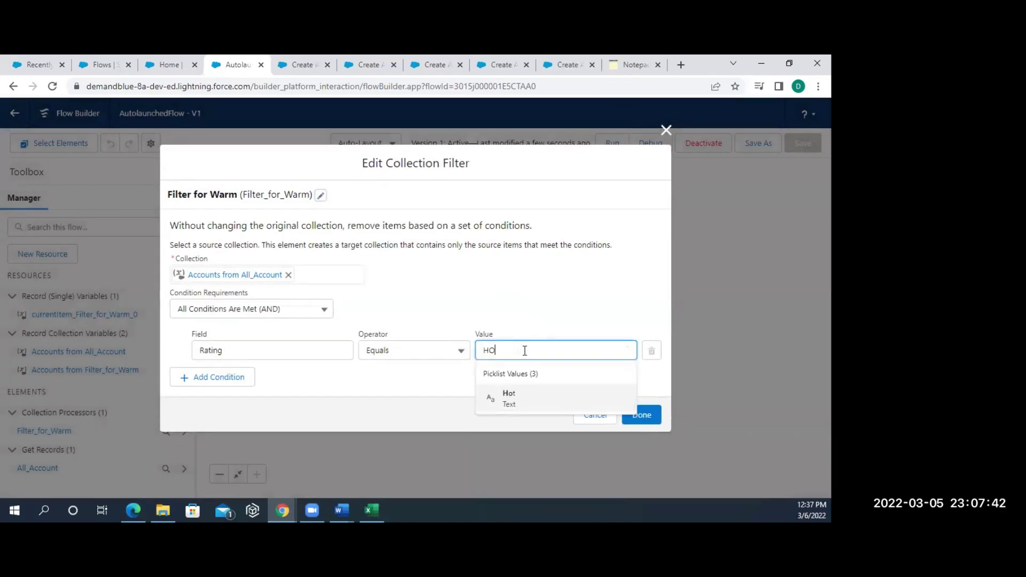
text(t)
click(520, 398)
click(642, 416)
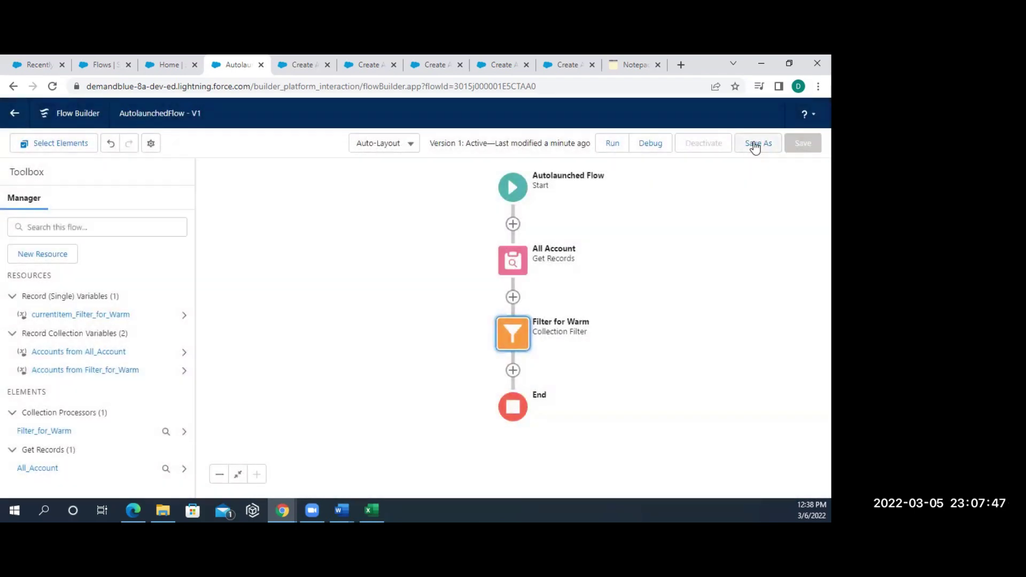
click(757, 143)
- Save as version 2, run a debug, and review the Filter for Warm and All Account details
click(636, 386)
click(657, 148)
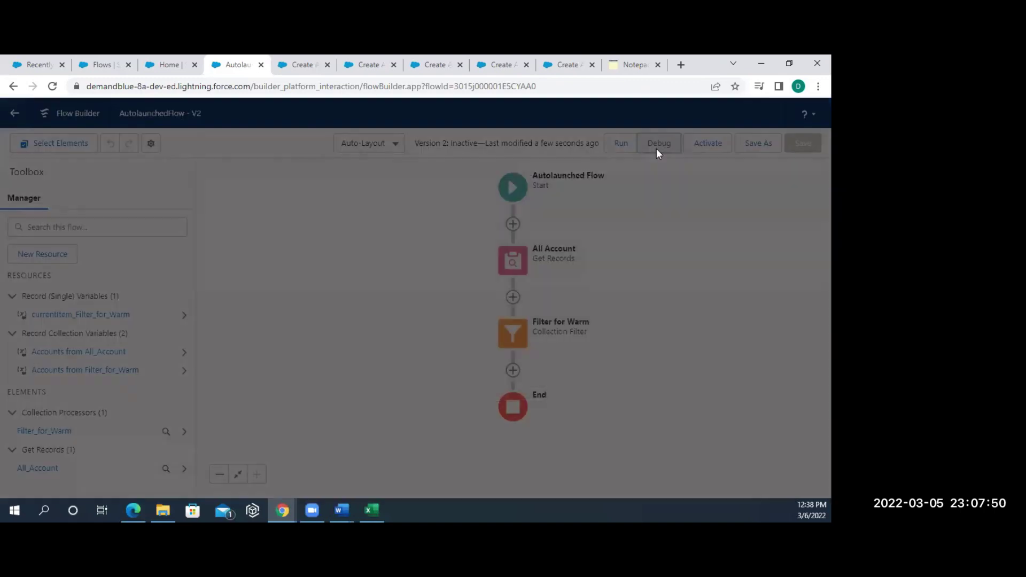
click(581, 405)
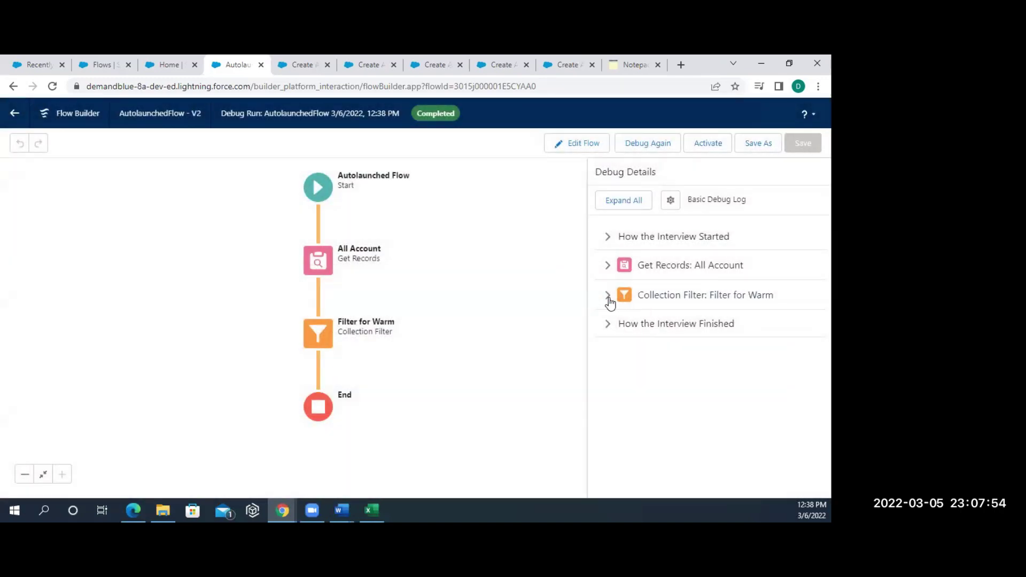
click(608, 297)
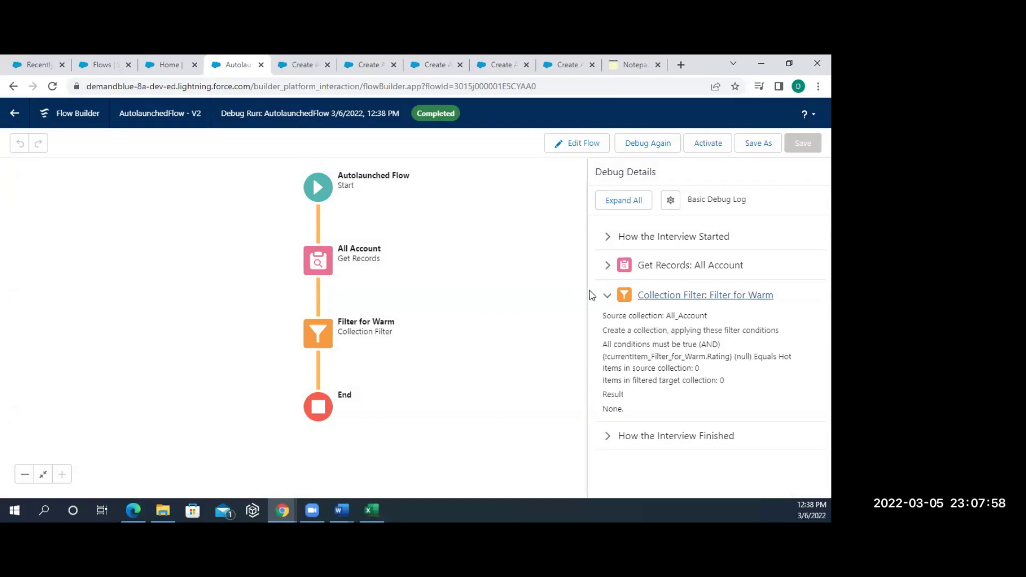
click(608, 265)
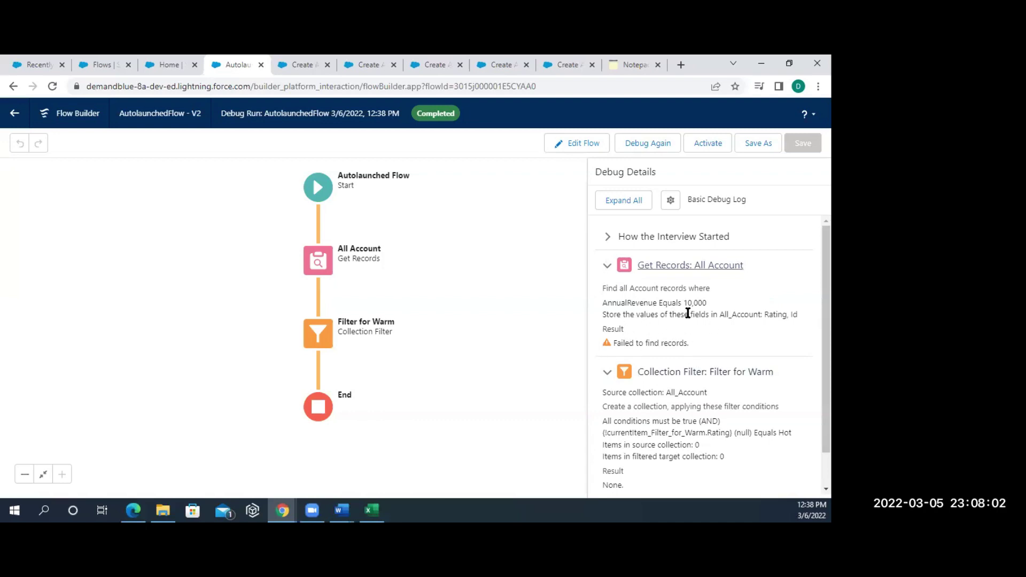
drag(706, 312, 791, 317)
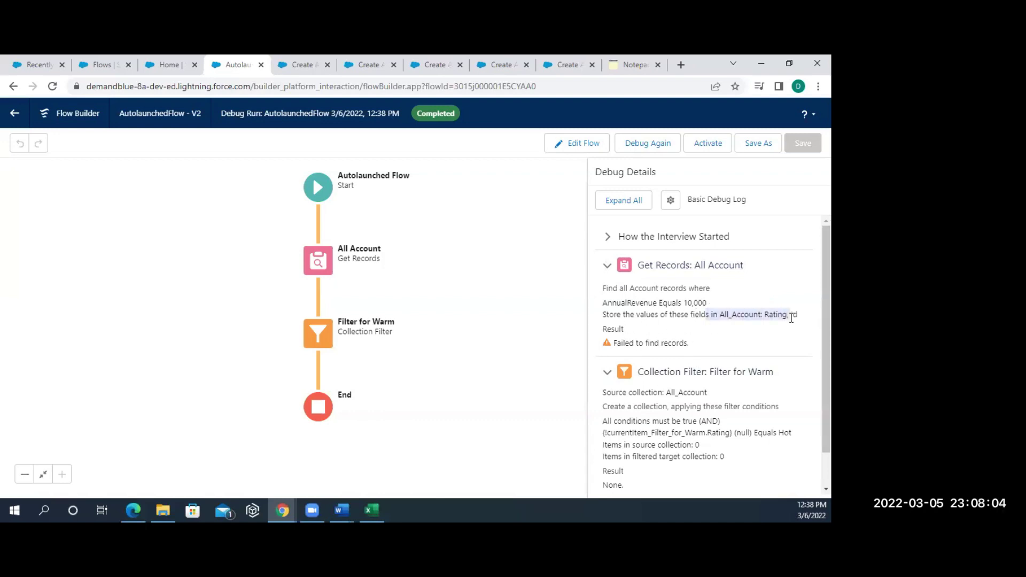
click(792, 317)
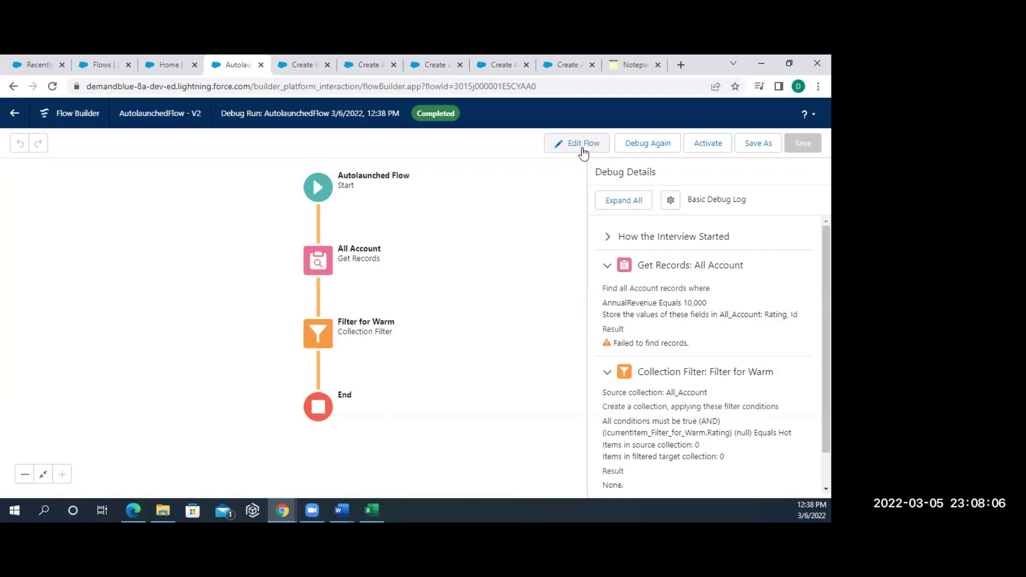
click(584, 143)
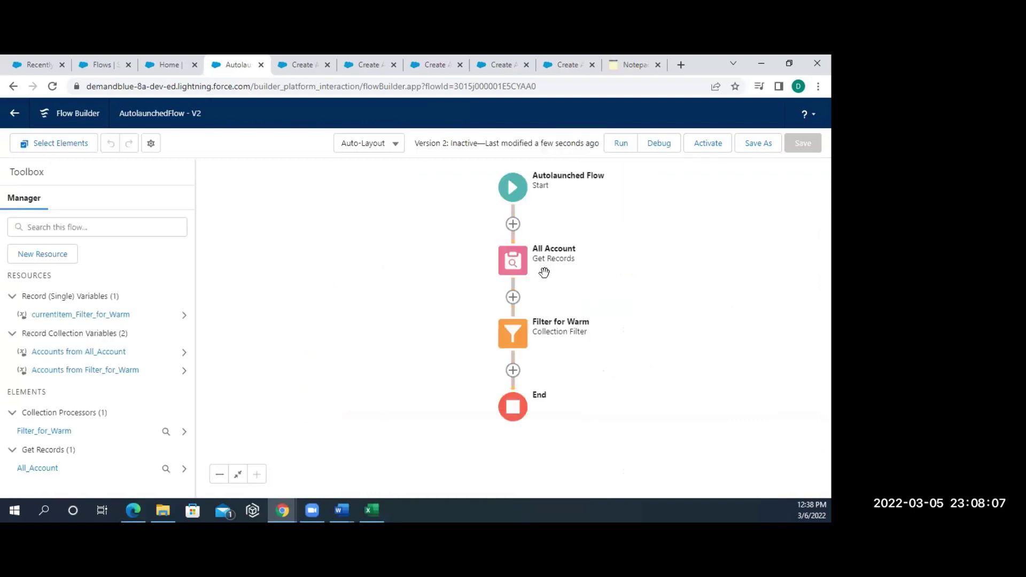
- Activate version 2 of AutolaunchedFlow from the toolbar
click(514, 340)
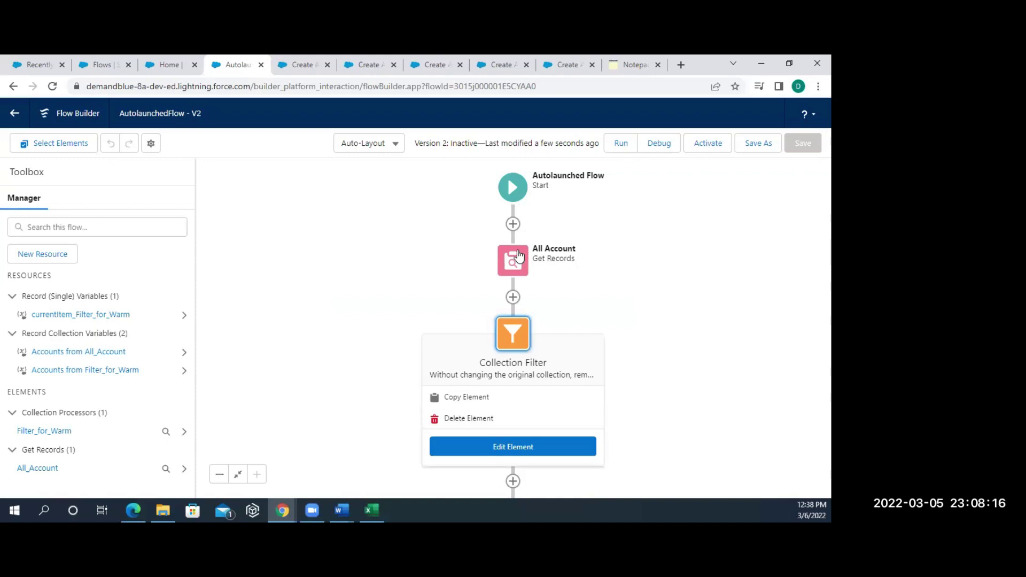
click(367, 356)
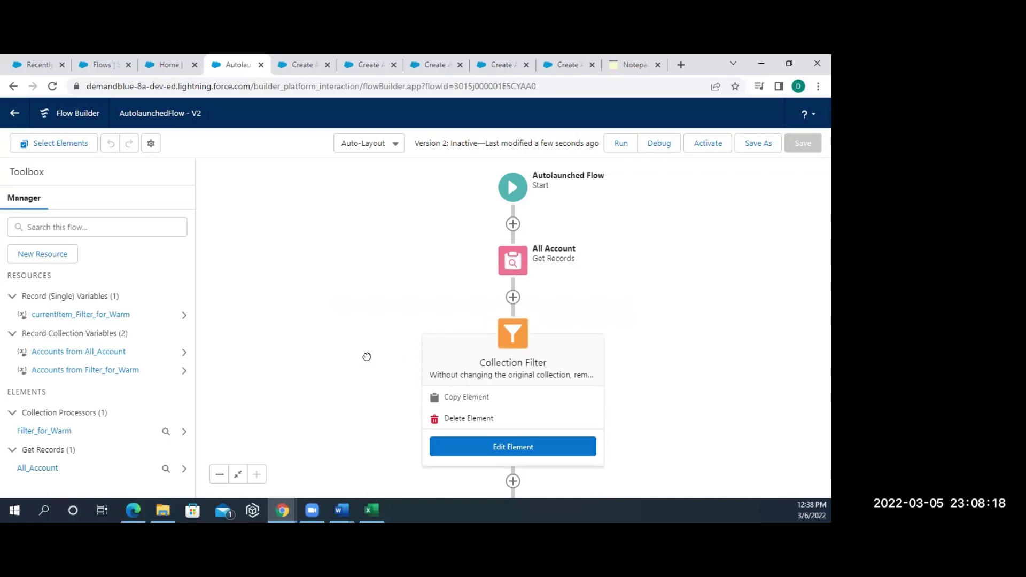
click(717, 146)
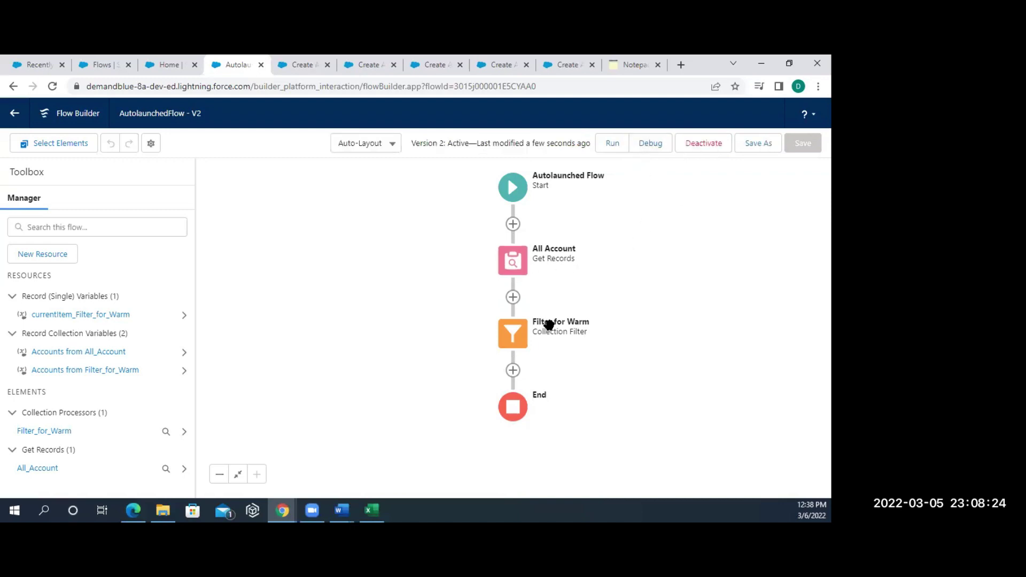
click(513, 333)
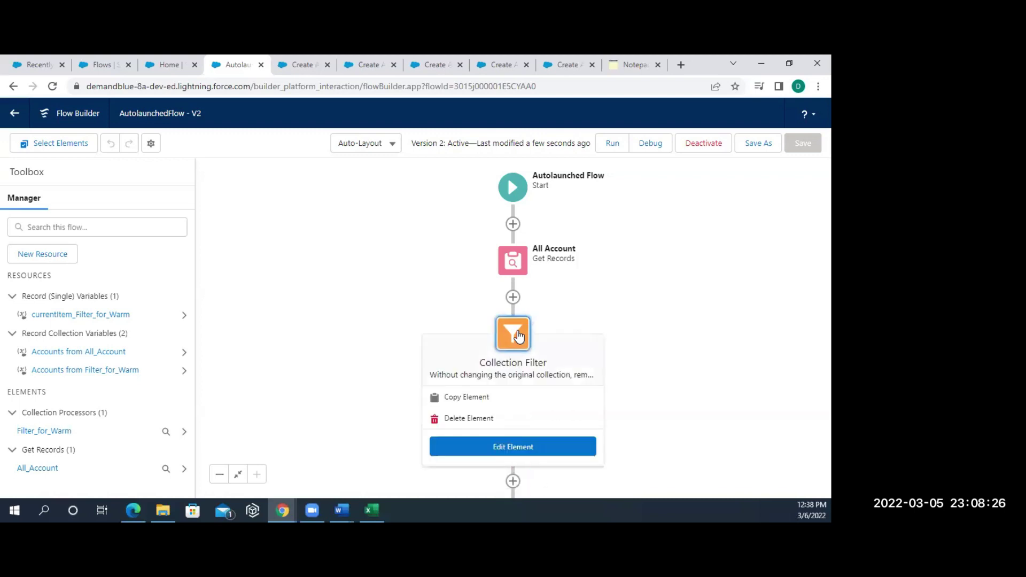
- Rename the collection filter from Warm to Hot, making its API name Filter_for_Hot
click(469, 447)
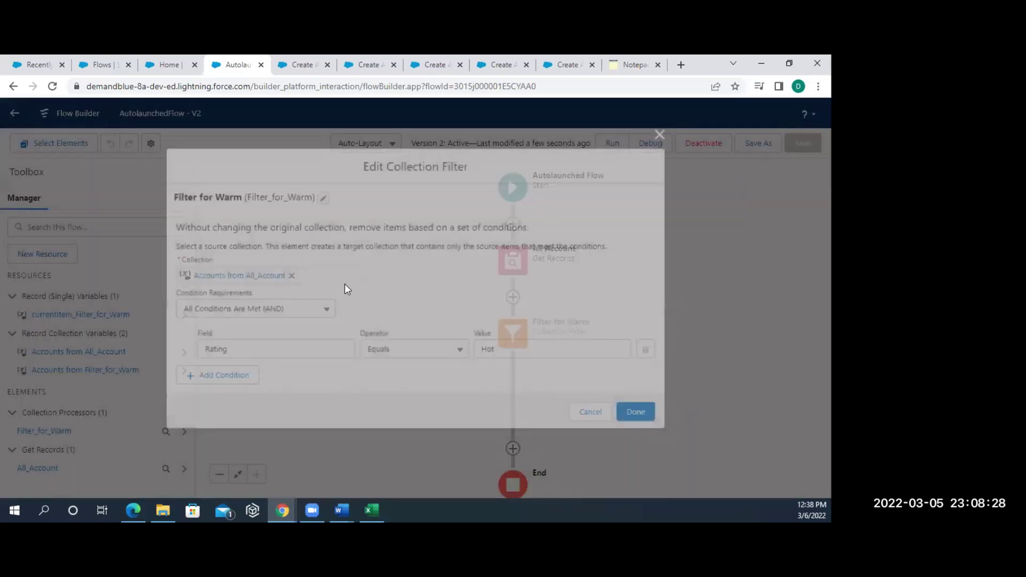
click(321, 196)
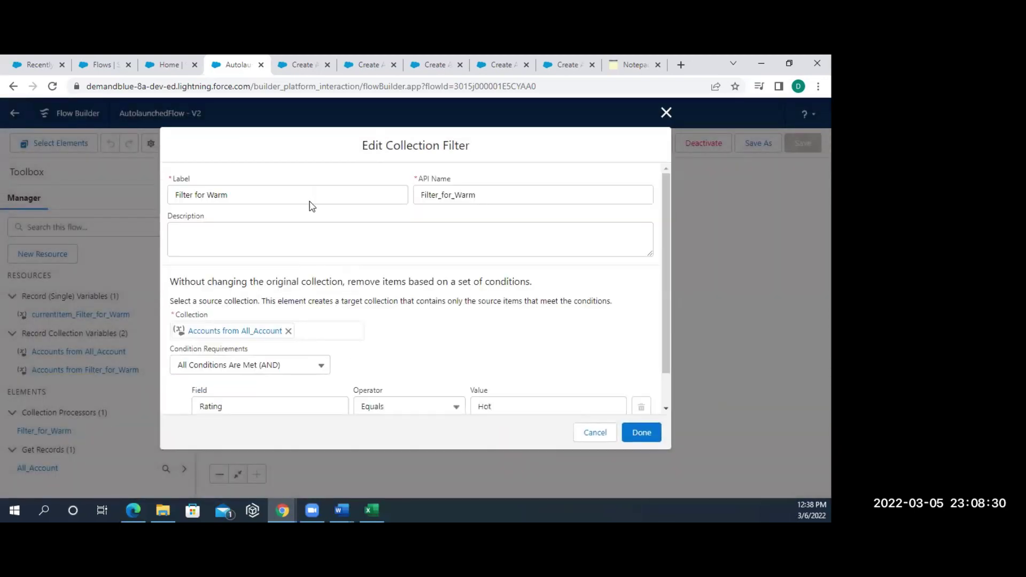
click(254, 193)
key(BackSpace)
key(BackSpace)
key(BackSpace)
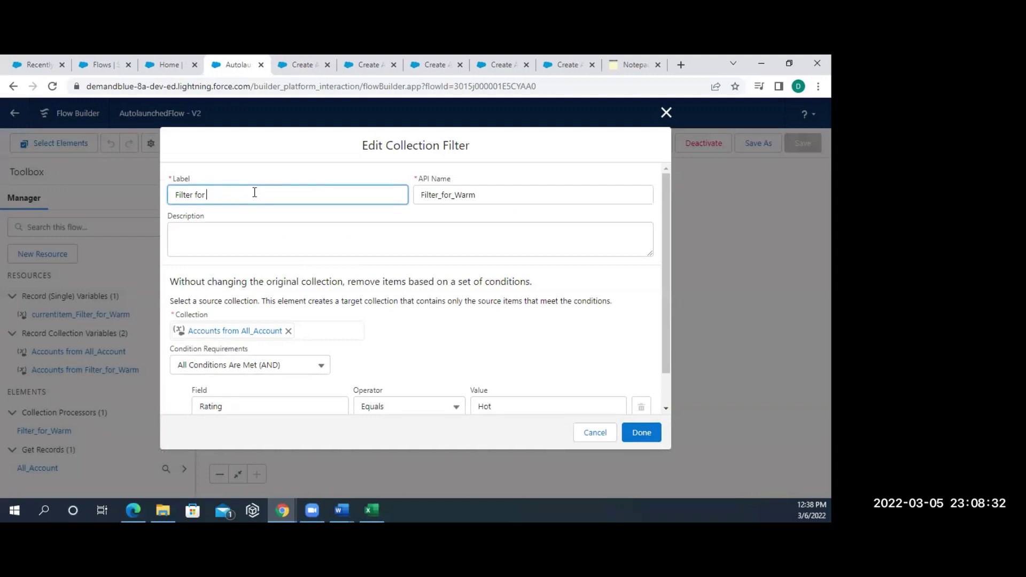
text(Hot)
click(373, 231)
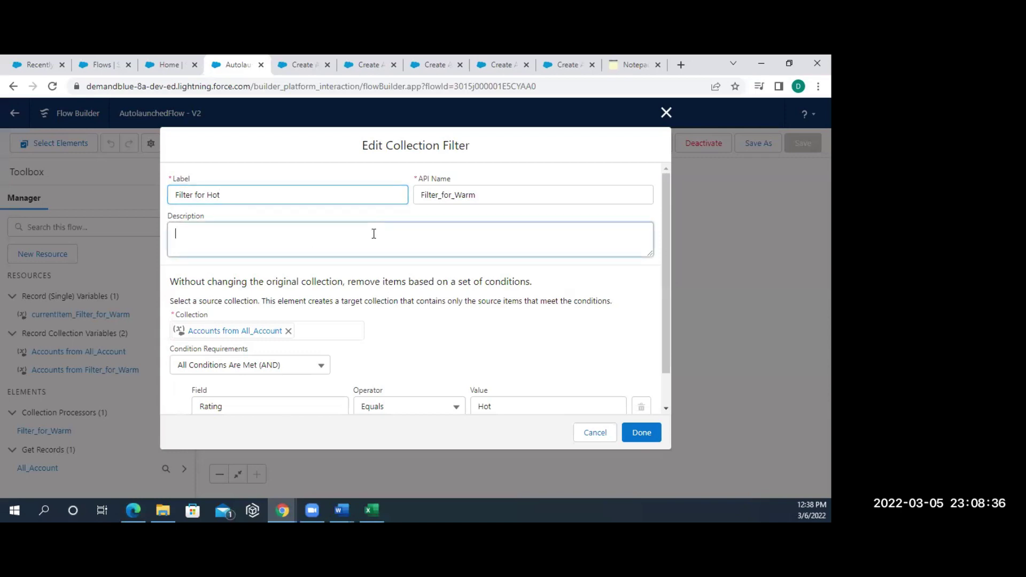
click(478, 196)
key(BackSpace)
key(BackSpace)
key(BackSpace)
key(BackSpace)
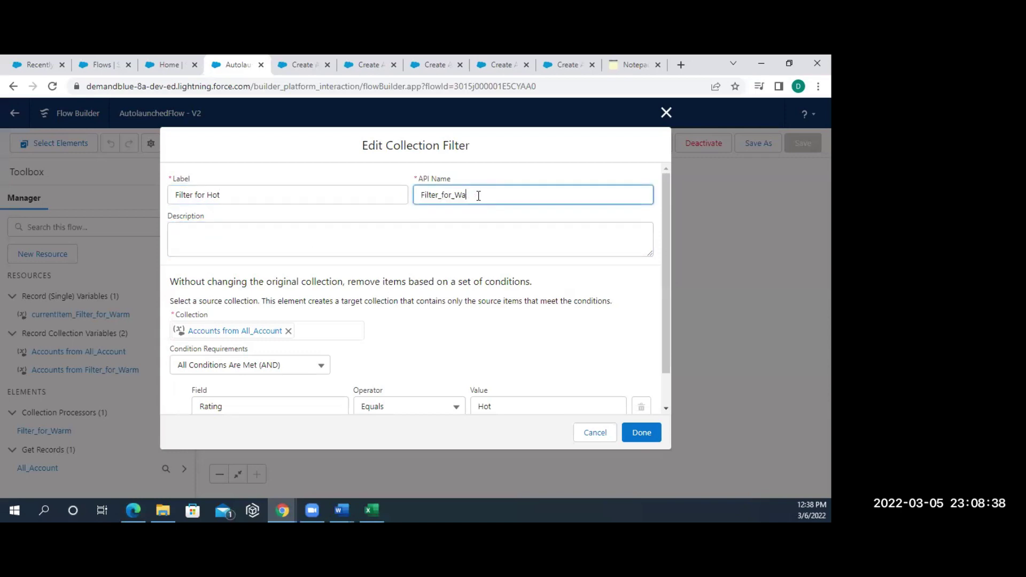
text(Hot)
click(529, 286)
click(646, 433)
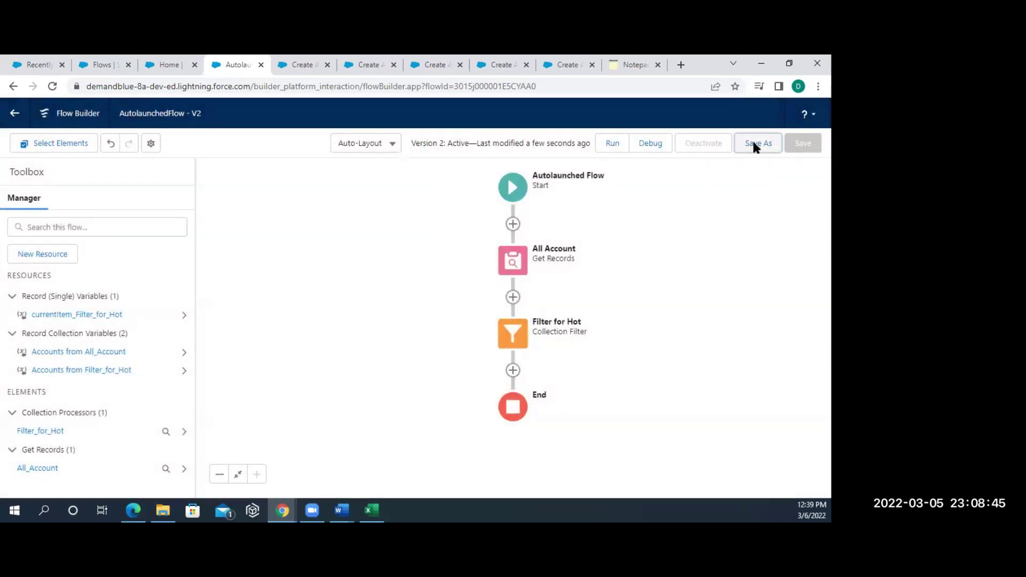
- Save the flow as a new version 3 and activate it
click(754, 142)
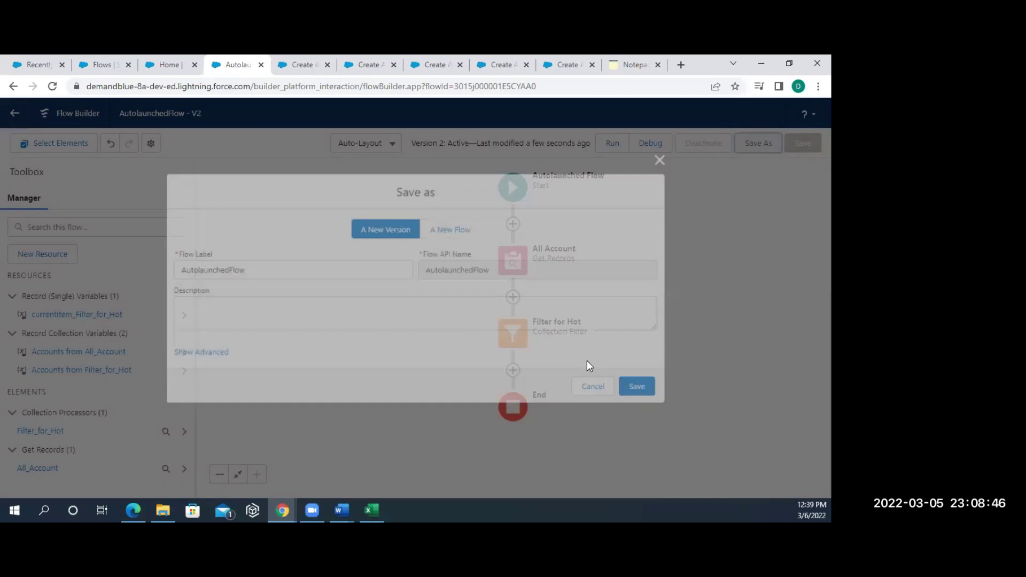
click(645, 387)
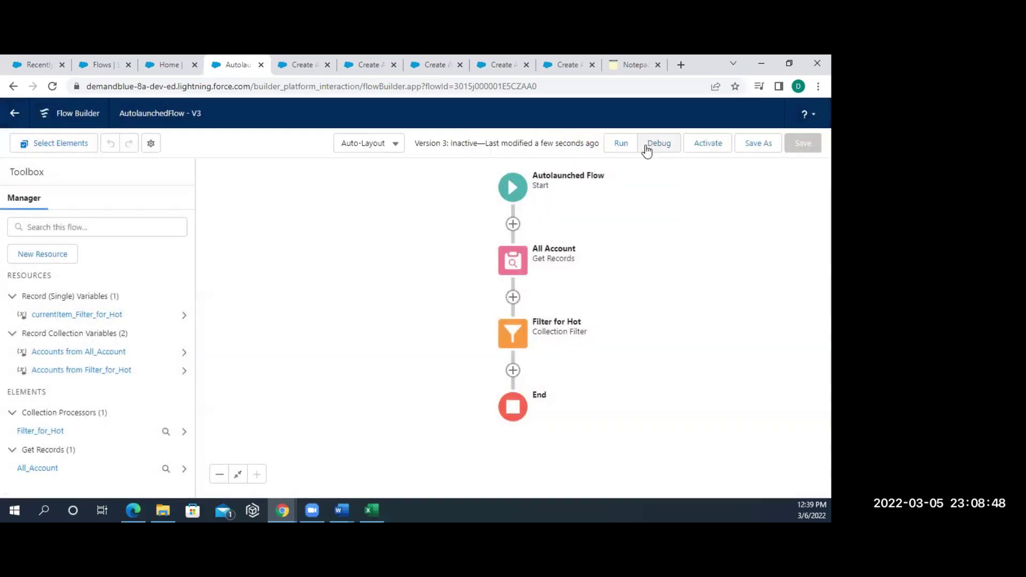
click(693, 143)
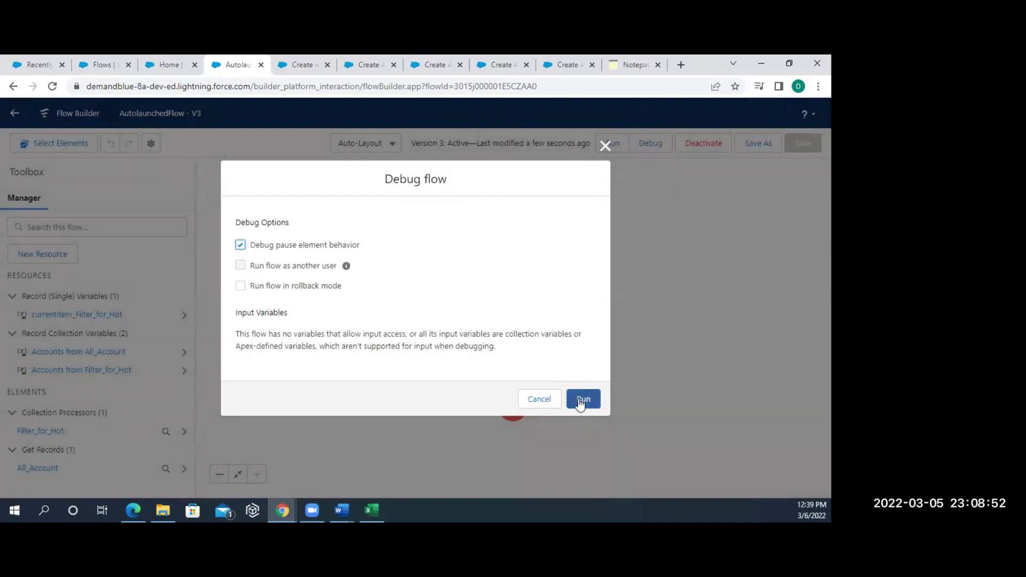
- Run the debug and expand the All Account and Filter for Hot results in Debug Details
click(580, 401)
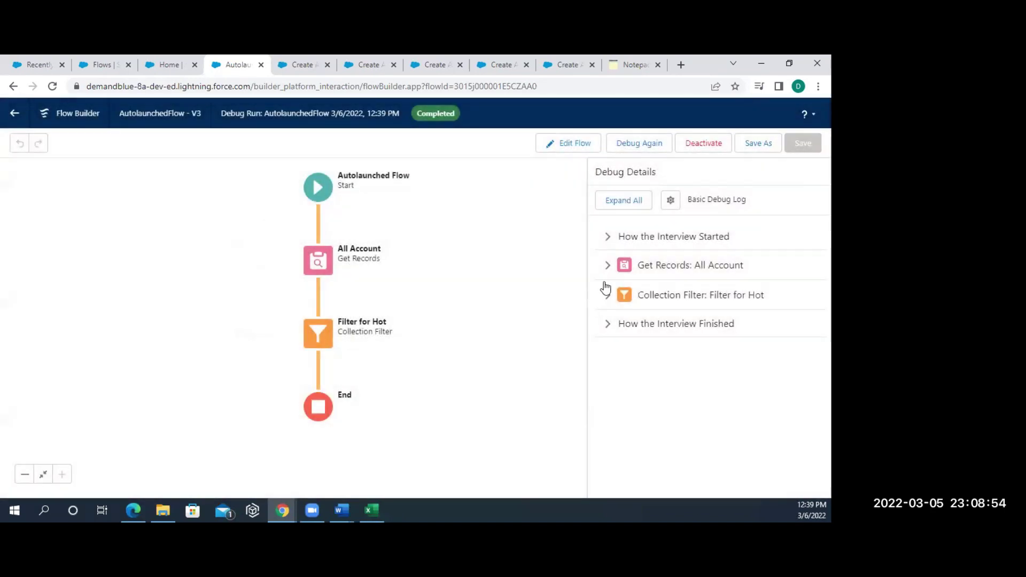
click(608, 268)
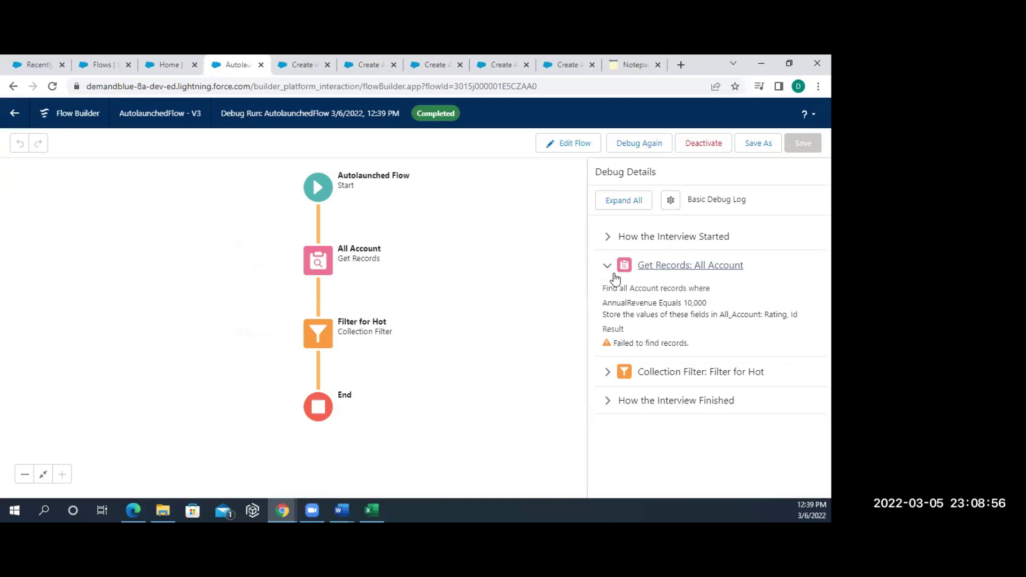
click(609, 373)
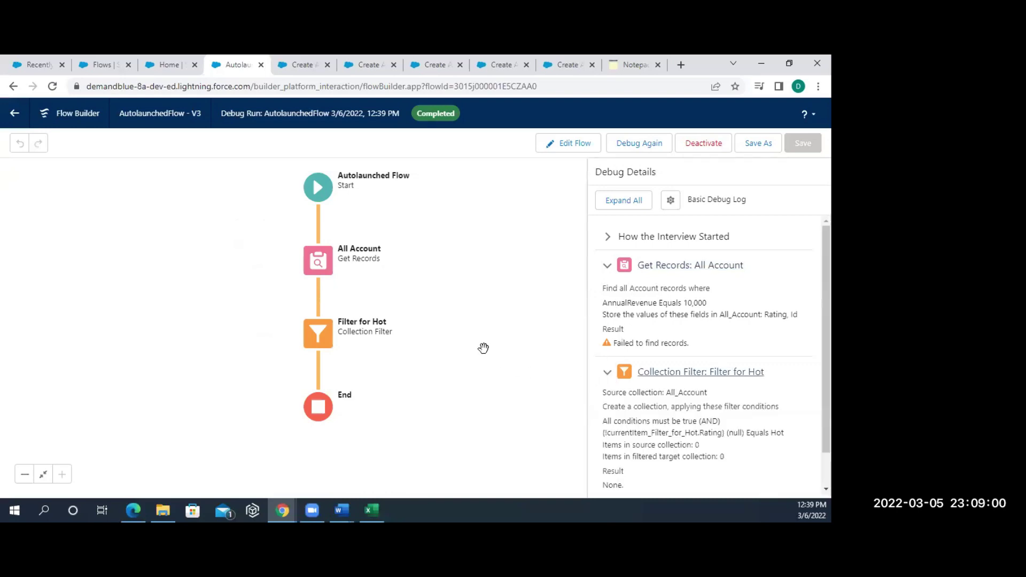
- Go to the Salesforce Flows list, then over to the notepad page
click(162, 68)
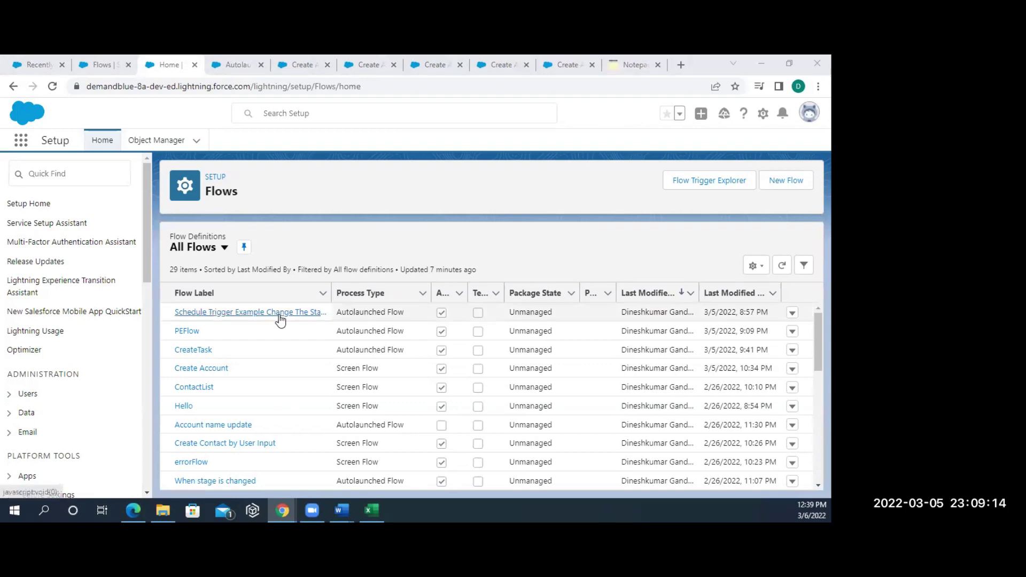
click(99, 69)
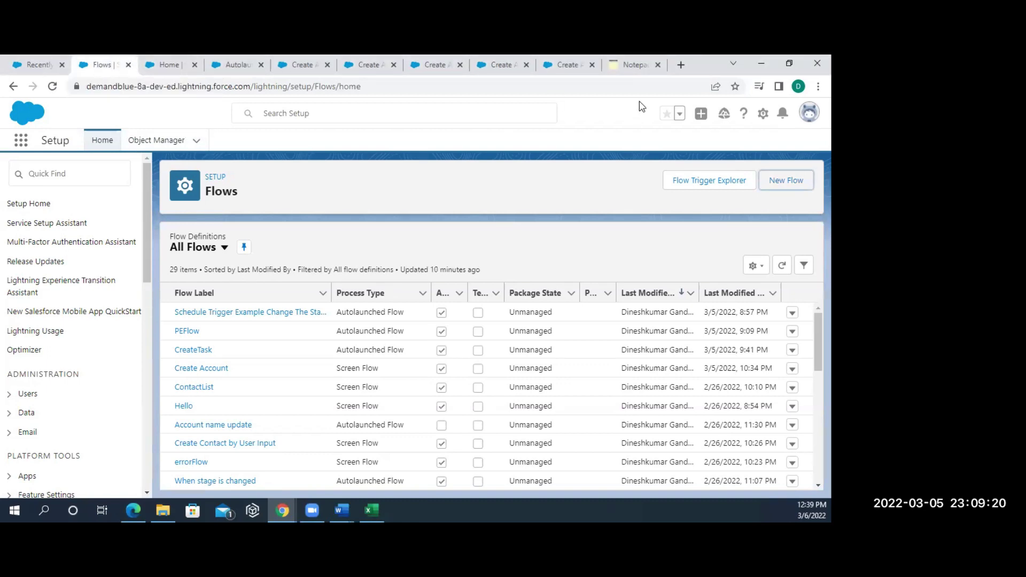
click(622, 64)
- Add the note 'Best Practise instead of decision use collection filter' below Collection Filter
key(Return)
key(Return)
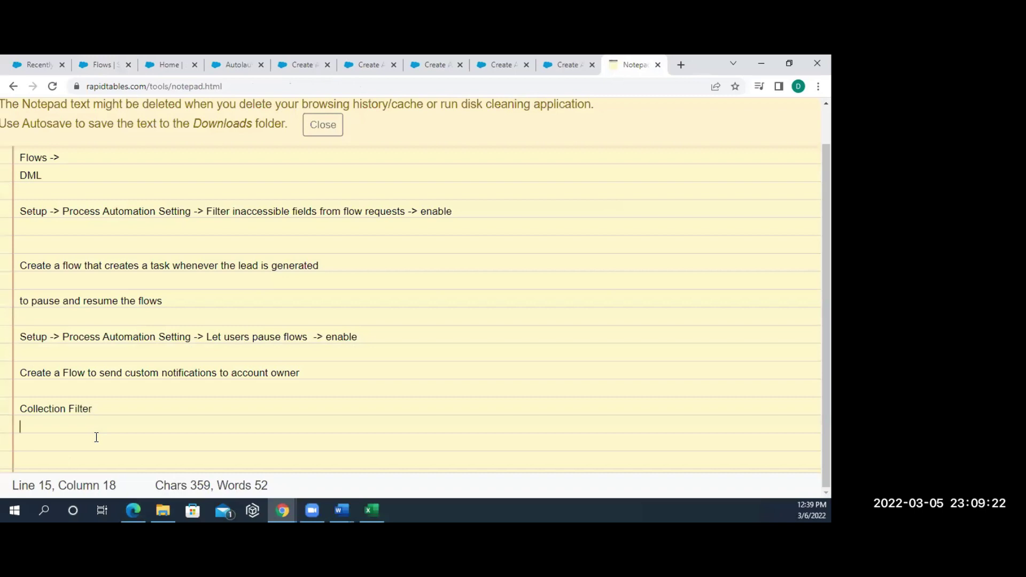
text(Best )
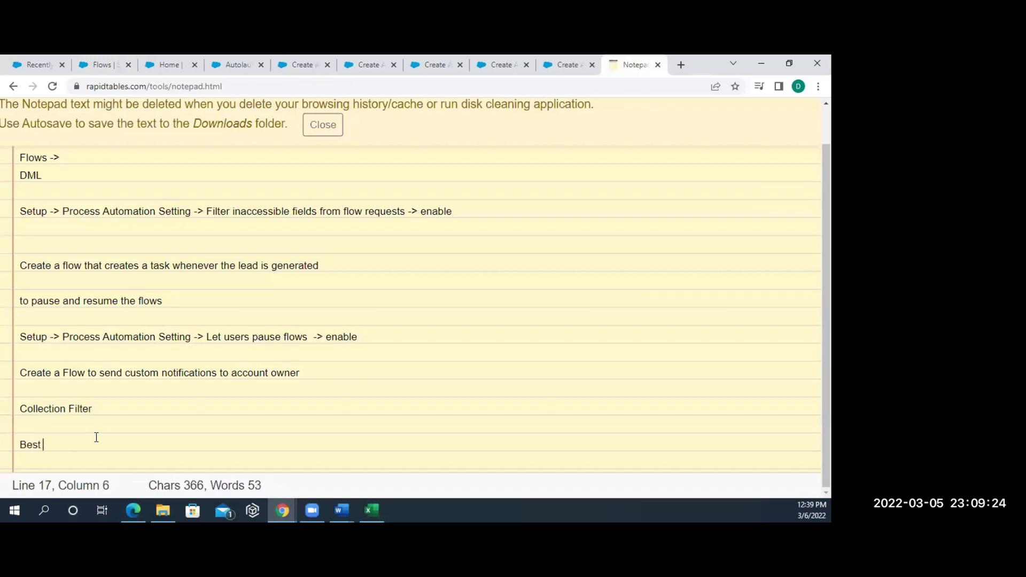
text(Practise )
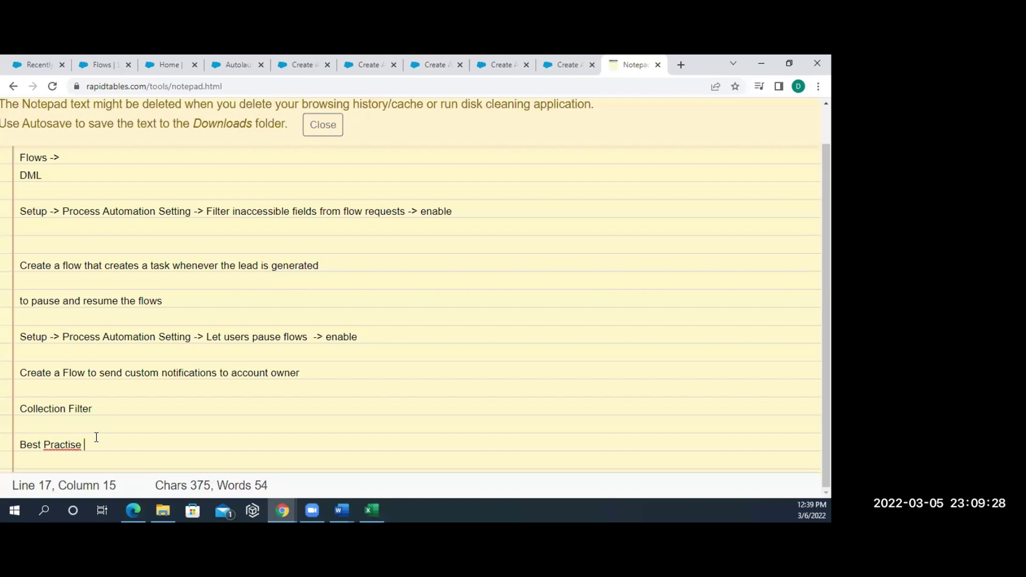
text(instaed)
key(BackSpace)
key(BackSpace)
key(BackSpace)
key(BackSpace)
text(ead)
text( is)
key(BackSpace)
key(BackSpace)
text(of decison)
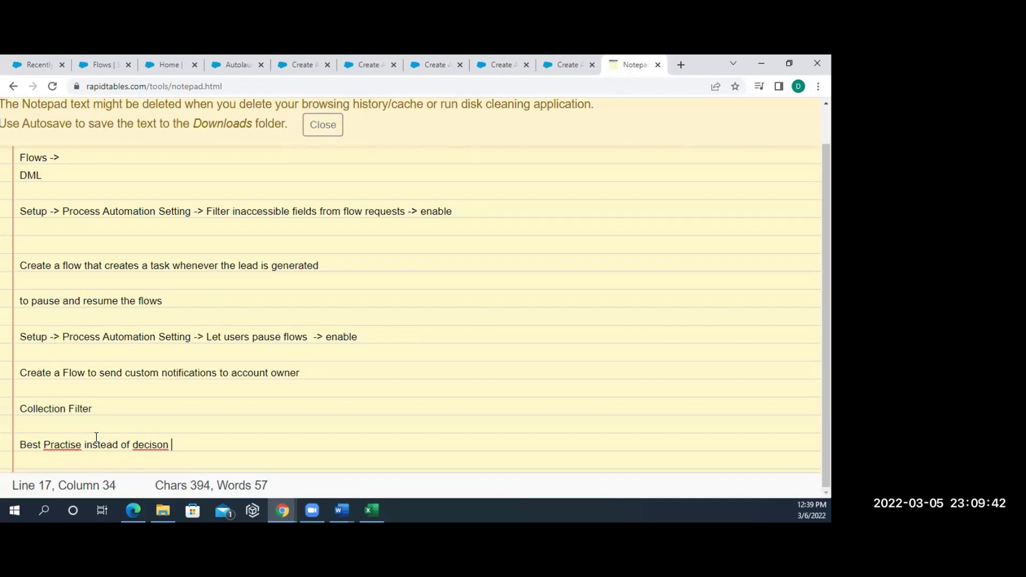
key(BackSpace)
key(BackSpace)
key(BackSpace)
text(ion use)
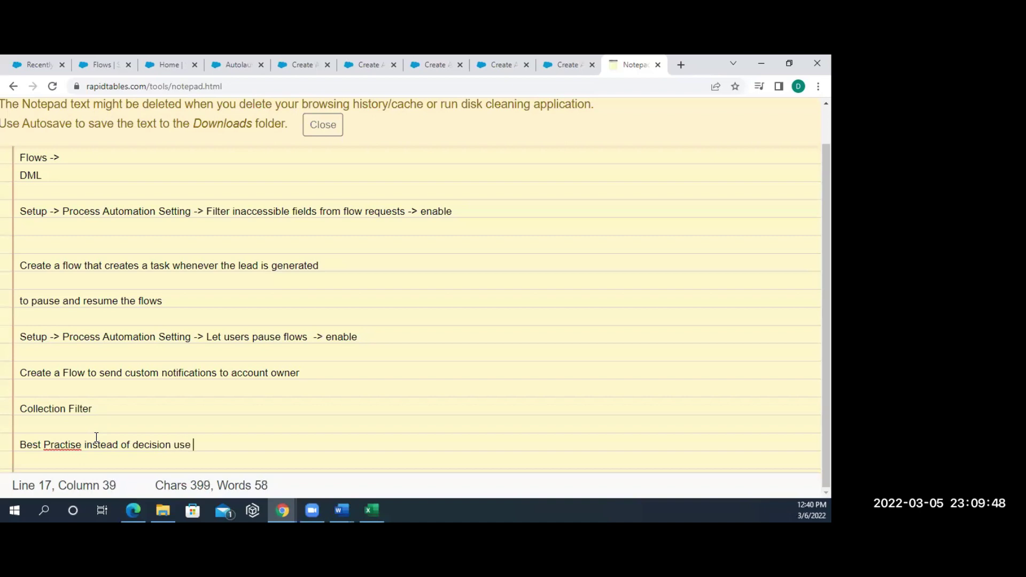
text(  collect)
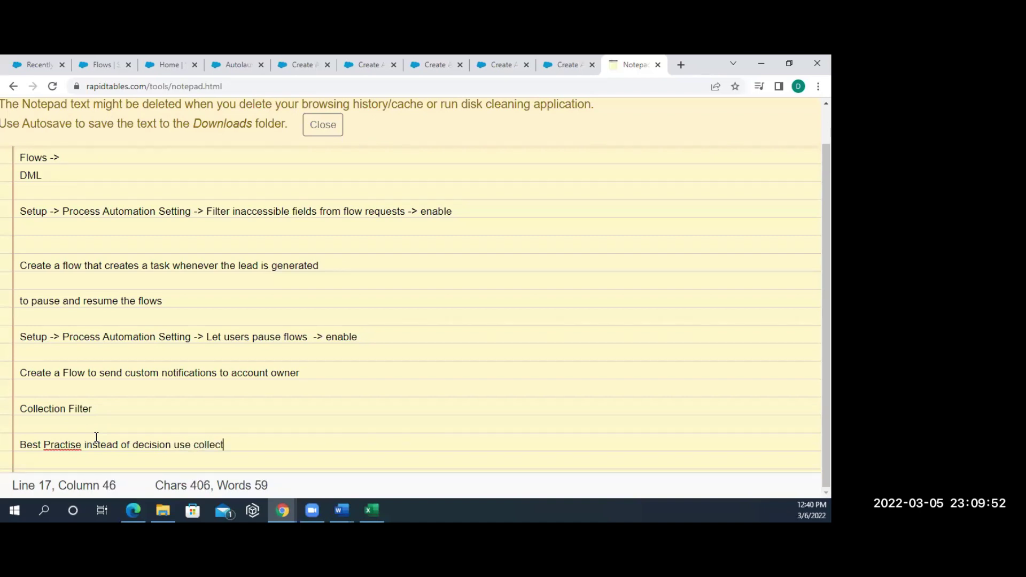
text(ion filetr)
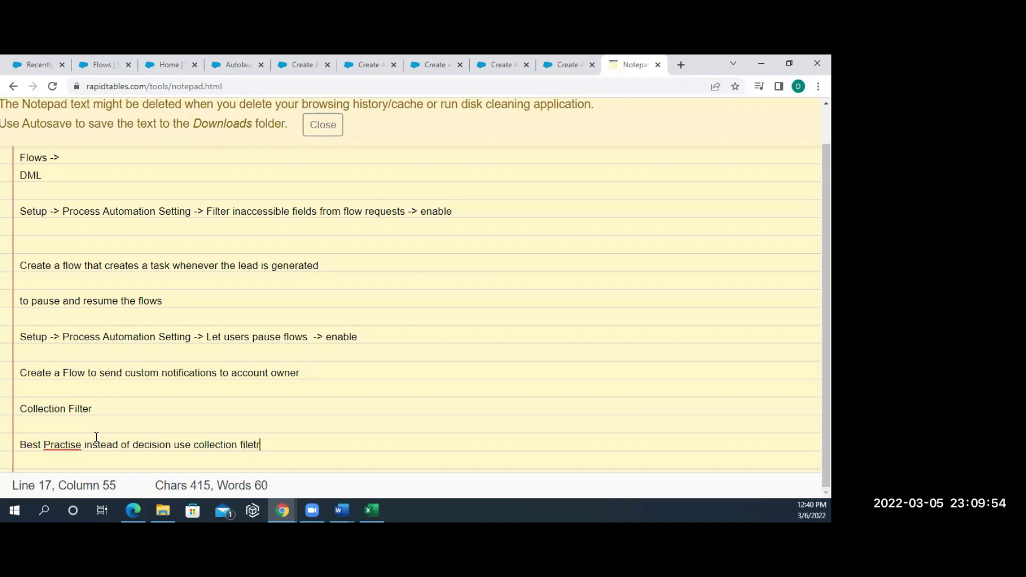
key(BackSpace)
key(BackSpace)
key(BackSpace)
text(ter)
- Add a second note line reading 'use a sub flows'
key(Return)
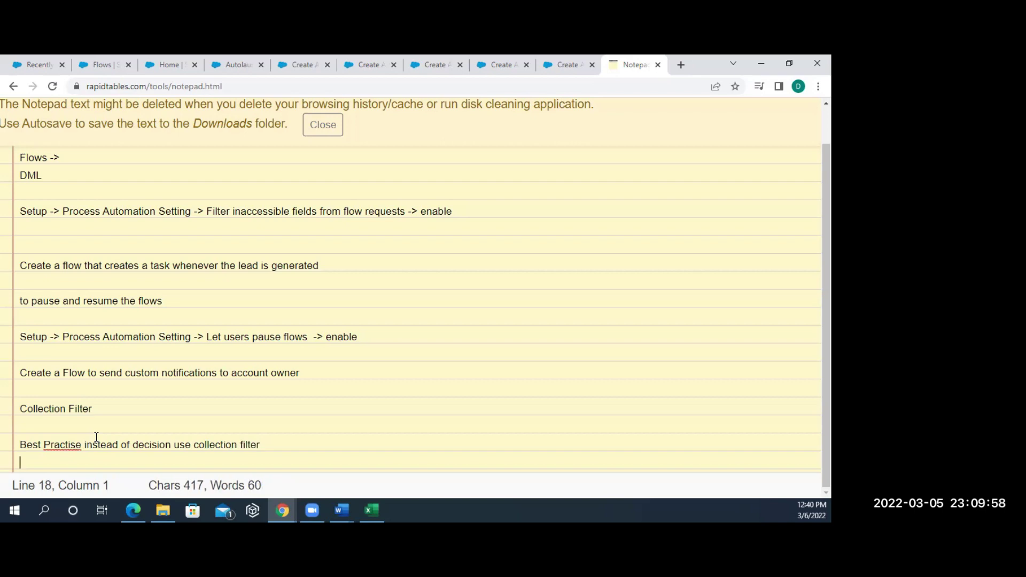
text(use a )
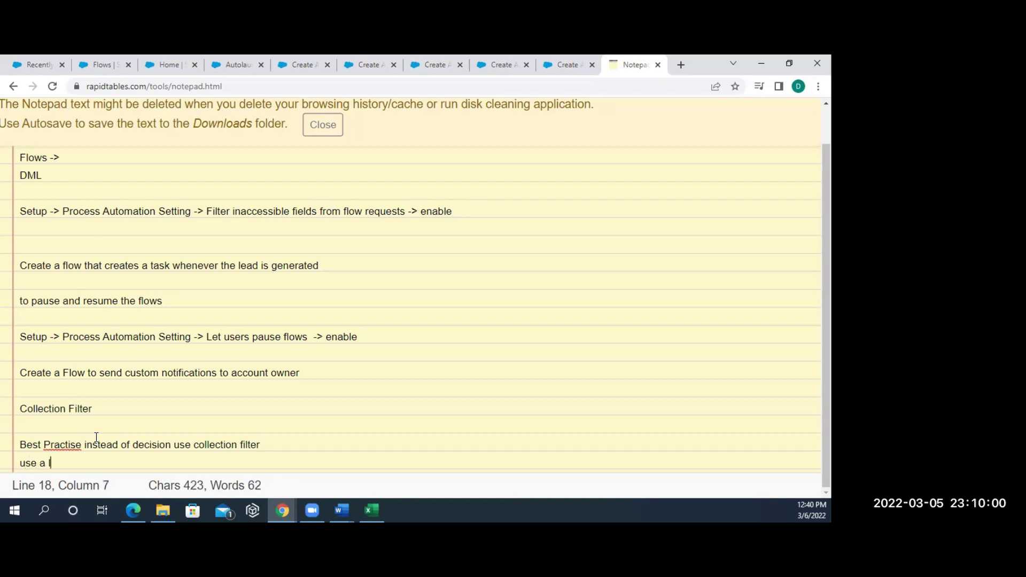
text(sub flows)
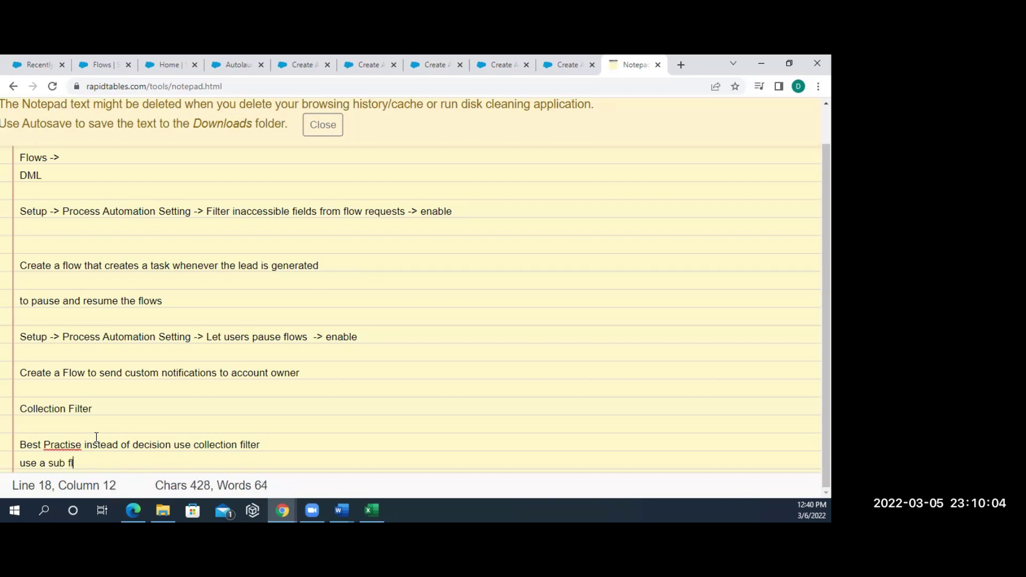
key(Return)
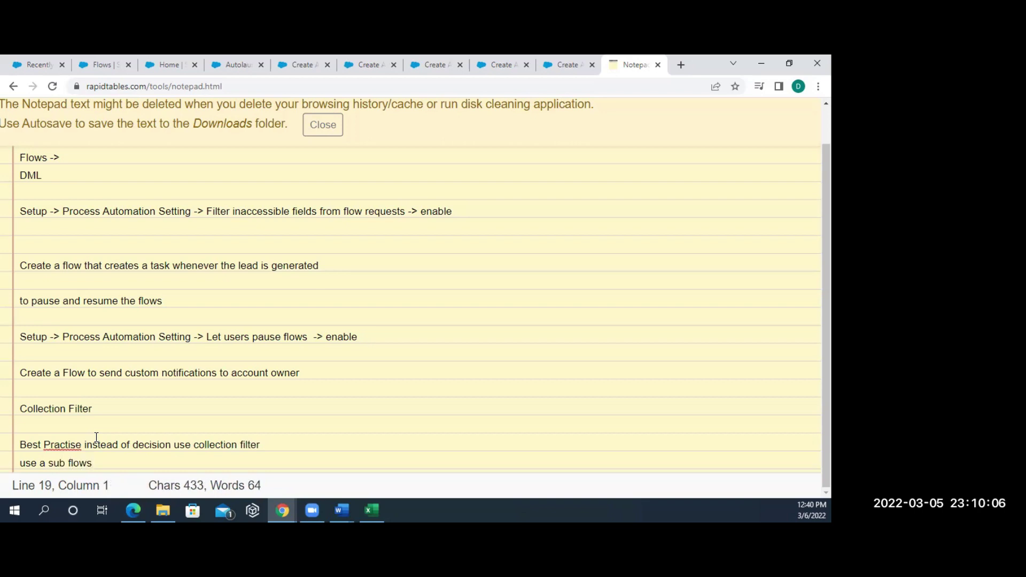
- Remove the 'Best Practise' prefix from the note and return to the Salesforce Flows list
click(68, 445)
double_click(68, 445)
key(shift+Home)
key(BackSpace)
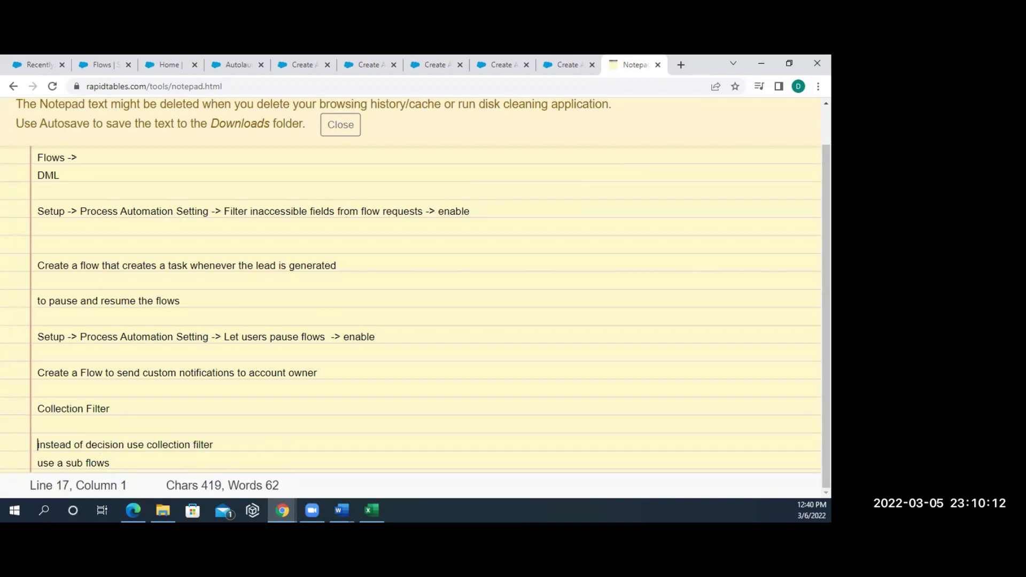
key(super+e)
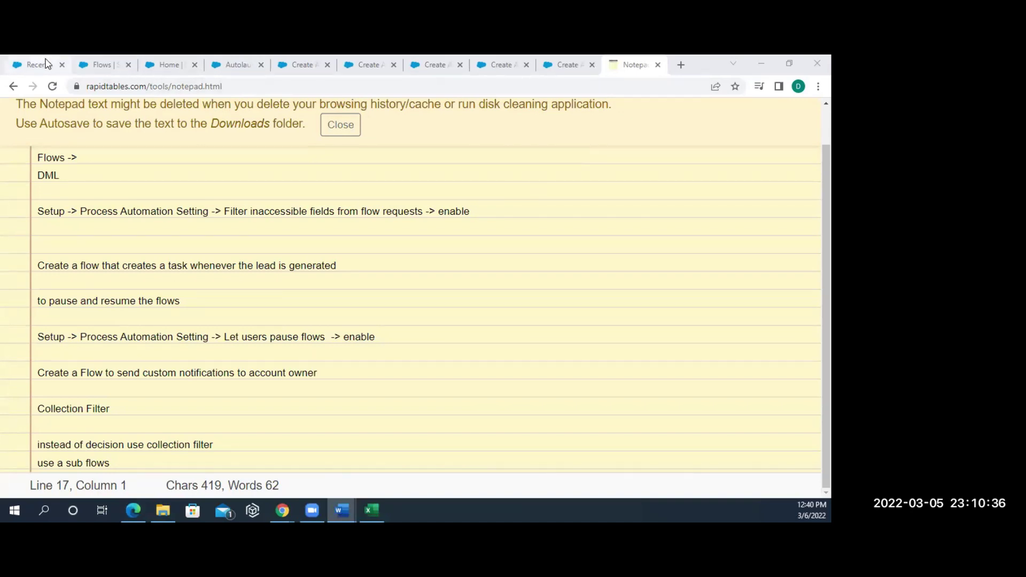
click(103, 63)
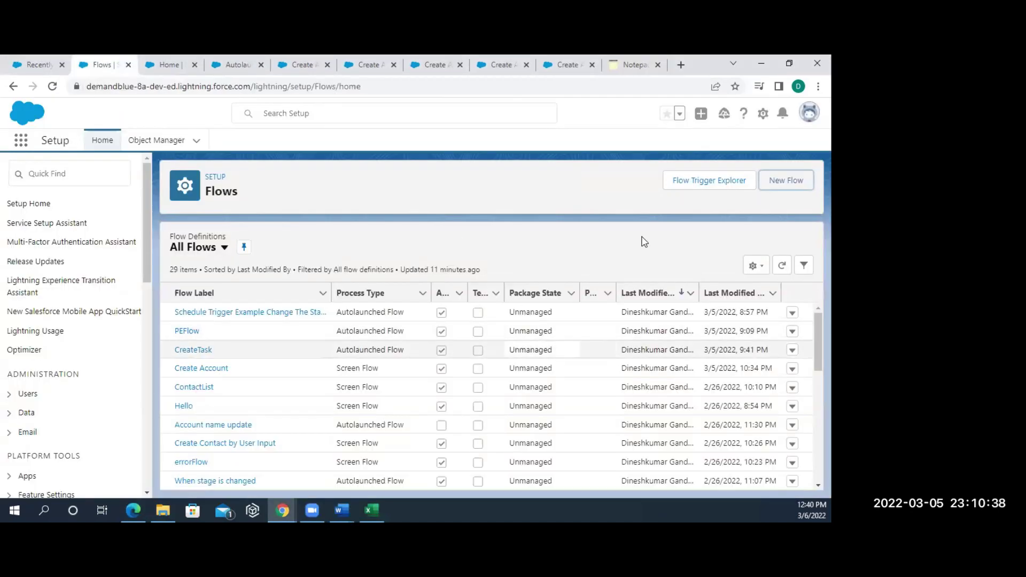
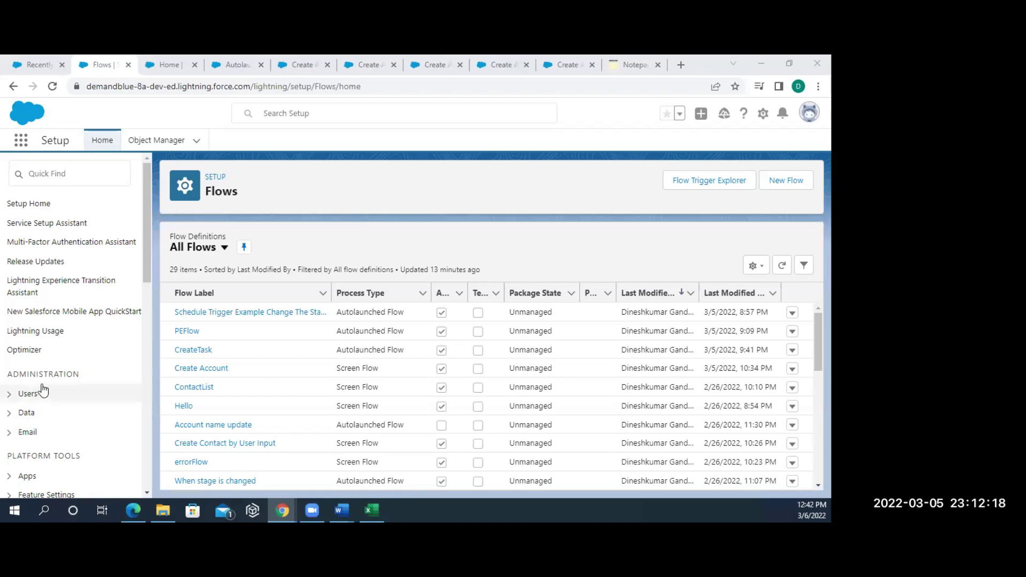
- Filter the Setup menu with 'process au' and open Process Automation Settings
click(56, 173)
text(pro)
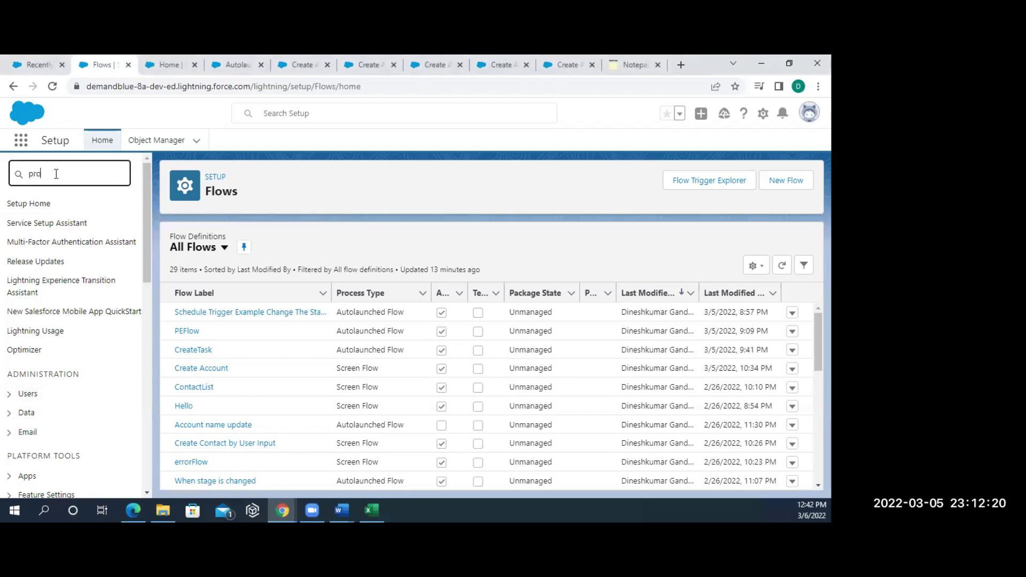
text(cess)
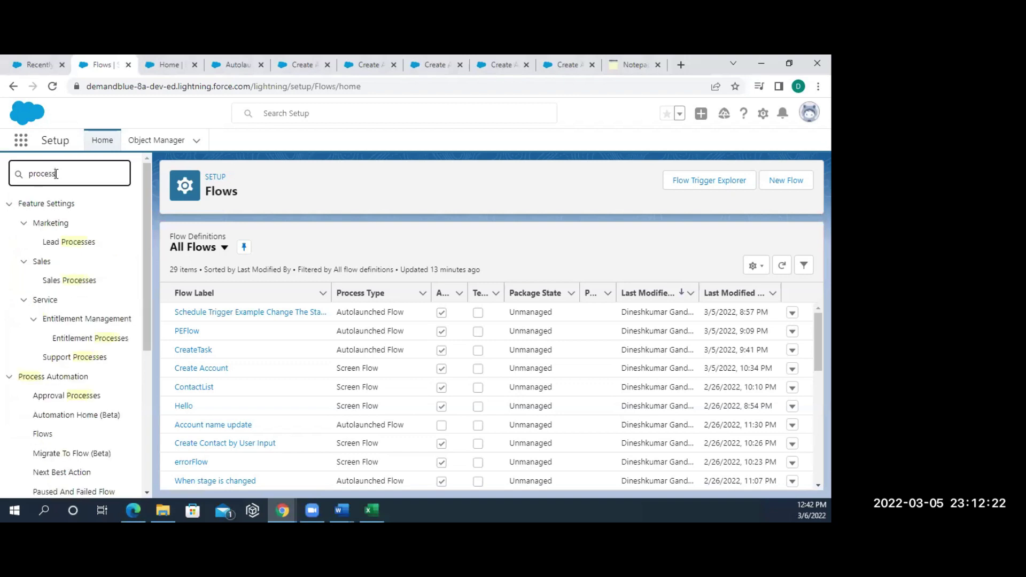
text( au)
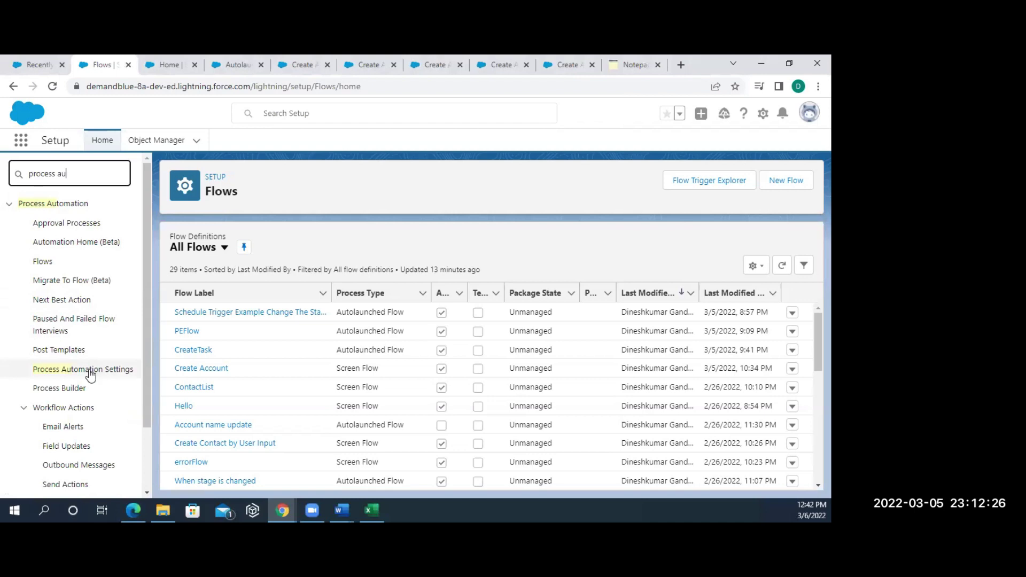
click(89, 369)
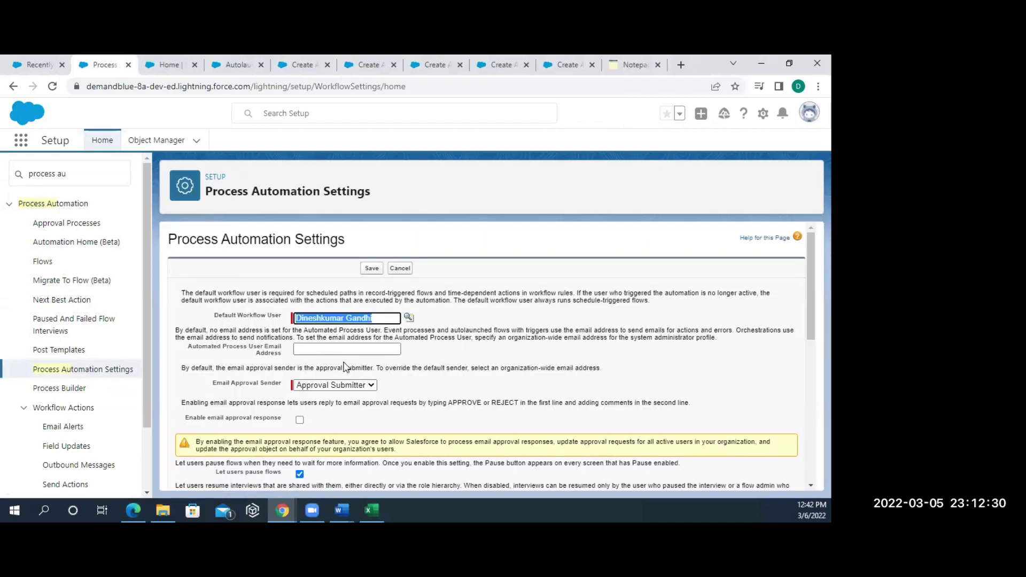
scroll(344, 367, down, 1)
scroll(344, 367, down, 2)
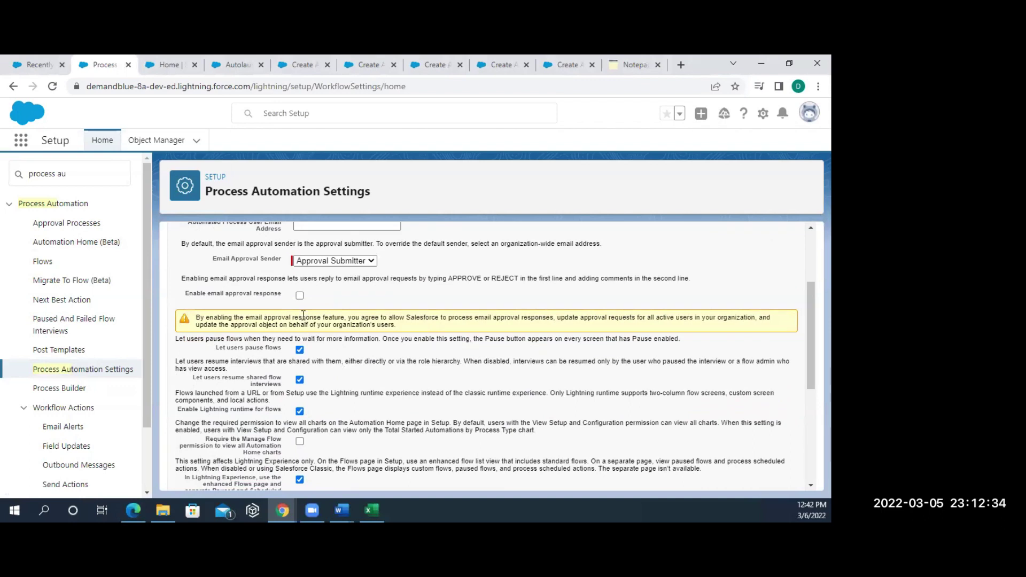
scroll(333, 355, down, 5)
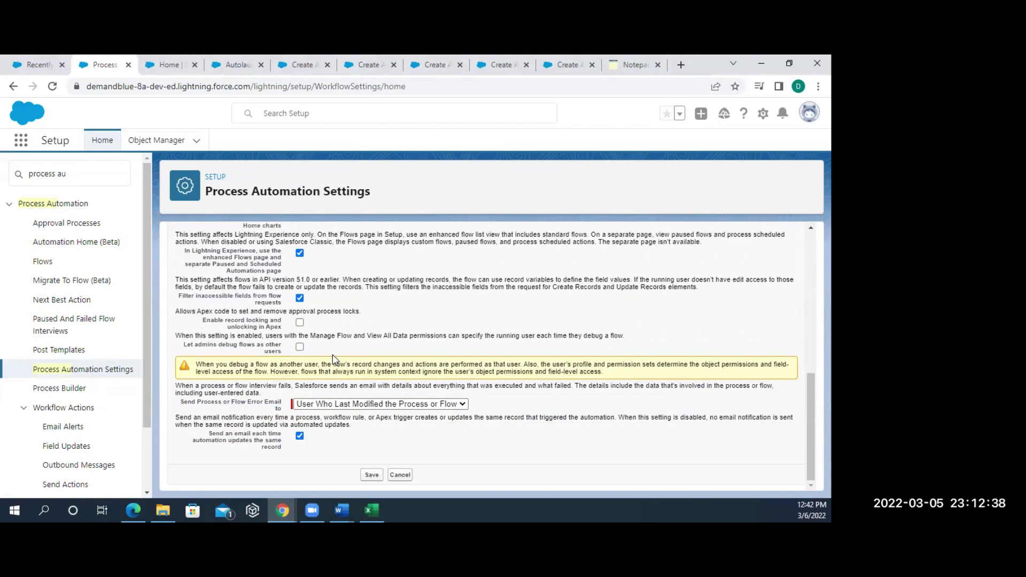
scroll(332, 354, up, 8)
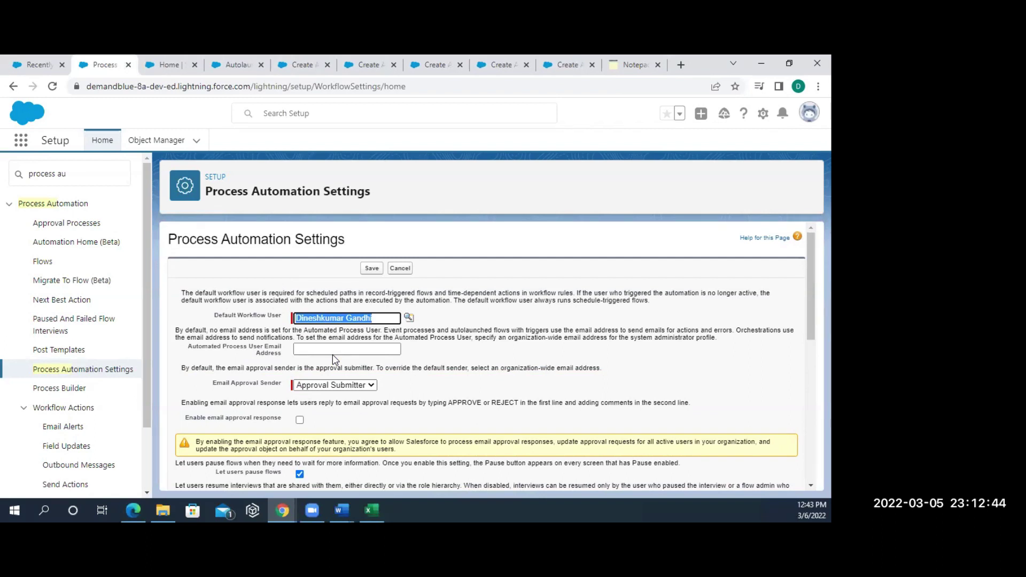
click(349, 348)
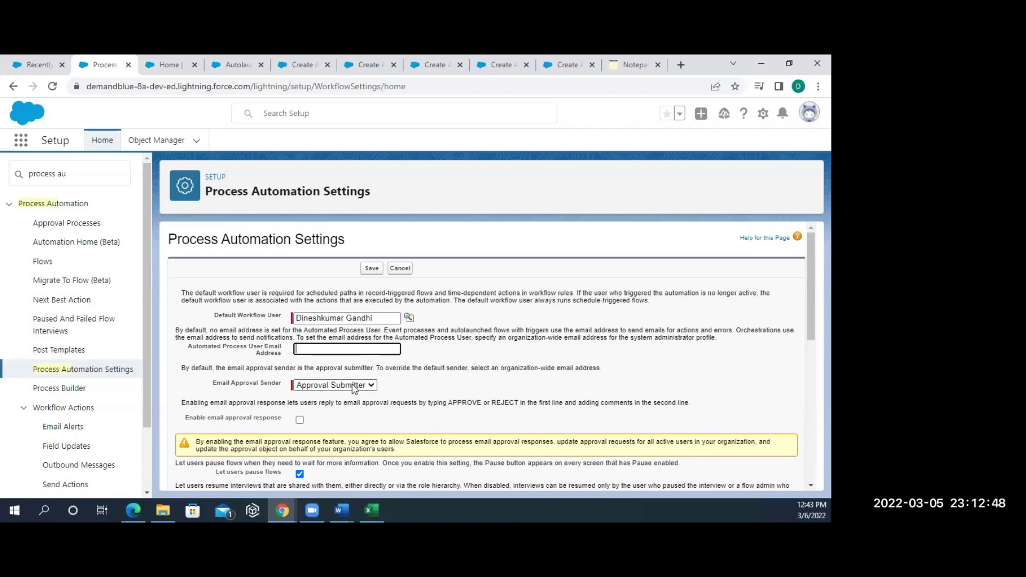
- Enter an email address in the Automated Process User Email Address field and try to save
click(352, 386)
click(374, 349)
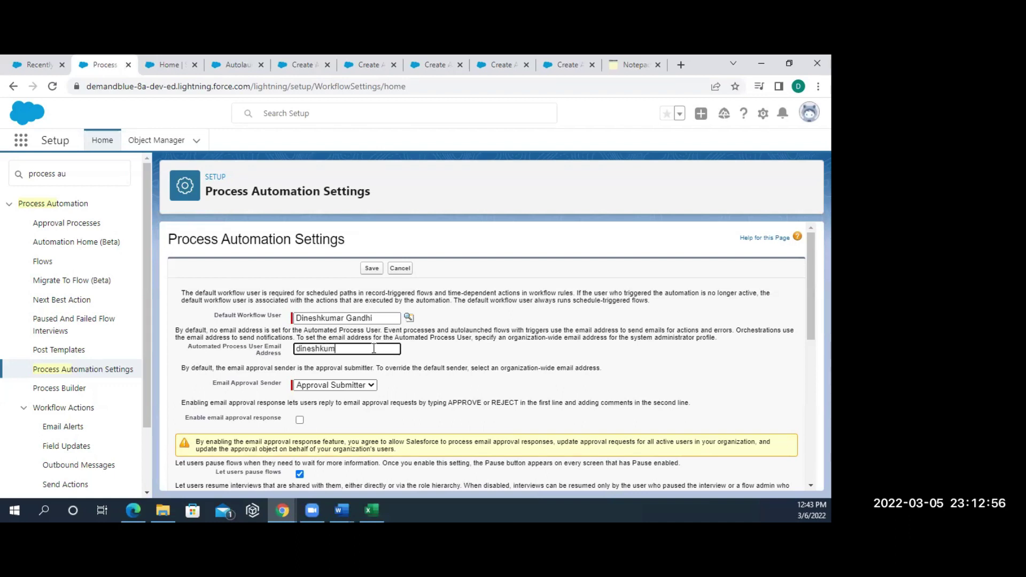
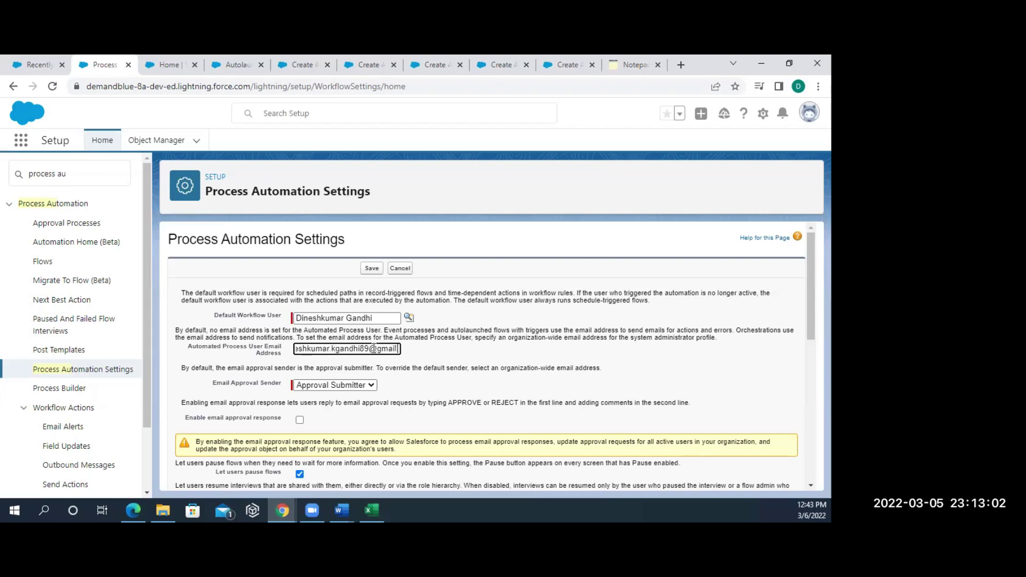
click(372, 268)
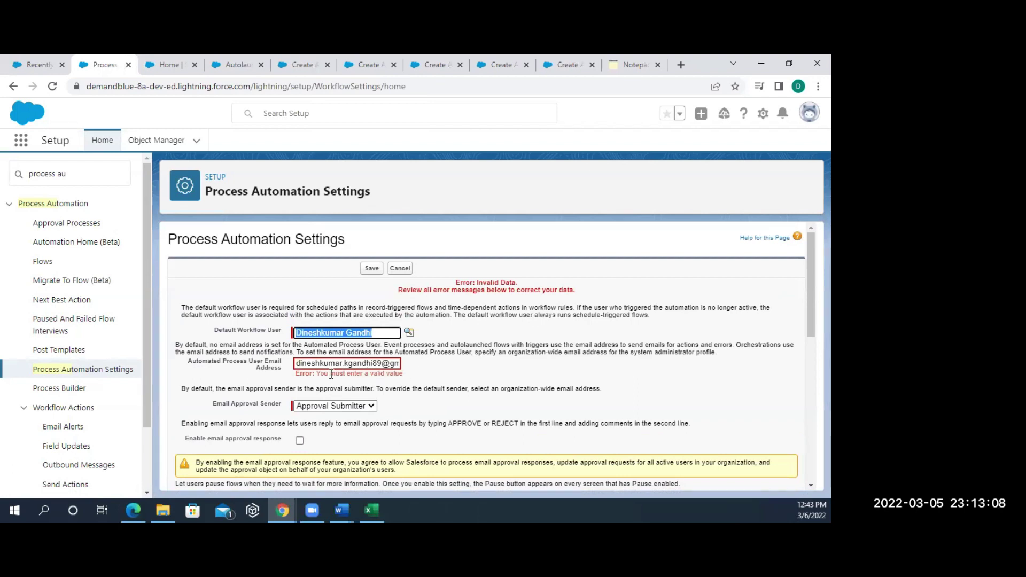
- Check the entered address, review the Invalid Data error, and cancel the unsaved changes
click(349, 364)
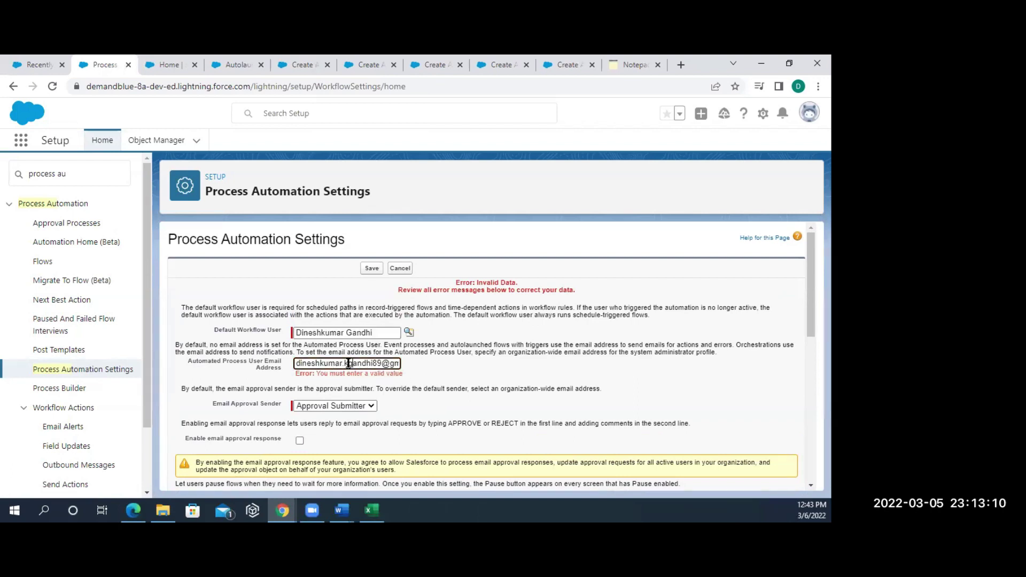
key(End)
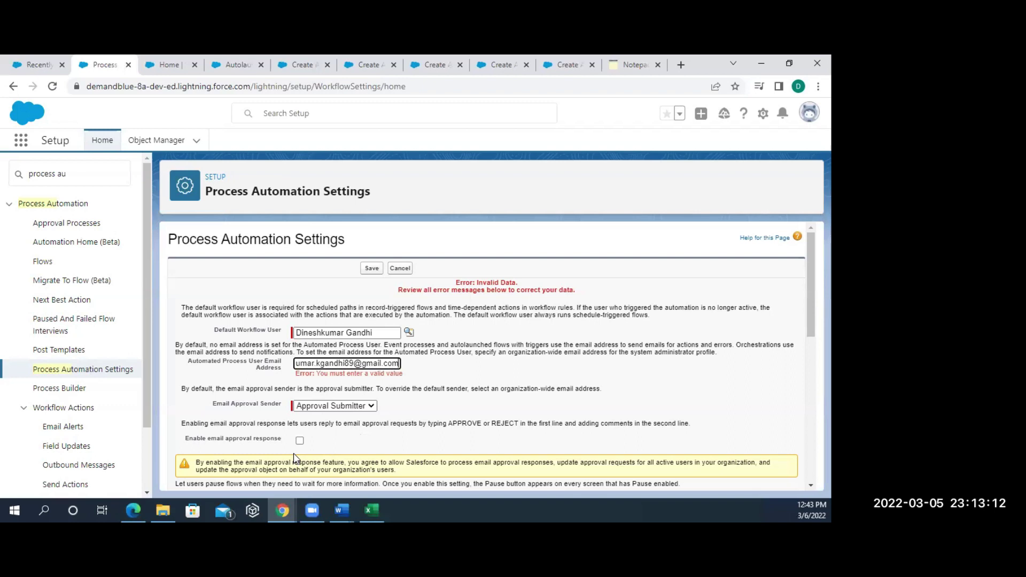
click(298, 444)
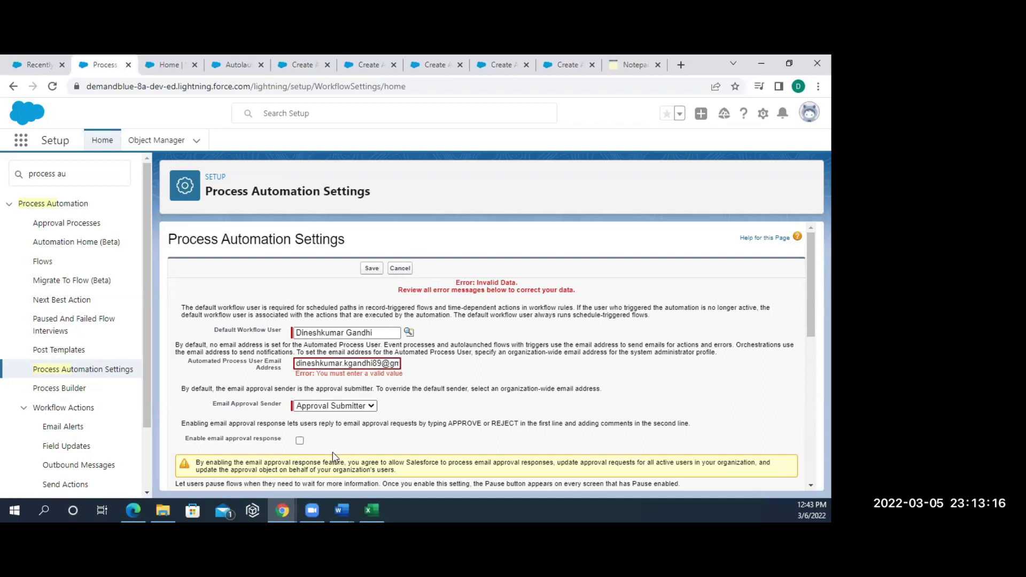
scroll(309, 448, down, 1)
scroll(308, 448, down, 2)
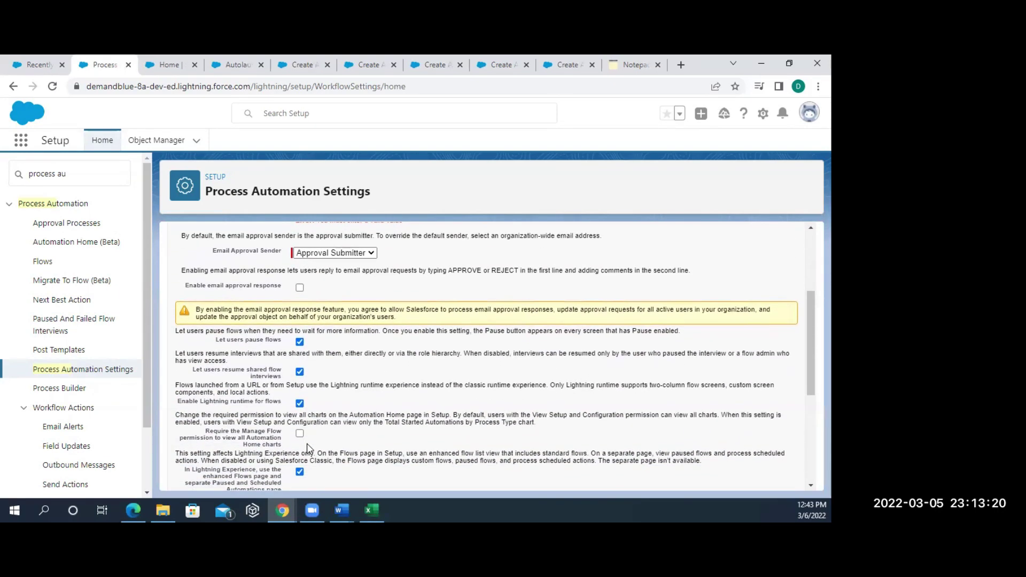
scroll(308, 447, down, 2)
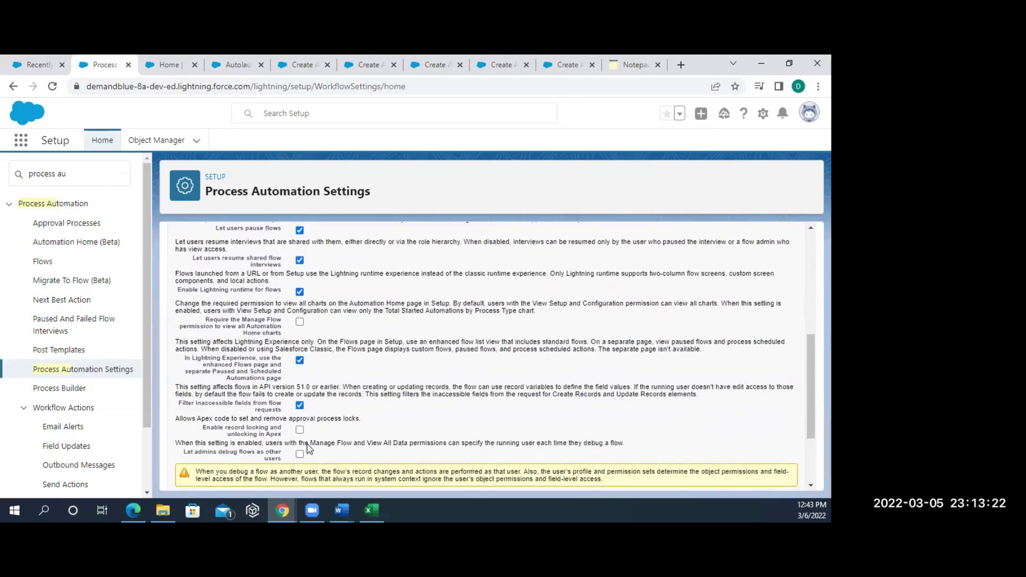
scroll(350, 411, down, 3)
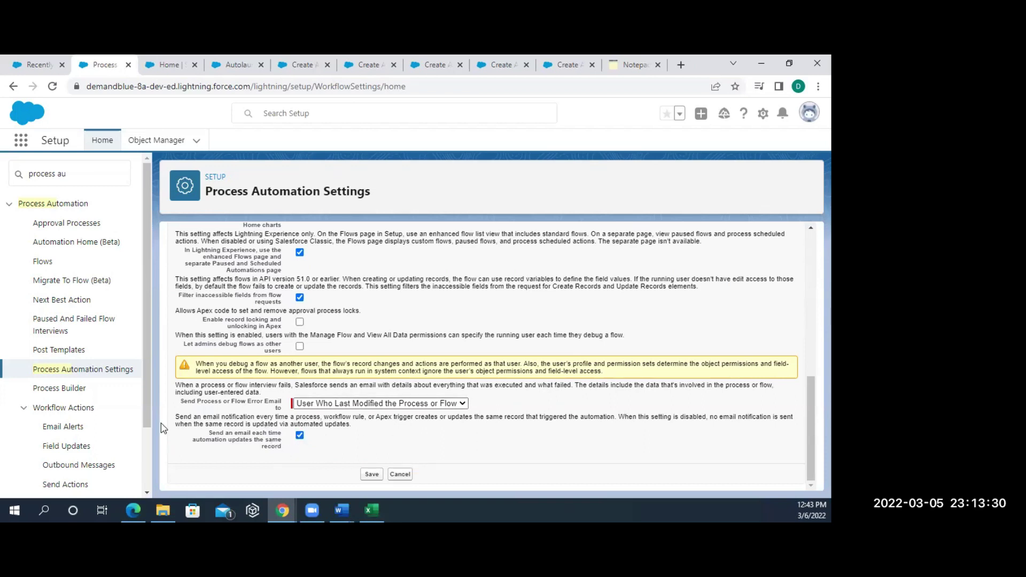
scroll(433, 331, up, 5)
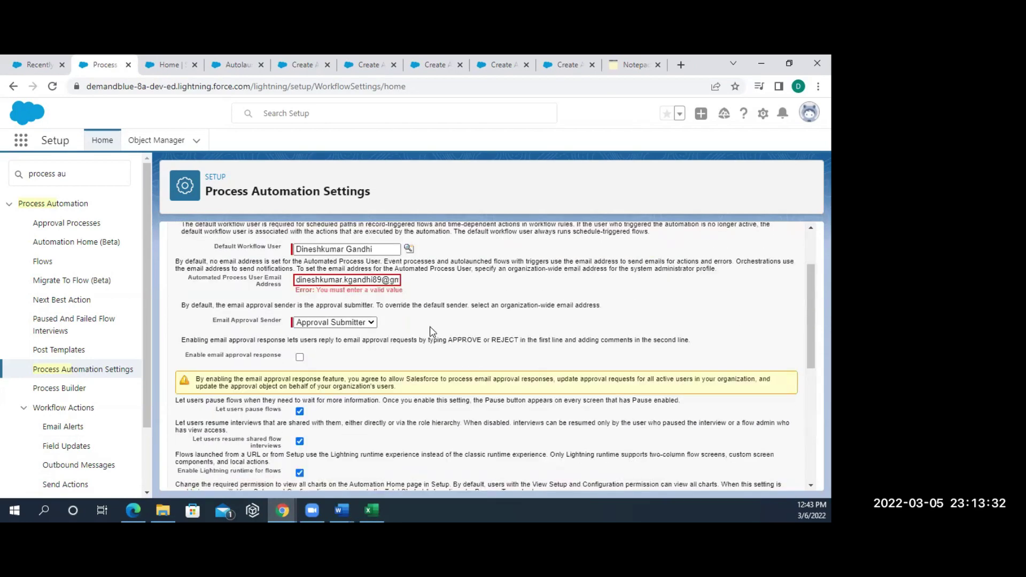
scroll(433, 332, up, 2)
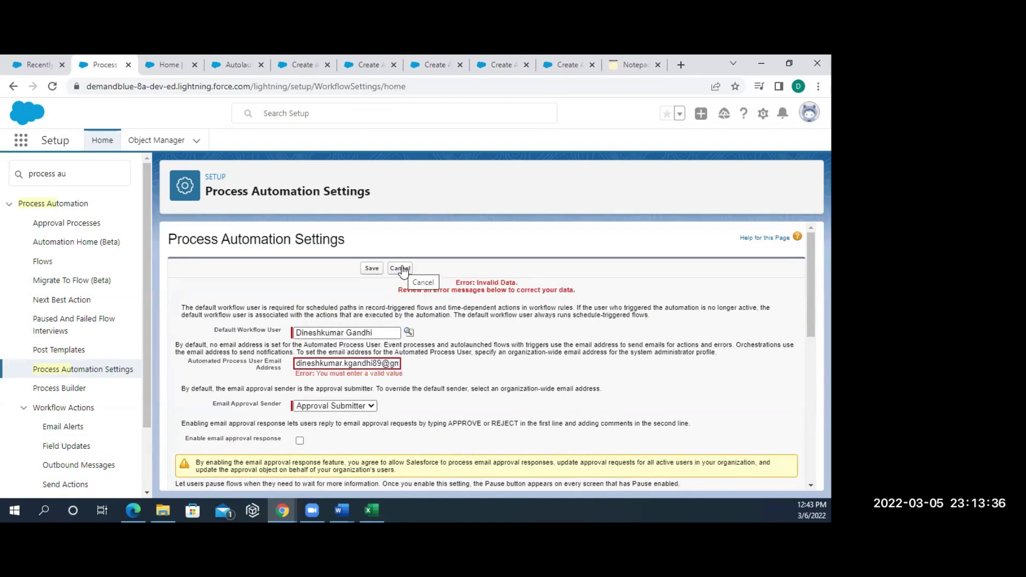
click(402, 269)
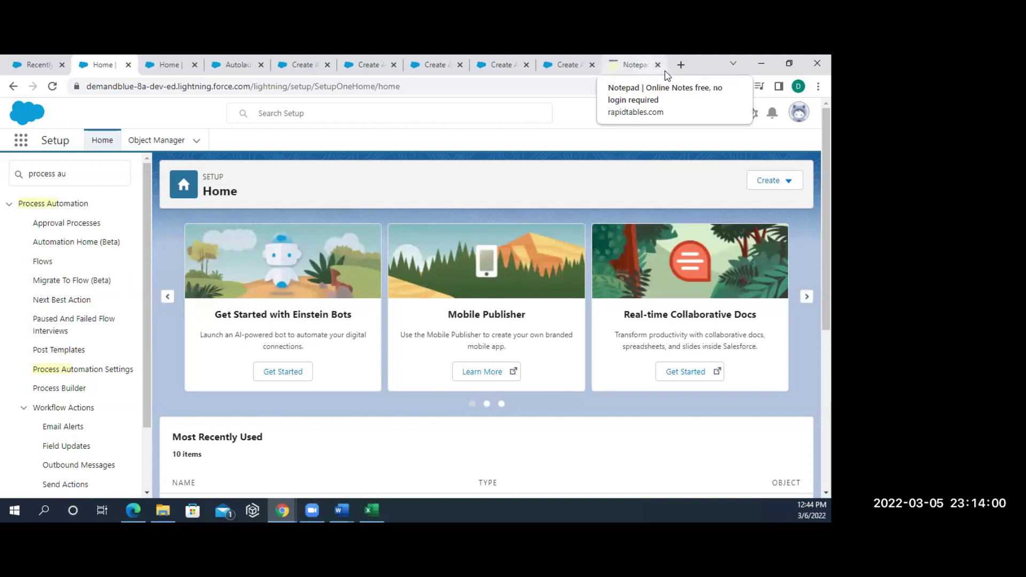
- Open a new browser tab showing the Google page
click(681, 67)
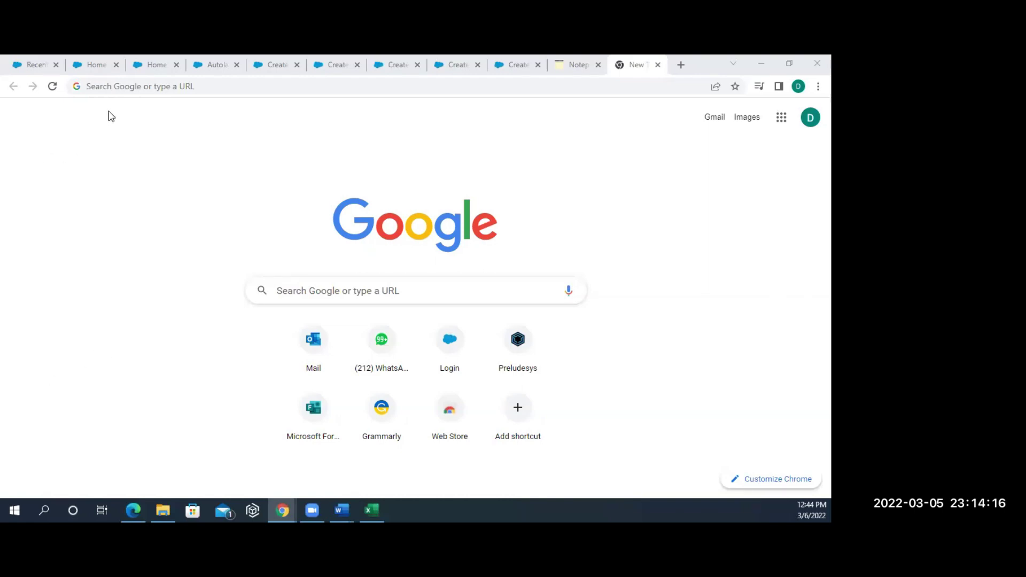
- Search Google for 'salesforce flowsome' using the address-bar suggestion
click(114, 92)
text(s)
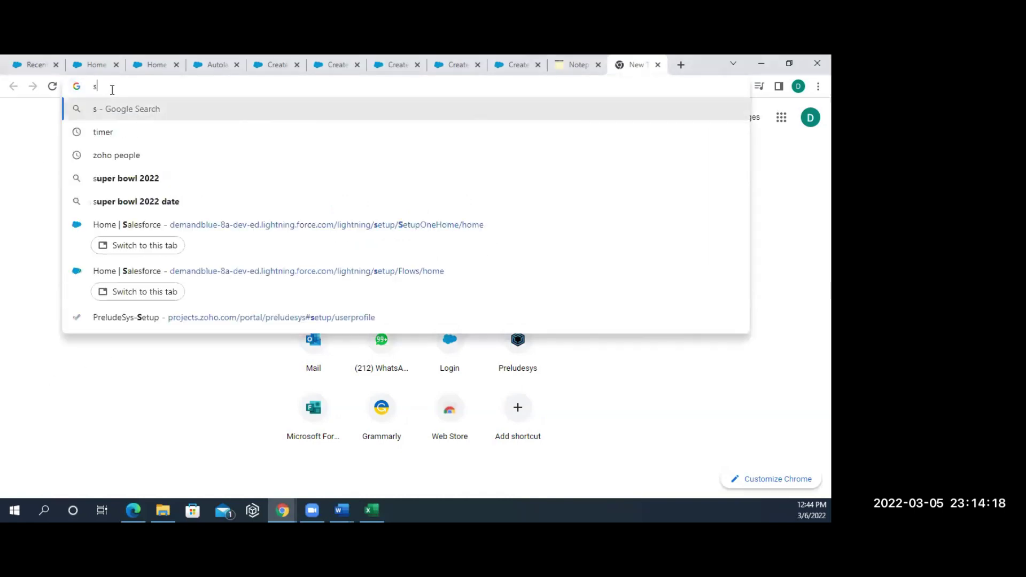
text(ales)
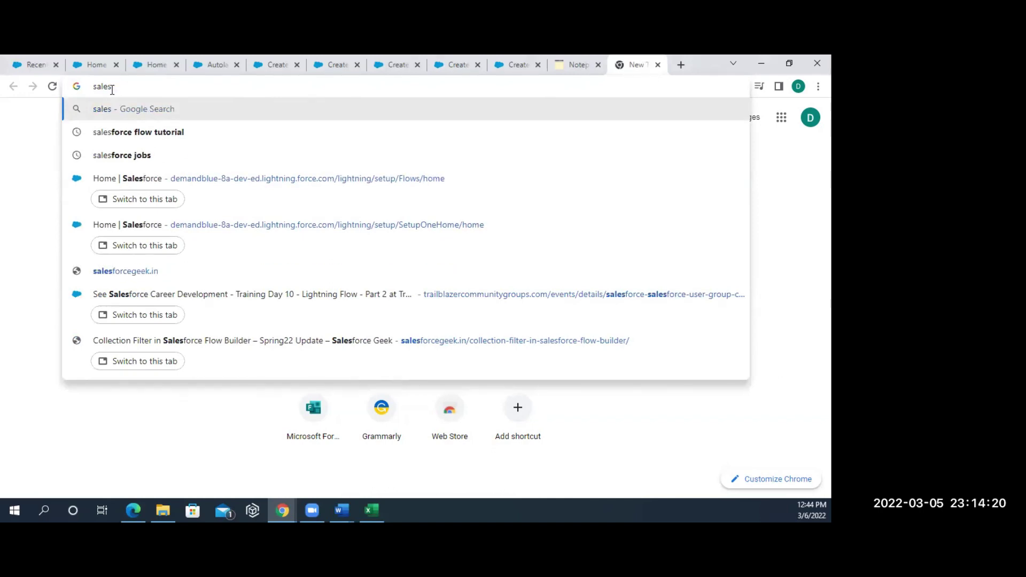
text(force )
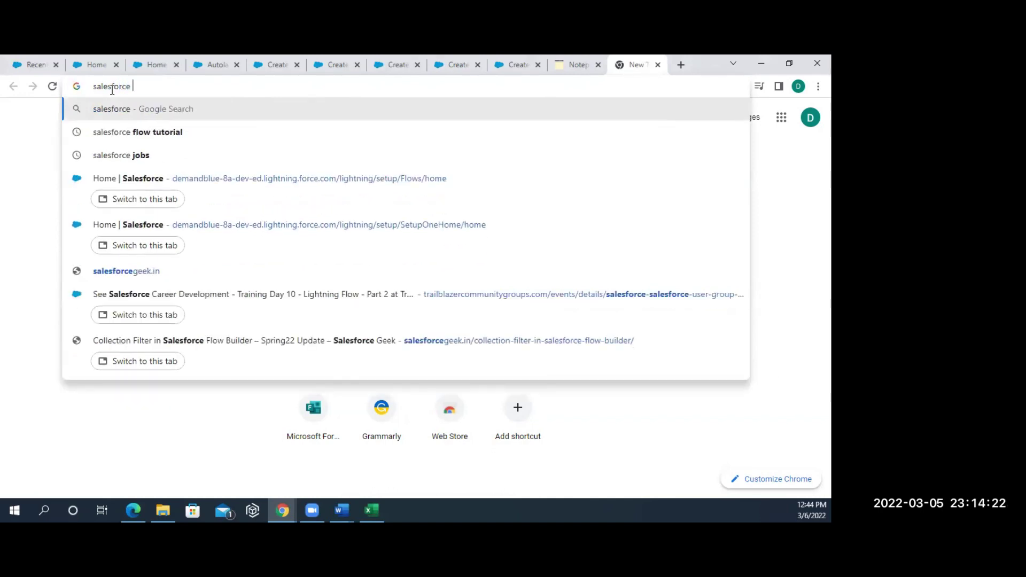
text(fl)
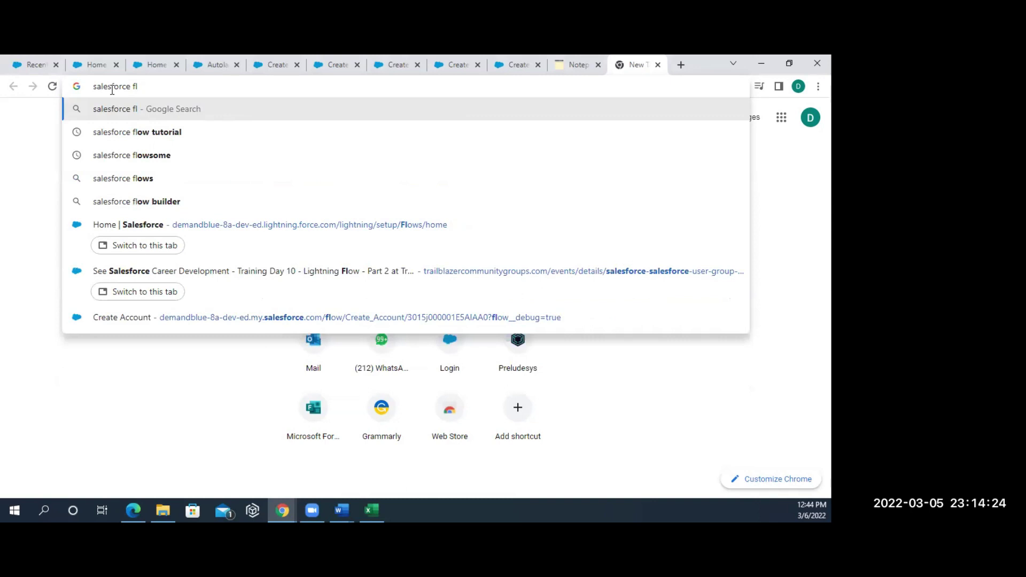
text(ows)
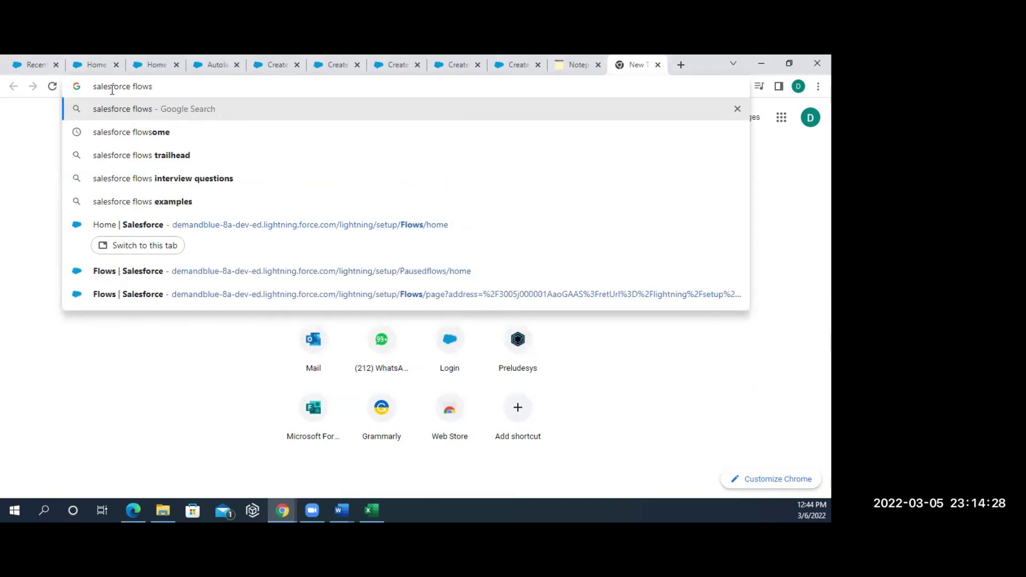
key(Down)
key(Return)
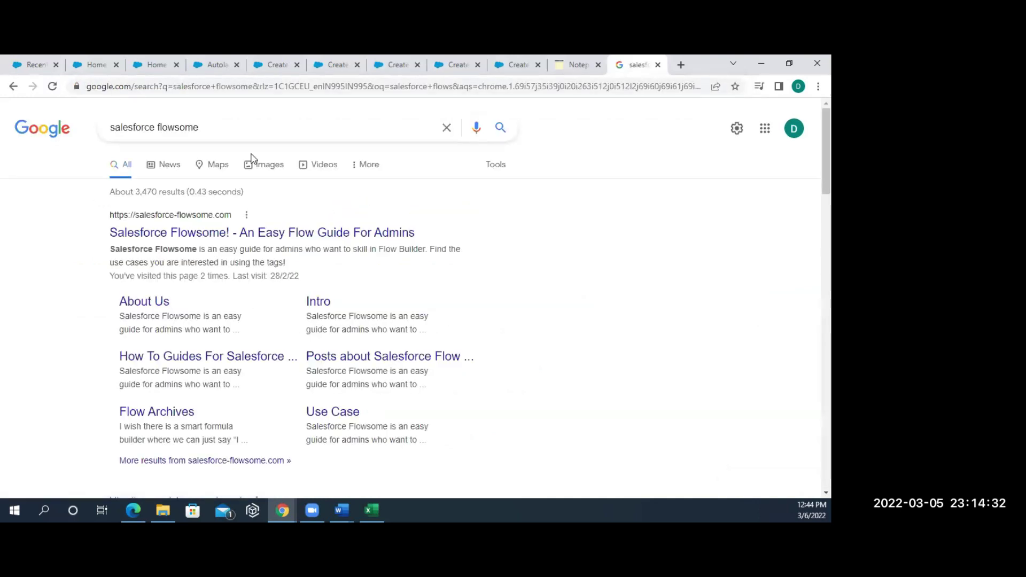
- Open the Salesforce Flowsome site and browse its Flow: Use Case page
click(161, 235)
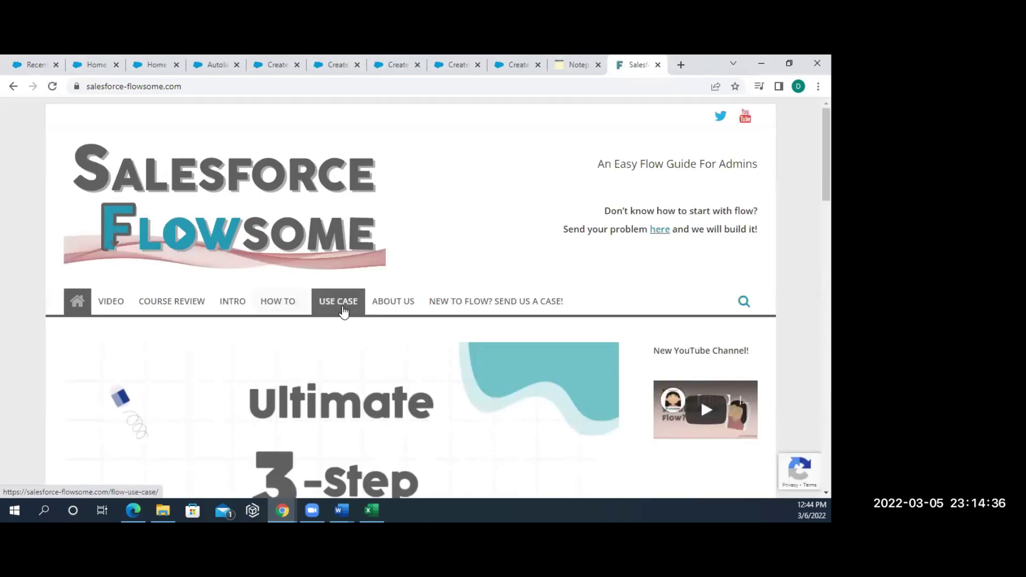
click(343, 308)
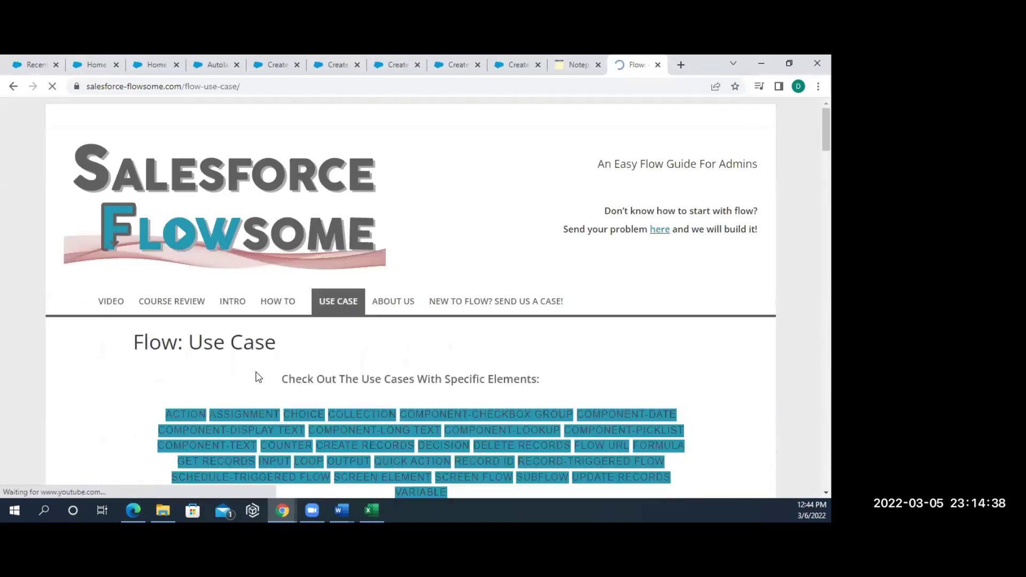
scroll(248, 393, down, 6)
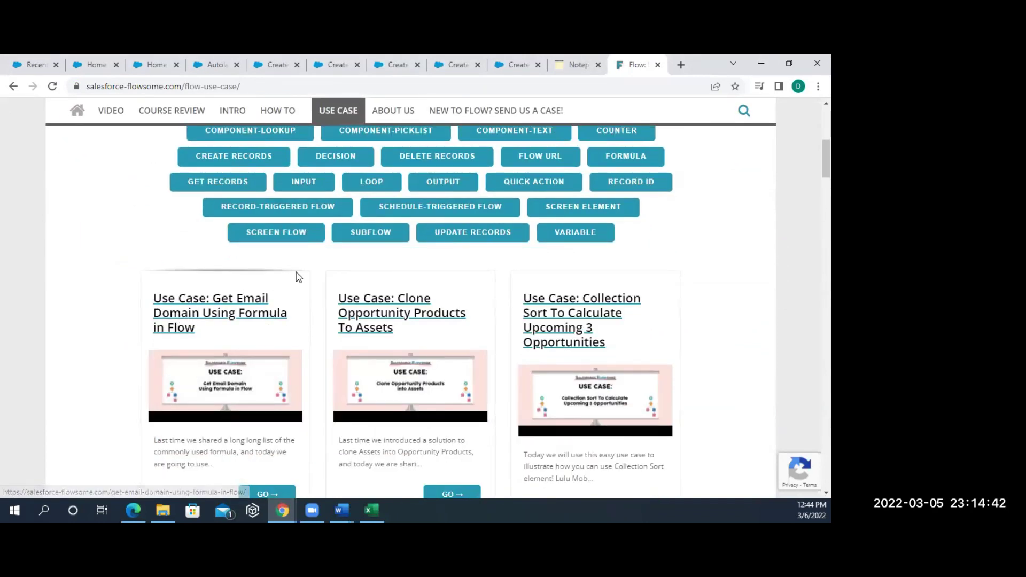
scroll(298, 276, up, 1)
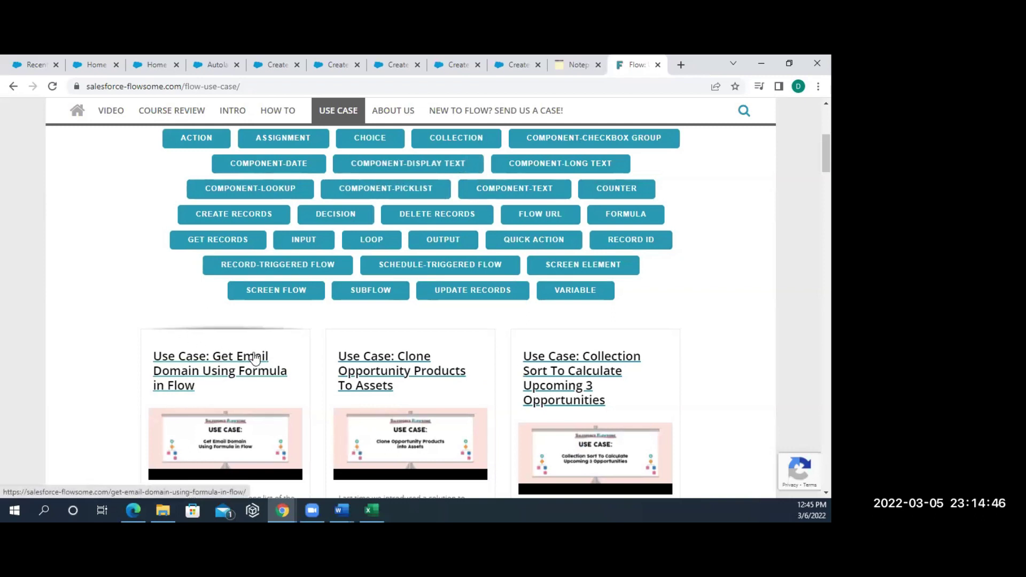
scroll(254, 358, down, 1)
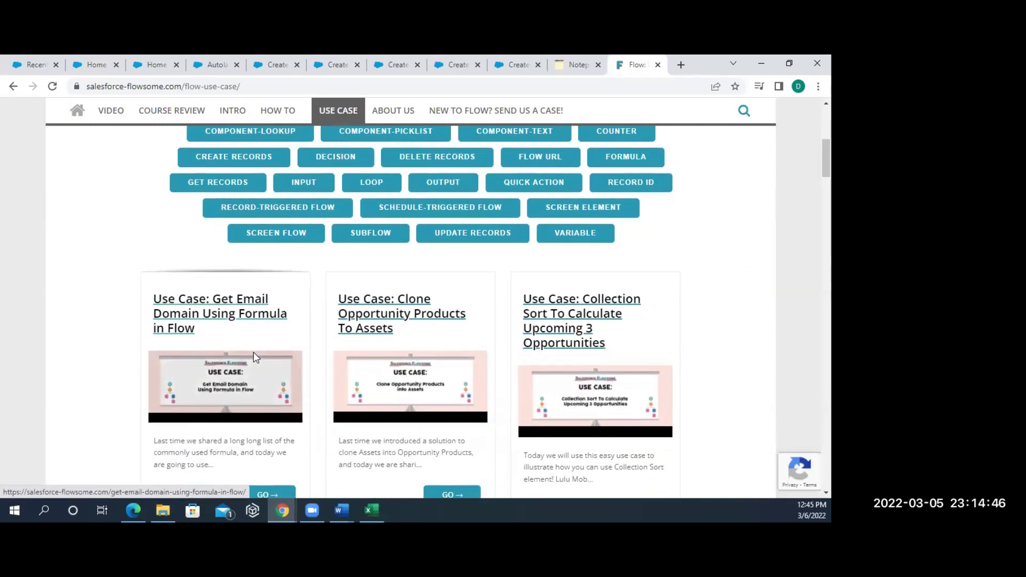
- Open the Get Email Domain Using Formula in Flow article and scroll to its STEPS viewer
click(217, 312)
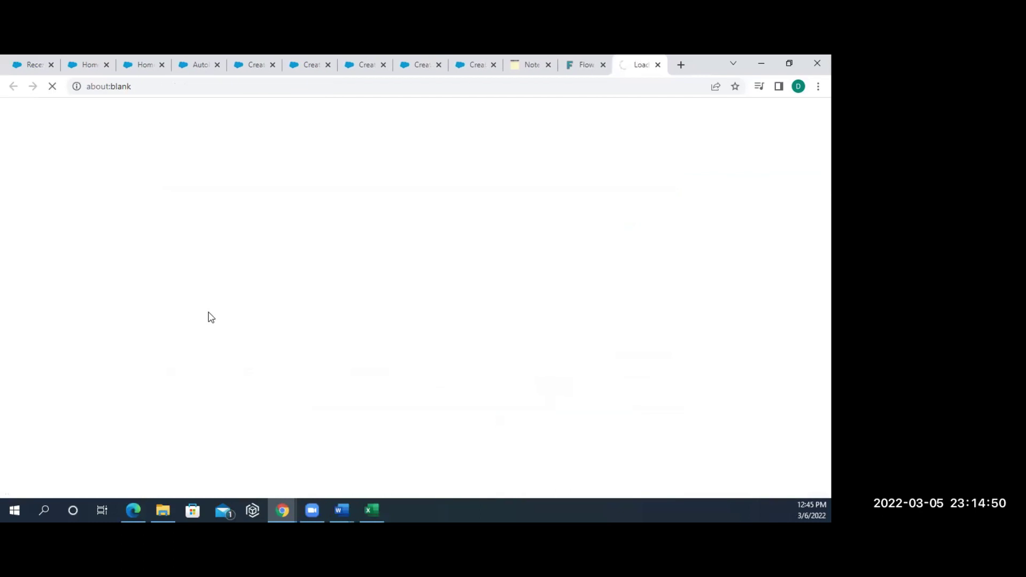
mouse_move(281, 278)
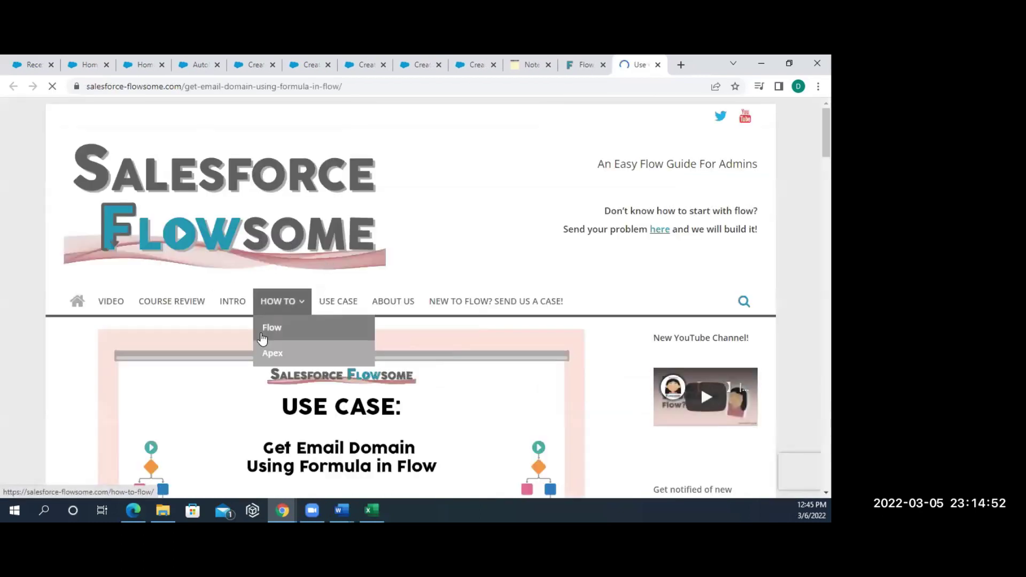
scroll(261, 336, down, 15)
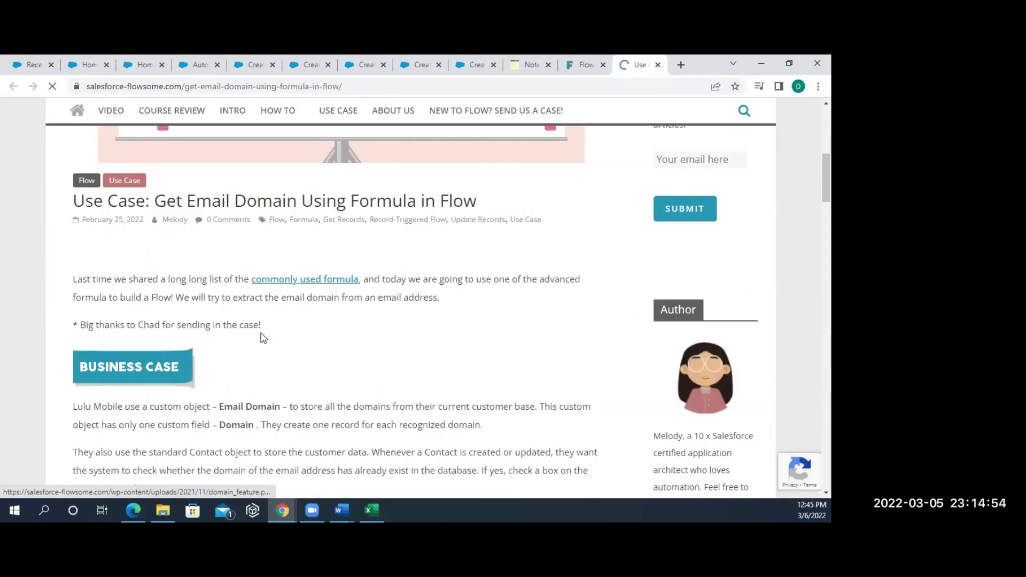
scroll(261, 334, down, 15)
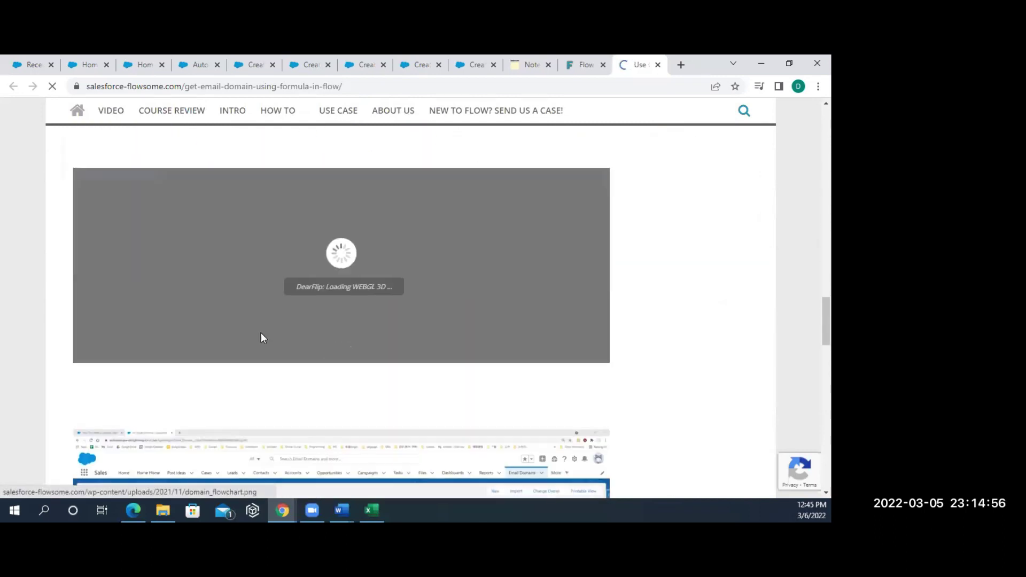
scroll(261, 337, down, 5)
scroll(262, 337, up, 2)
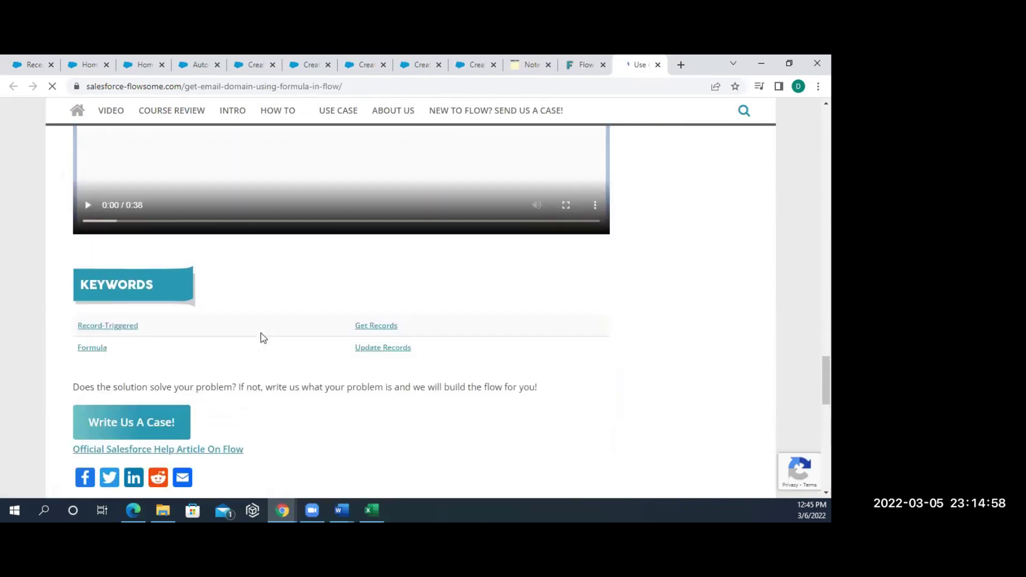
scroll(262, 337, up, 5)
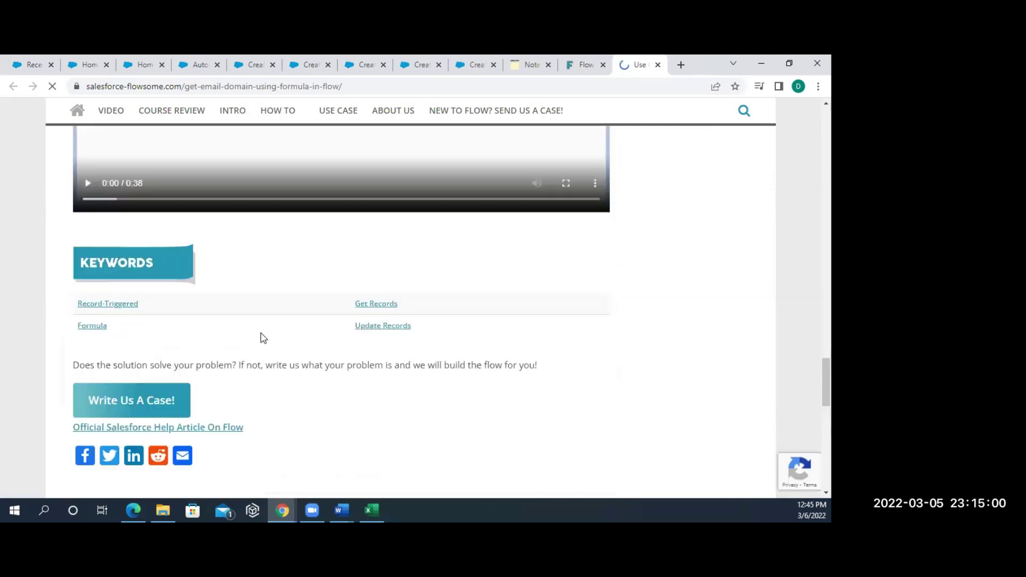
scroll(252, 289, up, 5)
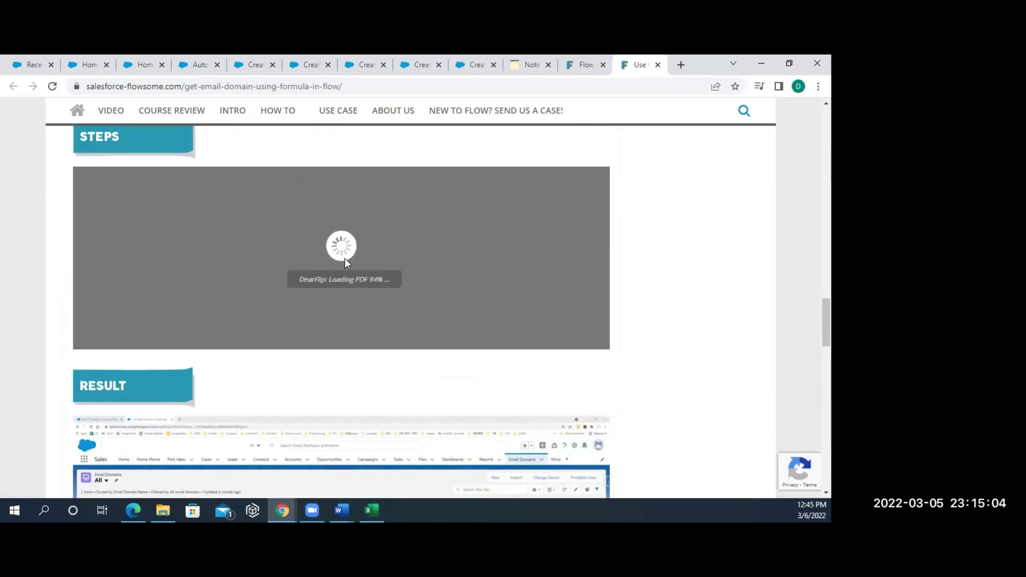
scroll(514, 298, down, 1)
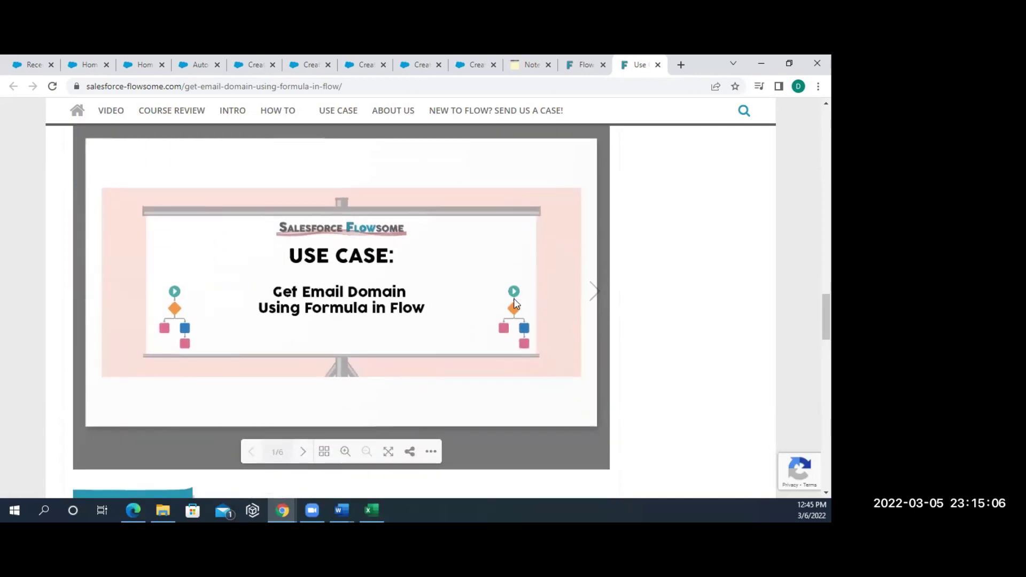
- Advance the steps slideshow through to the final slide
click(596, 291)
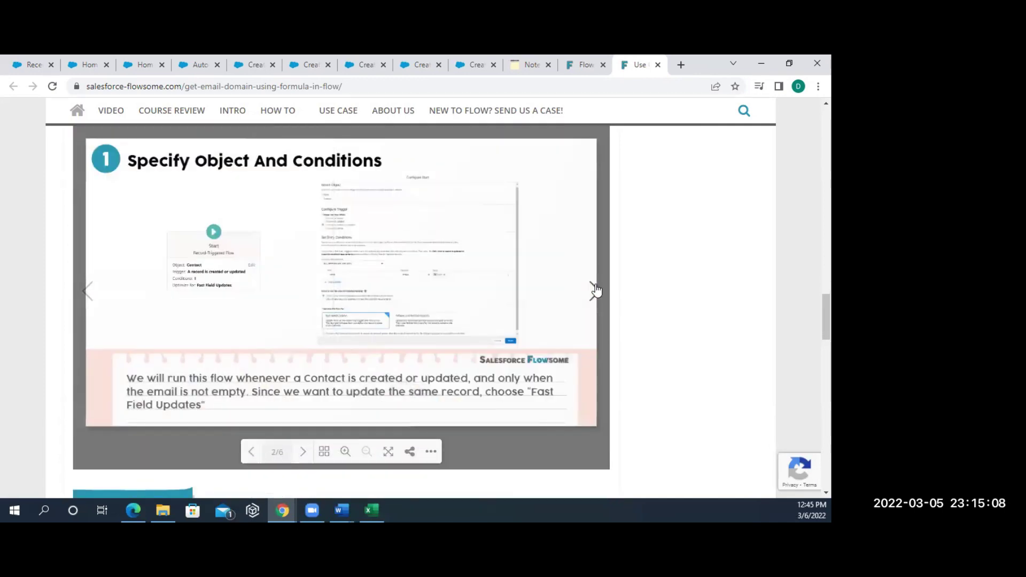
click(596, 290)
click(596, 290)
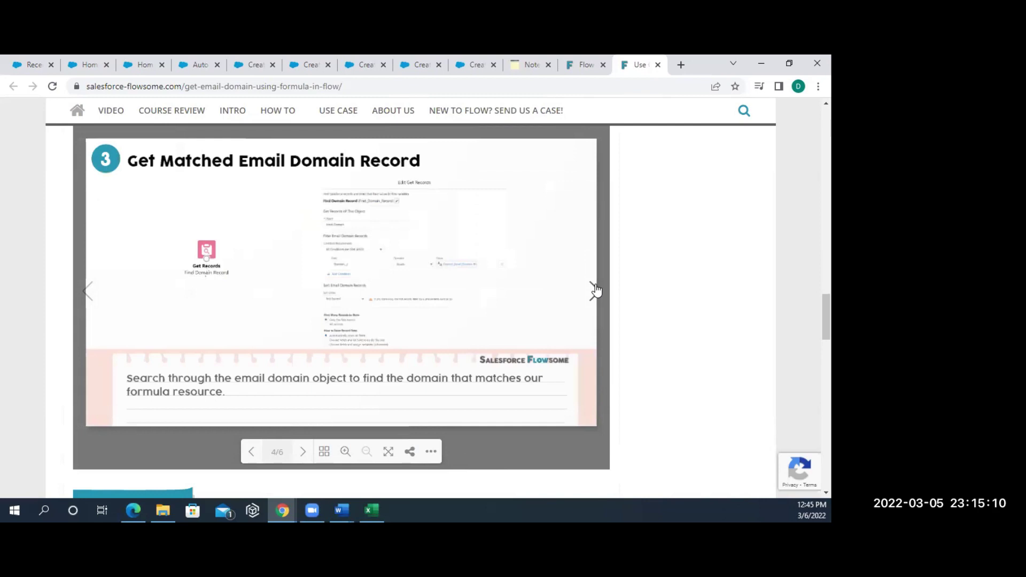
click(596, 290)
click(596, 291)
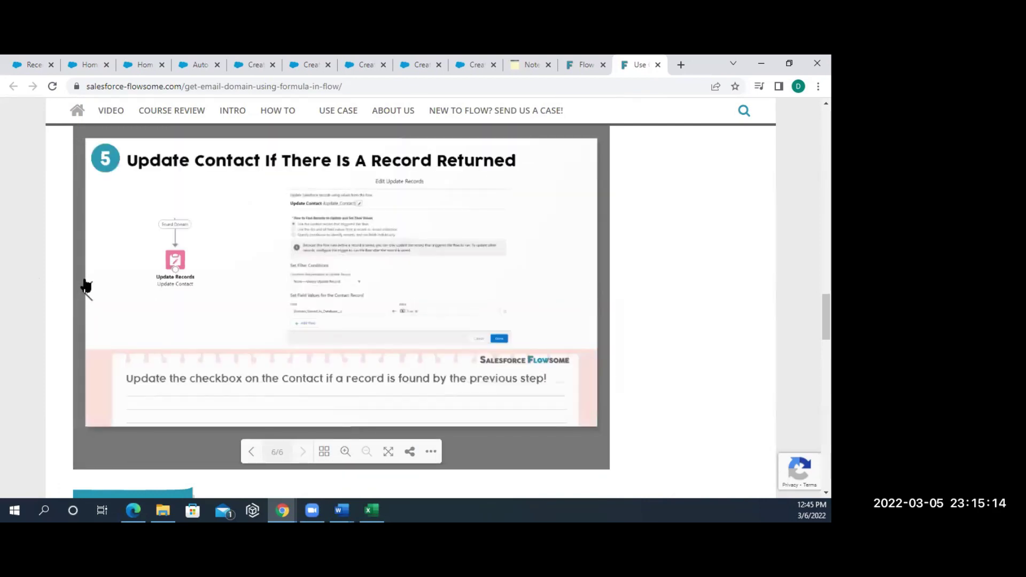
scroll(85, 286, up, 15)
- Return to Flow: Use Case, filter to SCHEDULE-TRIGGERED FLOW examples, then open another tab
scroll(84, 286, up, 5)
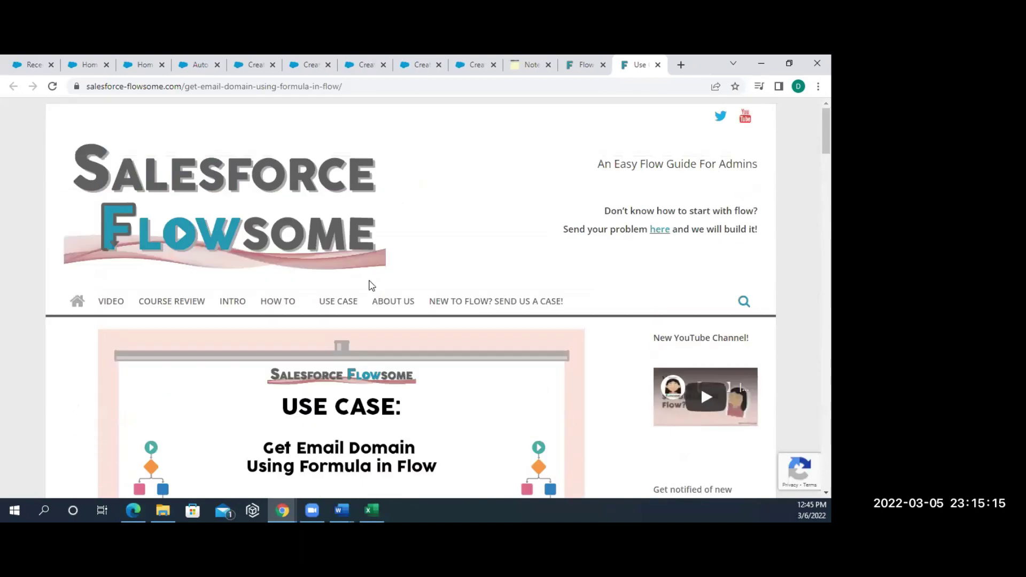
click(346, 302)
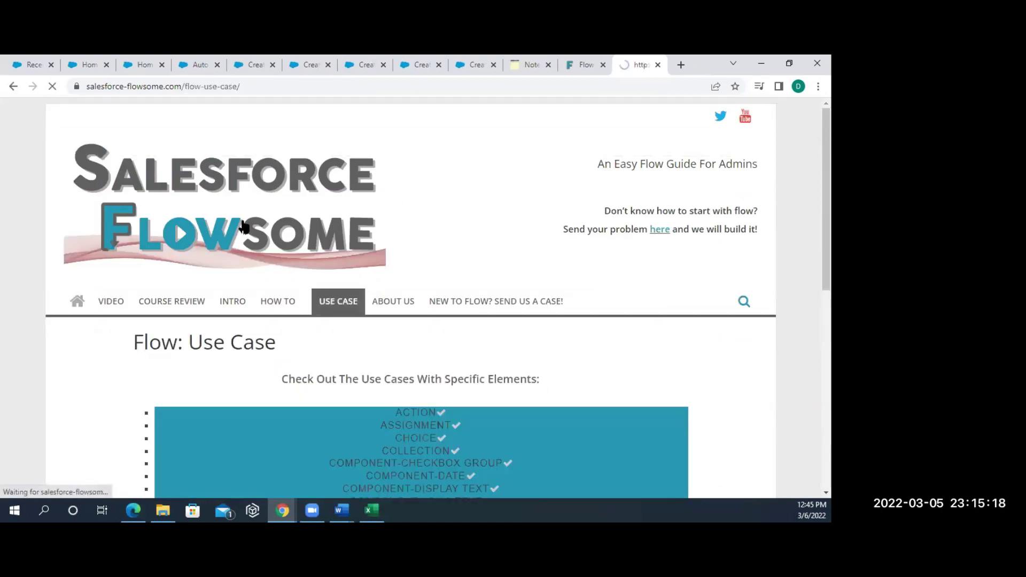
scroll(259, 374, down, 2)
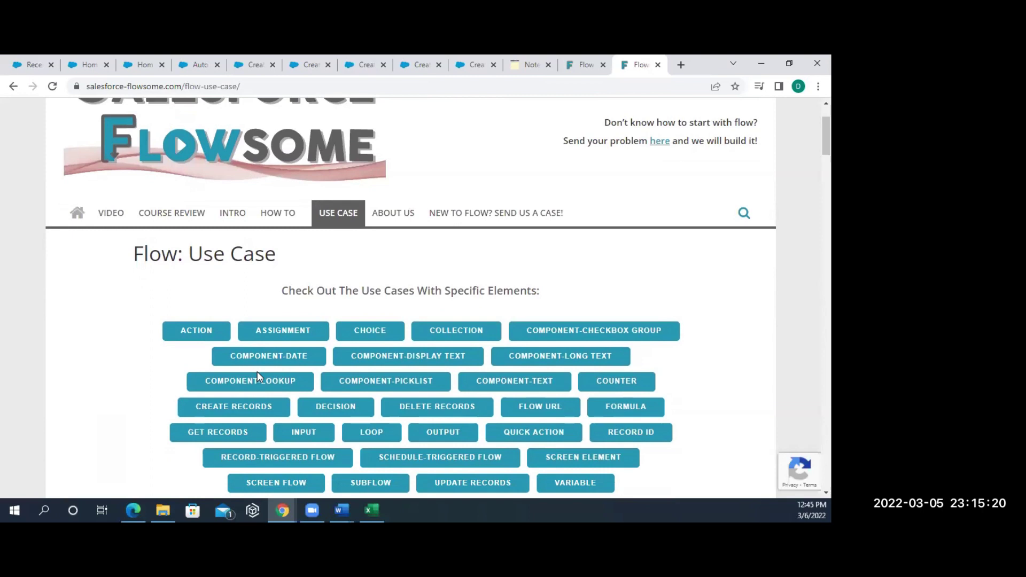
scroll(276, 408, down, 2)
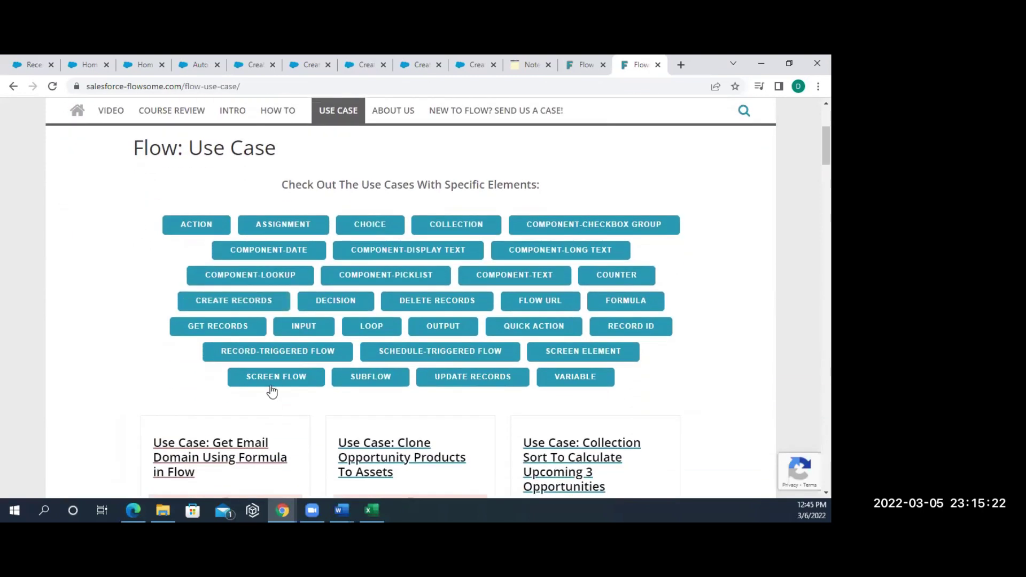
click(402, 351)
scroll(302, 394, down, 3)
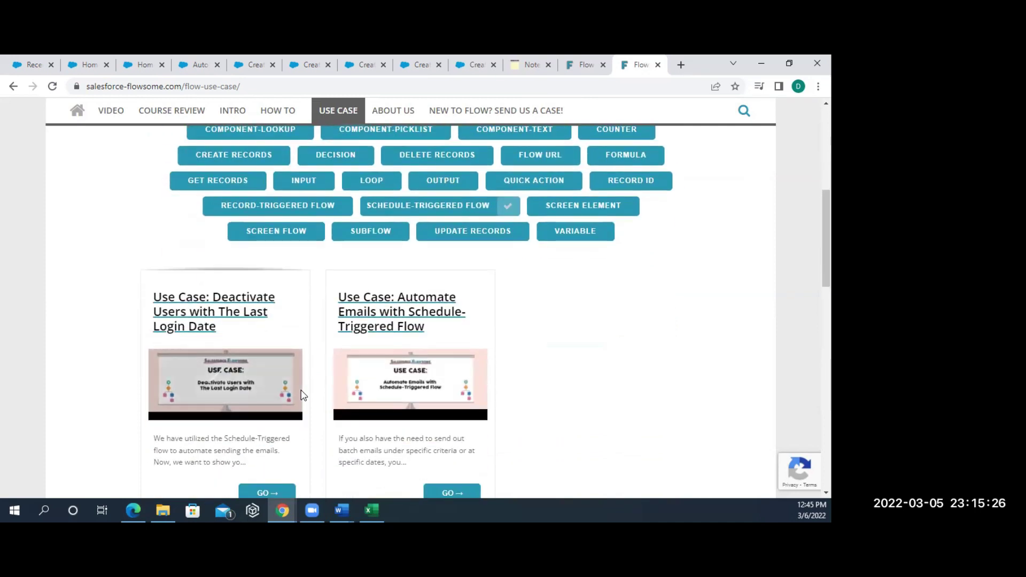
scroll(323, 300, up, 7)
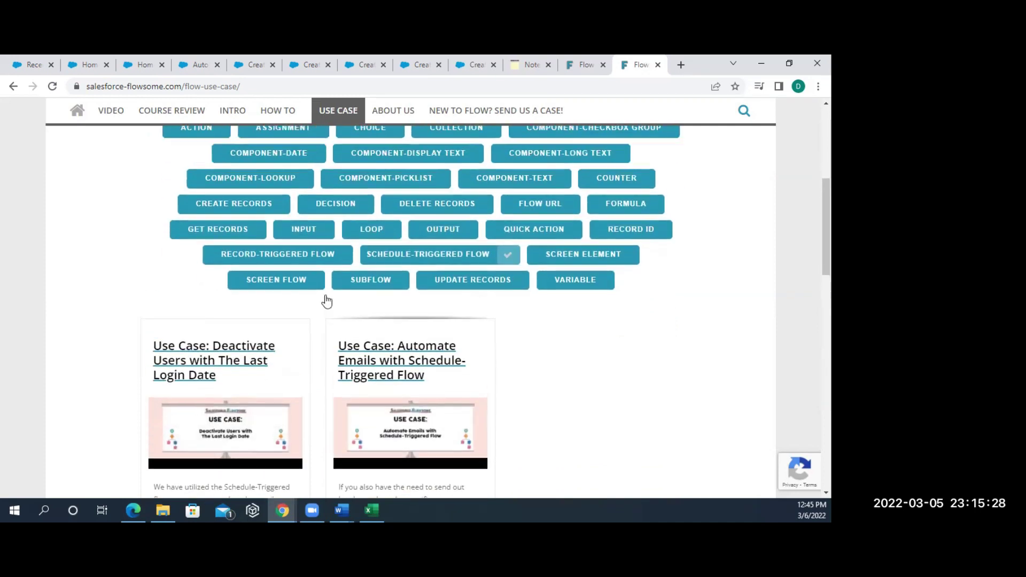
click(254, 86)
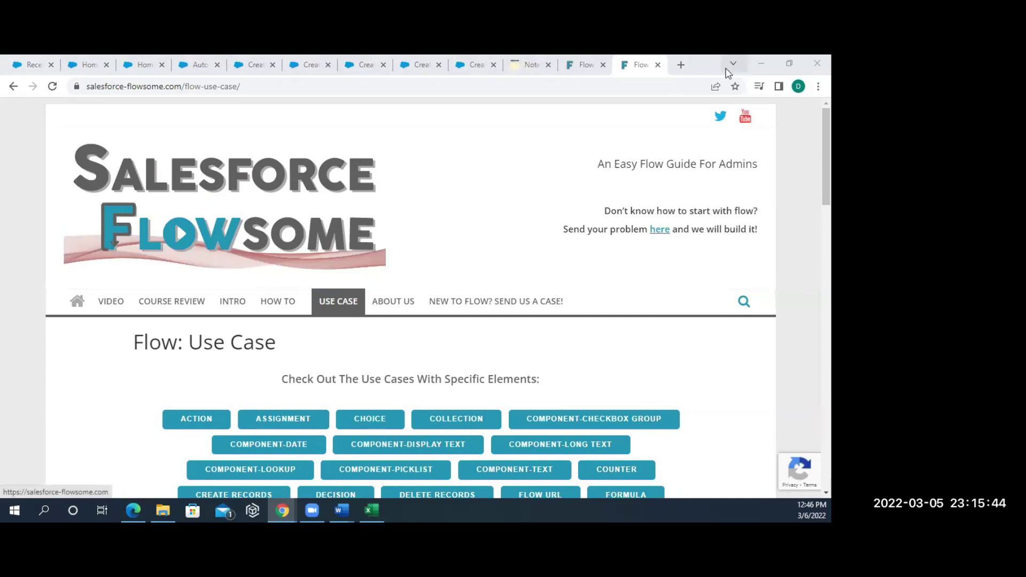
click(681, 65)
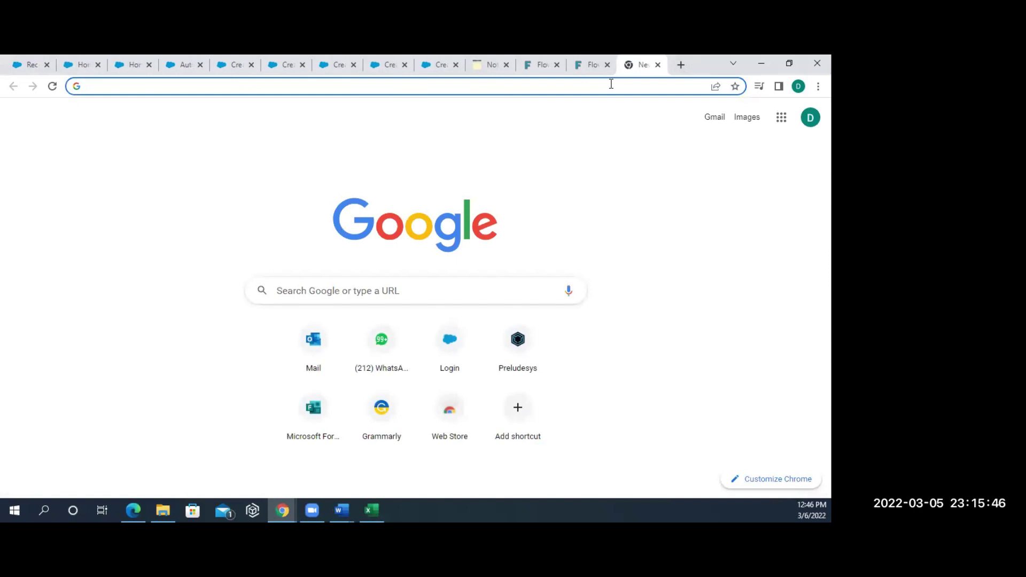
- Search for 'automation champion flow' and open the Learning Flow - Automation Champion result
text(automati)
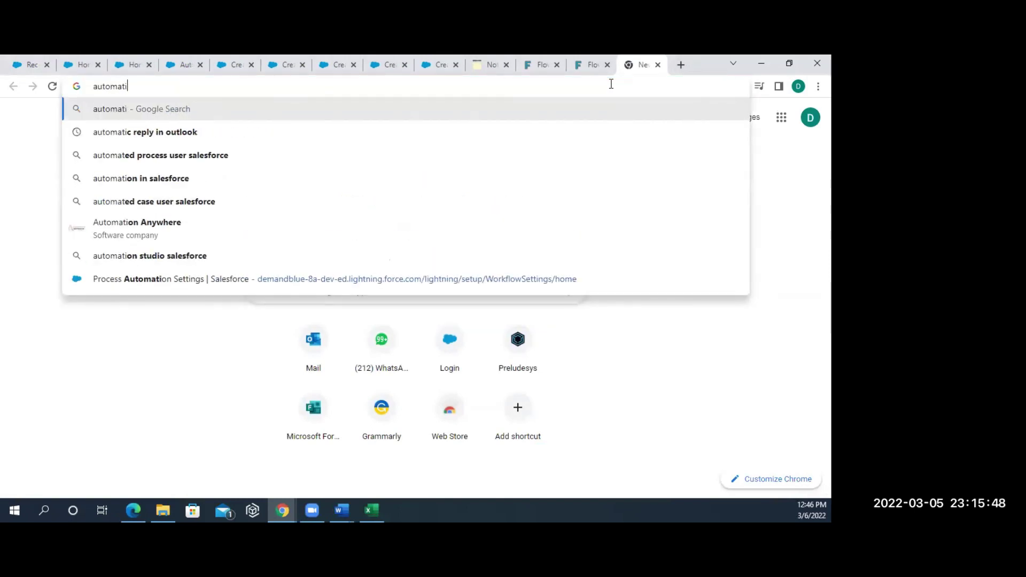
text(on ch)
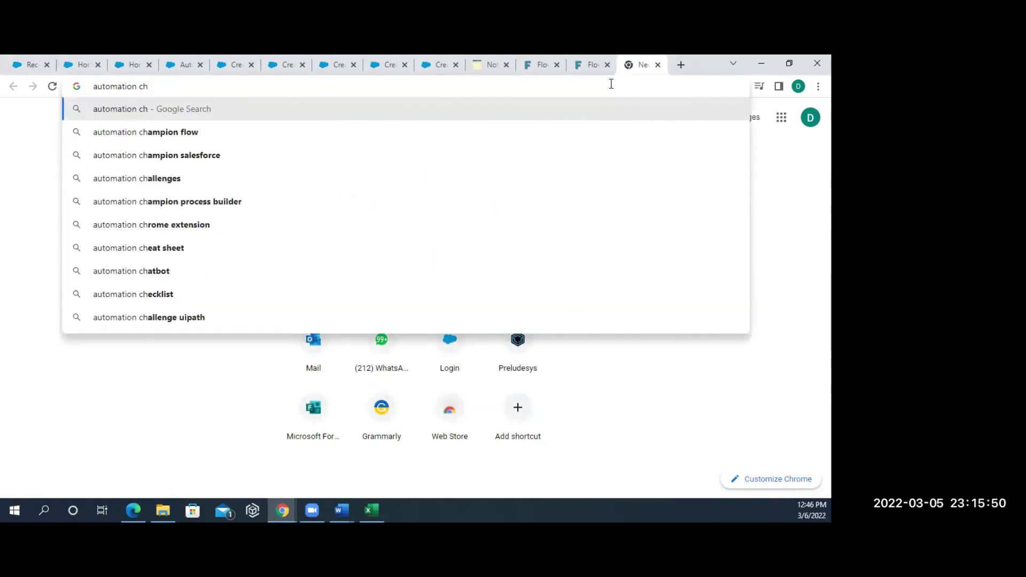
key(Down)
key(Down)
key(Up)
key(Return)
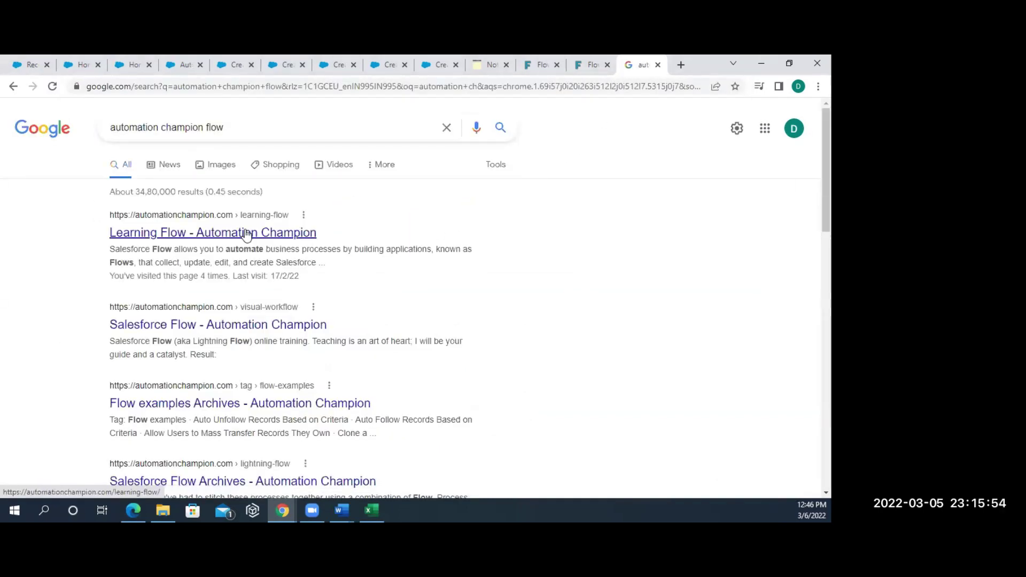
click(246, 233)
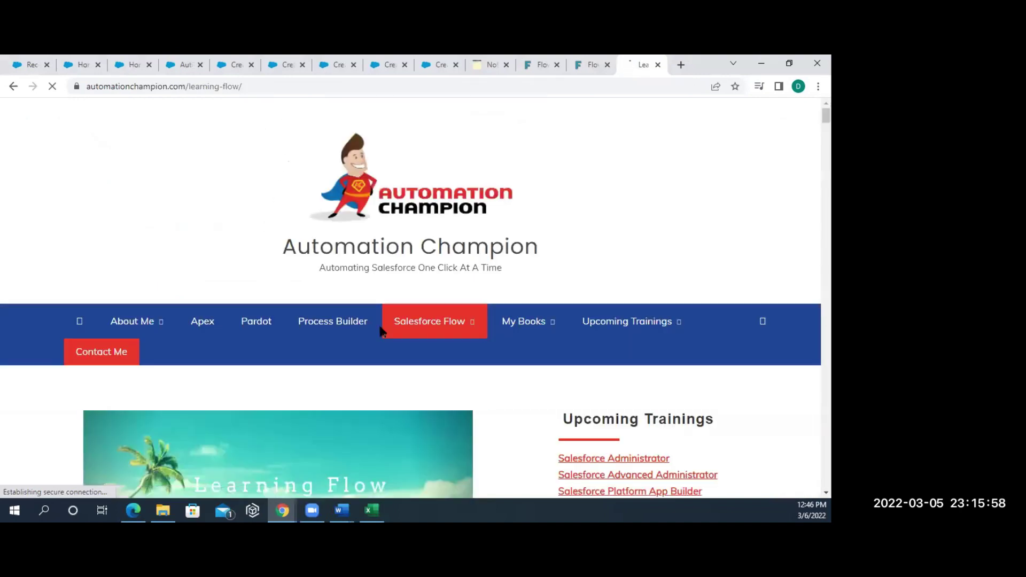
- Dismiss the newsletter popup and look over the Screen Flow article list, back to the top
scroll(381, 333, down, 12)
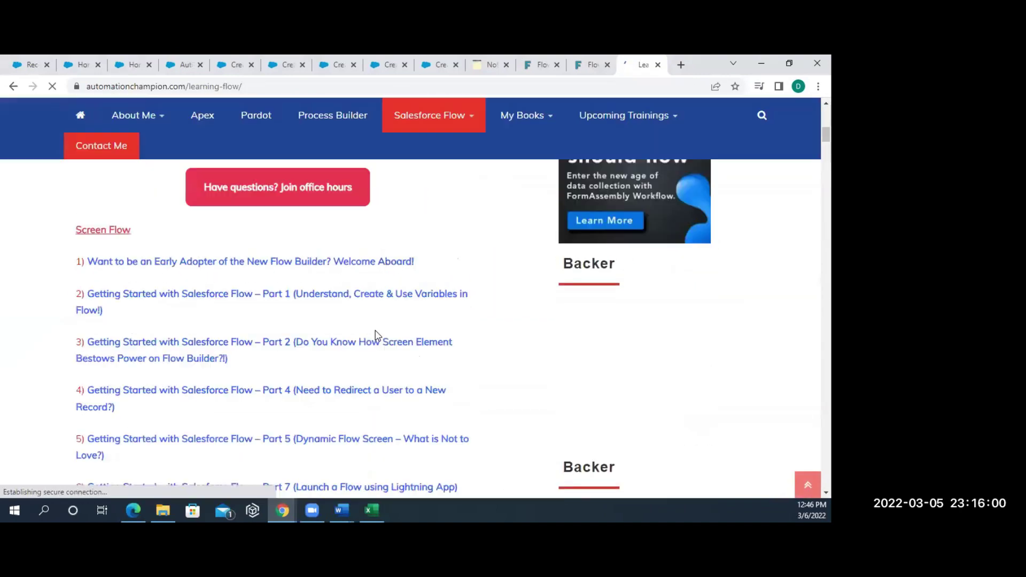
click(258, 83)
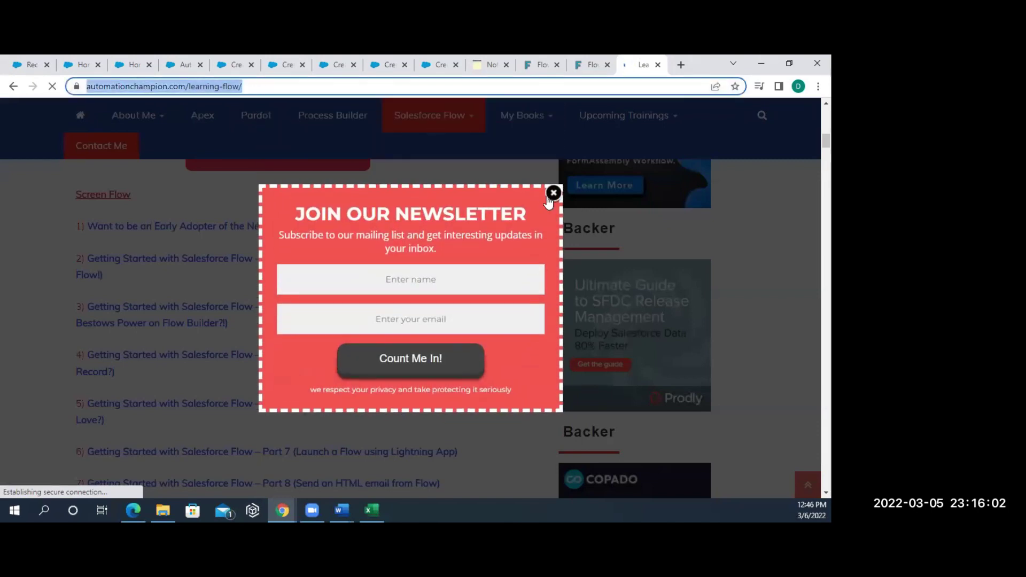
click(552, 194)
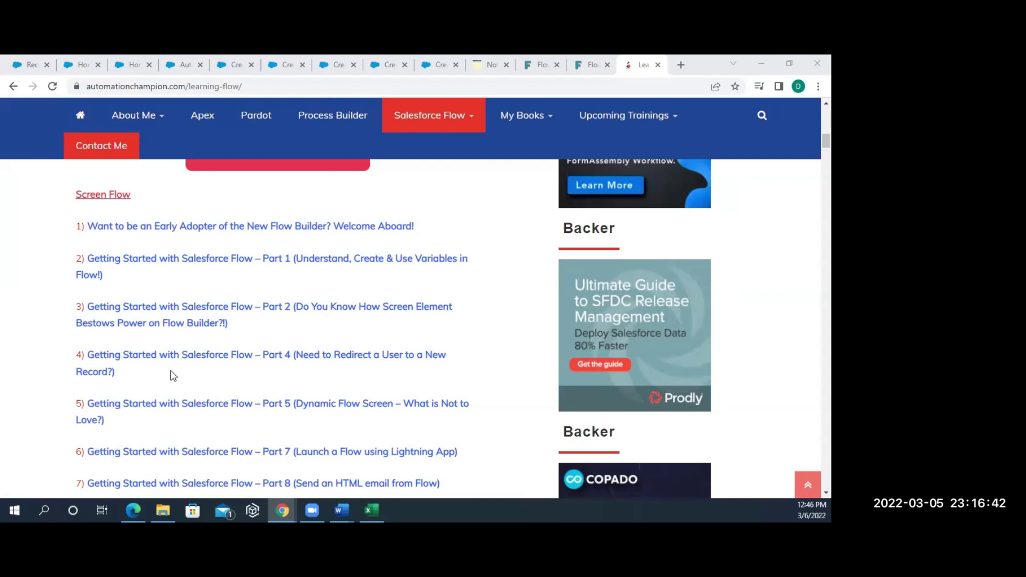
scroll(342, 372, up, 2)
scroll(342, 371, up, 10)
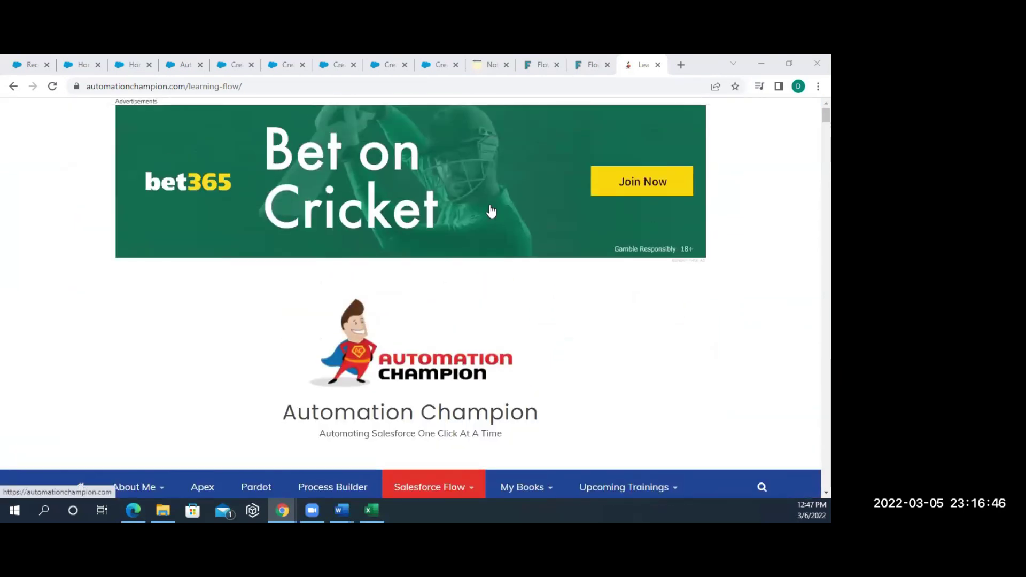
- Switch back to the Flowsome Use Case tab and scroll through the schedule-triggered cards
click(588, 65)
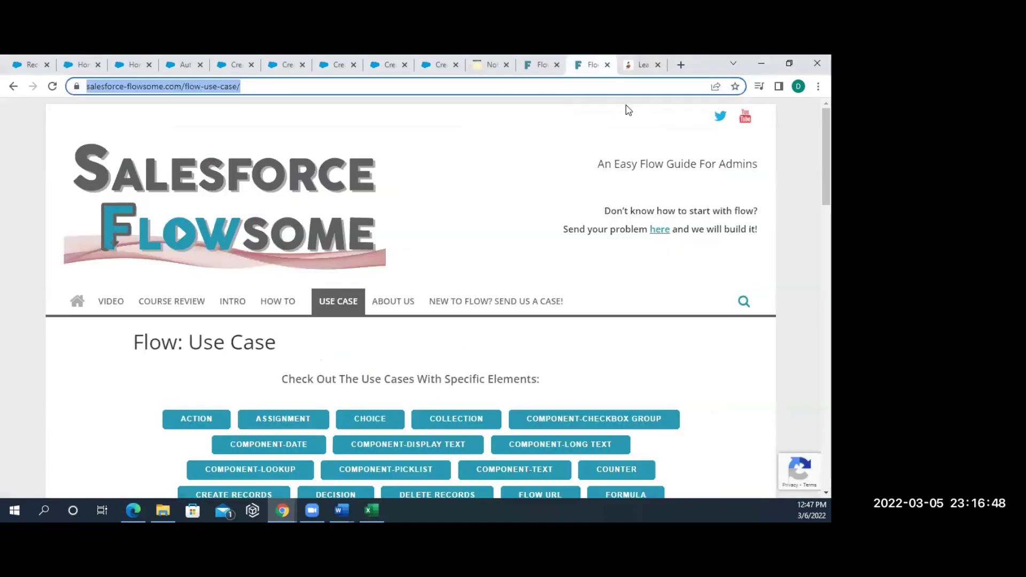
click(638, 65)
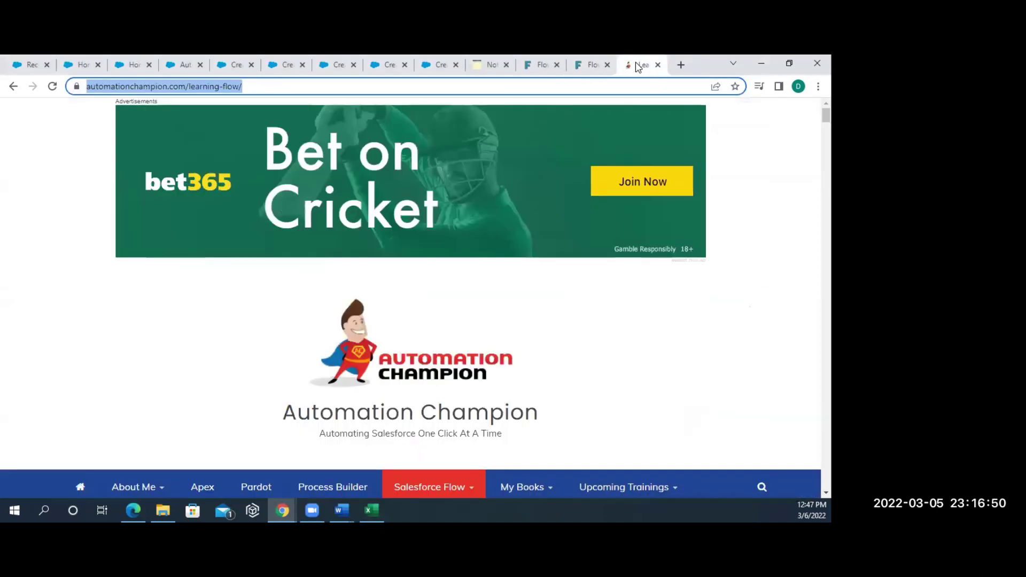
click(588, 65)
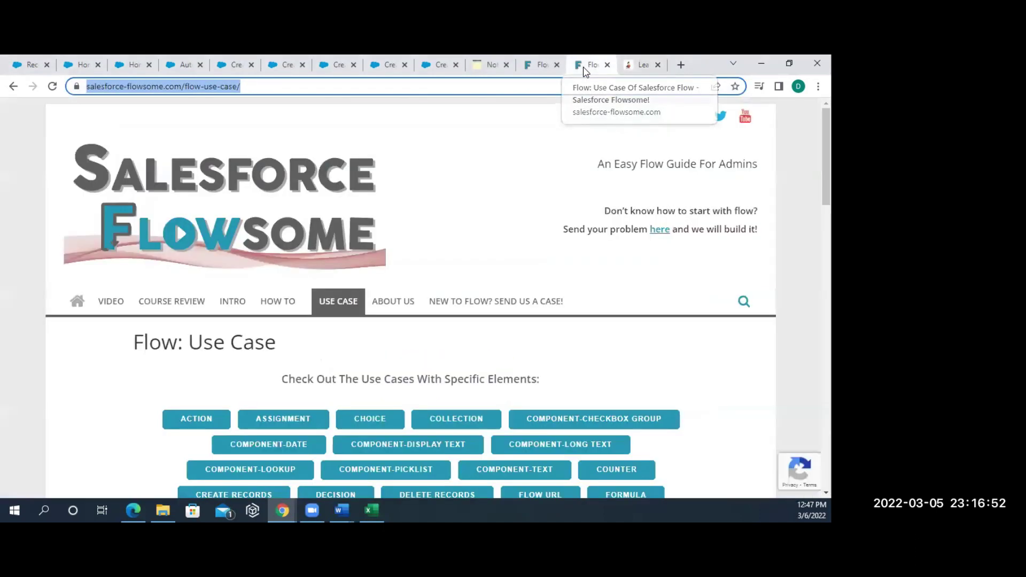
scroll(424, 401, down, 2)
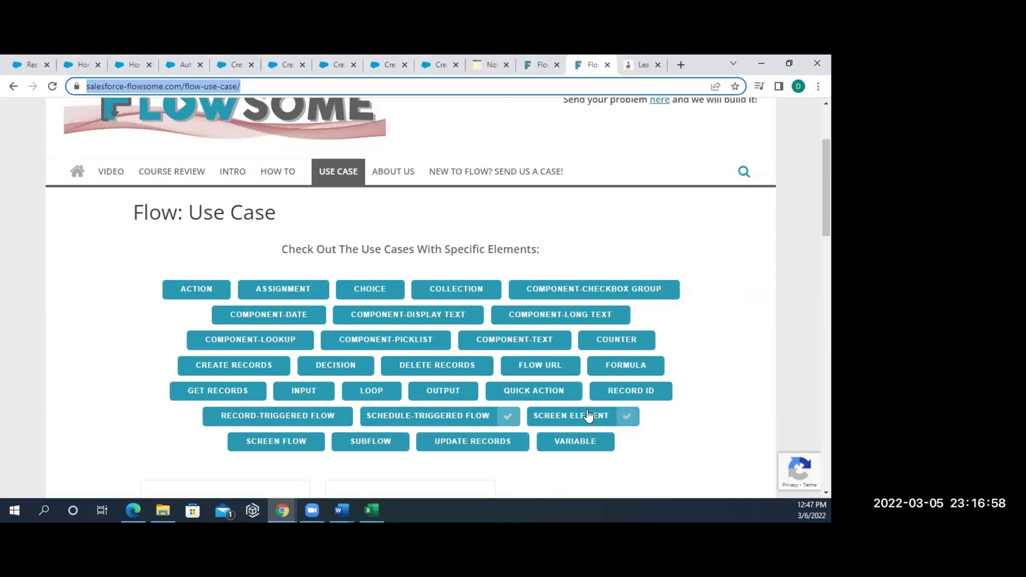
scroll(587, 417, down, 1)
scroll(589, 417, down, 2)
scroll(588, 416, down, 4)
scroll(589, 417, up, 5)
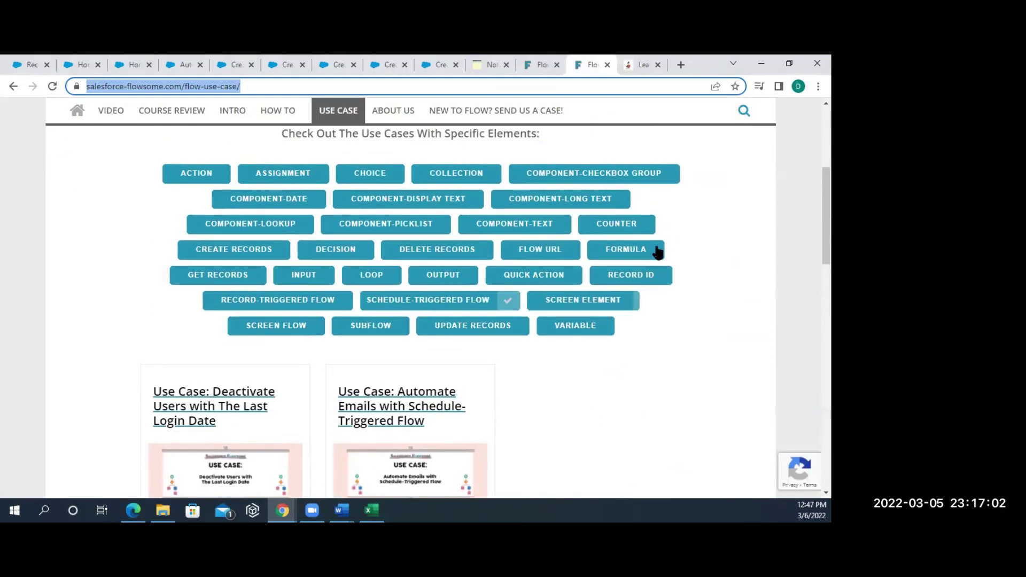
- Filter the use cases by RECORD ID instead of SCHEDULE-TRIGGERED FLOW, then return to Automation Champion
click(624, 276)
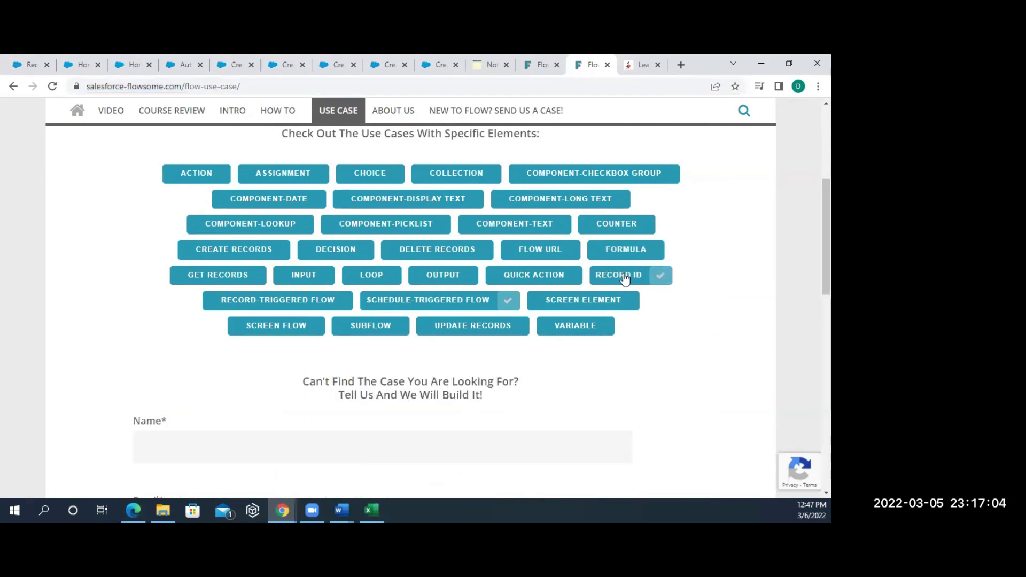
click(508, 301)
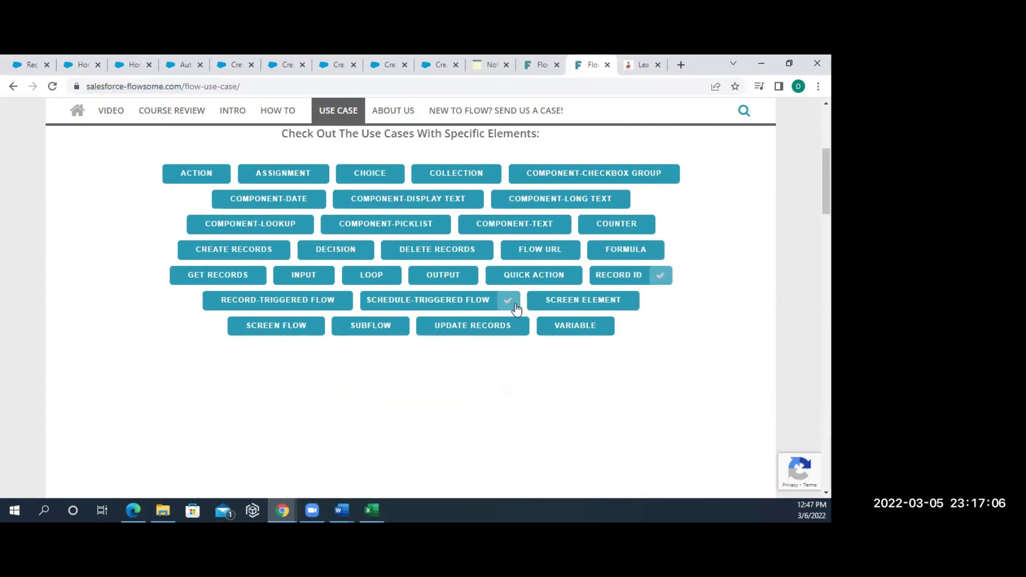
scroll(475, 401, down, 3)
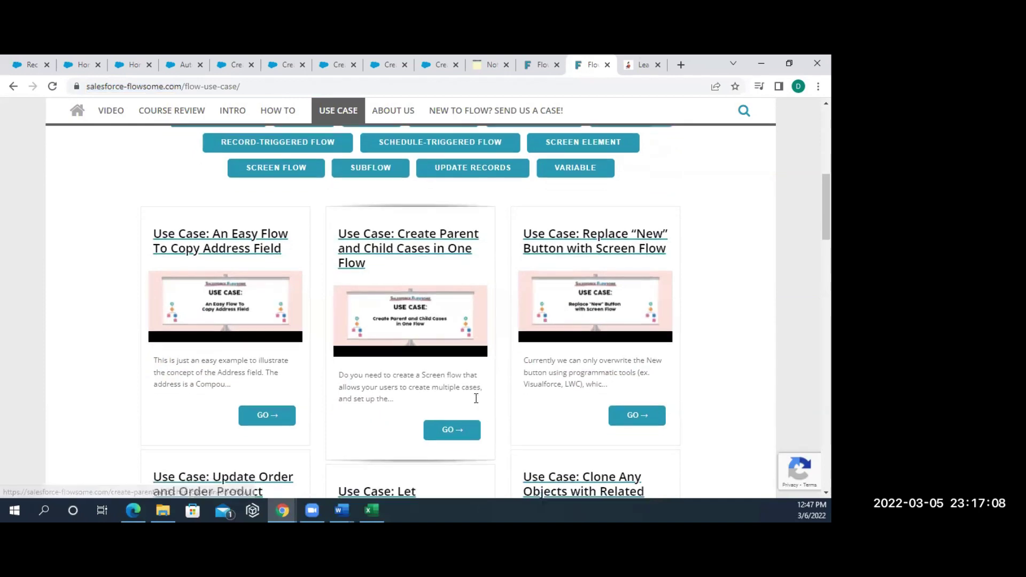
scroll(476, 398, down, 12)
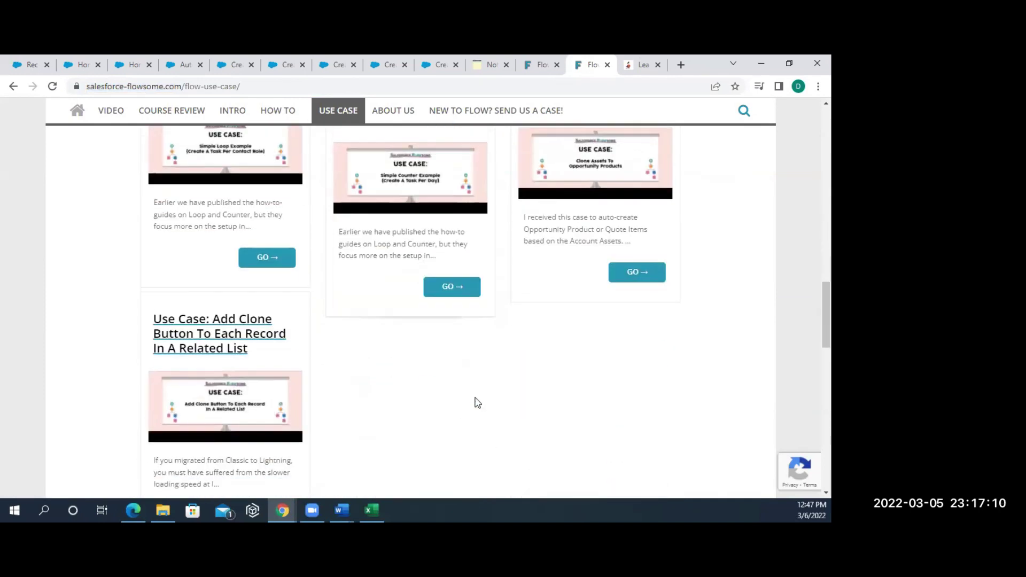
scroll(477, 401, up, 10)
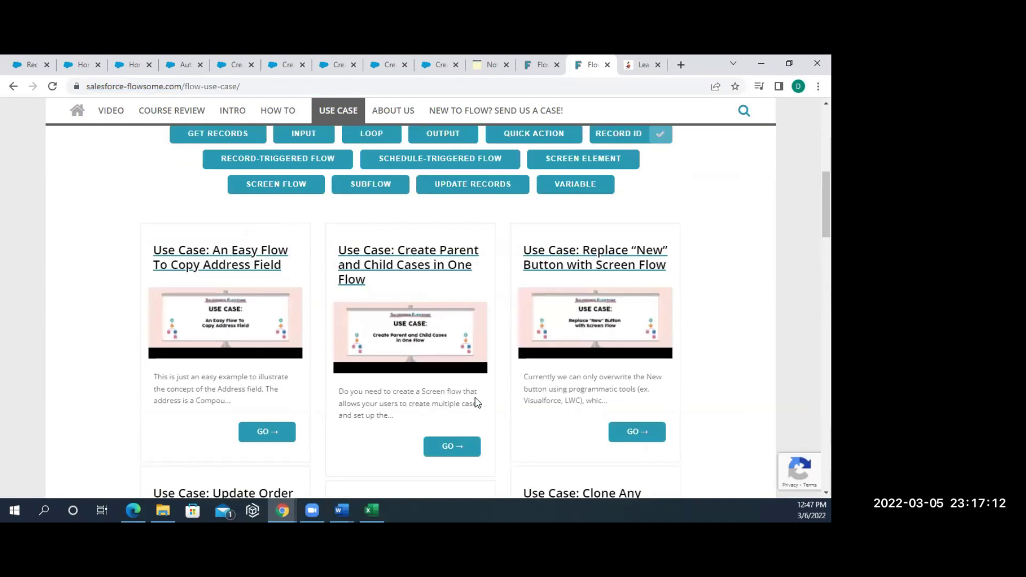
scroll(477, 402, up, 5)
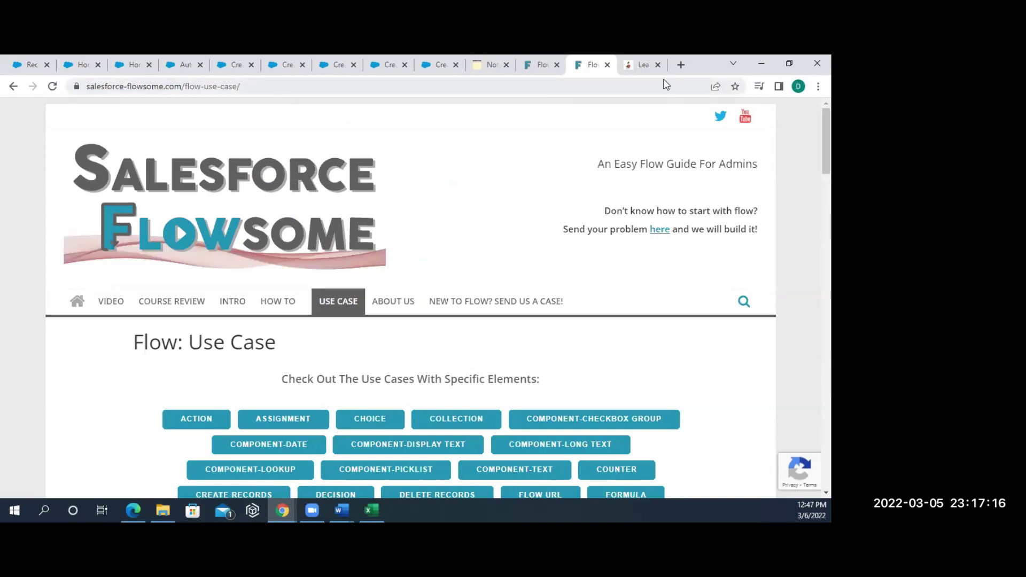
click(641, 65)
- Scroll through the Learning Flow page's numbered Getting Started tutorial articles
scroll(356, 369, down, 5)
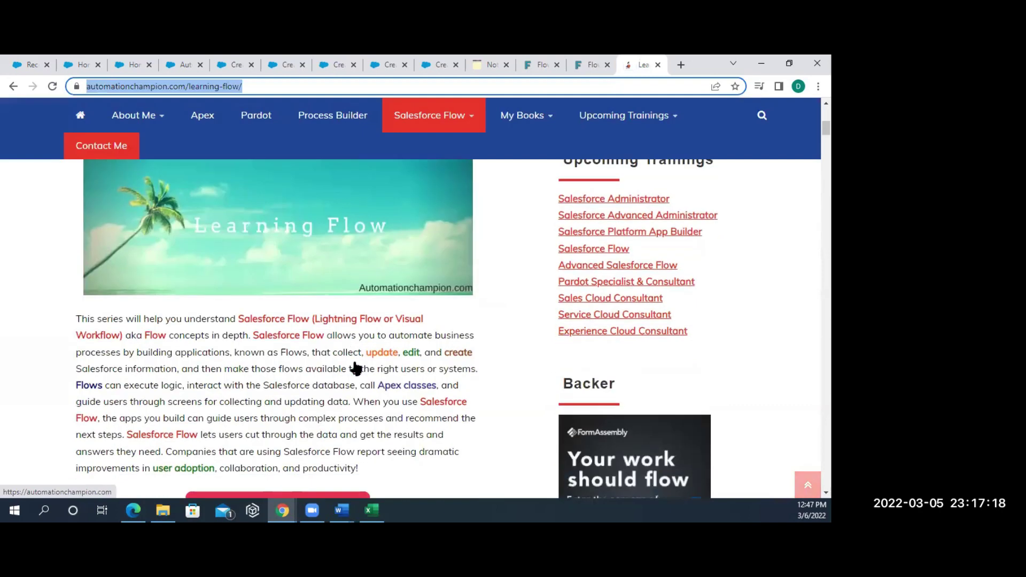
scroll(356, 369, down, 15)
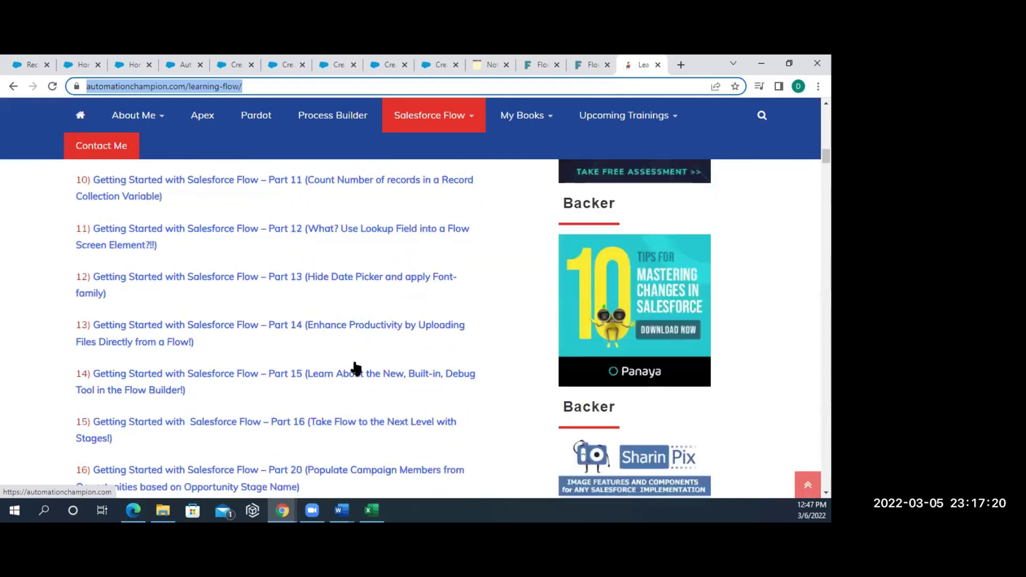
scroll(355, 368, down, 5)
scroll(355, 369, up, 15)
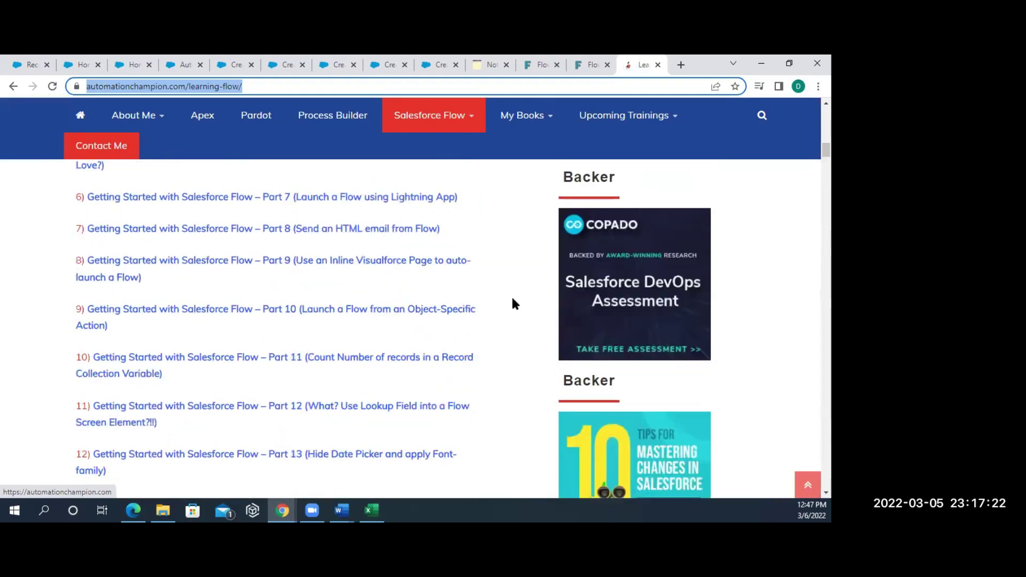
scroll(514, 305, down, 10)
scroll(513, 306, up, 9)
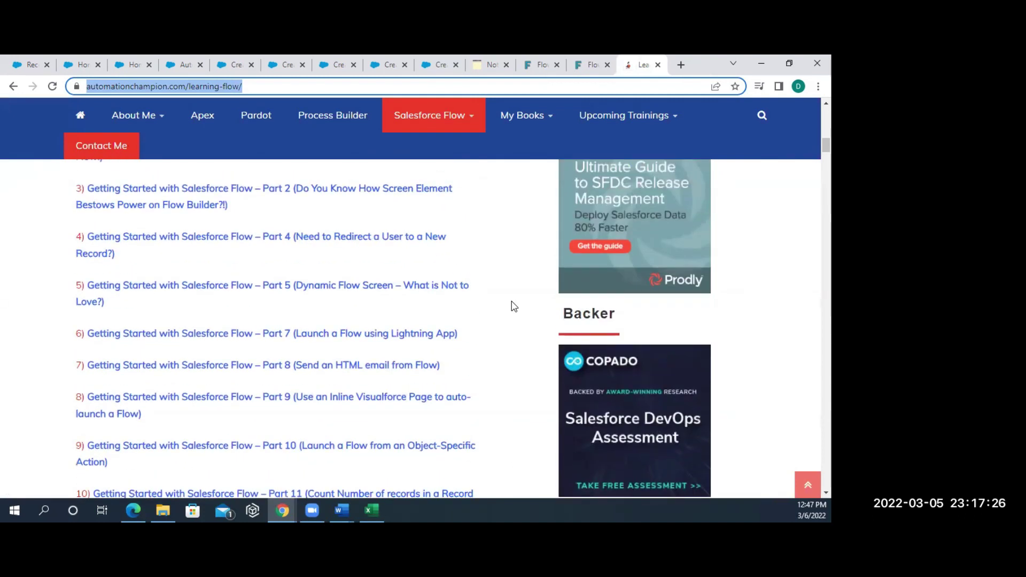
scroll(514, 306, up, 6)
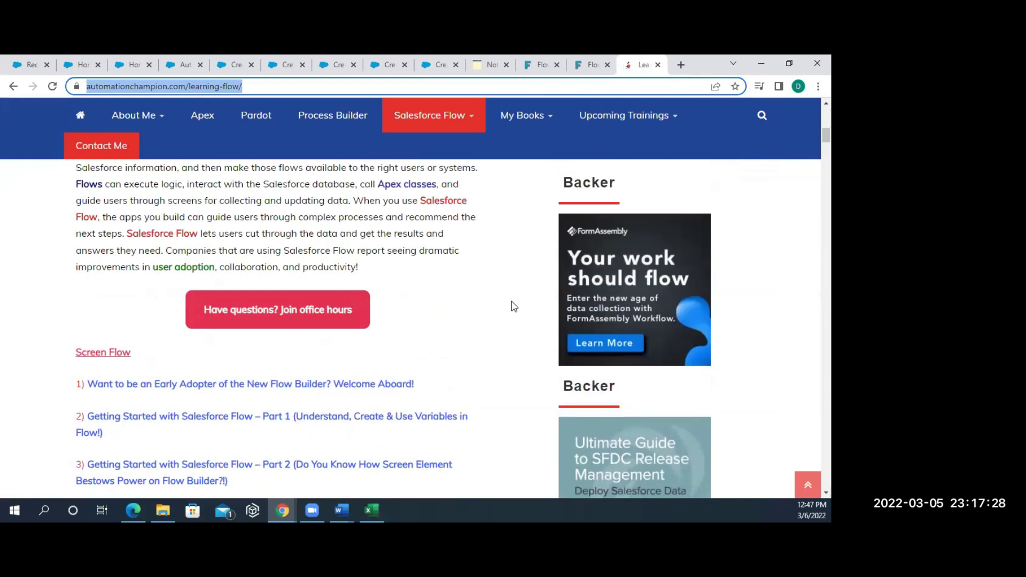
scroll(514, 306, down, 10)
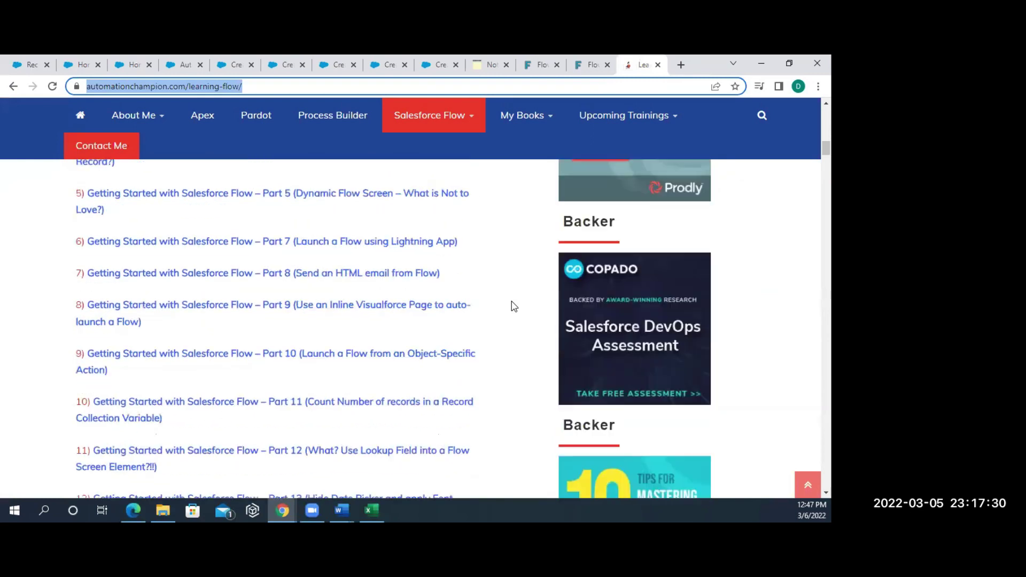
scroll(514, 306, down, 12)
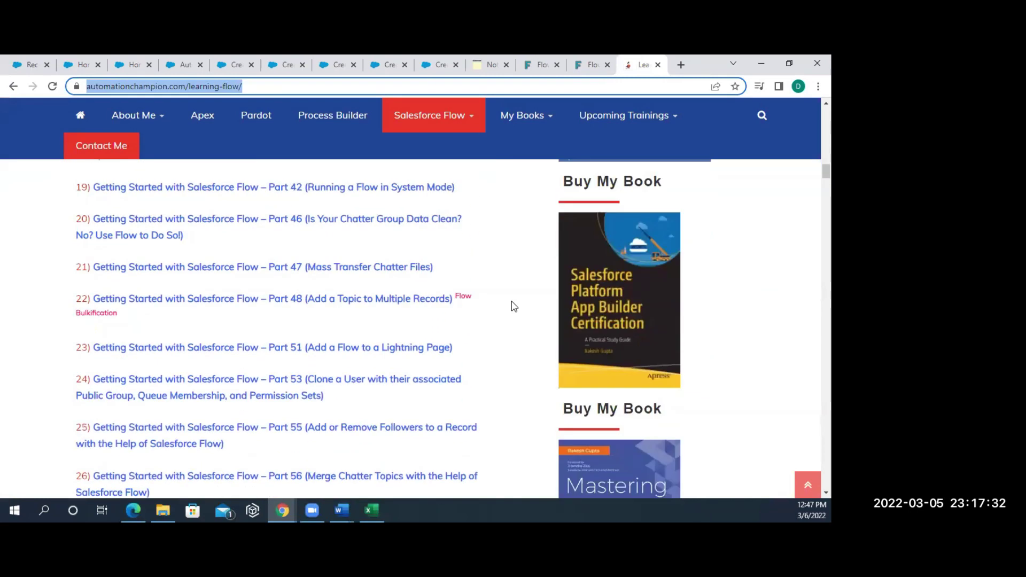
scroll(514, 306, down, 5)
scroll(513, 305, up, 20)
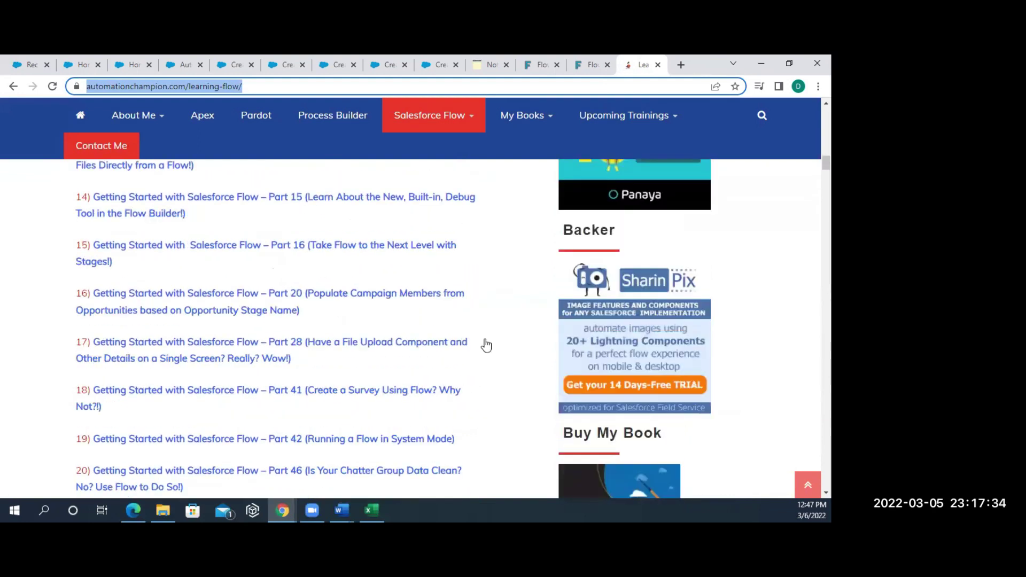
scroll(298, 426, up, 15)
scroll(297, 426, down, 7)
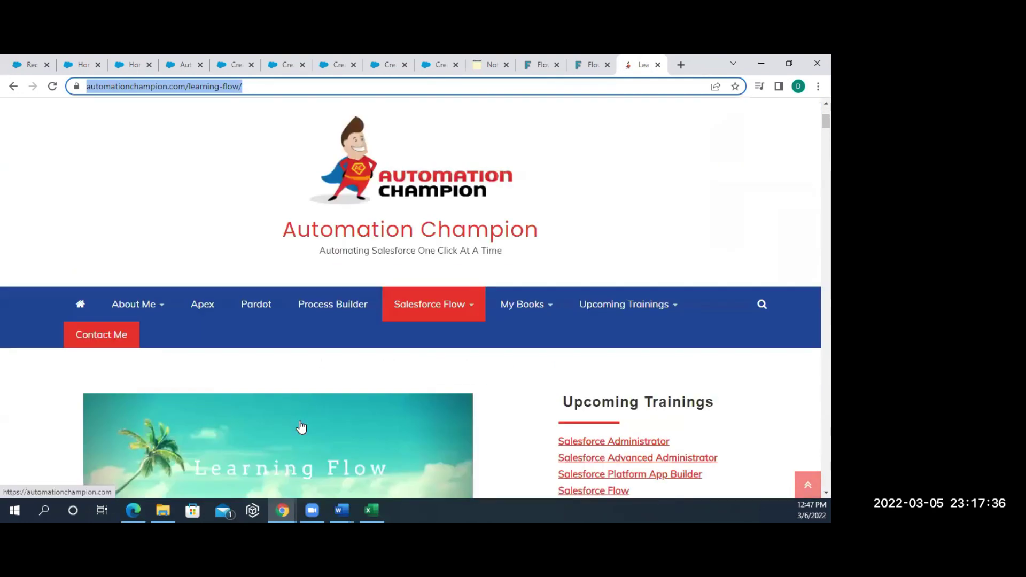
scroll(301, 426, down, 6)
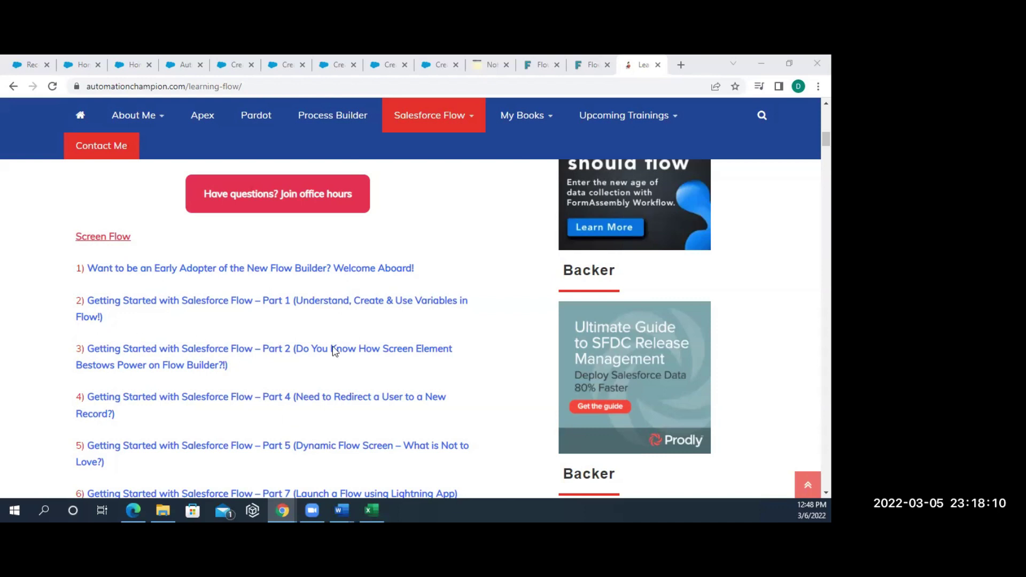
- Scroll back up and return to the paused Create Account flow debug run
scroll(344, 307, up, 2)
scroll(345, 307, up, 7)
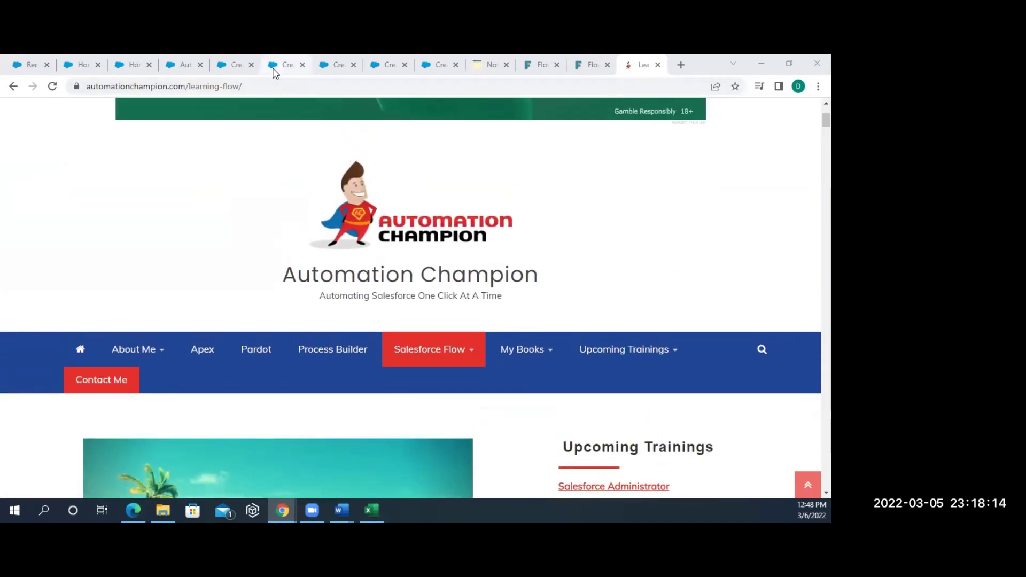
click(273, 72)
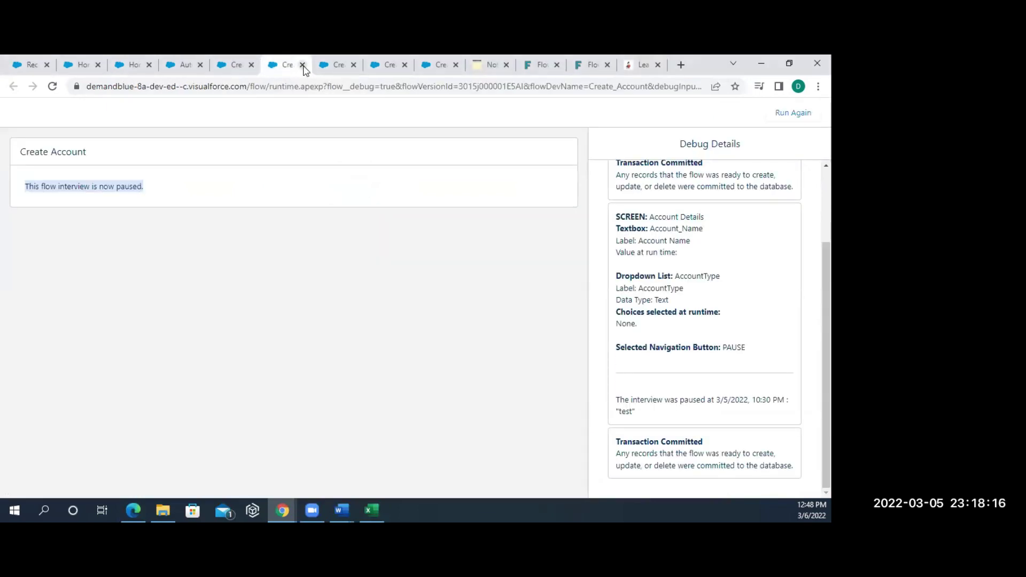
- Close the four leftover Create Account debug runs and return to the Flowsome Flow: Use Case page
click(303, 65)
click(303, 65)
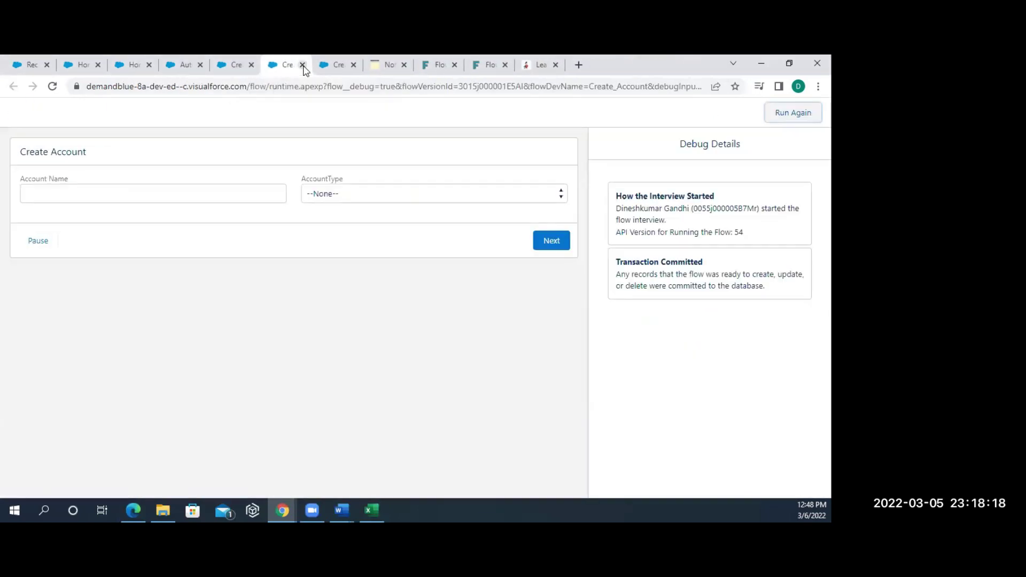
click(302, 65)
click(302, 65)
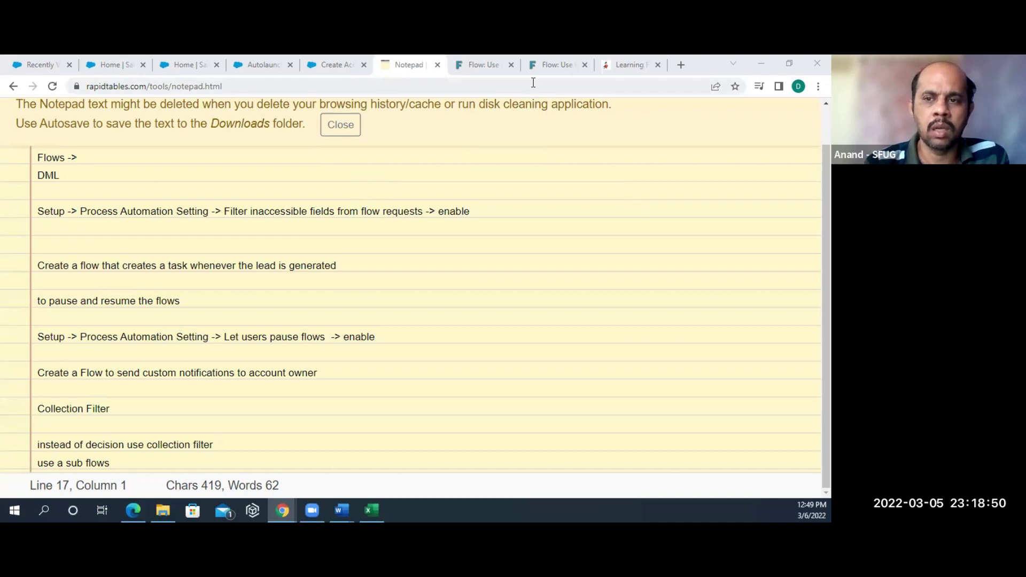
click(551, 66)
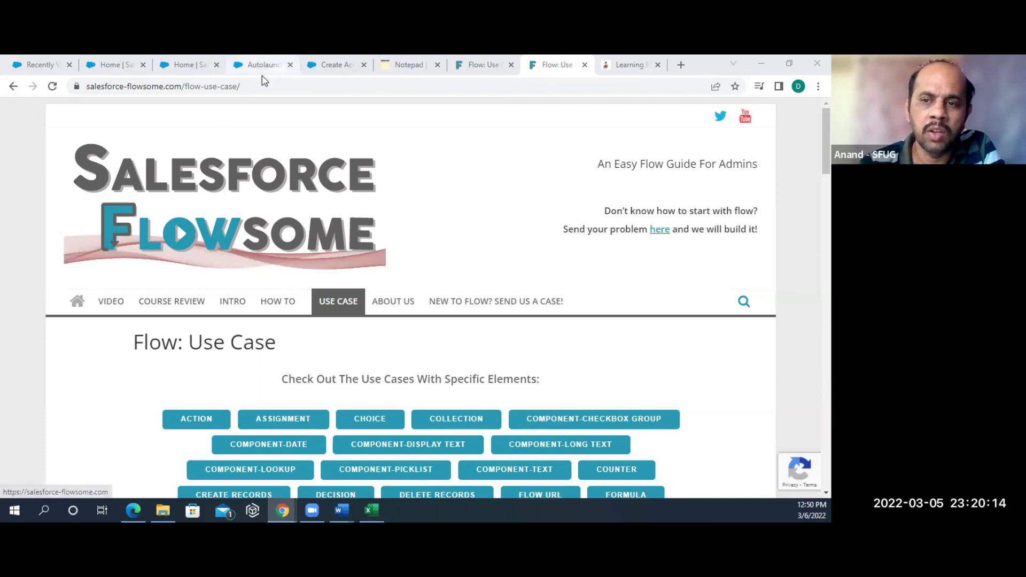
- Switch to the Salesforce Setup Flows list showing all 29 flow definitions
click(190, 69)
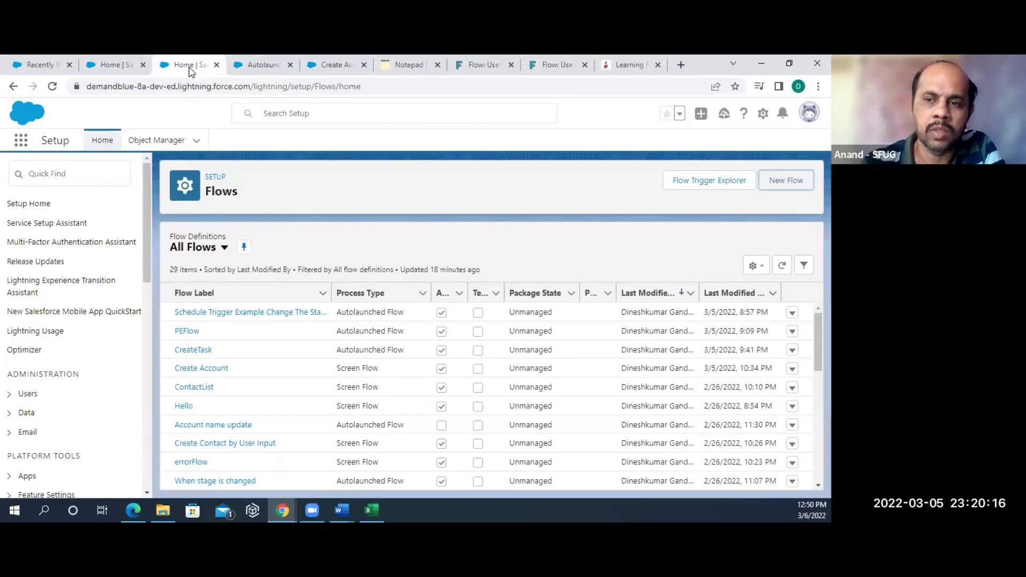